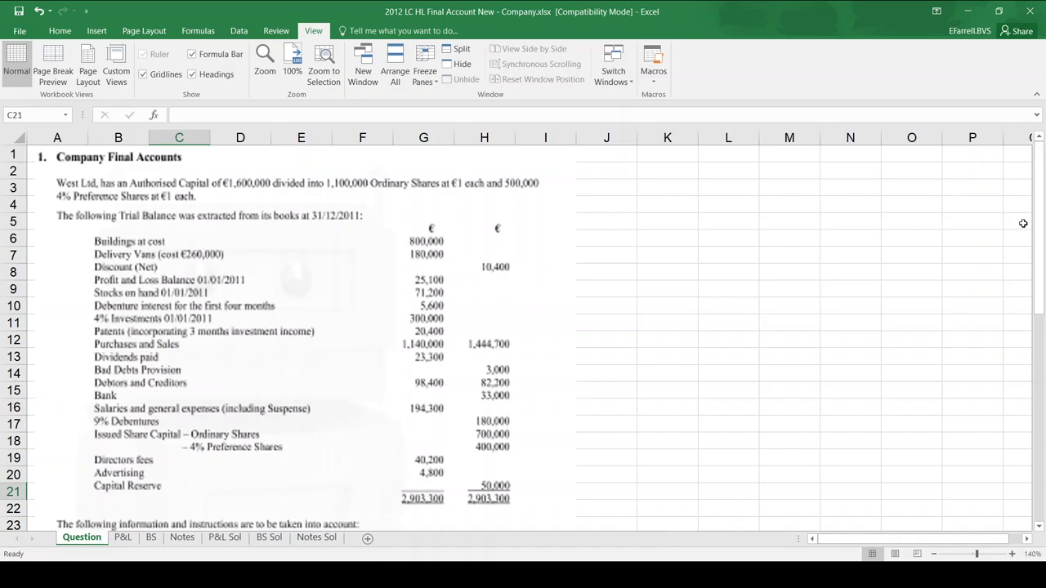
Step: Review the Question sheet's trial balance and notes, and enter 81200 as closing stock per note (i) in F6 of the Notes sheet
click(1036, 365)
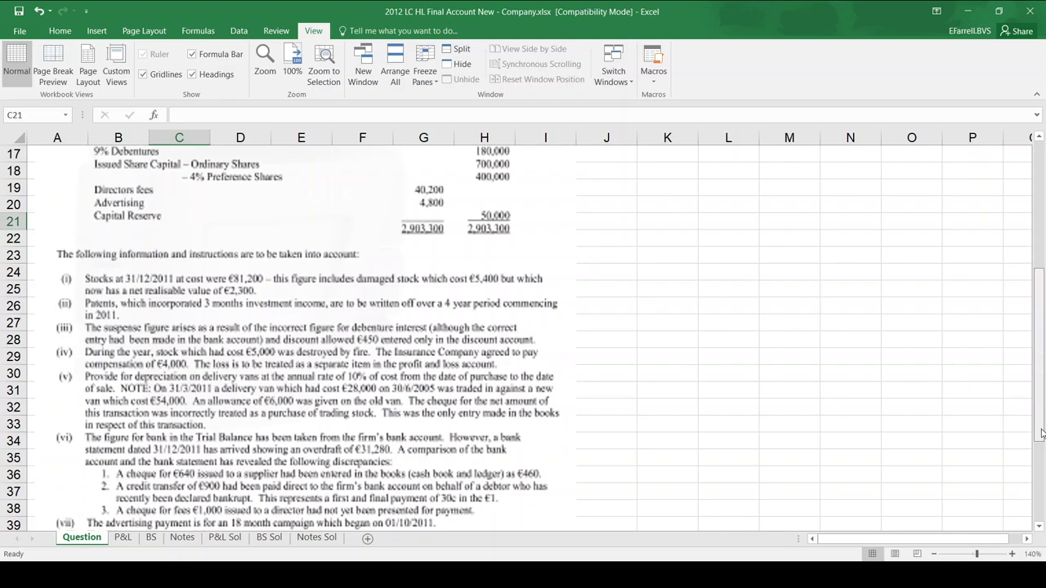
drag(1040, 433, 1040, 510)
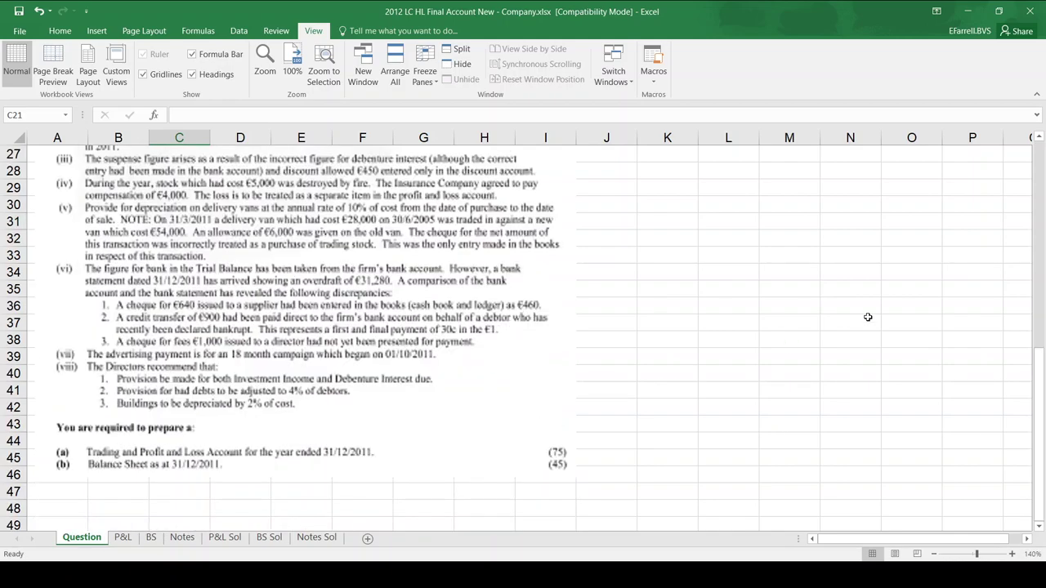
click(1039, 138)
scroll(1038, 138, up, 2)
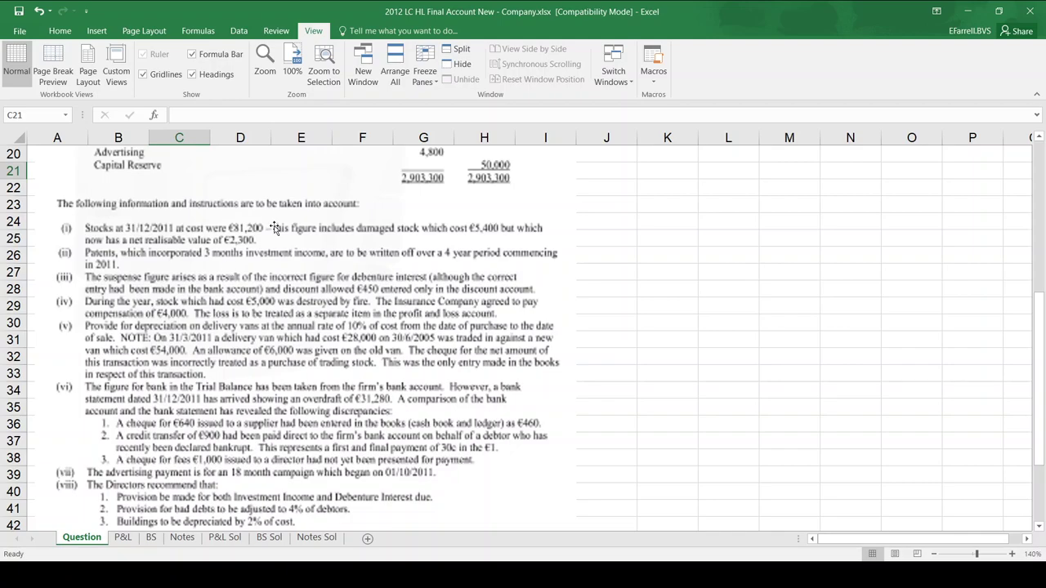
click(183, 538)
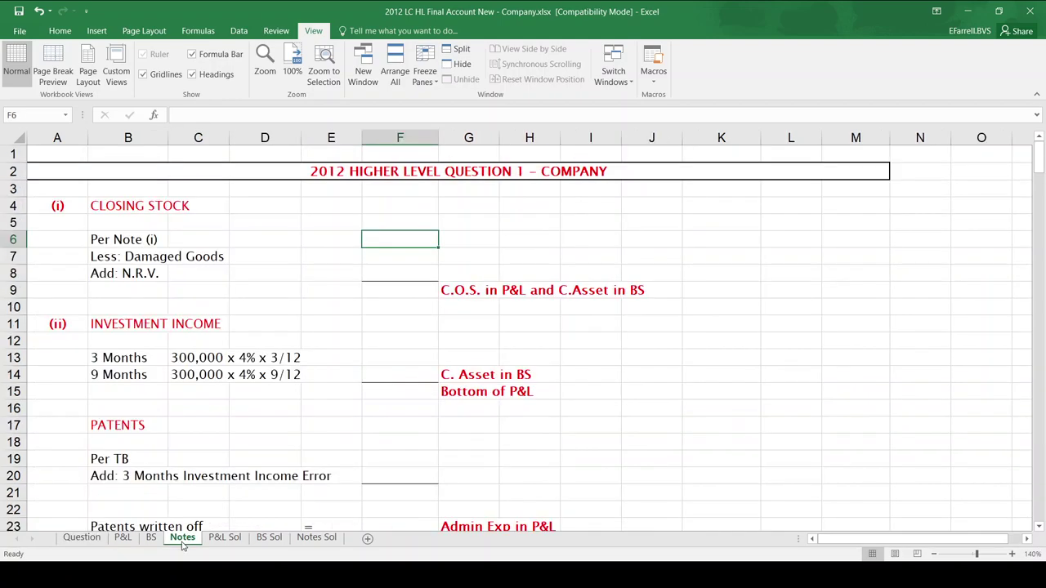
double_click(404, 238)
text(81200)
key(Return)
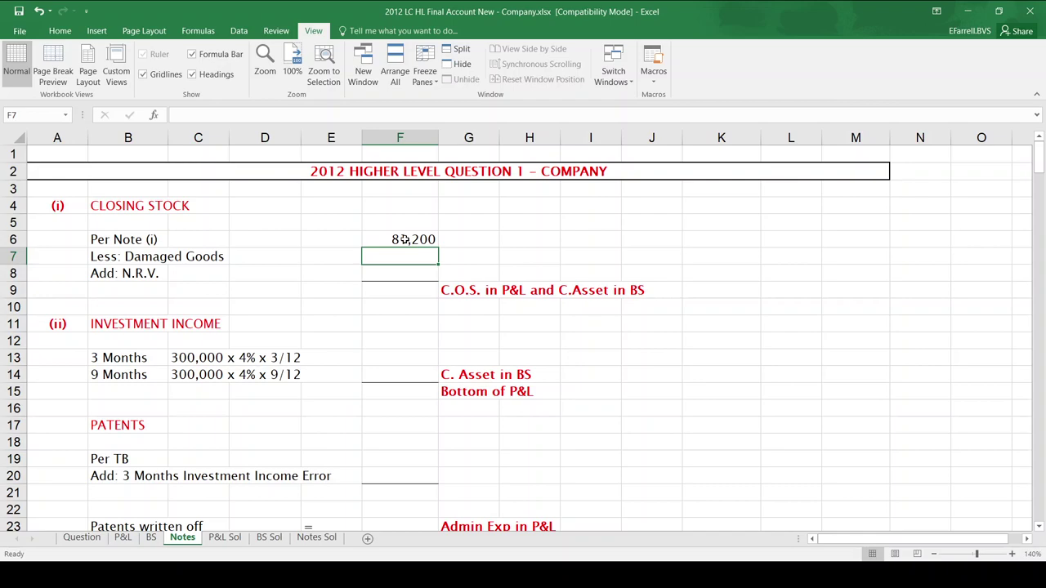
Step: Enter -5400 for damaged goods and 2300 for N.R.V., and total the closing stock working with a SUM in F9
text(-5400)
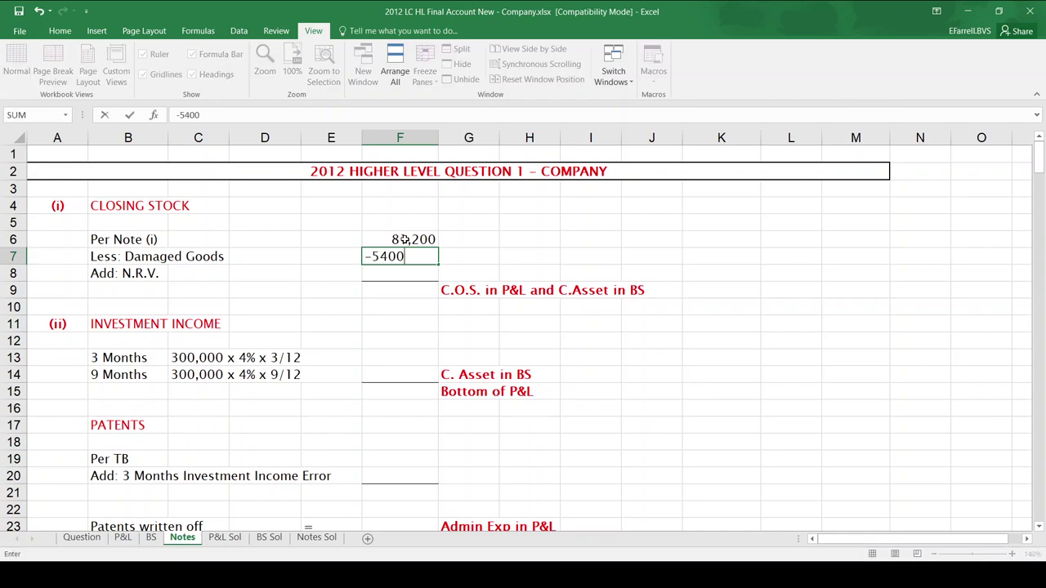
key(Return)
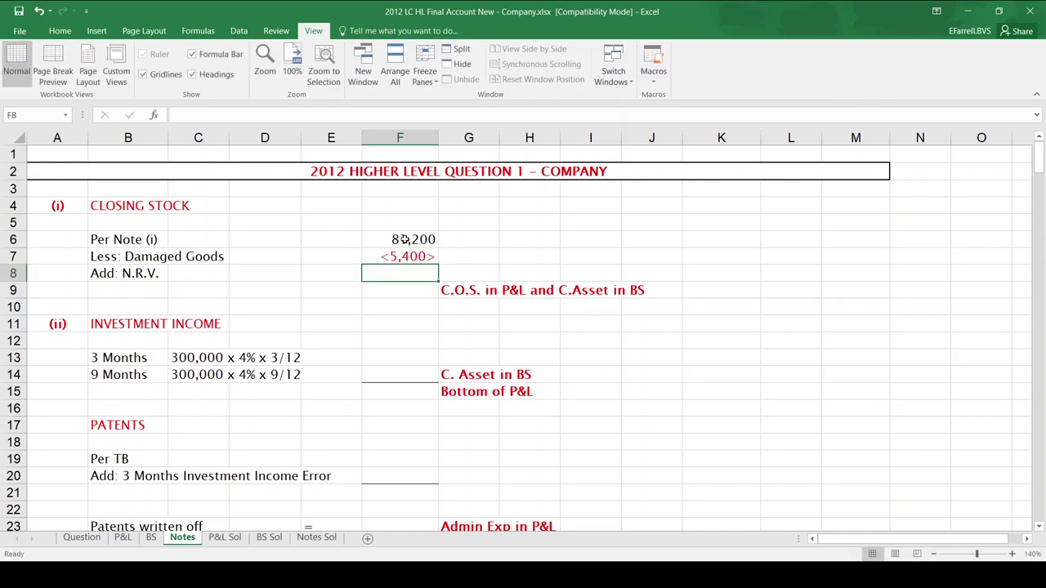
text(2300)
key(Return)
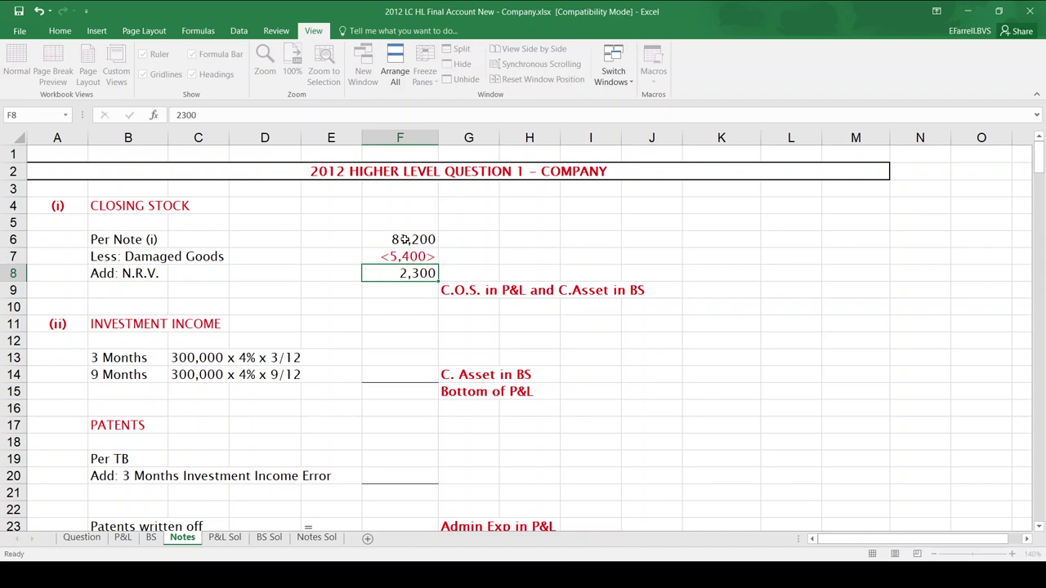
key(alt+equal)
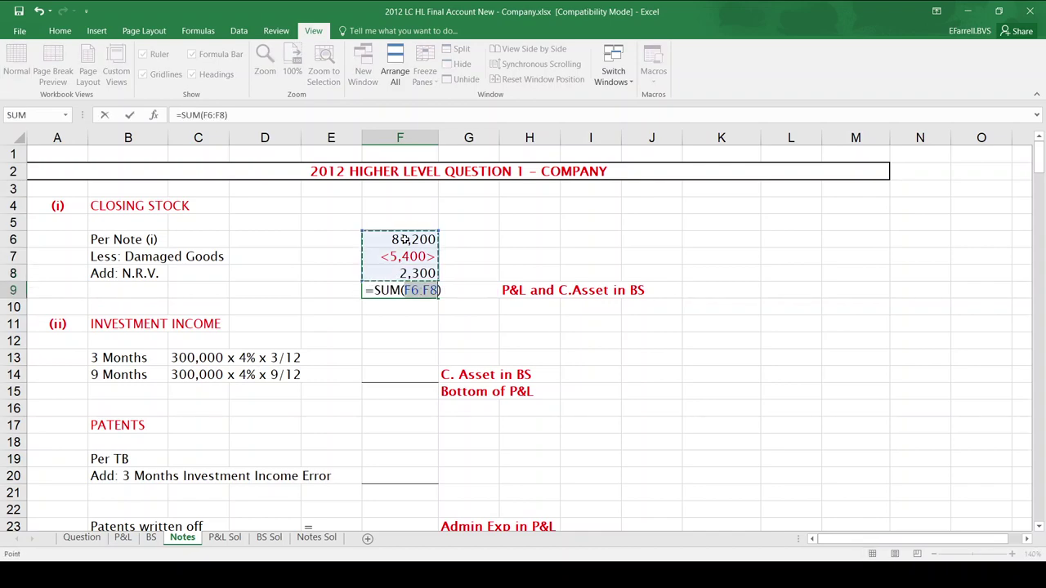
key(Return)
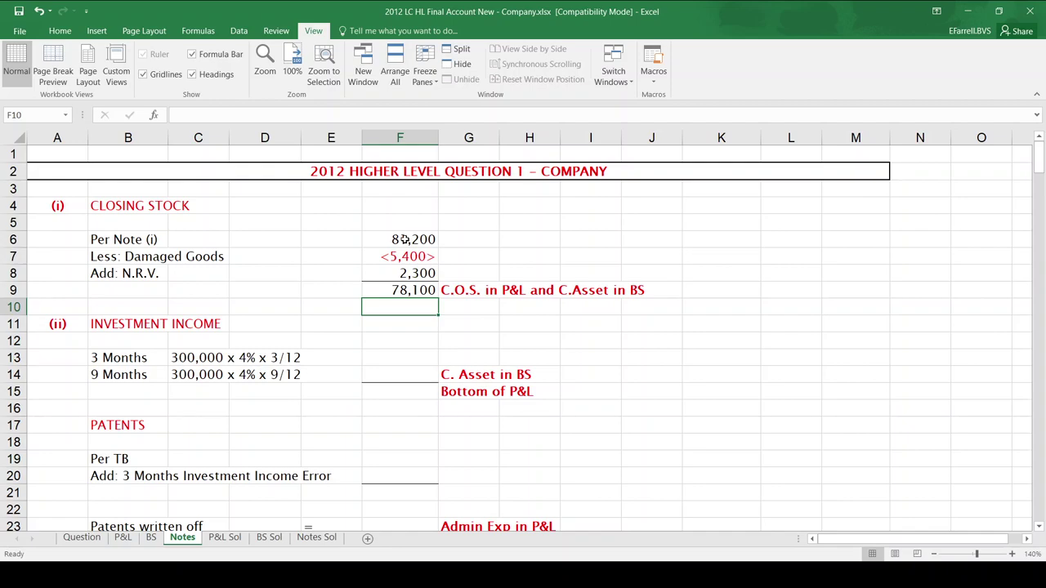
Step: Check note (ii) and the trial balance on the Question sheet, and calculate 3 months' investment income in Notes F13 as =300000*4%*3/12
click(83, 538)
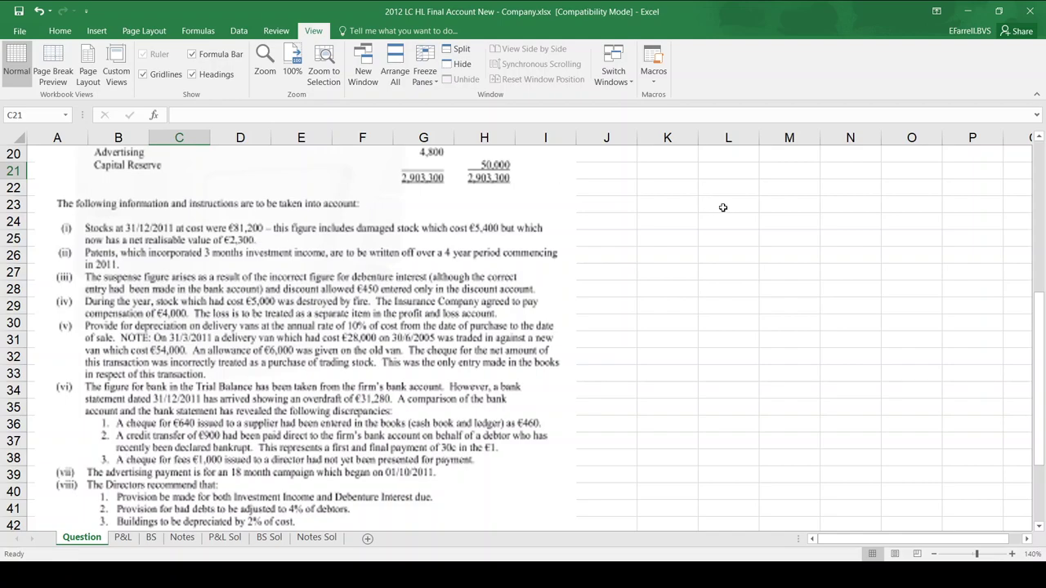
click(1041, 165)
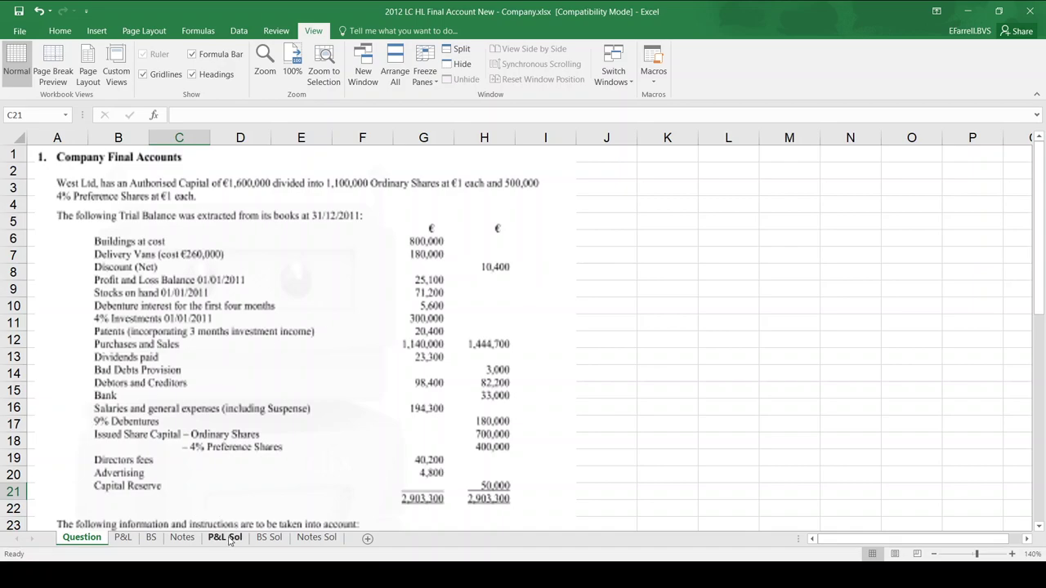
click(183, 540)
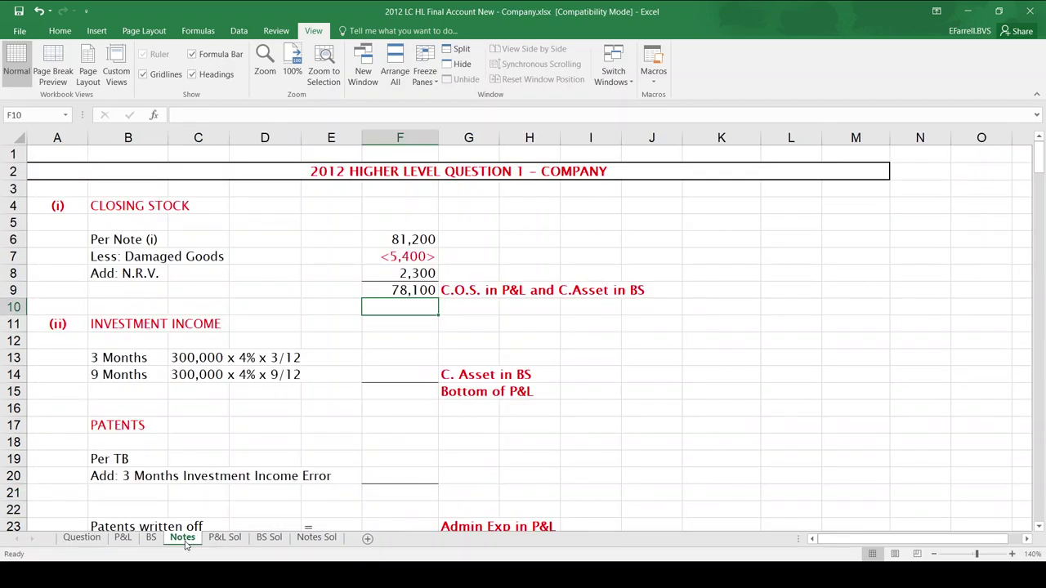
click(409, 370)
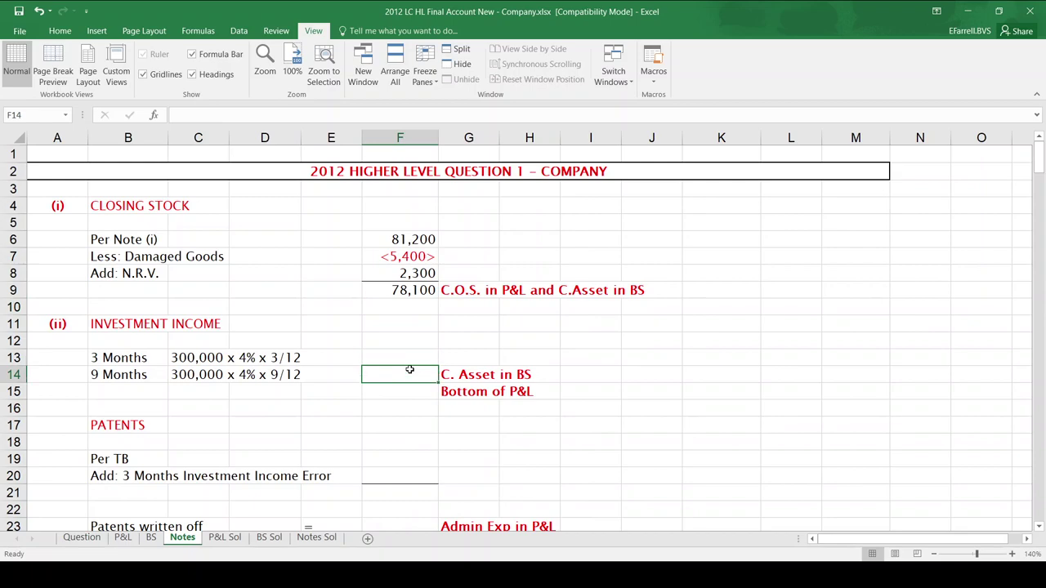
key(Up)
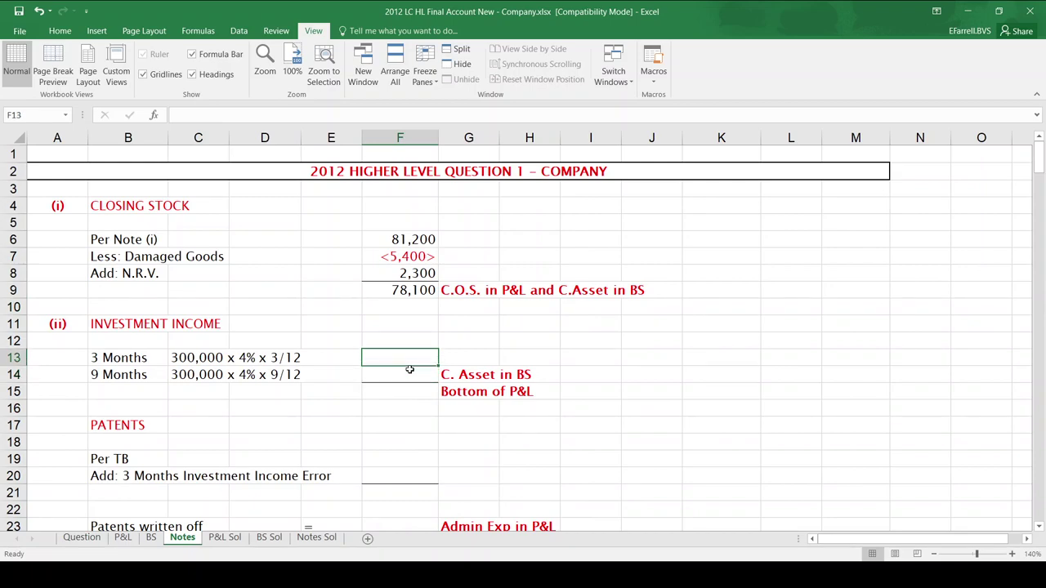
text(=300000)
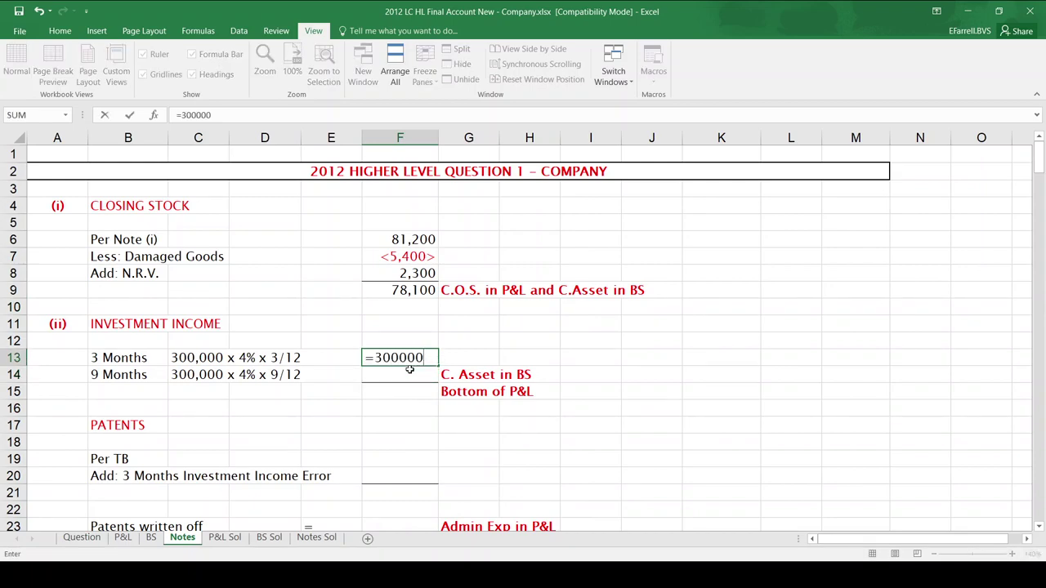
text(*4%*3/12)
key(Return)
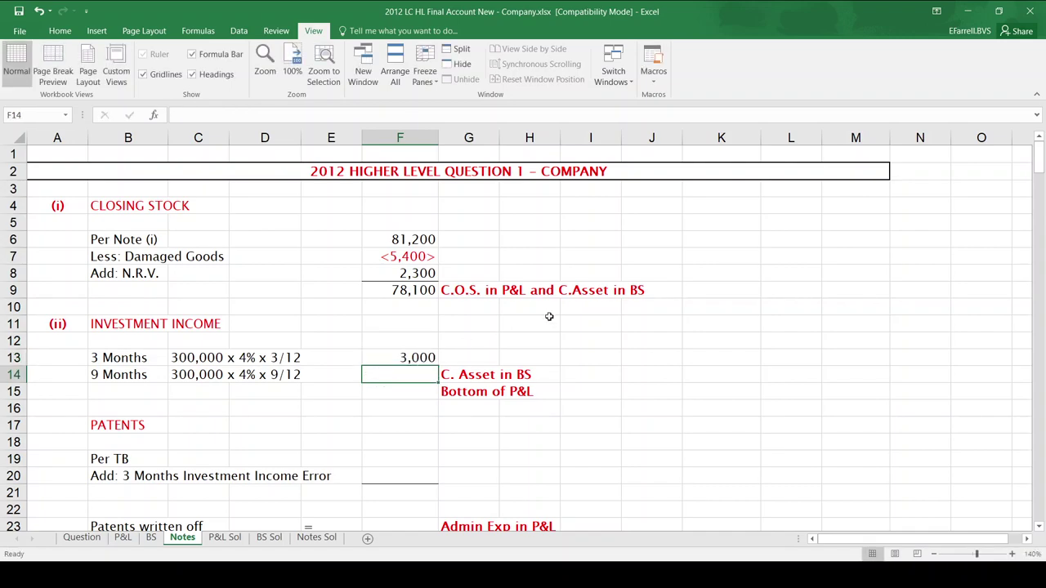
Step: Calculate 9 months' investment income in F14 as =300000*4%*9/12 and sum both amounts in F15
text(=3)
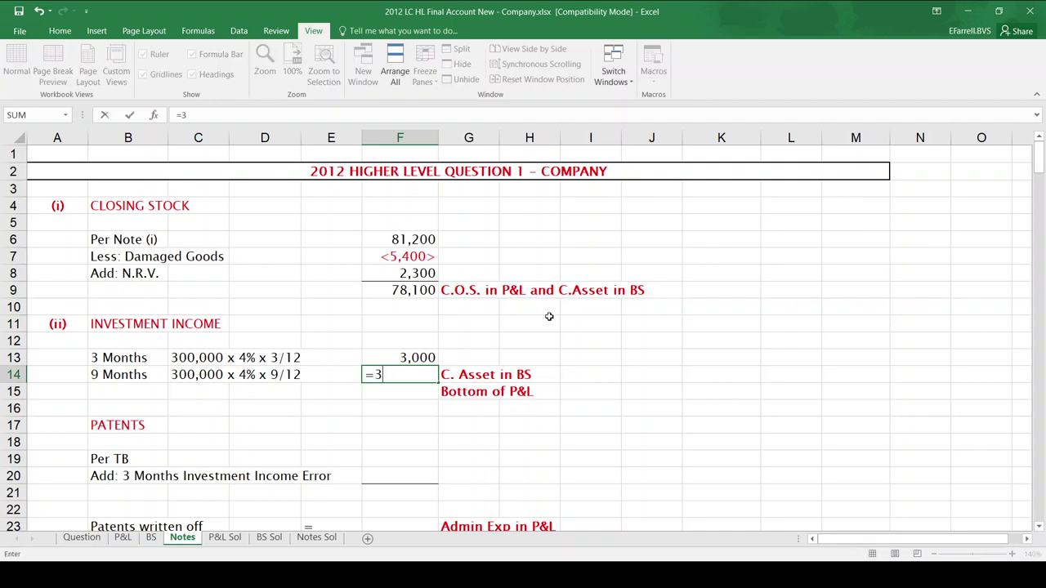
text(00000*4%)
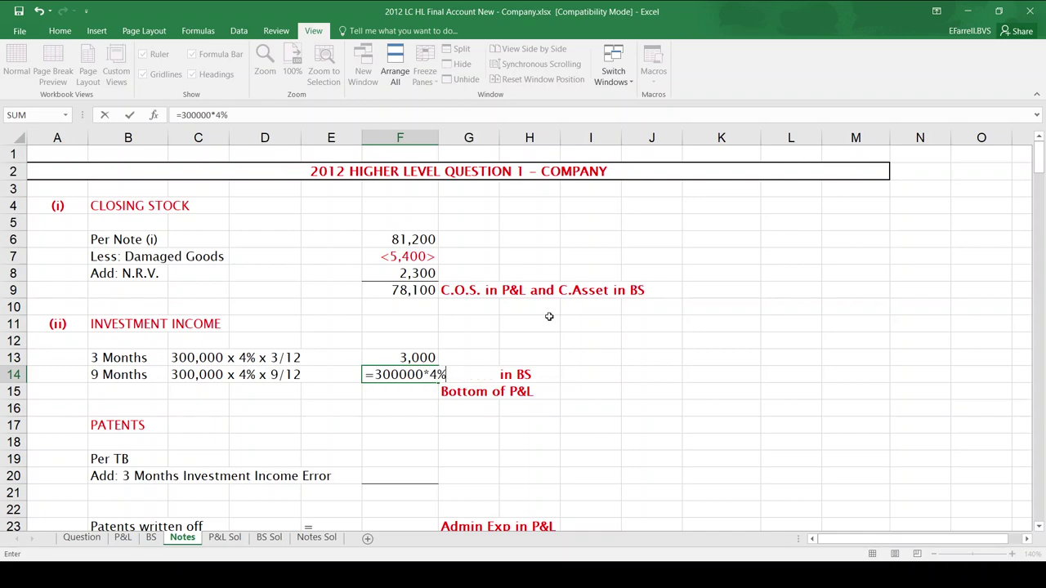
text(*9/12)
key(Return)
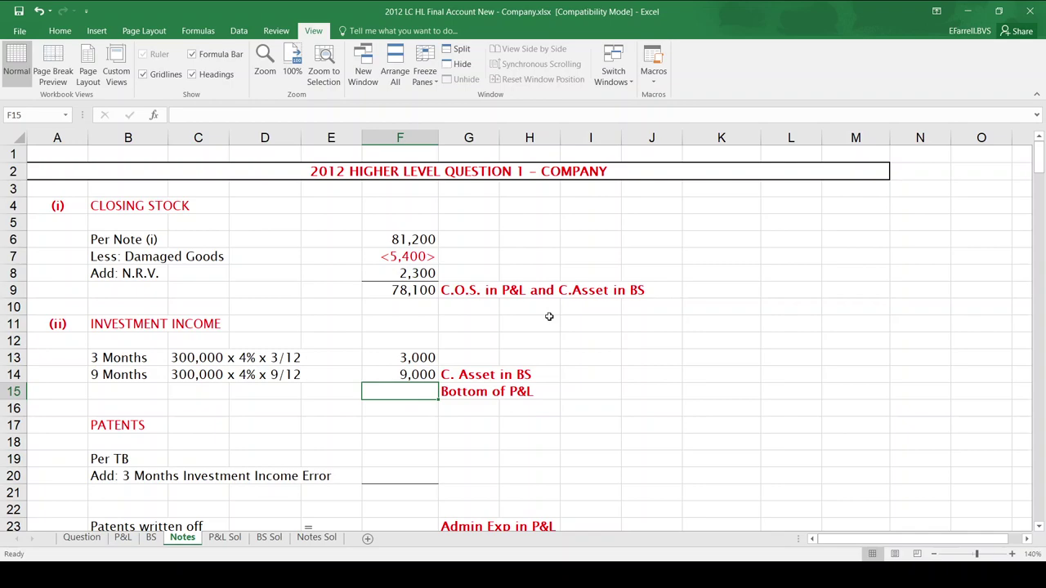
key(alt+equal)
key(Return)
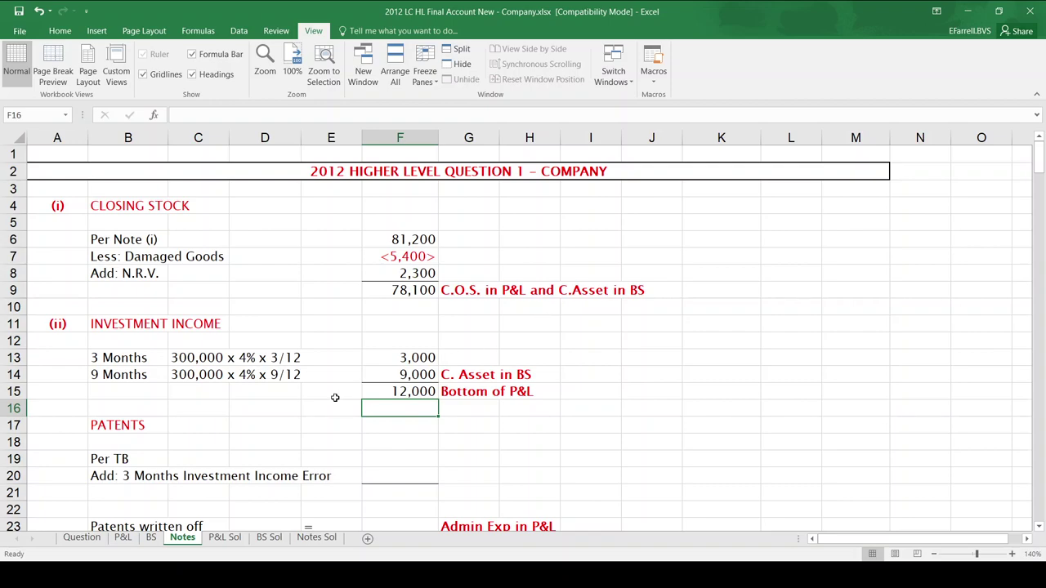
Step: Enter 20400 as the patents figure per TB in F19
click(393, 459)
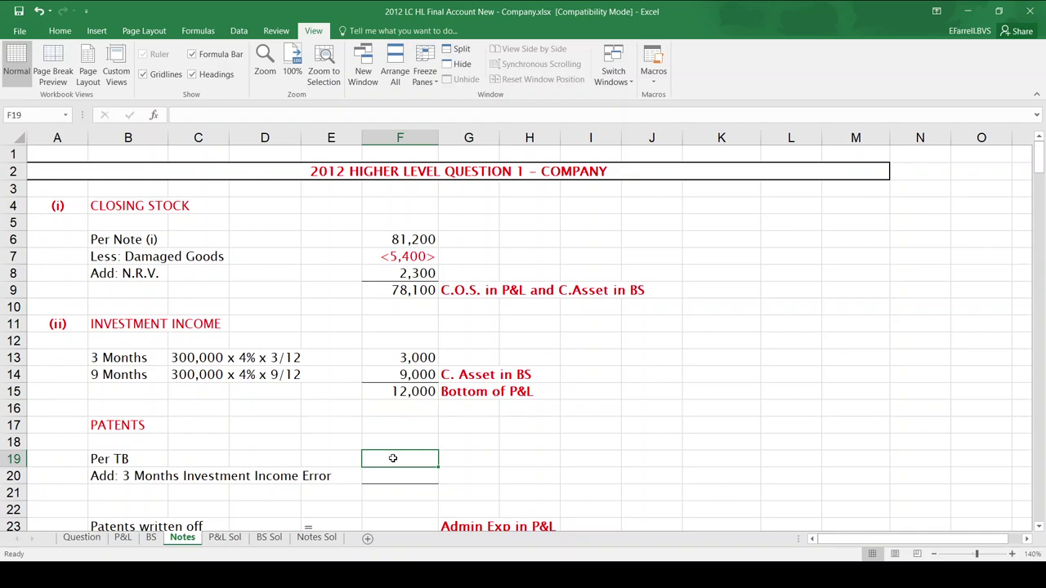
text(20400)
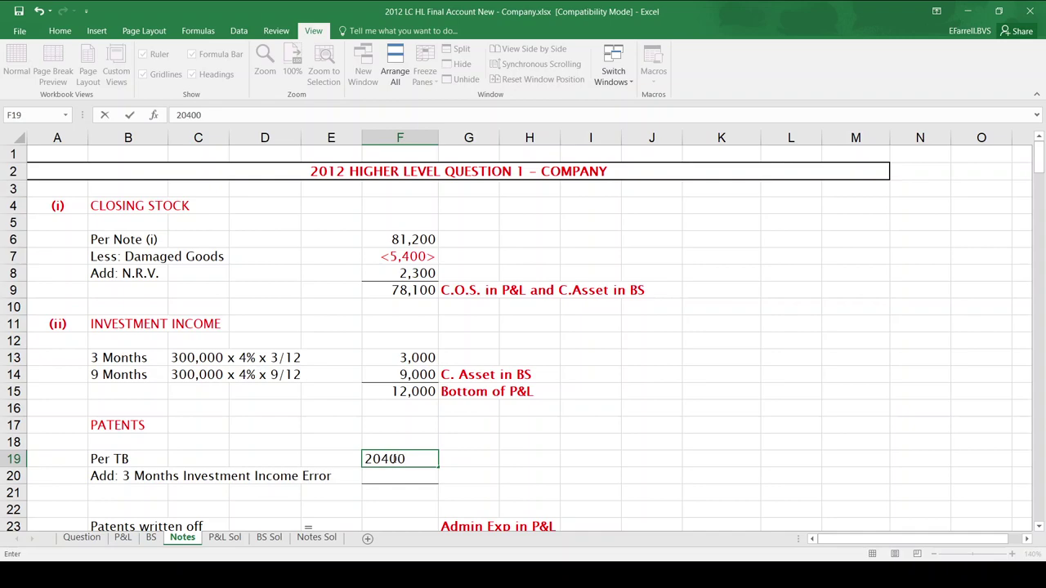
key(Return)
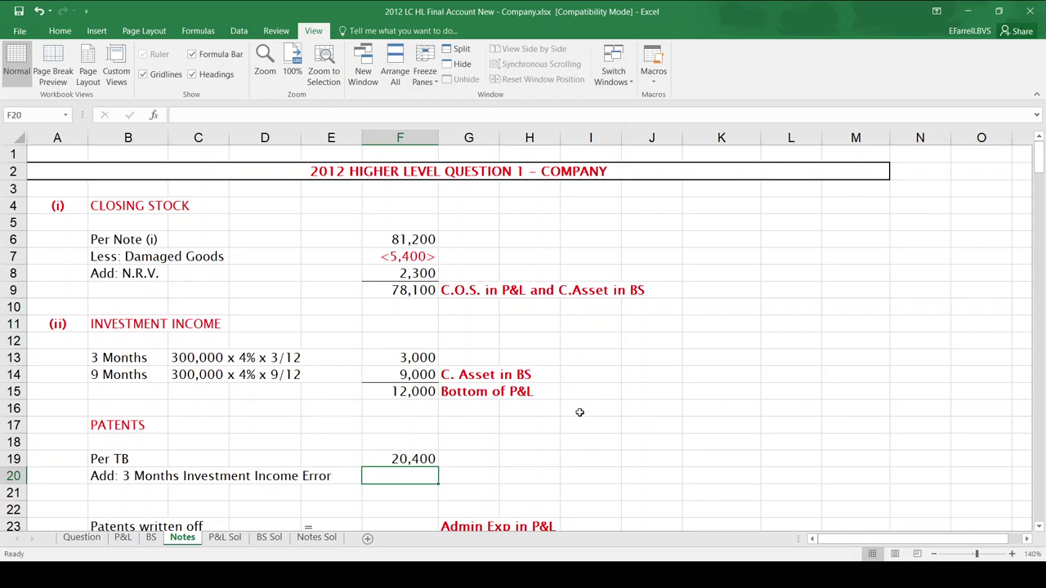
Step: Link the investment income error in F20 to the 3 months' income in F13, and total the patents in F21
text(=)
key(Up)
key(Up)
key(Up)
key(Up)
key(Up)
key(Up)
key(Up)
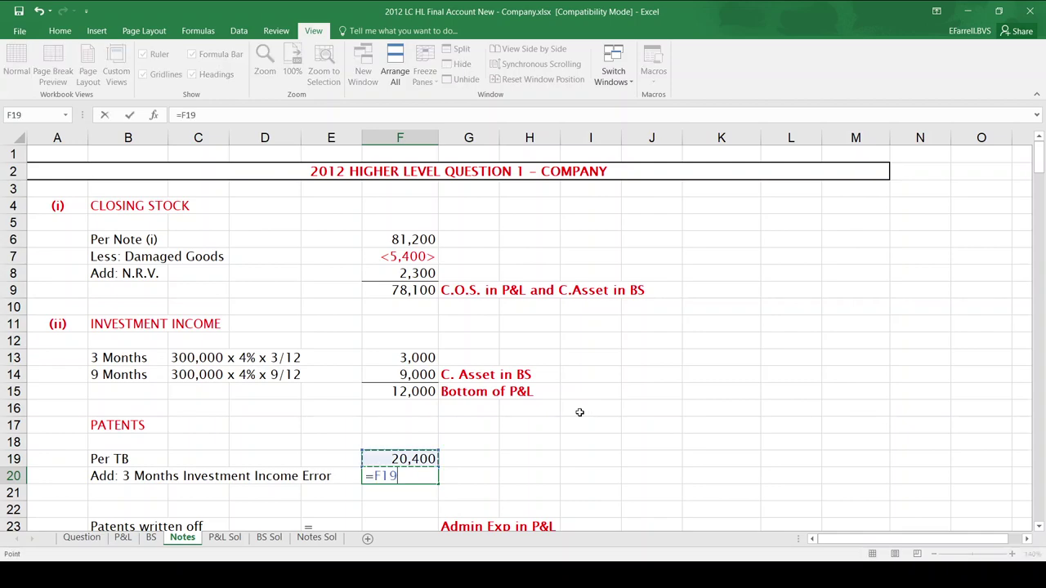
key(Return)
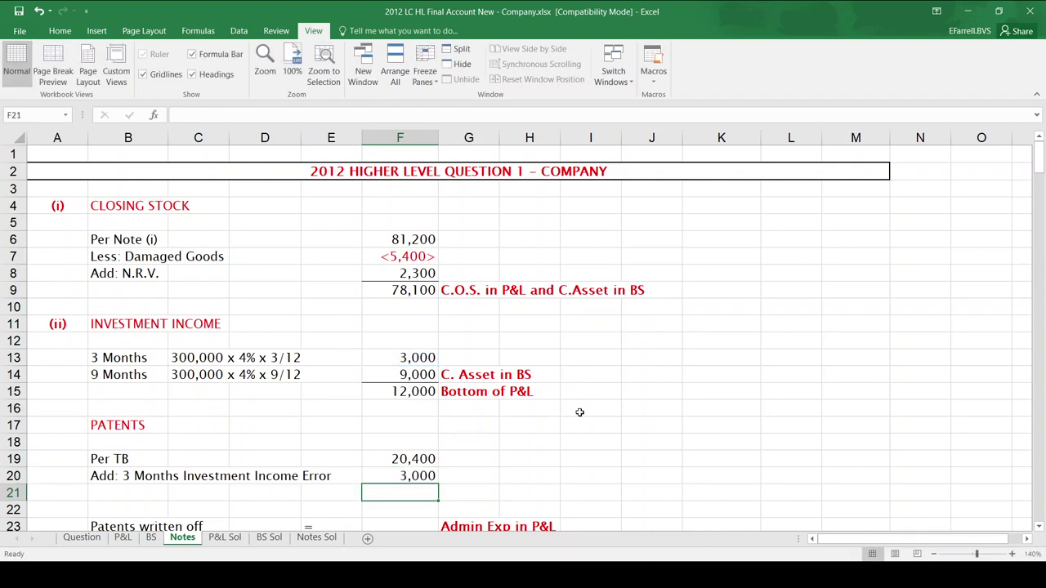
key(alt+equal)
key(Return)
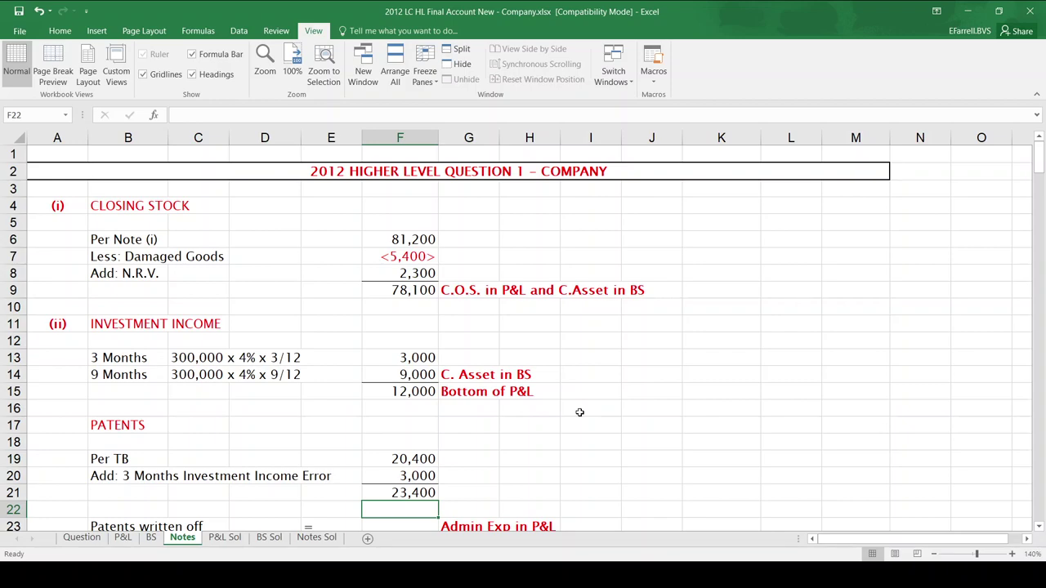
Step: Set up the patents written off fraction with 23400 in D23 over 4 in D24
key(Down)
key(Down)
key(Down)
key(Up)
key(Up)
key(Left)
key(Left)
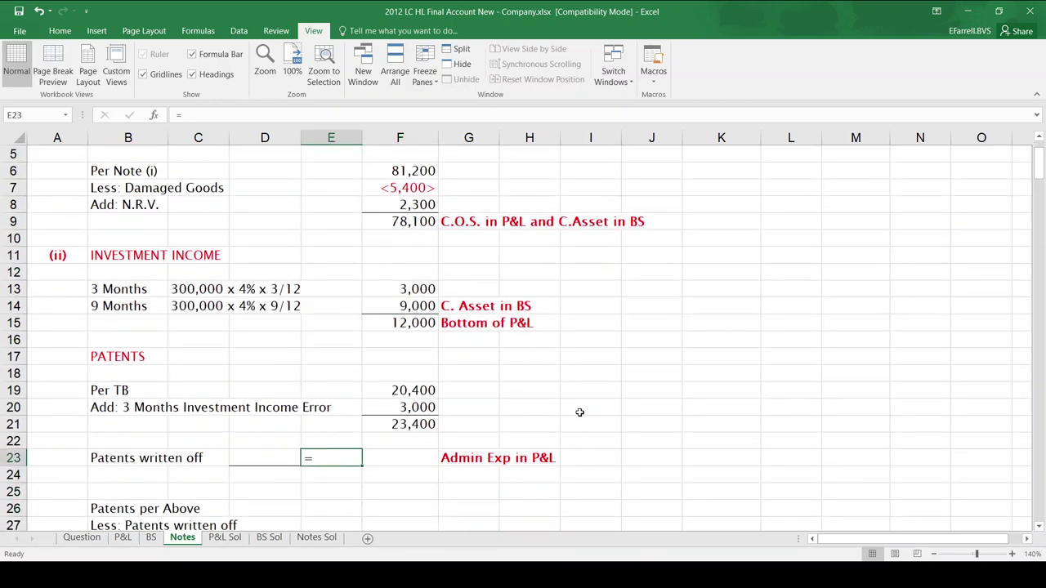
text(23400)
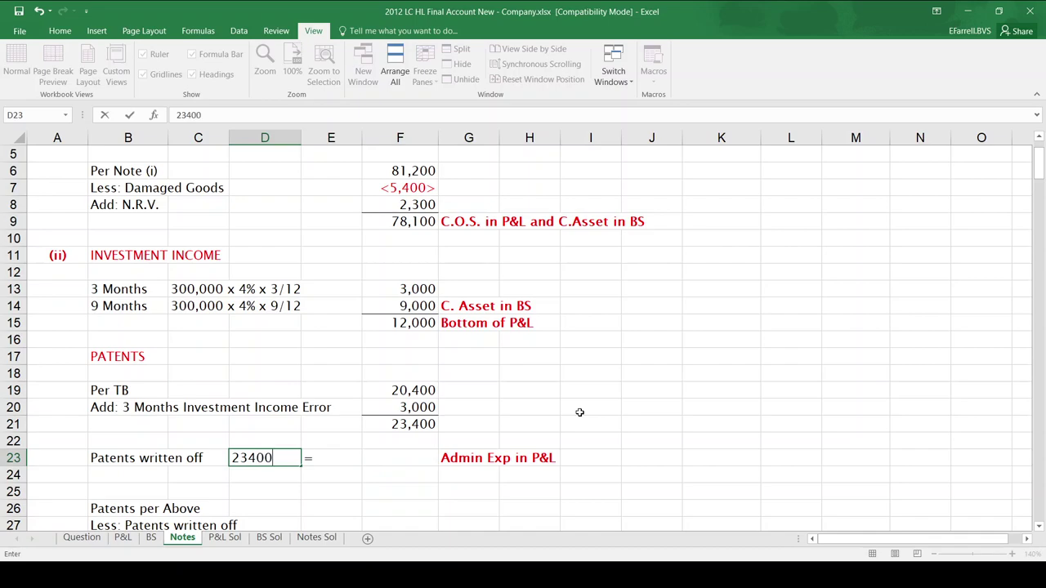
key(Return)
text(4)
key(Tab)
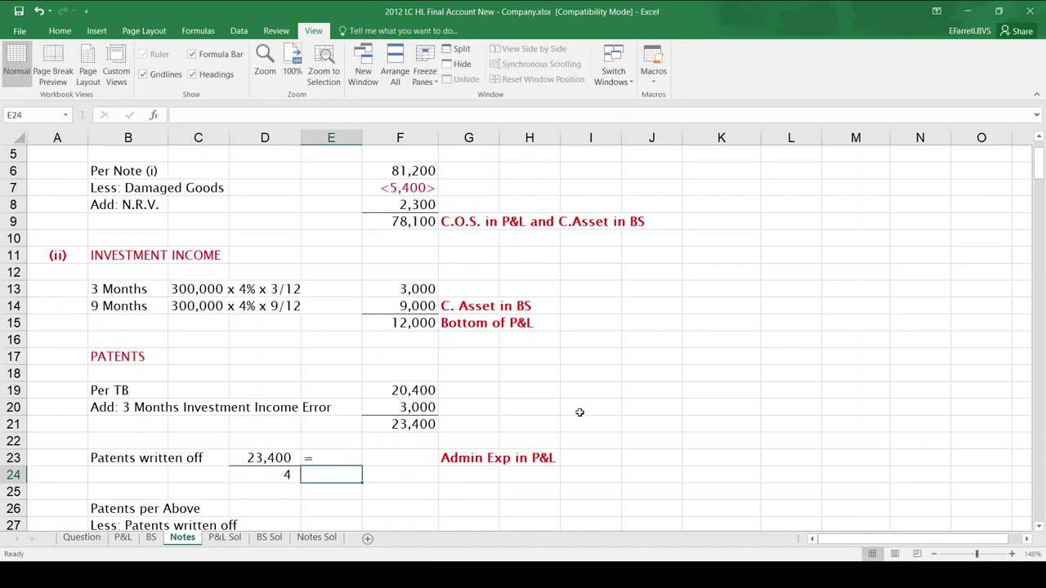
Step: Calculate the patents written off in F23 with the formula =D23/D24
key(Up)
key(Right)
text(=)
key(Left)
key(Left)
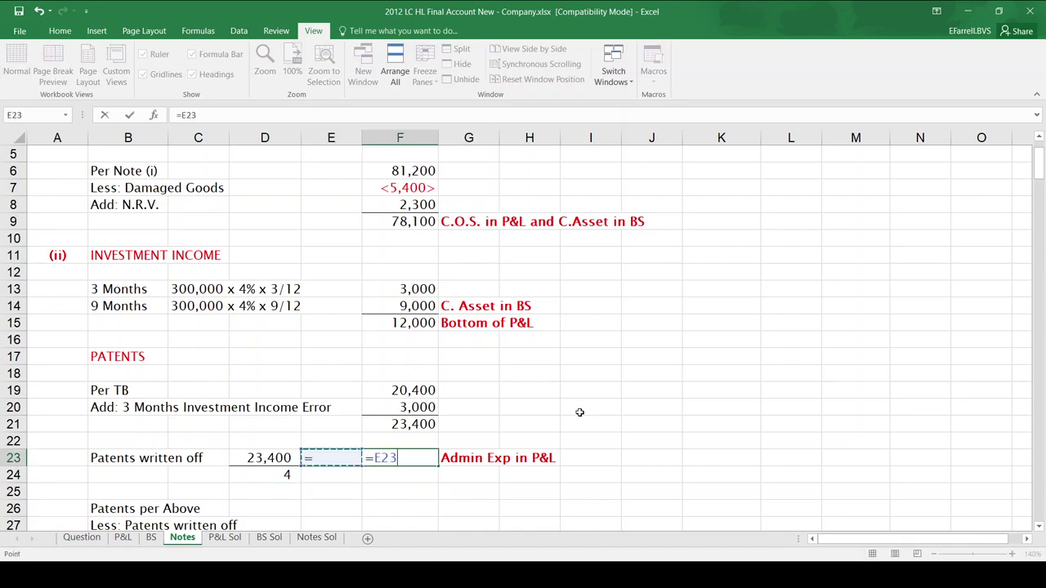
text(/)
key(Left)
key(Left)
key(Down)
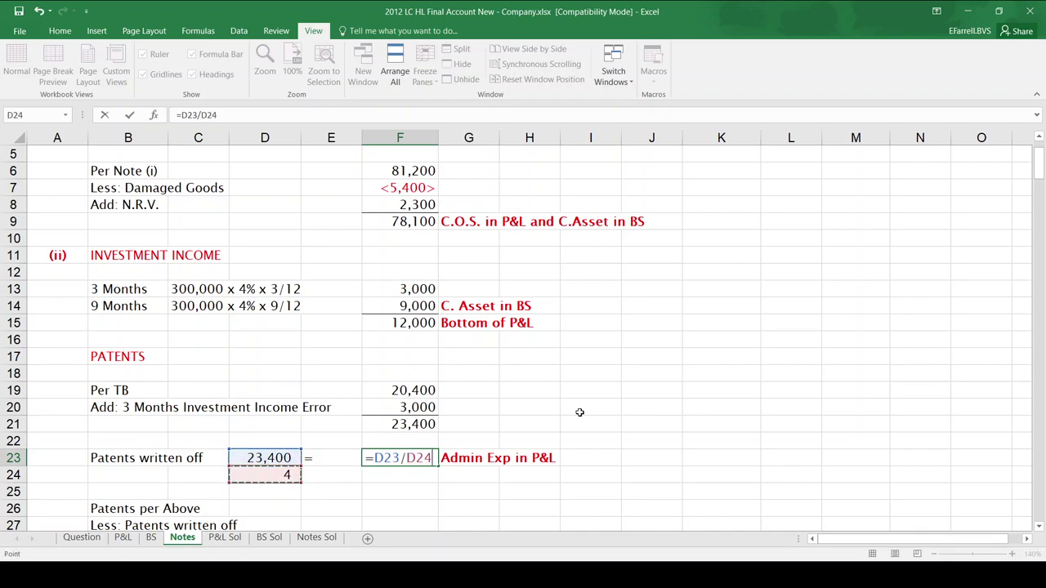
key(Return)
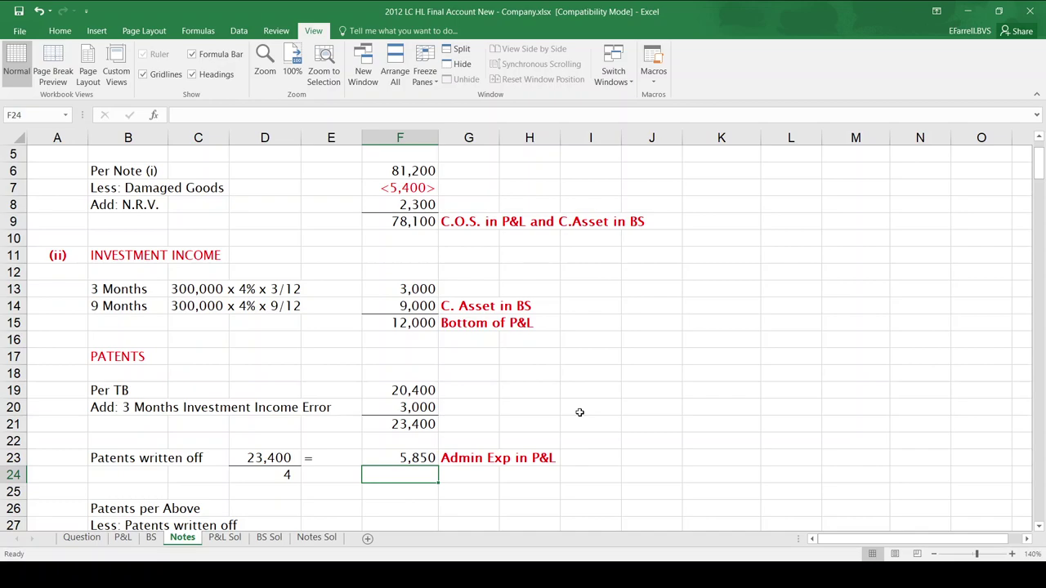
Step: Link the Patents per Above figure in F26 to the patents total in F21
key(Up)
key(Right)
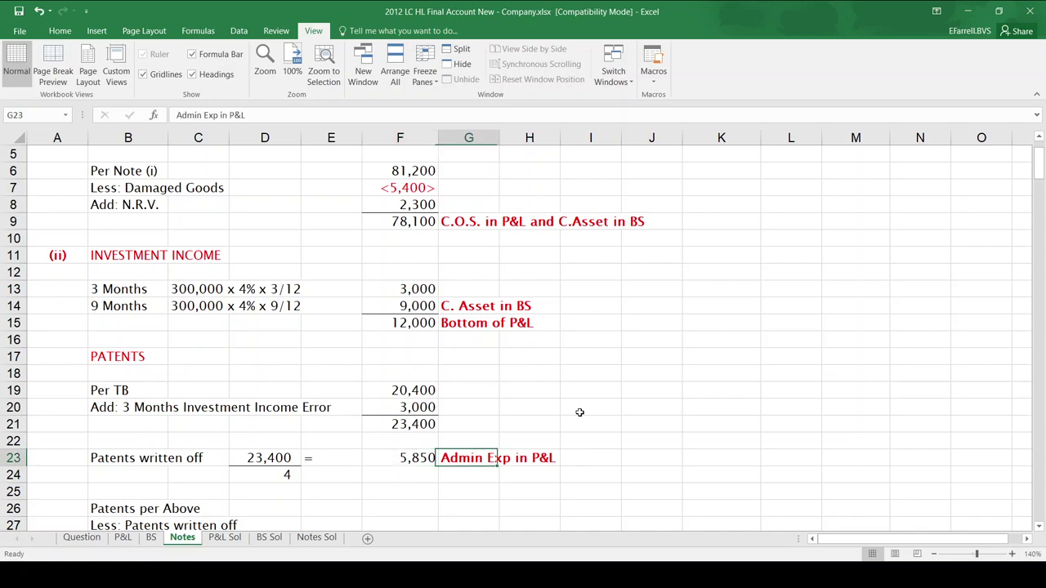
key(Down)
key(Down)
key(Down)
key(Down)
key(Down)
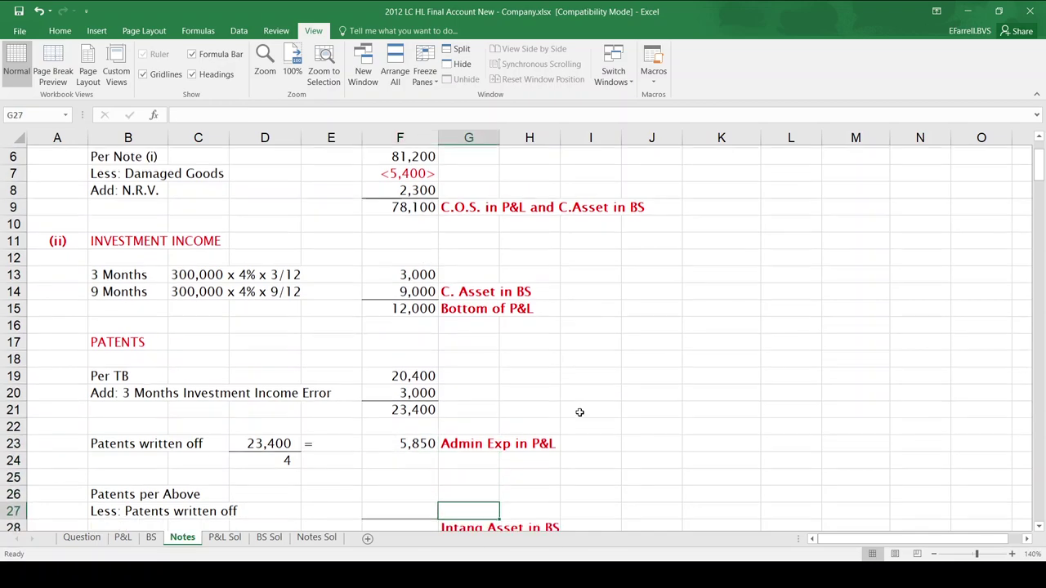
key(Up)
key(Left)
key(Up)
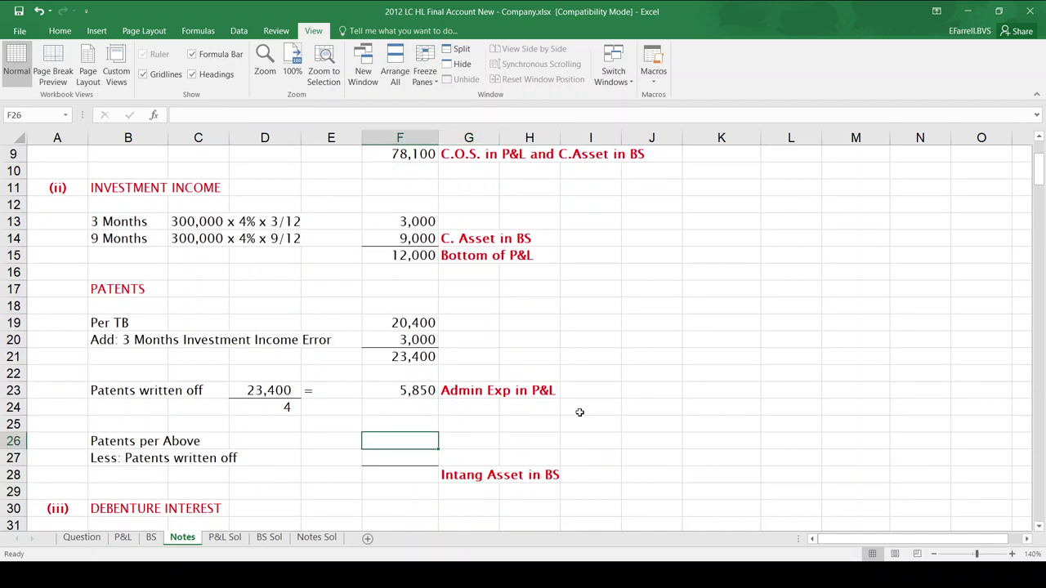
text(=)
key(Up)
key(Up)
key(Up)
key(Up)
key(Up)
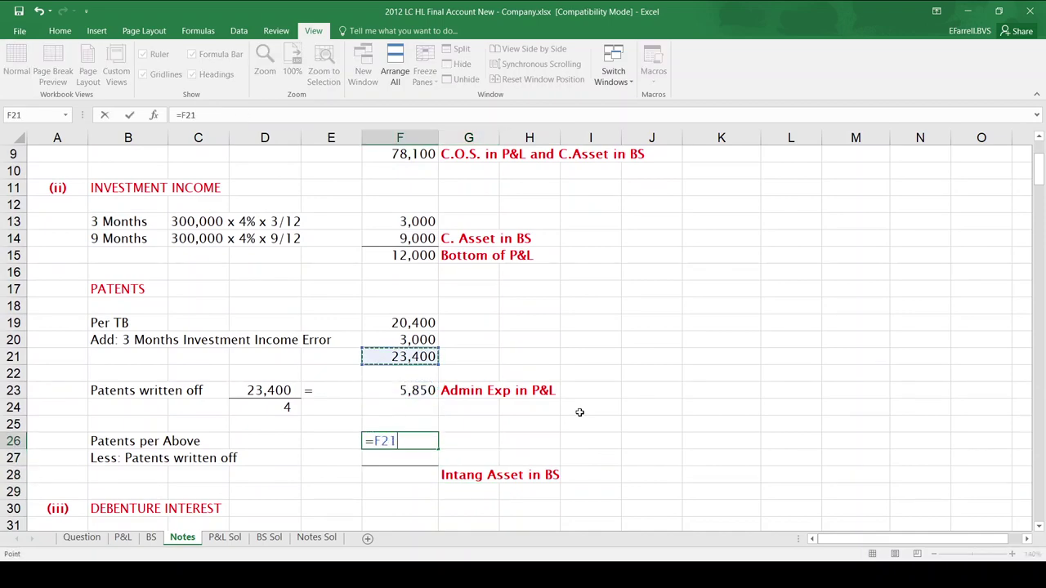
key(Return)
Step: Deduct the patents written off in F27 with =-F23 and sum F26:F27 in F28 for the intangible asset figure
text(=-)
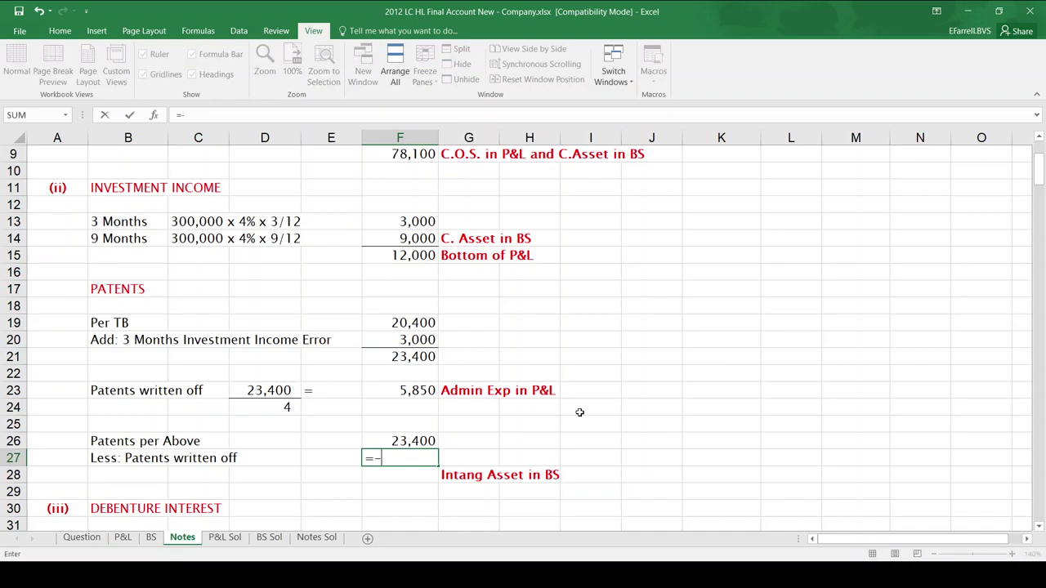
key(Up)
key(Up)
key(Up)
key(Up)
key(Return)
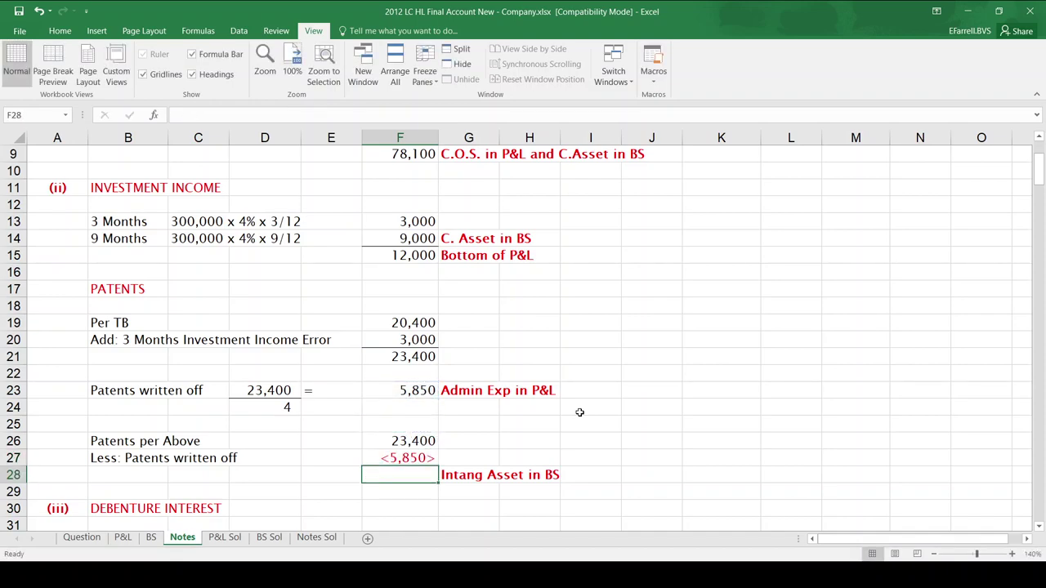
key(alt+equal)
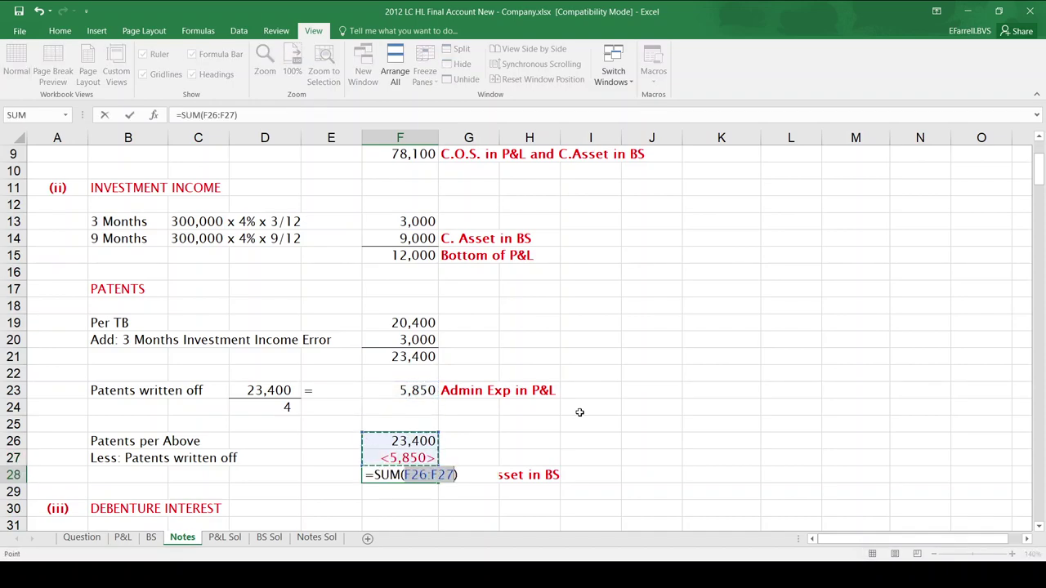
key(Return)
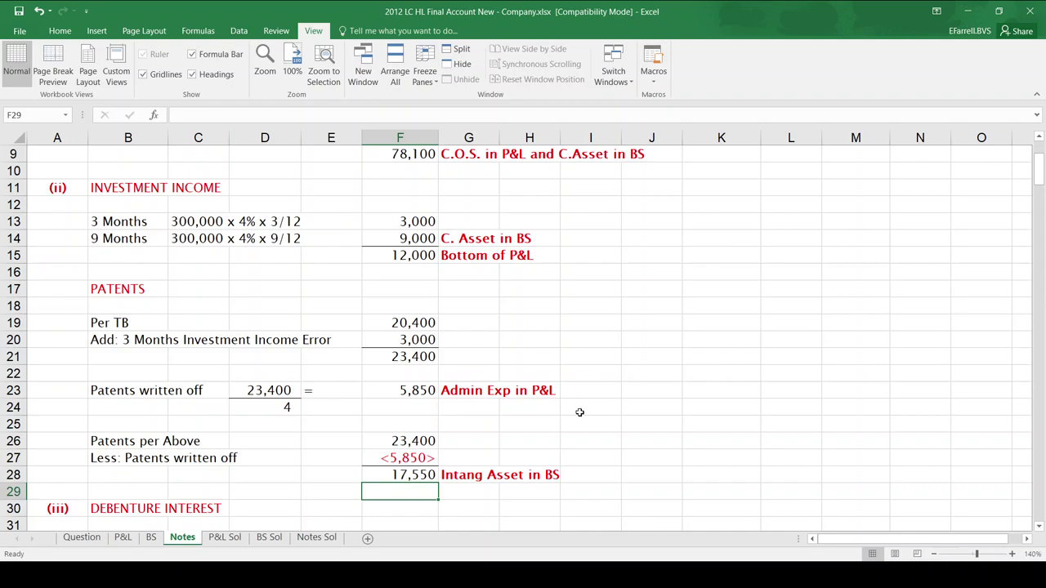
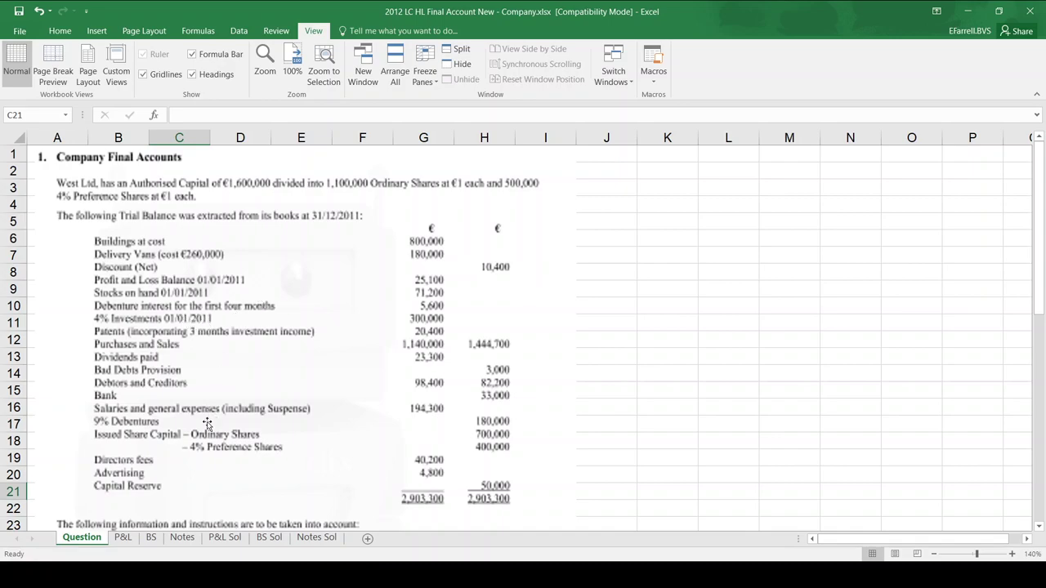
Step: On the Notes sheet, calculate the 4 months' debenture interest in F32 with the formula =180000*9%*4/12
click(189, 541)
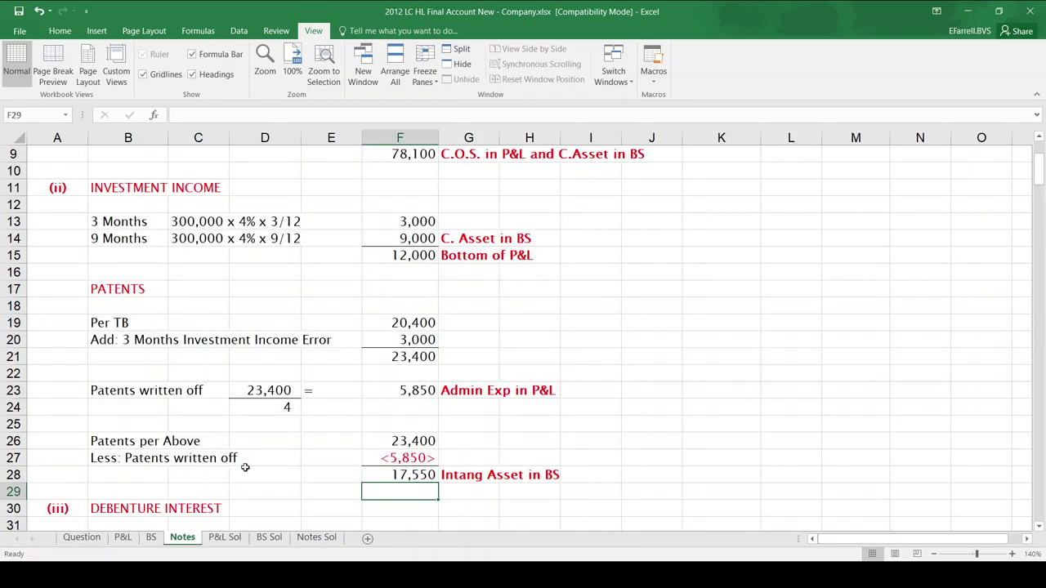
click(278, 426)
key(Down)
key(Down)
key(Down)
key(Down)
key(Down)
key(Down)
key(Down)
key(Down)
key(Down)
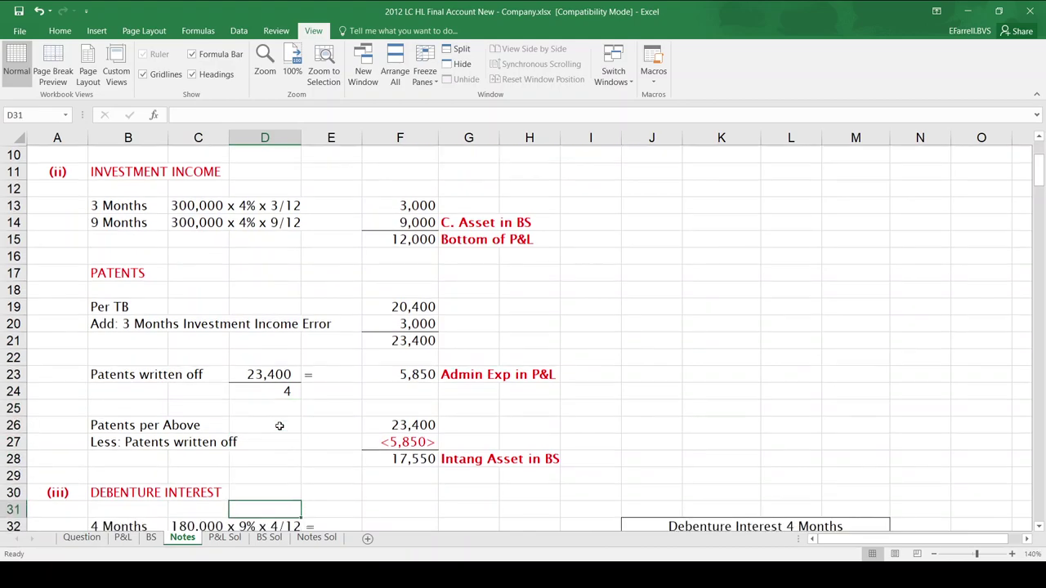
key(Up)
key(Up)
key(Down)
key(Down)
key(Down)
key(Down)
key(Down)
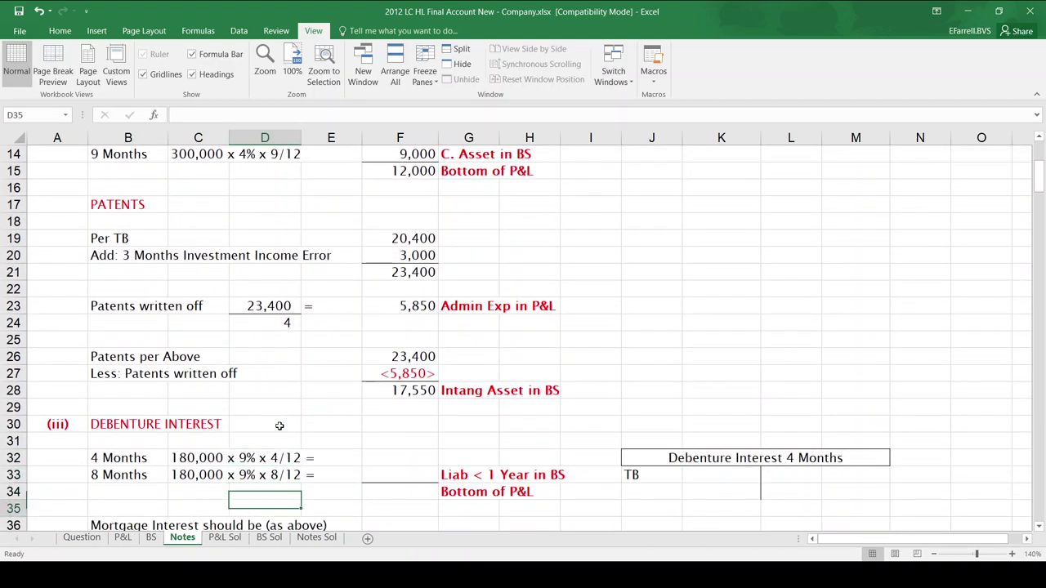
key(Up)
key(Up)
key(Up)
key(Up)
key(Up)
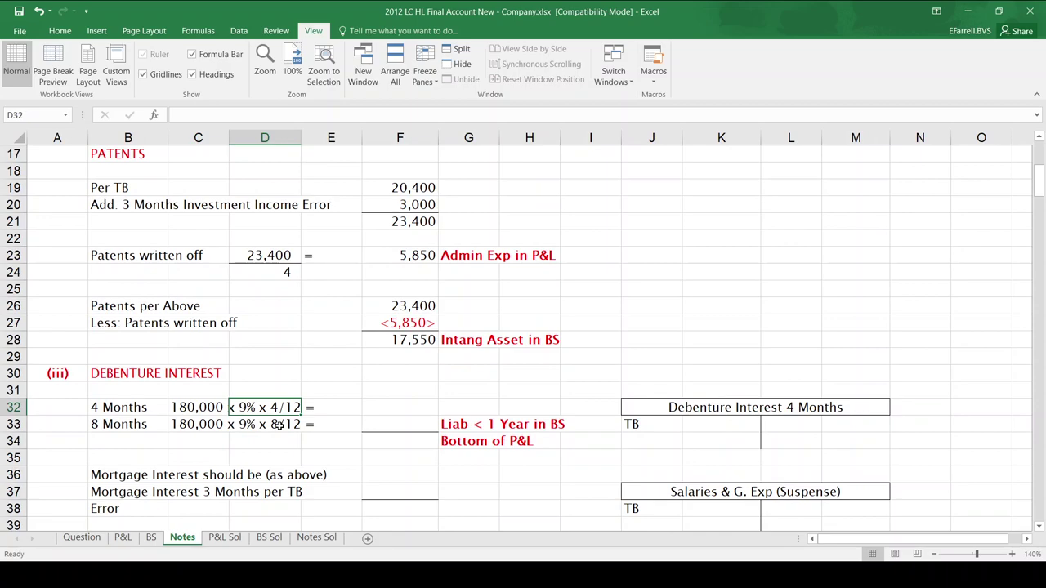
key(Right)
key(Right)
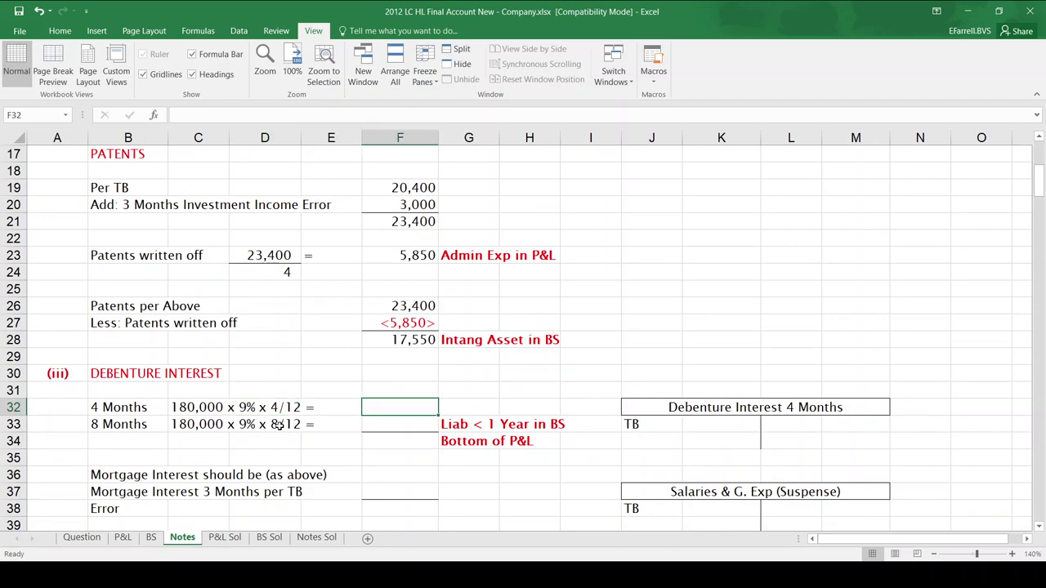
text(=1800000)
key(BackSpace)
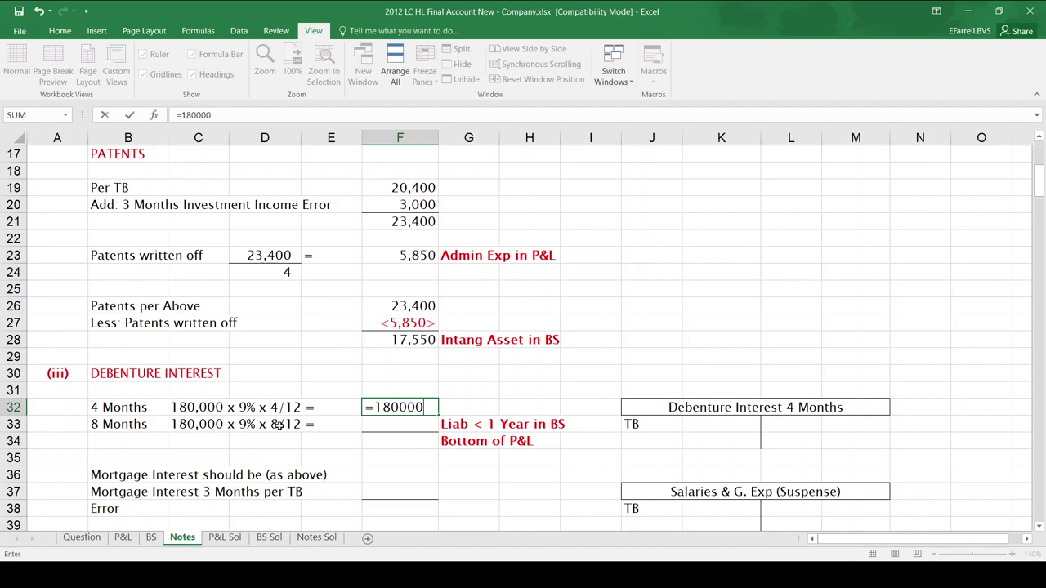
text(*9%*4/12)
key(Return)
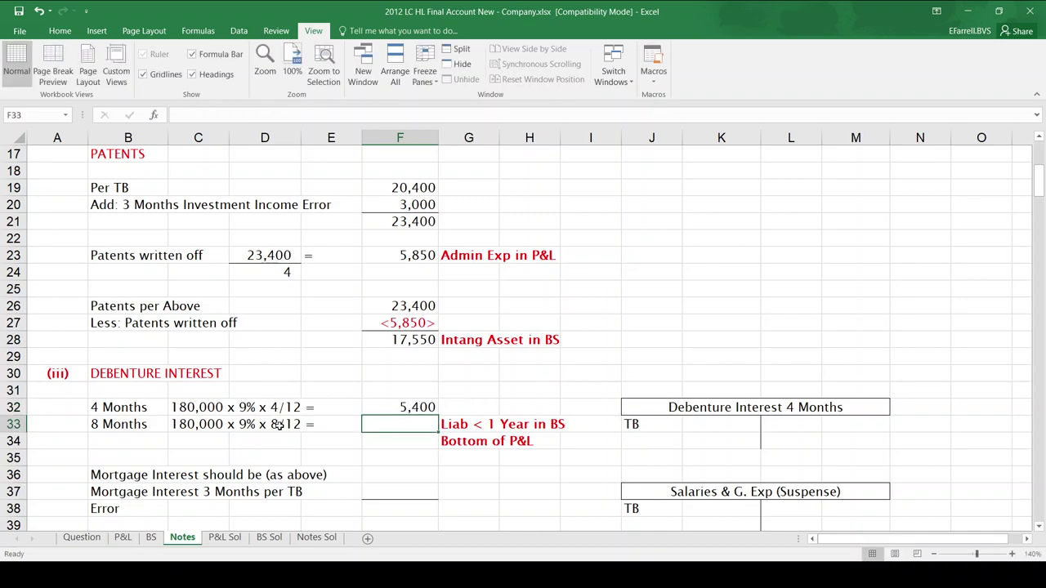
Step: Calculate the 8 months' debenture interest in F33 with =180000*9%*8/12, and total F32:F33 in F34
text(=)
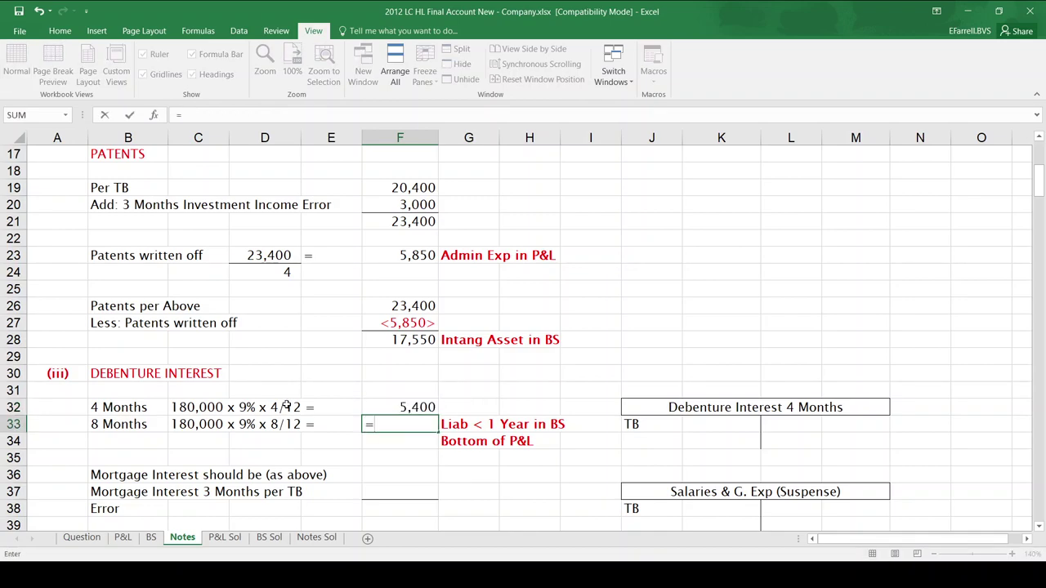
text(180000*)
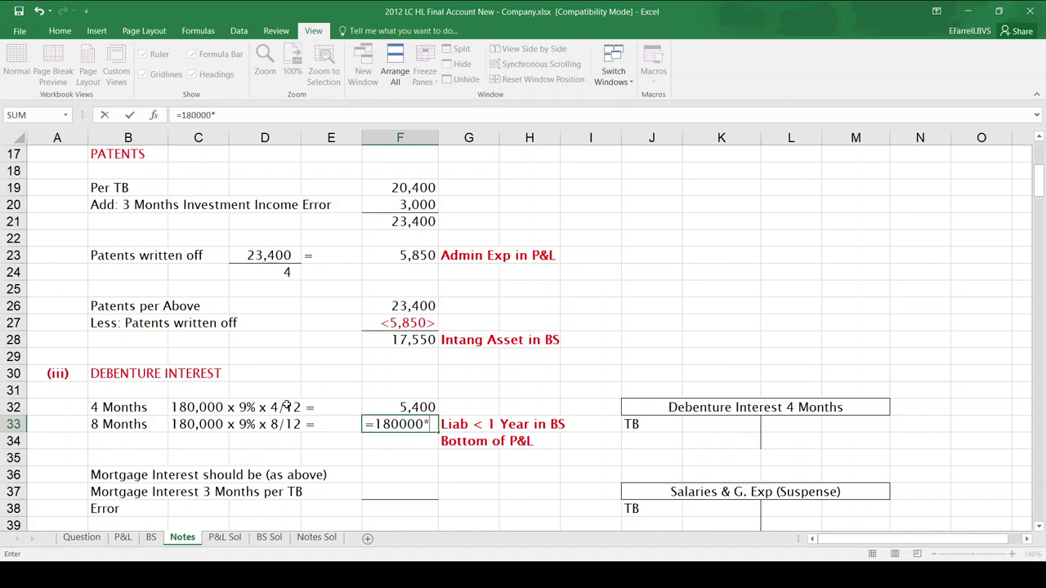
text(9%*8/12)
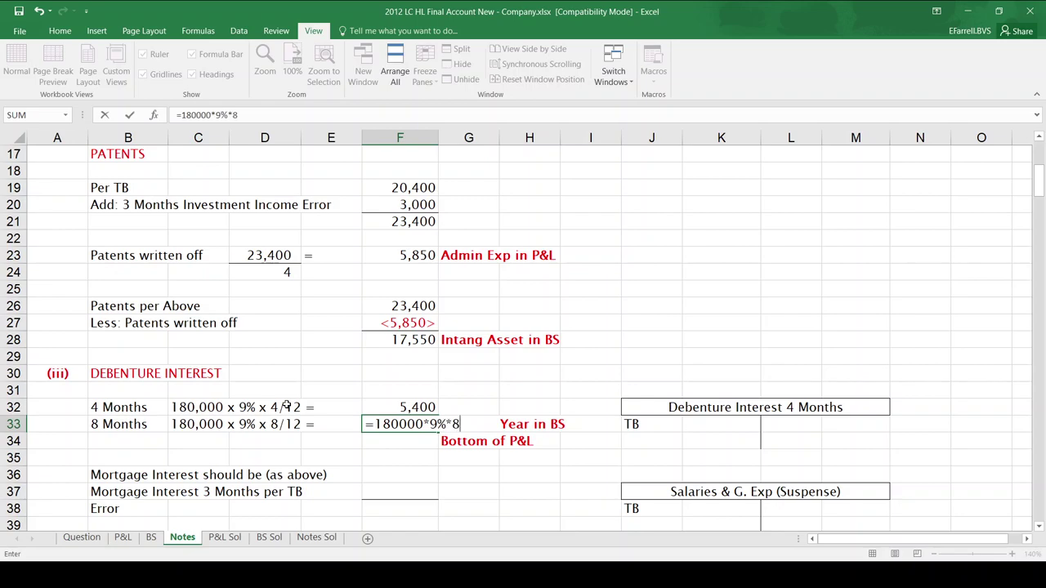
key(Return)
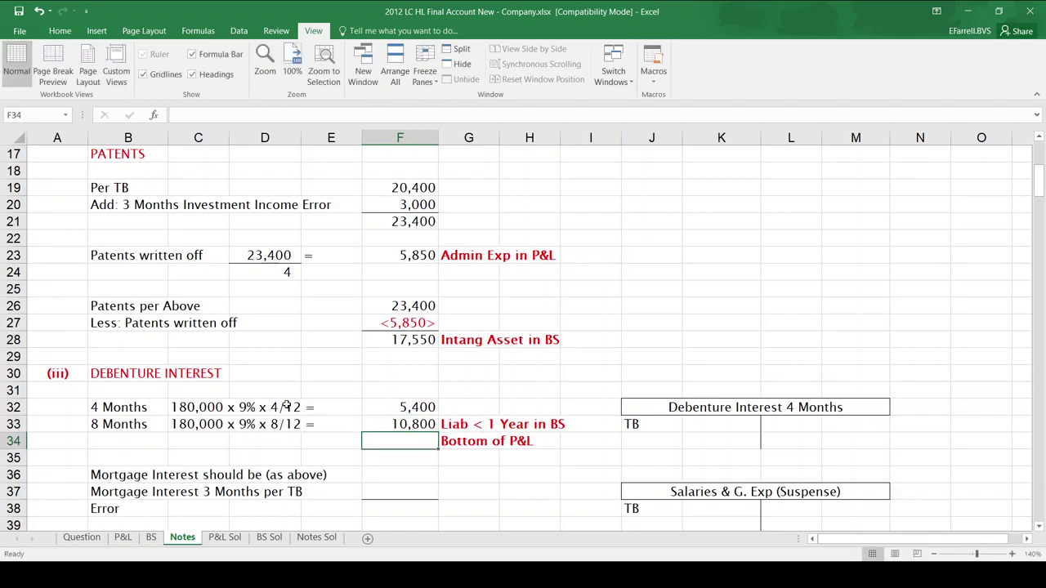
key(alt+equal)
key(Return)
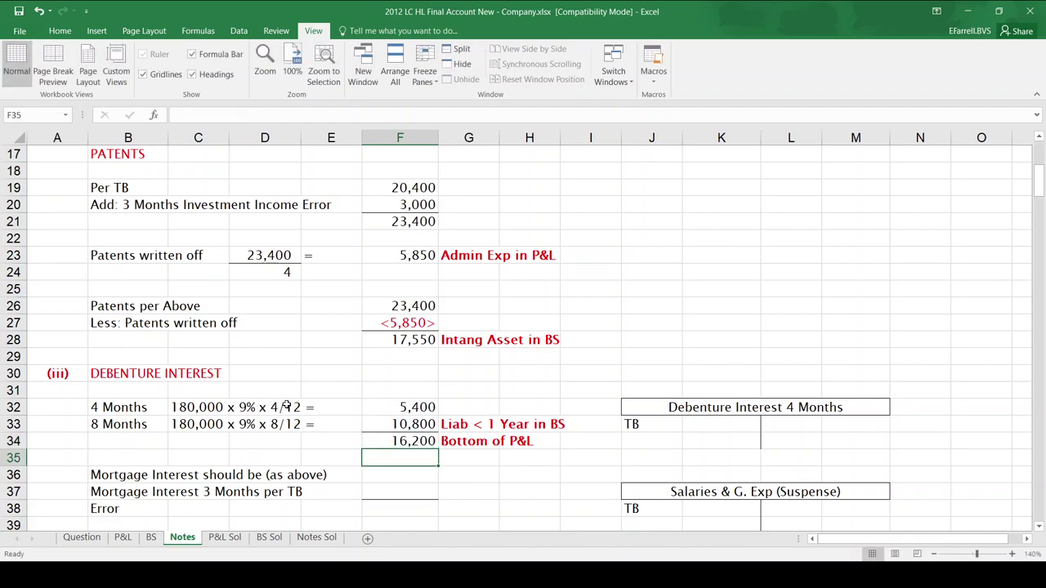
Step: Enter 5600 as the TB figure in K33 of the Debenture Interest 4 Months account
key(Up)
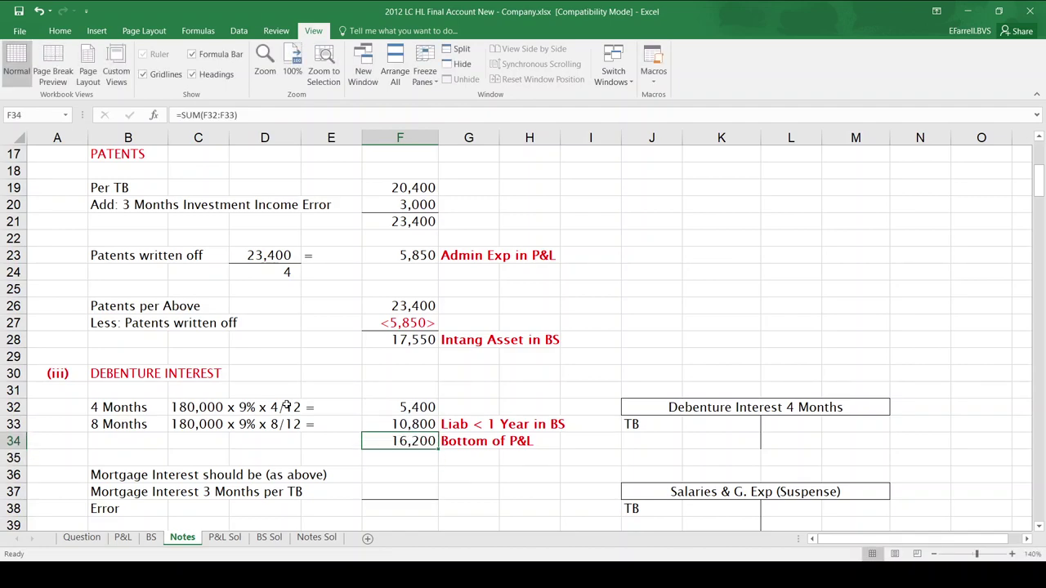
key(Up)
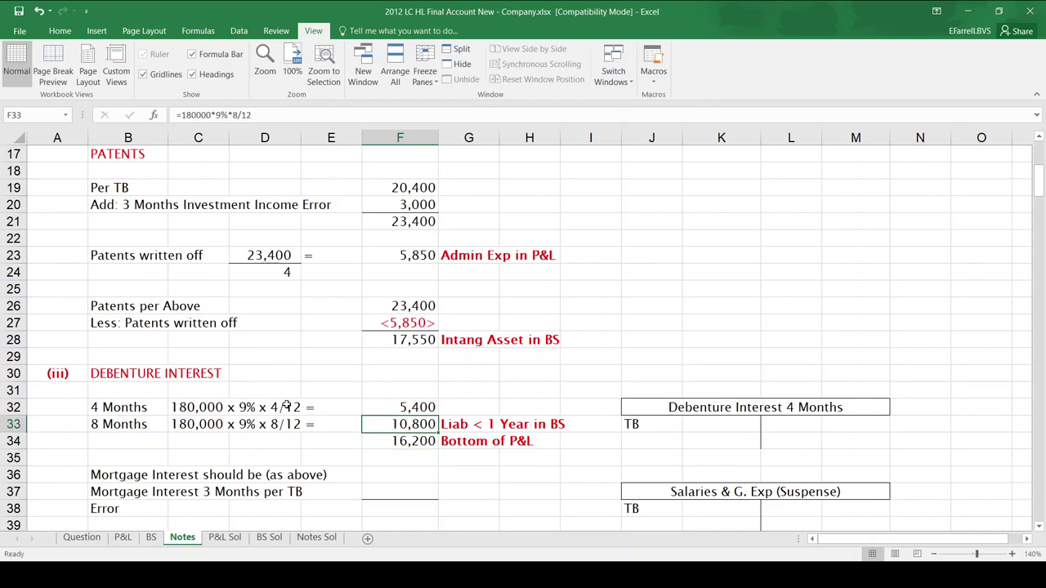
key(Right)
key(Left)
key(Right)
key(Left)
key(Up)
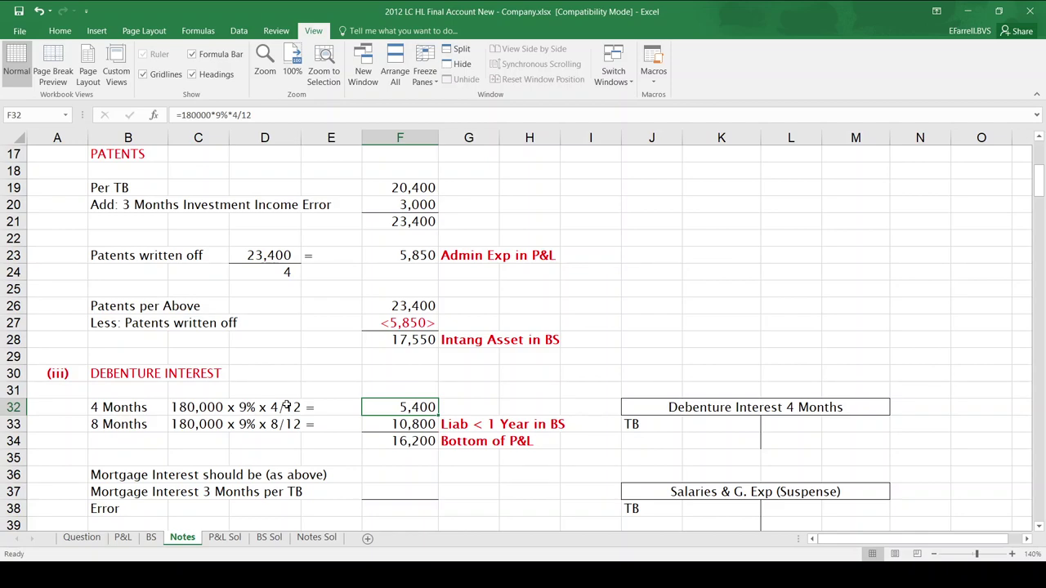
key(Right)
key(Right)
key(Right)
key(Down)
key(Right)
key(Right)
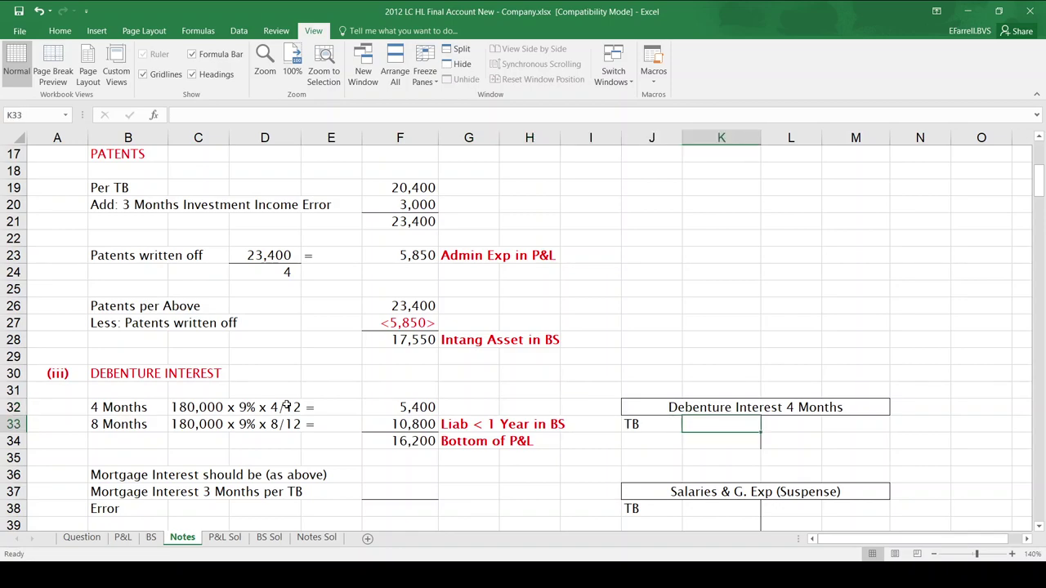
text(5600)
key(Right)
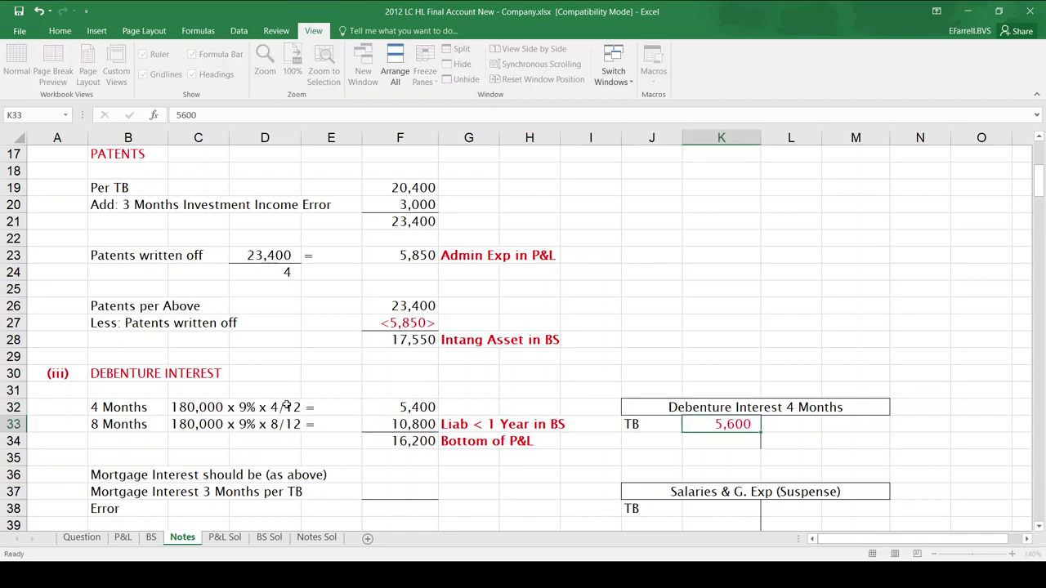
Step: Enter the 200 correction on the credit side of the Debenture Interest 4 Months account, in M33
key(Up)
key(Left)
key(Left)
key(Left)
key(Left)
key(Right)
key(Right)
key(Right)
key(Down)
key(Down)
key(Right)
key(Right)
key(Right)
key(Up)
key(Right)
key(Right)
key(Up)
key(Down)
key(Left)
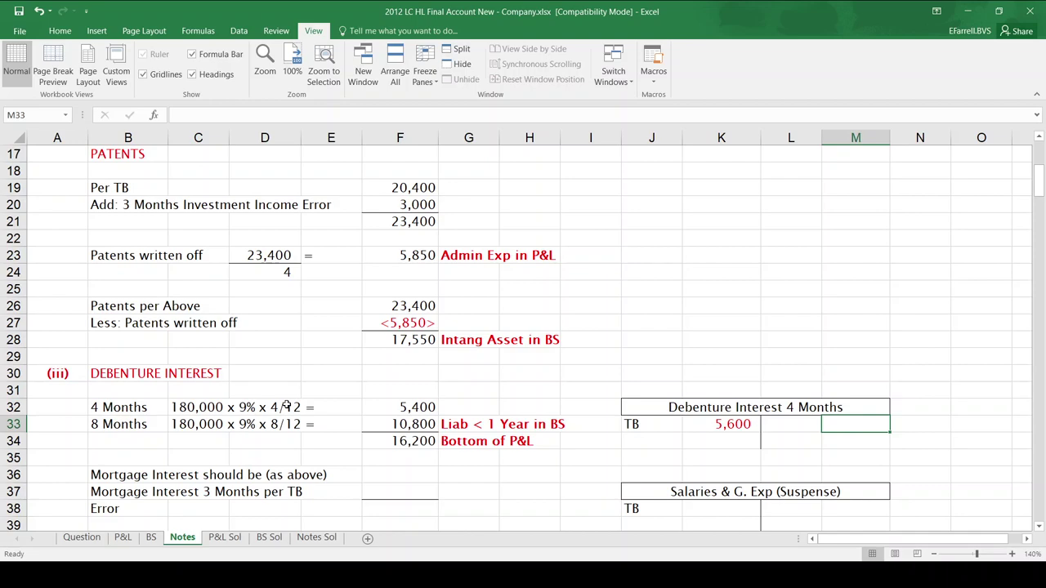
text(200)
key(Return)
Step: Enter 194300 as the TB figure in K38 of the Salaries & G. Exp (Suspense) account
key(Down)
key(Down)
key(Down)
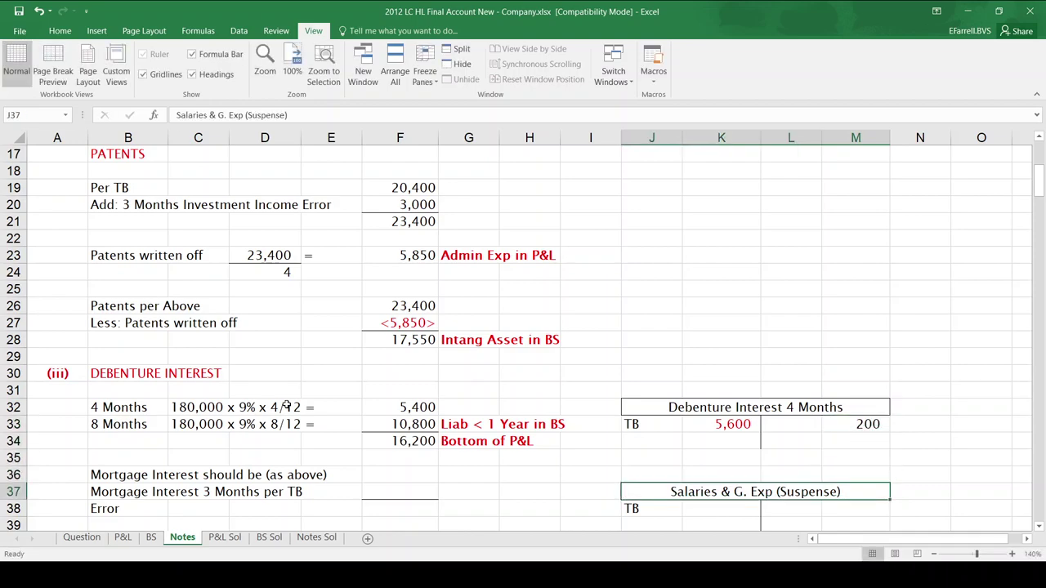
key(Down)
key(Down)
key(Left)
key(Left)
key(Up)
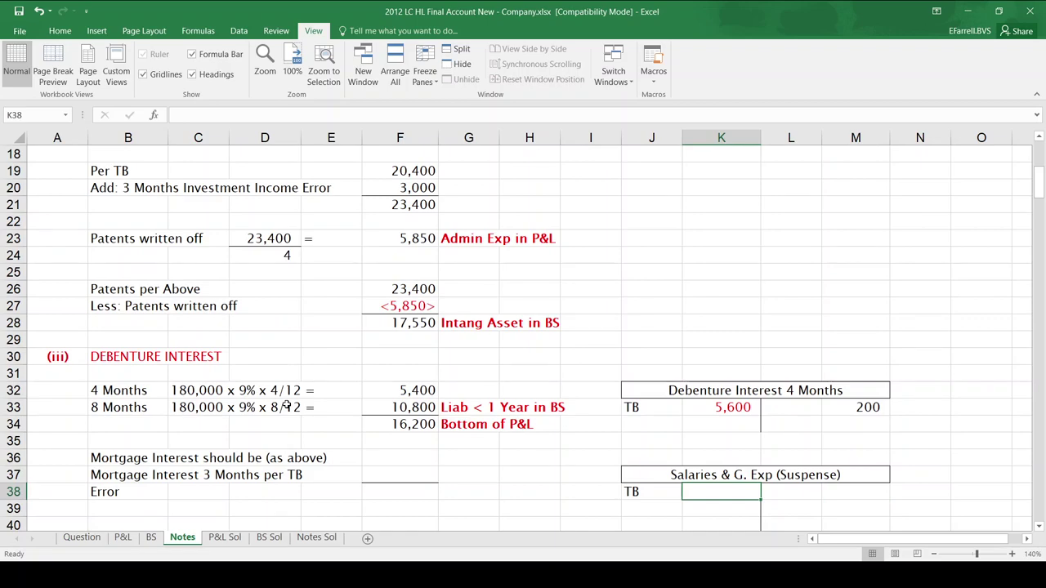
text(194300)
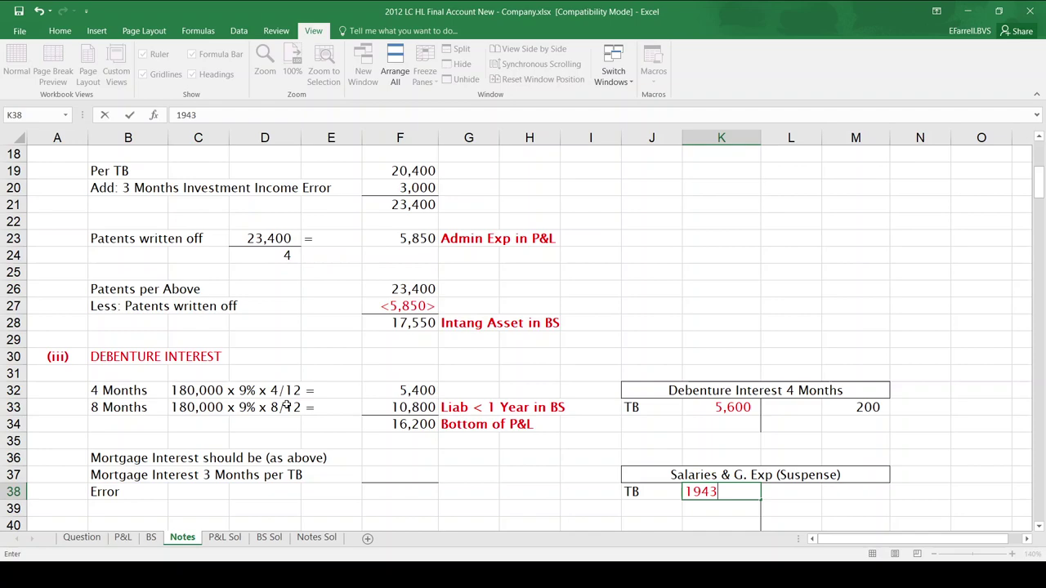
key(Return)
Step: Link K39 on the debit side of the Salaries & G. Exp (Suspense) account to the debenture interest correction in M33
text(=)
key(Up)
key(Up)
key(Up)
key(Up)
key(Up)
key(Up)
key(Right)
key(Right)
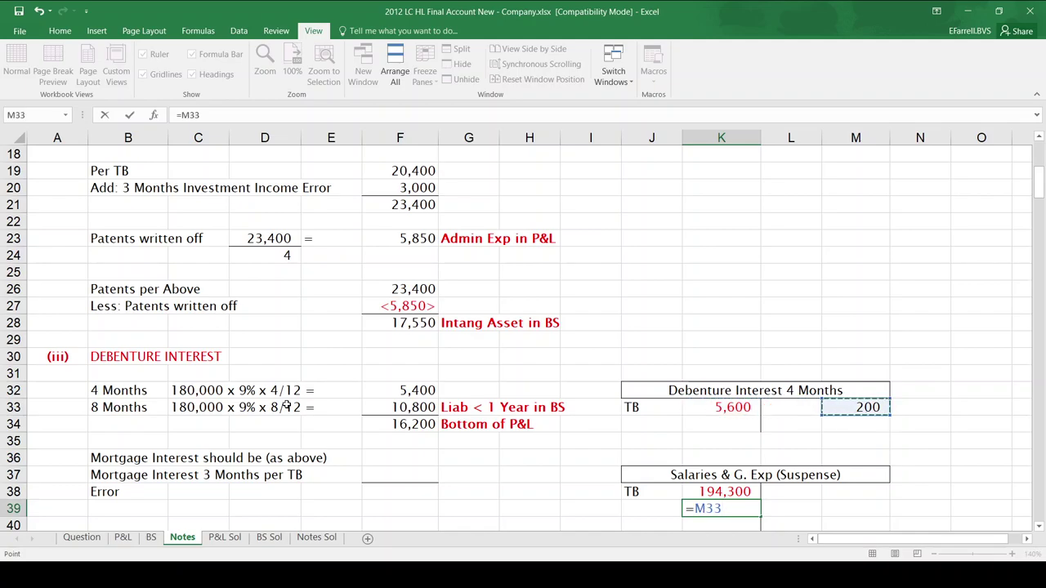
key(Return)
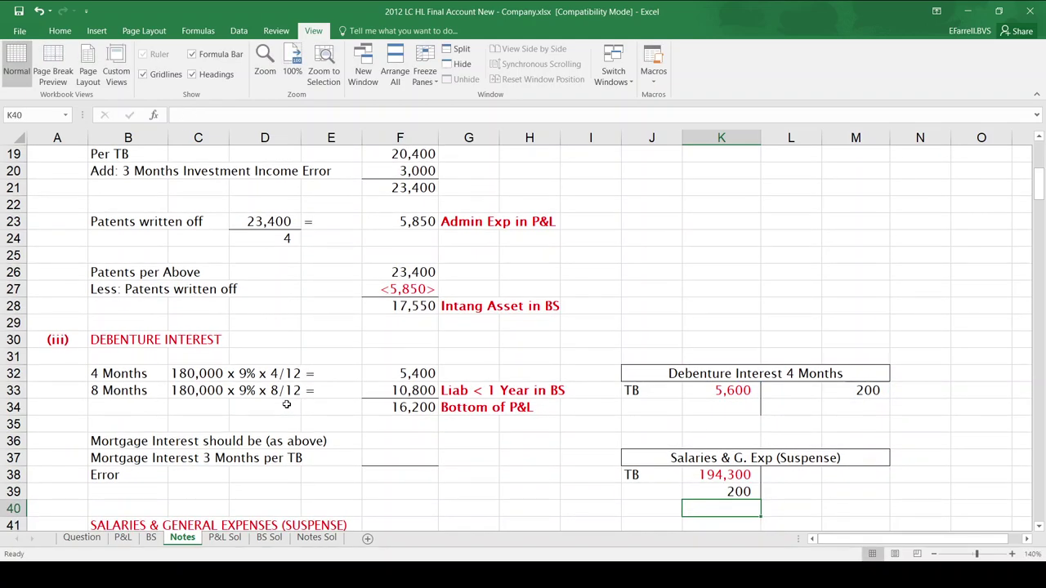
Step: Link F36, the mortgage interest that should be charged, to the 4 Months debenture interest in F32
key(Up)
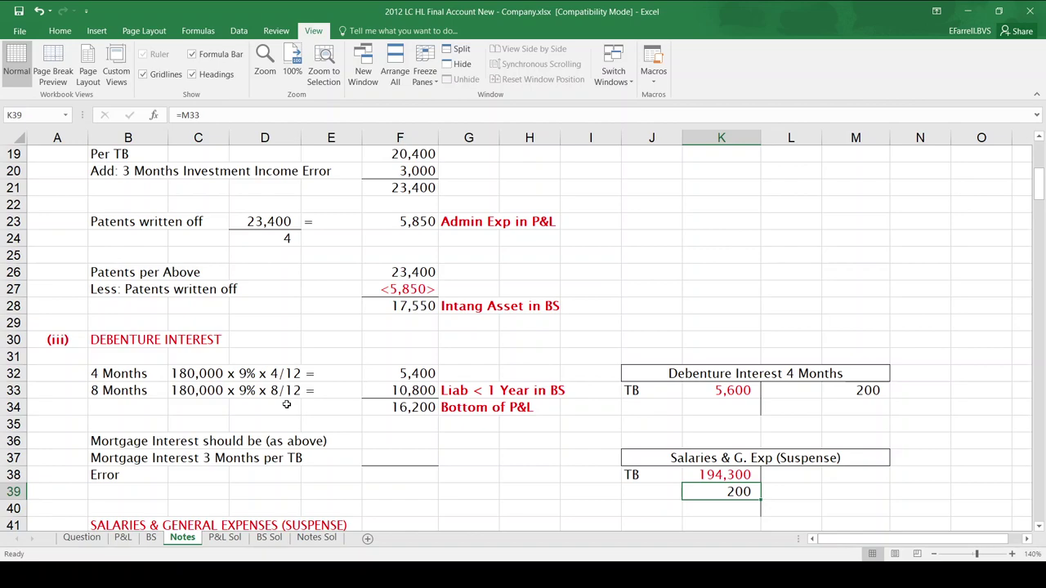
key(Up)
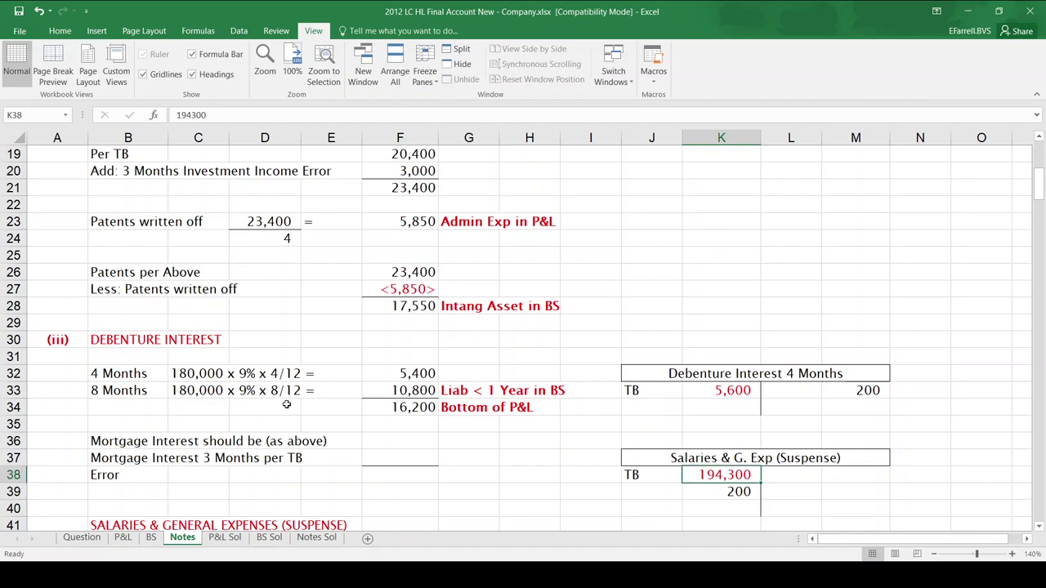
key(Up)
key(Left)
key(Left)
key(Left)
key(Left)
key(Up)
key(Left)
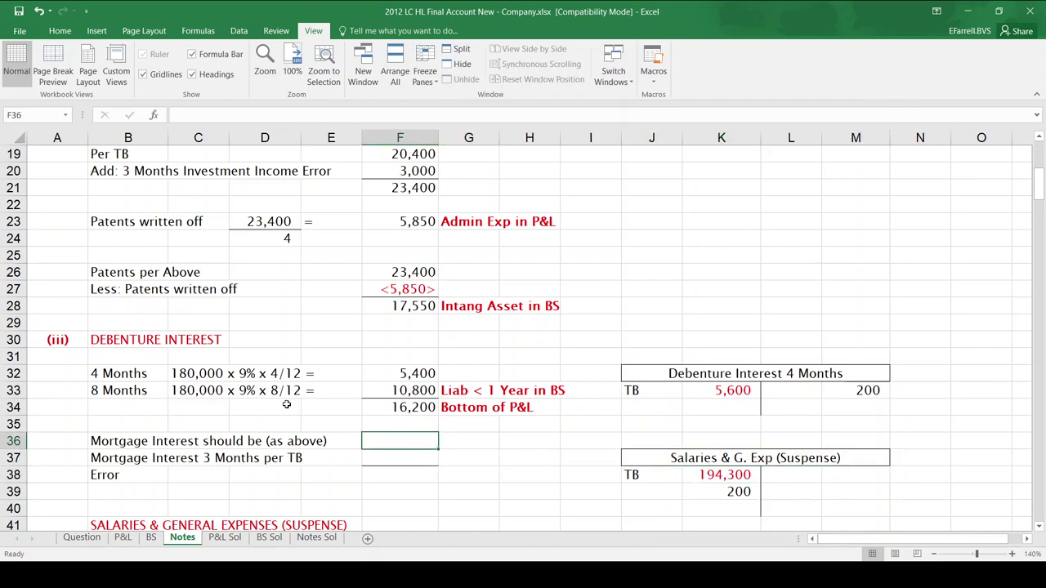
text(=)
key(Up)
key(Up)
key(Up)
key(Up)
key(Return)
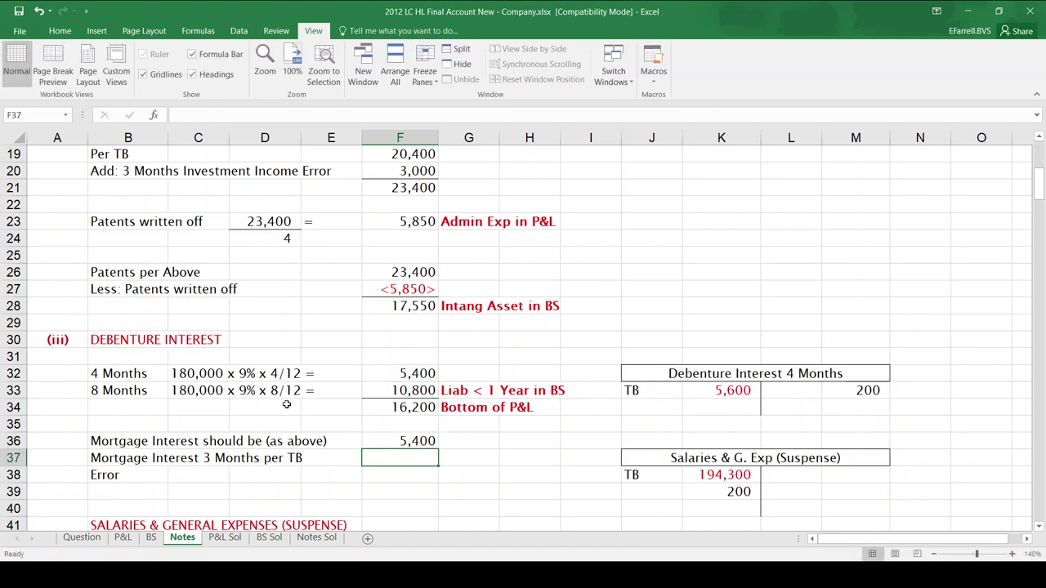
Step: Enter 5600 as the interest per TB in F37 and calculate the error in F38 as F37 minus F36
text(5600)
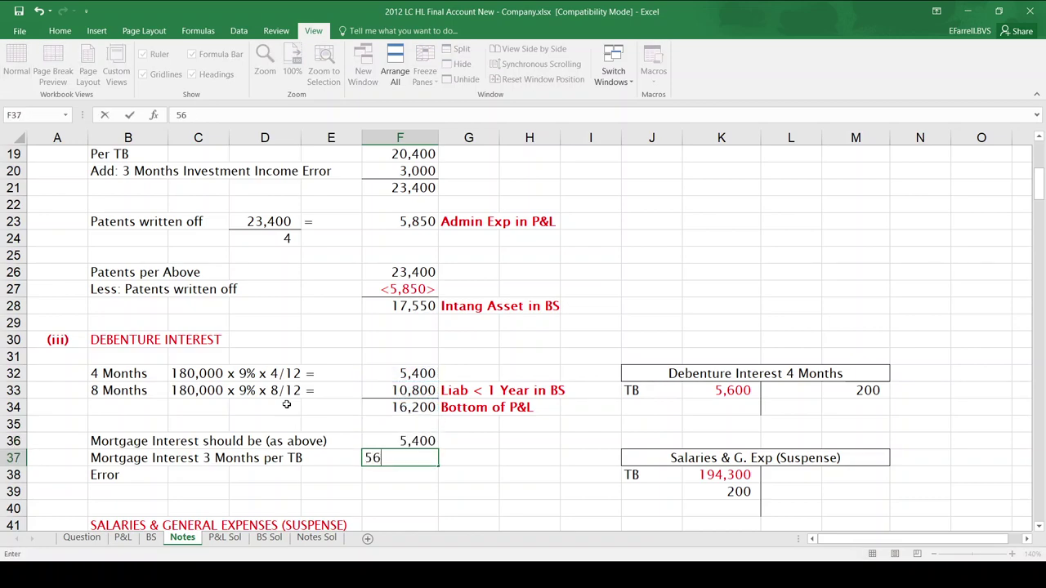
key(Return)
text(=)
key(Up)
key(Up)
key(Down)
text(-)
key(Up)
key(Up)
key(Return)
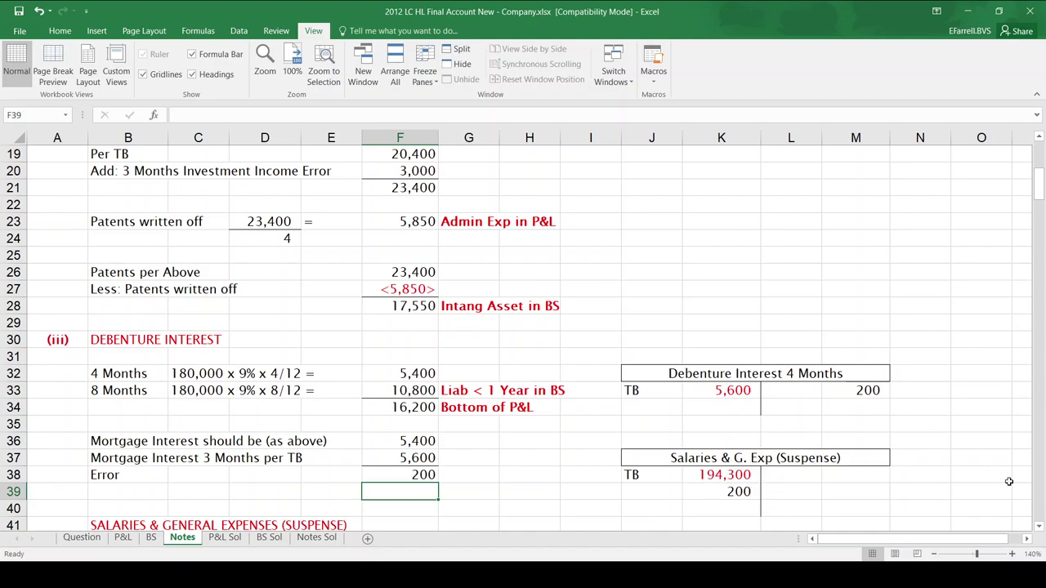
Step: Enter 194300 as the Per TB figure in F43 of the Salaries & General Expenses (Suspense) working
click(1039, 527)
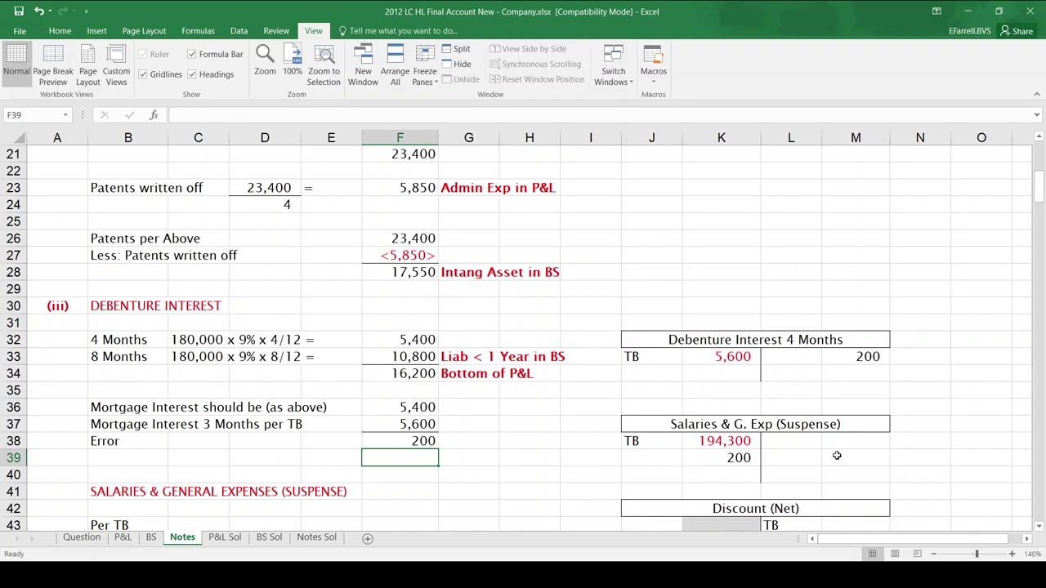
key(Down)
key(Down)
key(Down)
key(Down)
key(Down)
key(Down)
key(Up)
key(Up)
text(1)
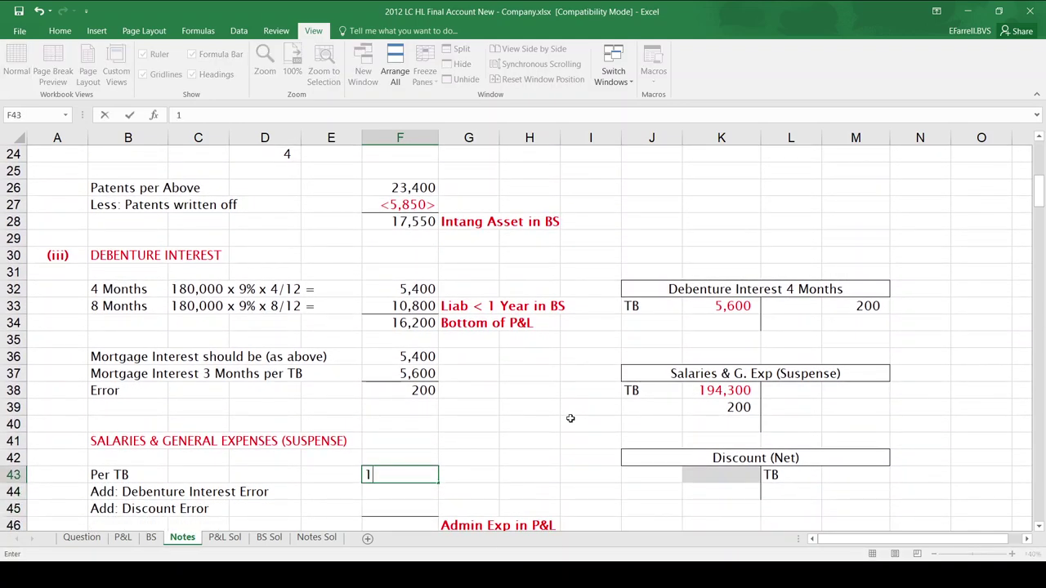
text(94300)
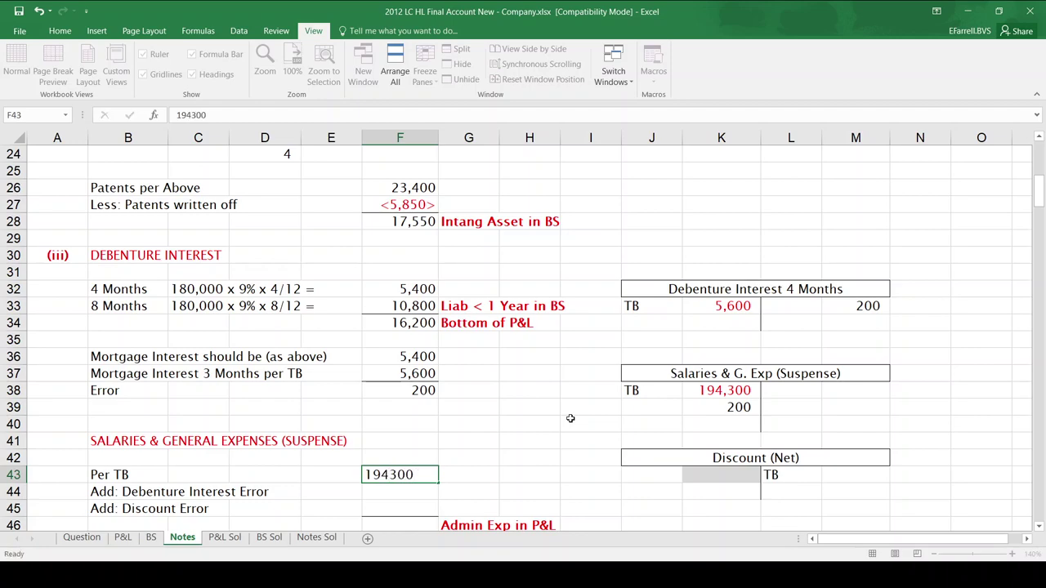
key(ctrl+Return)
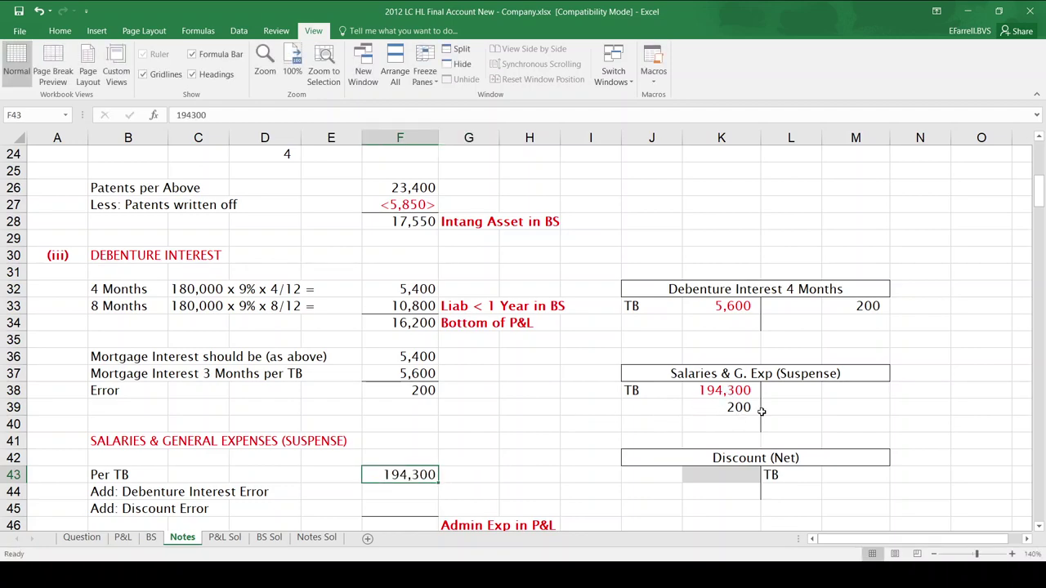
Step: Enter 200 as the added Debenture Interest Error in F44
key(Down)
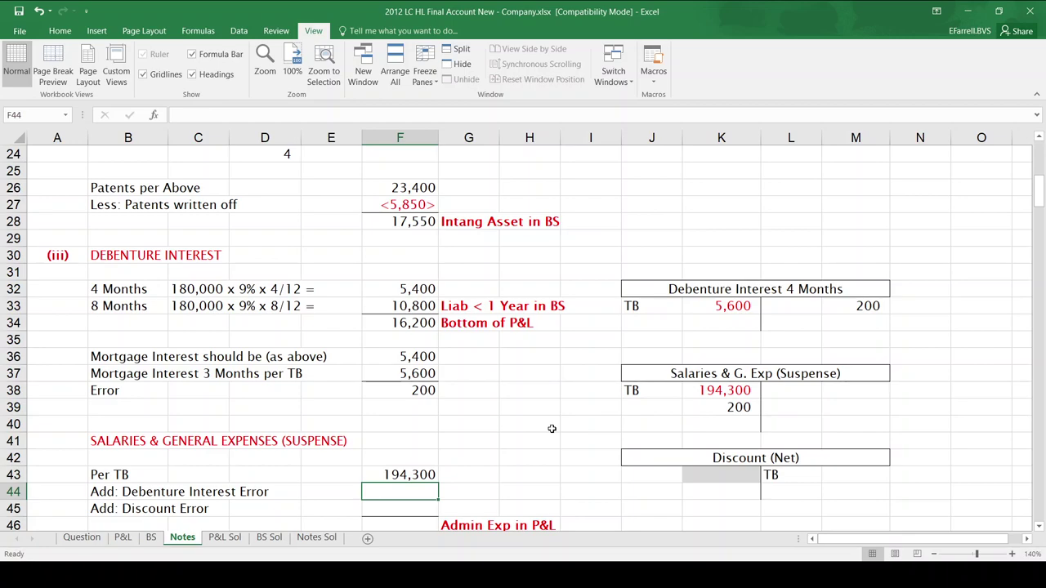
text(200)
key(Return)
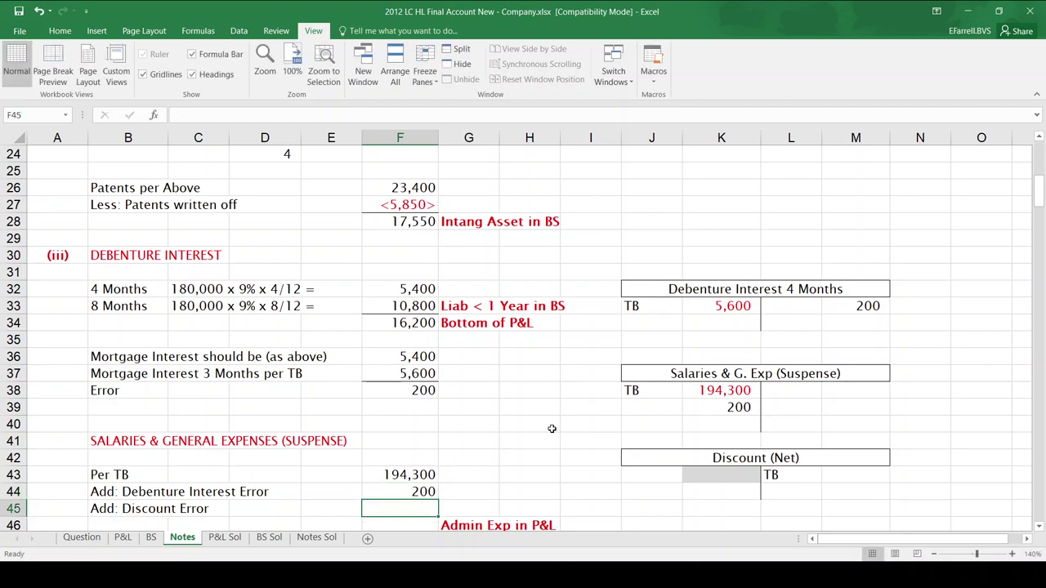
Step: Check note (iii) on the Question sheet and clear the prefilled credit entry in M48 of the Debtors account on the Notes sheet
click(82, 539)
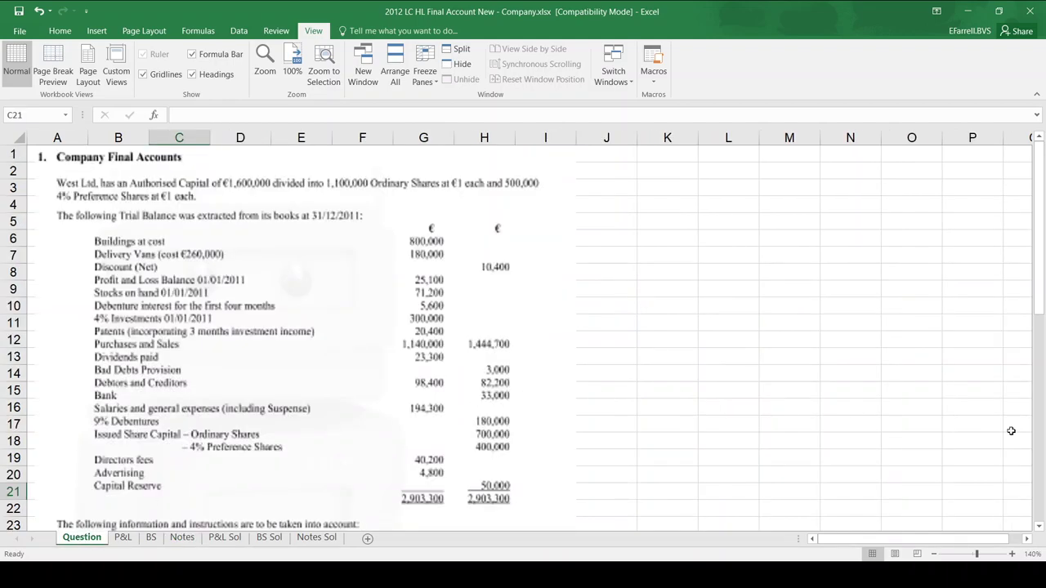
click(1040, 490)
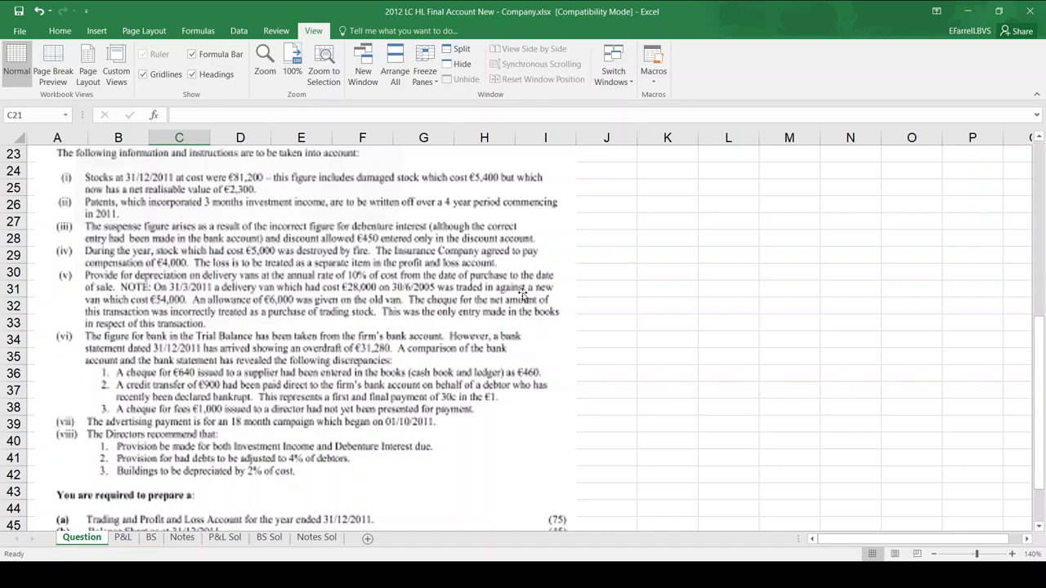
click(182, 538)
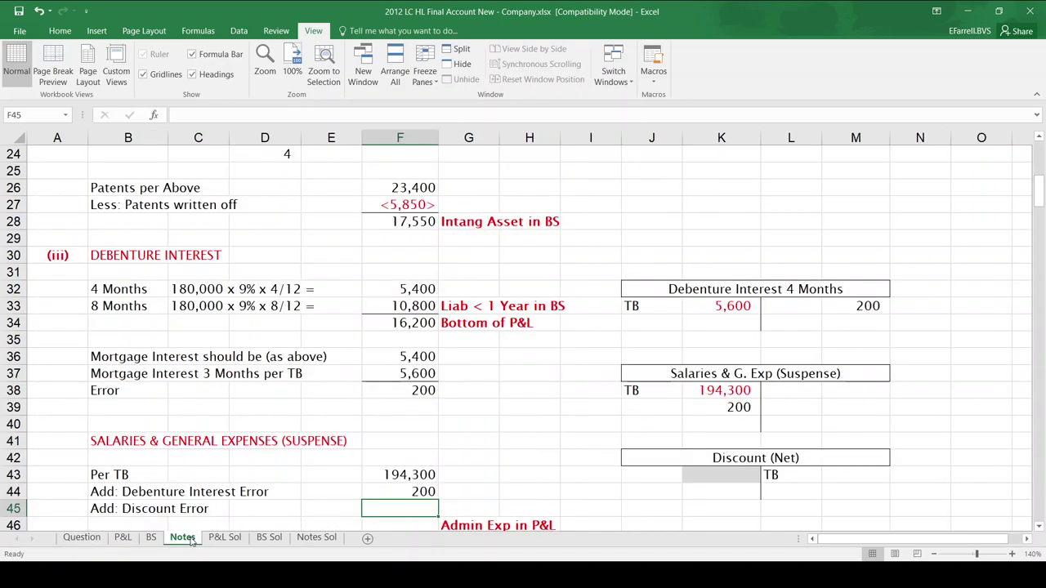
click(720, 417)
key(Down)
key(Down)
key(Down)
key(Down)
key(Down)
key(Down)
key(Down)
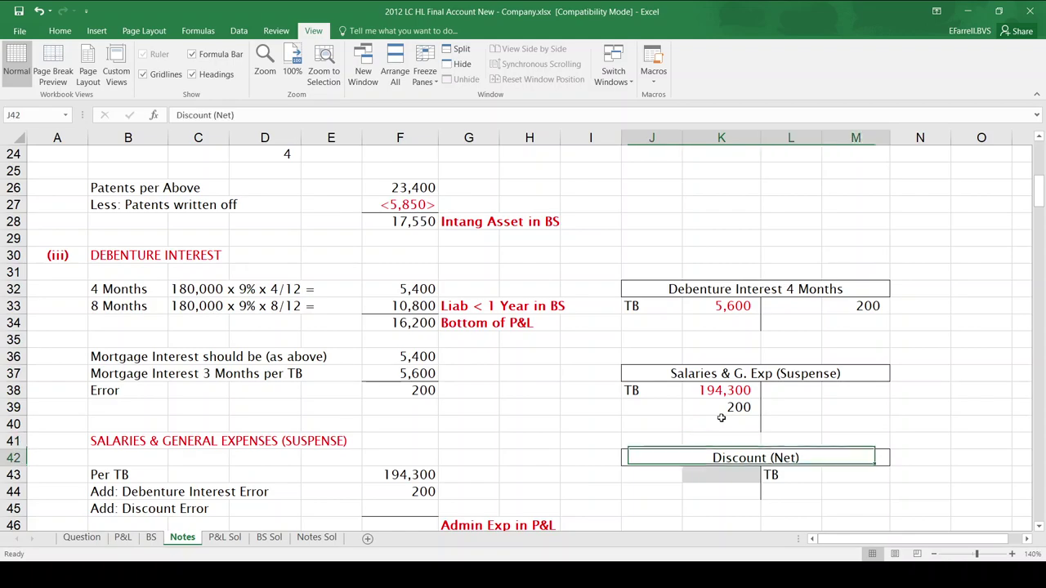
key(Down)
key(Down)
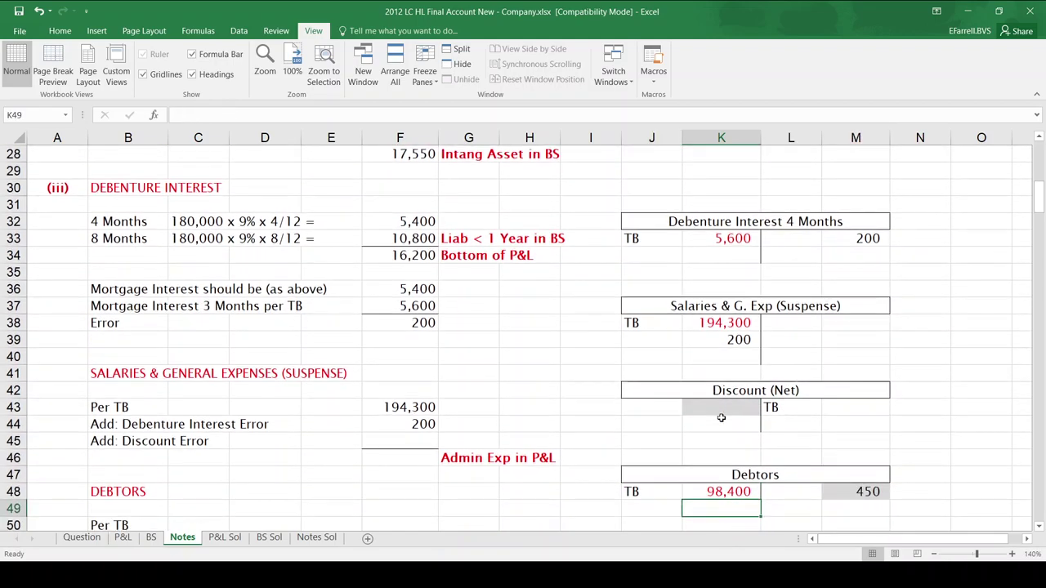
key(Up)
key(Right)
key(Right)
key(Right)
key(Left)
key(Delete)
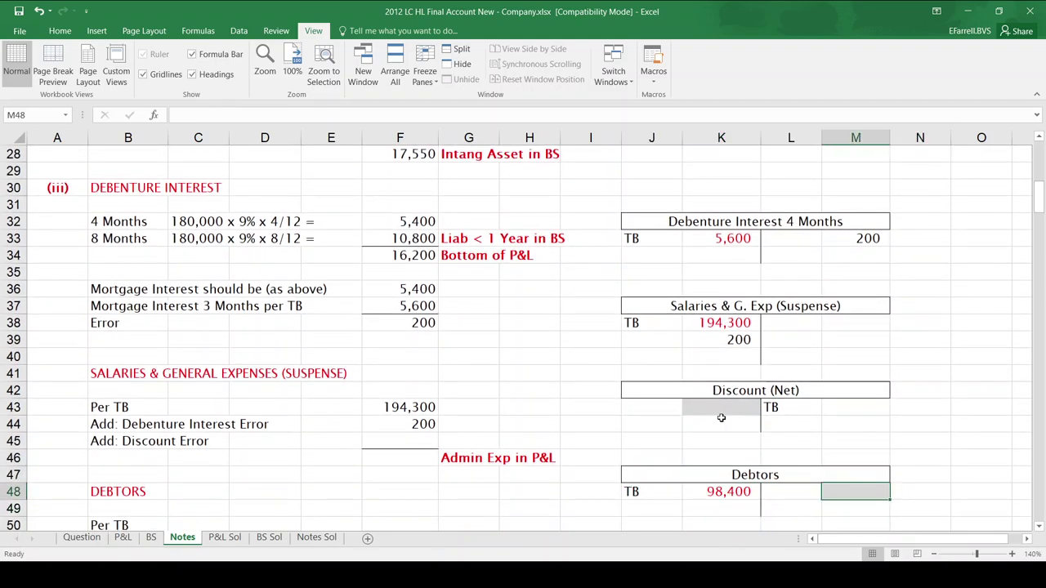
Step: Enter 10400 as the TB figure in M43 on the credit side of the Discount (Net) account
key(Left)
key(Up)
key(Up)
key(Up)
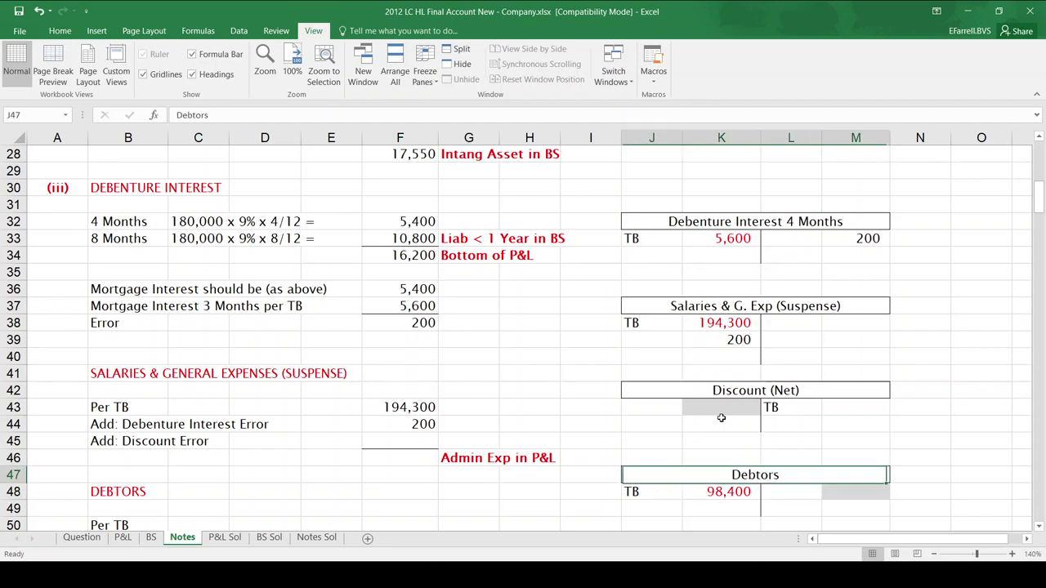
key(Right)
key(Up)
key(Up)
key(Right)
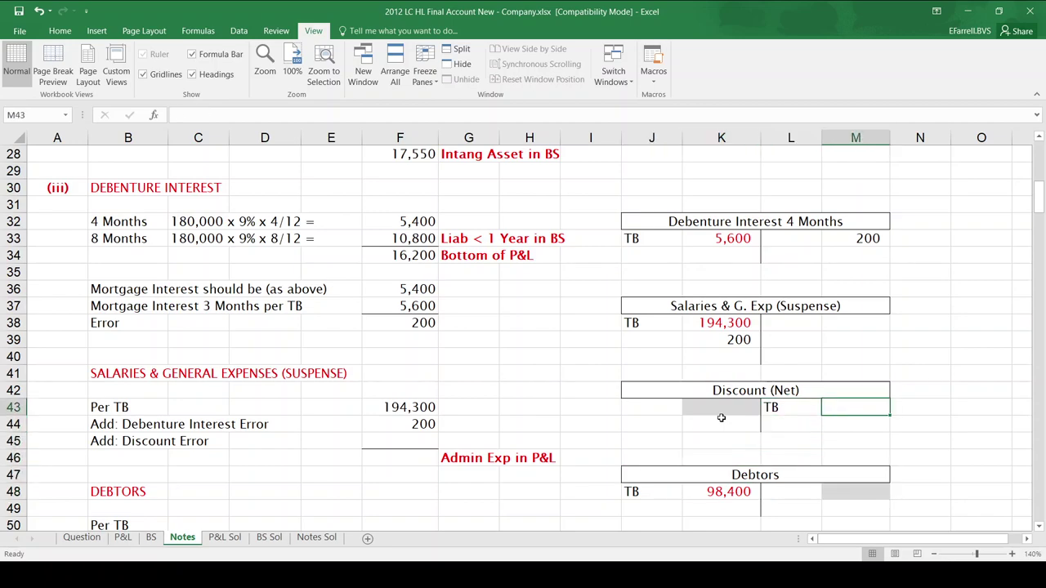
text(10400)
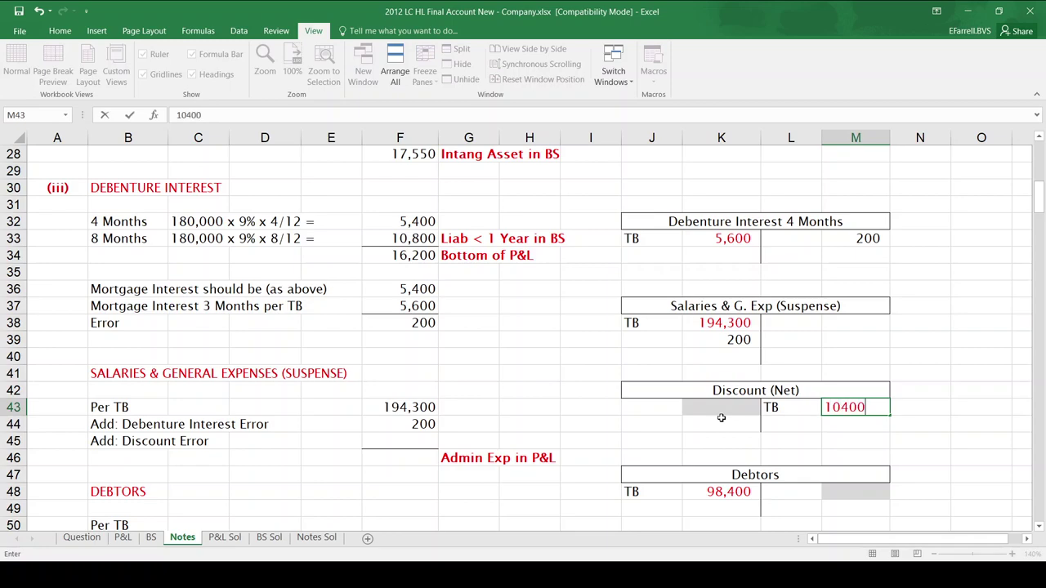
key(Return)
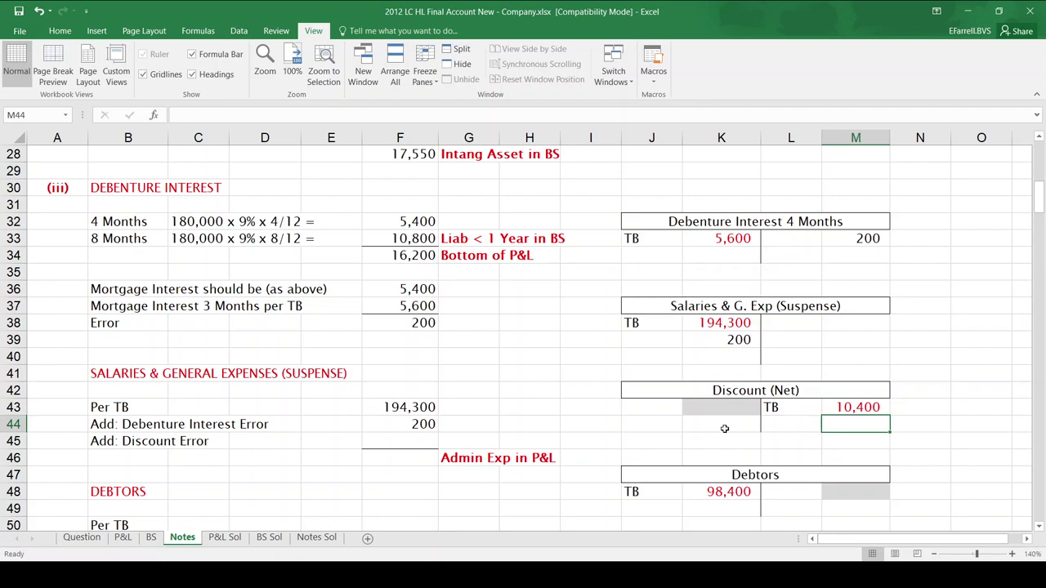
Step: Recheck the discount allowed error on the Question sheet and enter 450 on the credit side of the Debtors account in M48
click(708, 410)
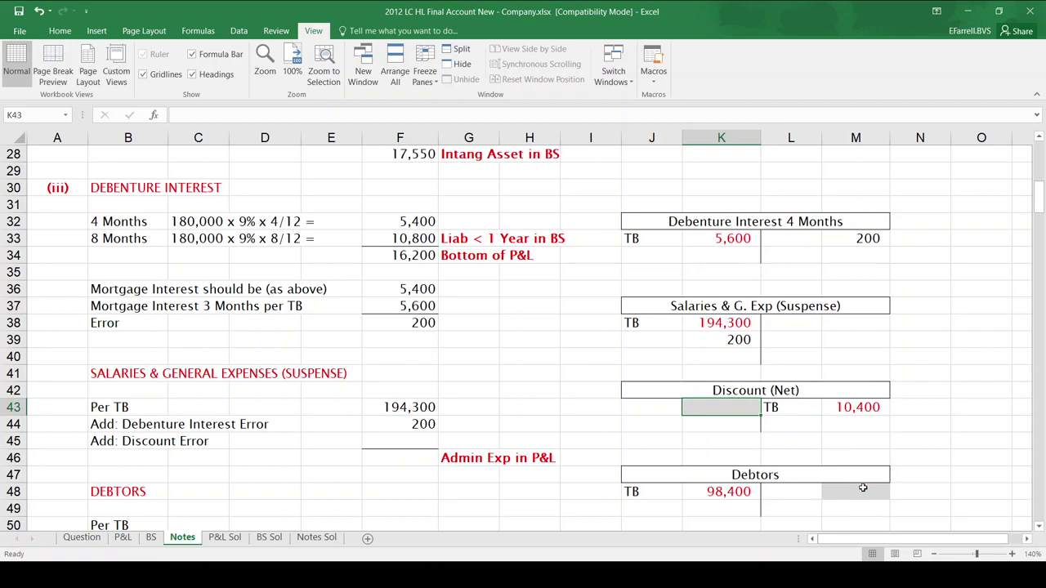
click(84, 537)
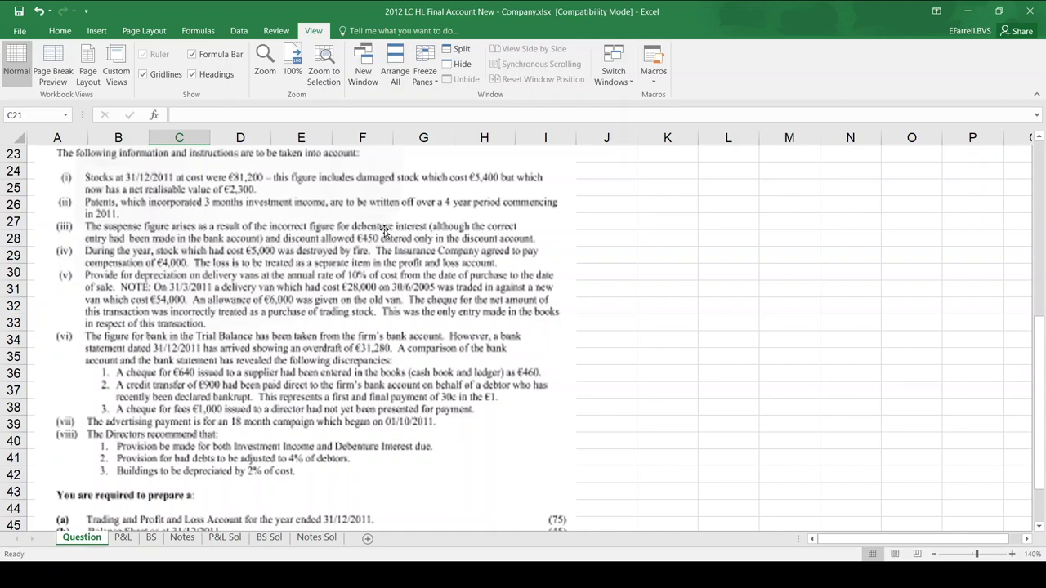
click(185, 540)
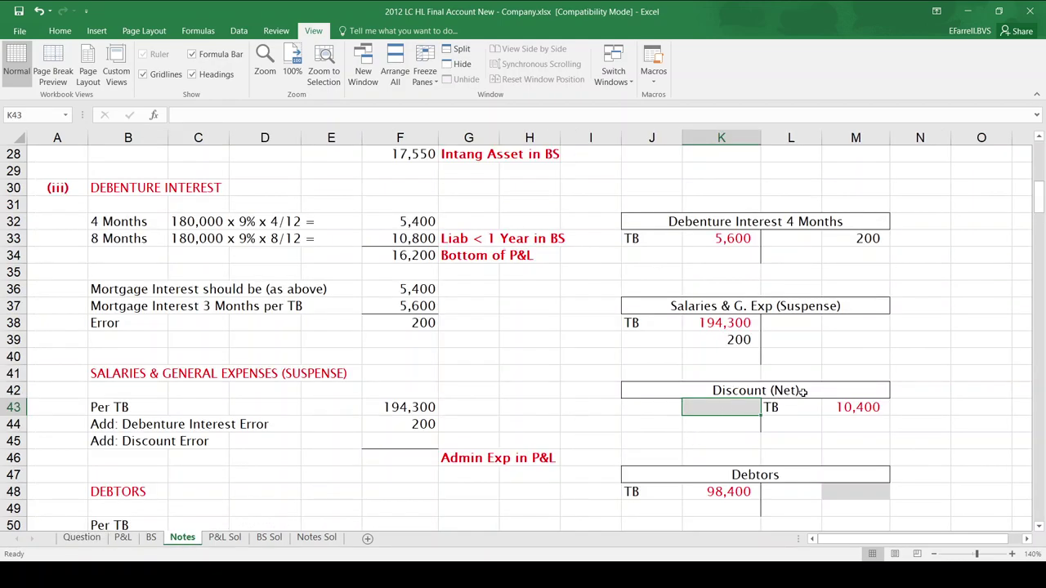
click(846, 493)
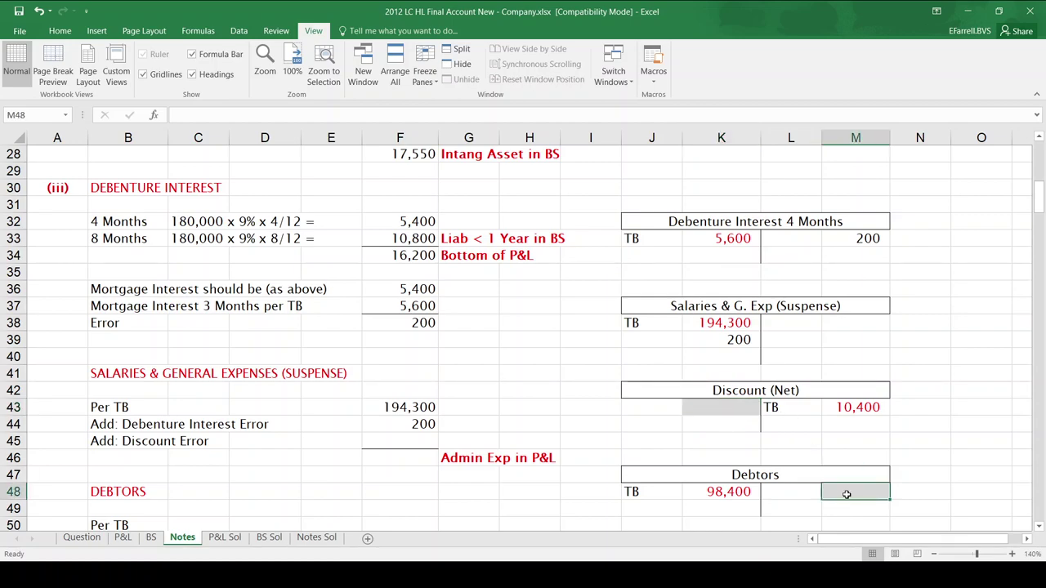
text(450)
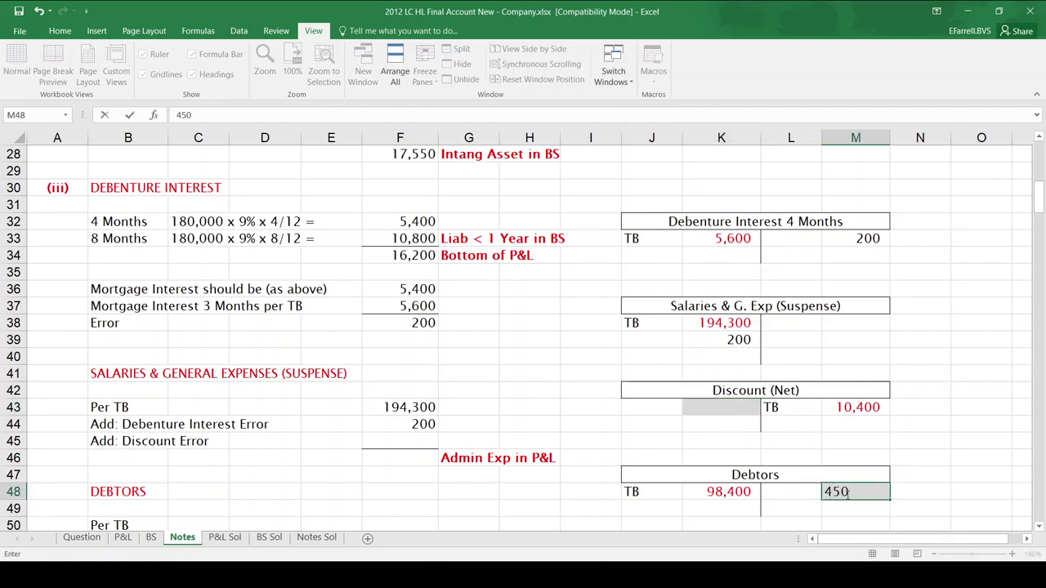
key(Up)
Step: Enter 450 for the discount error on the debit side of the Salaries & G. Exp (Suspense) account, in K40
key(Up)
key(Up)
key(Up)
key(Up)
key(Up)
key(Up)
key(Up)
key(Up)
key(Left)
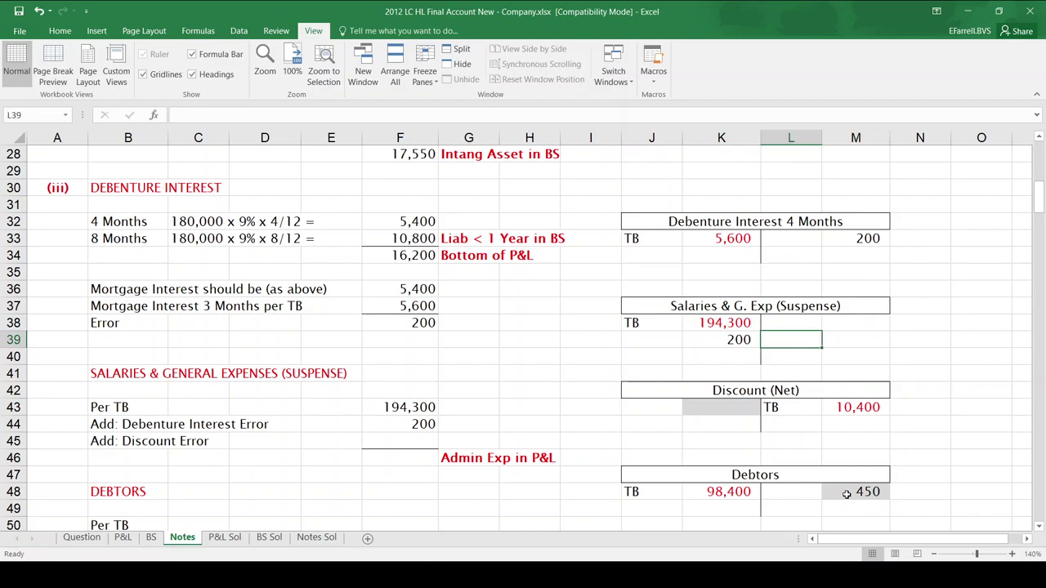
key(Left)
key(Down)
text(450)
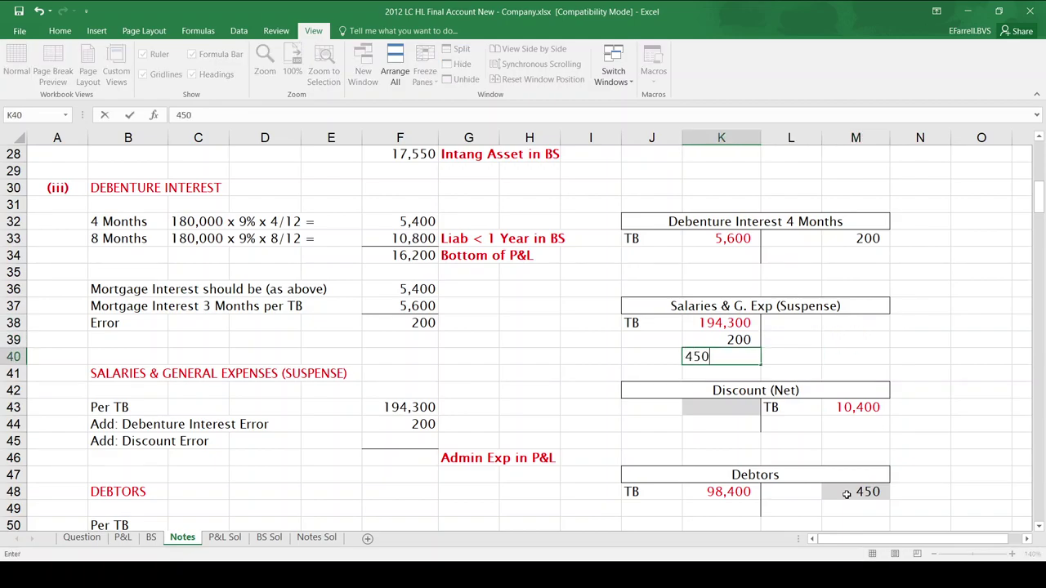
key(Return)
Step: Enter 450 as the added Discount Error in F45 of the Salaries & General Expenses working
key(Down)
key(Down)
key(Left)
key(Left)
key(Left)
key(Left)
key(Left)
key(Down)
key(Down)
text(450)
key(ctrl+Return)
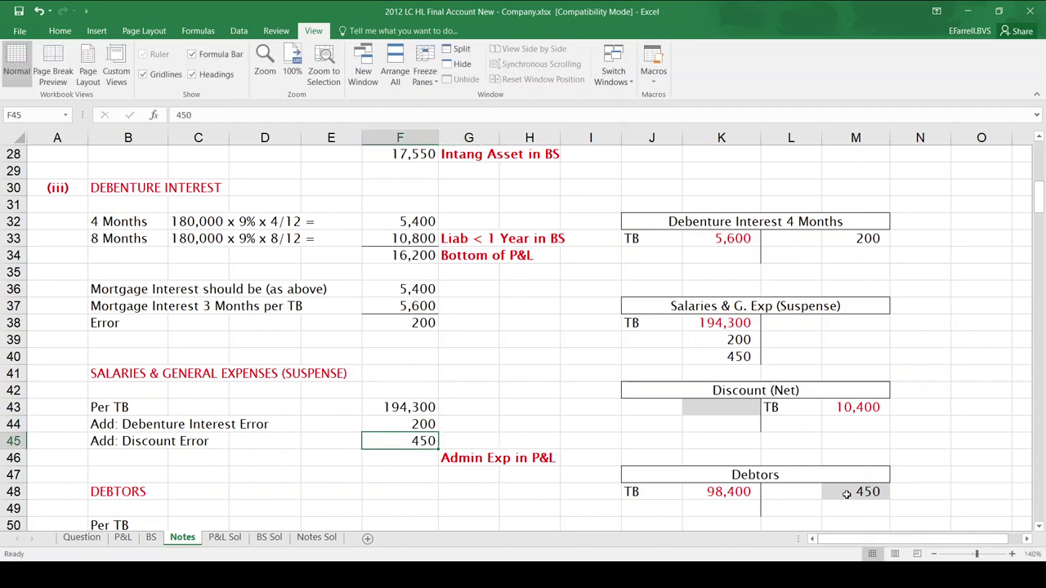
Step: Sum the Salaries & General Expenses (Suspense) working in F46 for Admin Exp in the P&L
key(Down)
key(alt+equal)
key(Return)
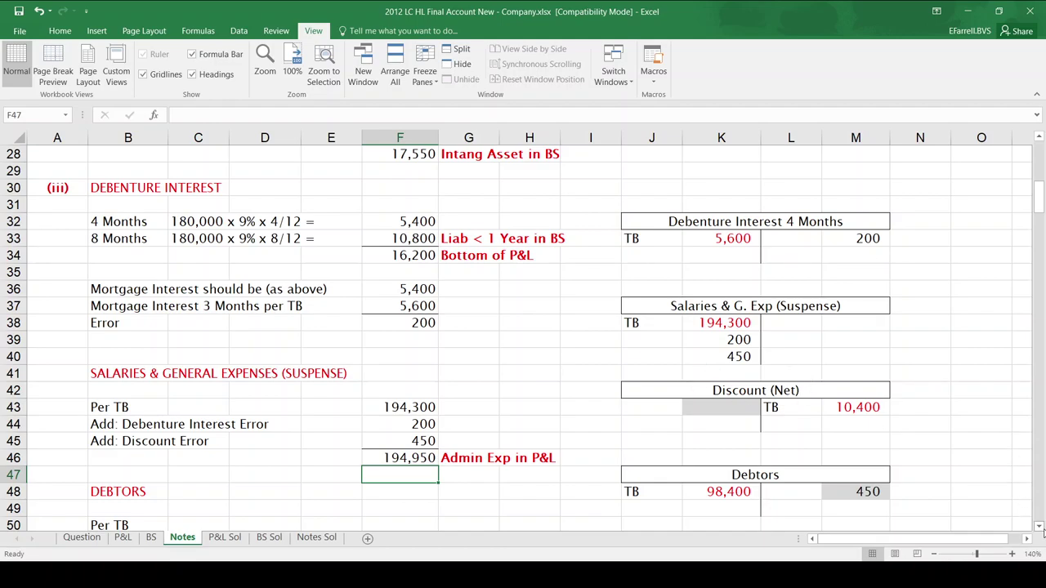
Step: Fill in the Debtors working with 98,400 per TB in F50 and -450 for the discount error in F51, and sum them in F52
scroll(1042, 531, down, 2)
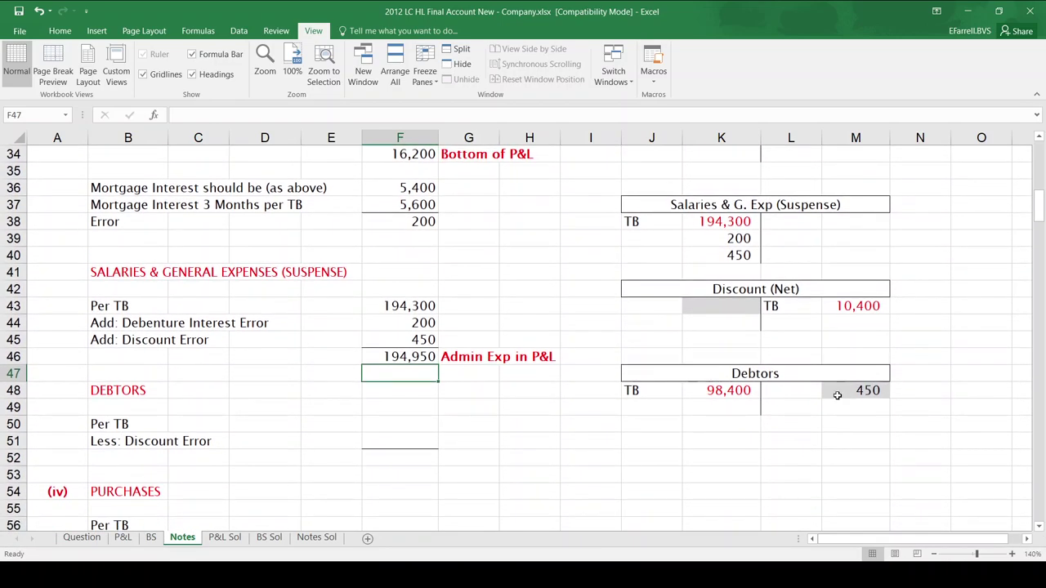
click(413, 422)
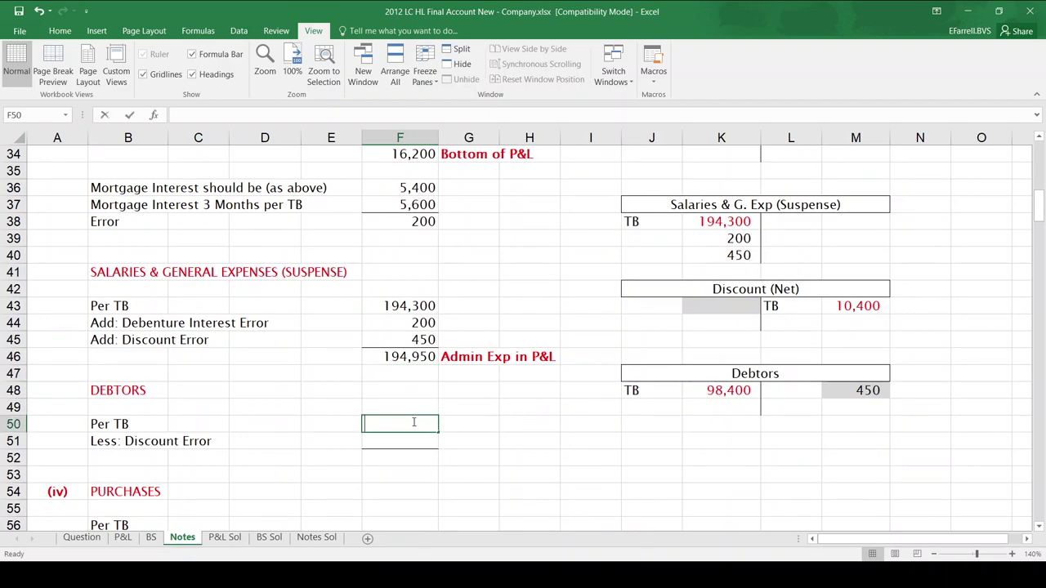
text(98400)
key(Return)
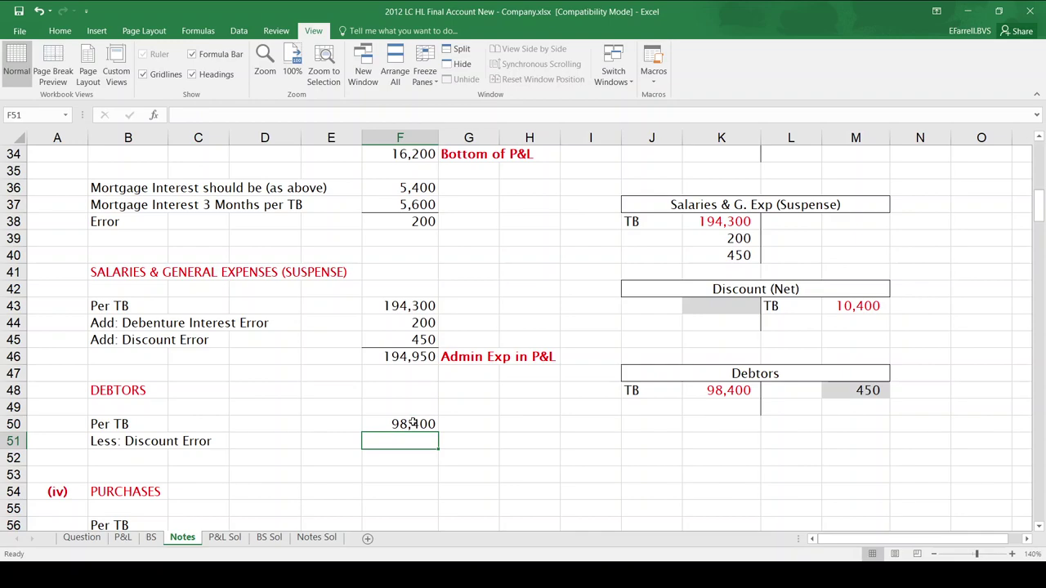
text(-450)
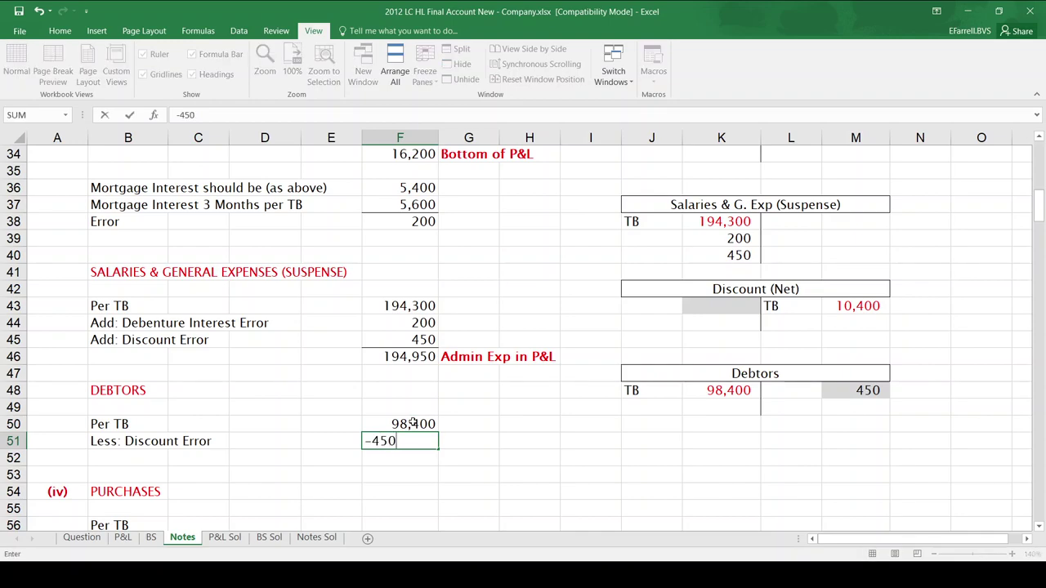
key(Return)
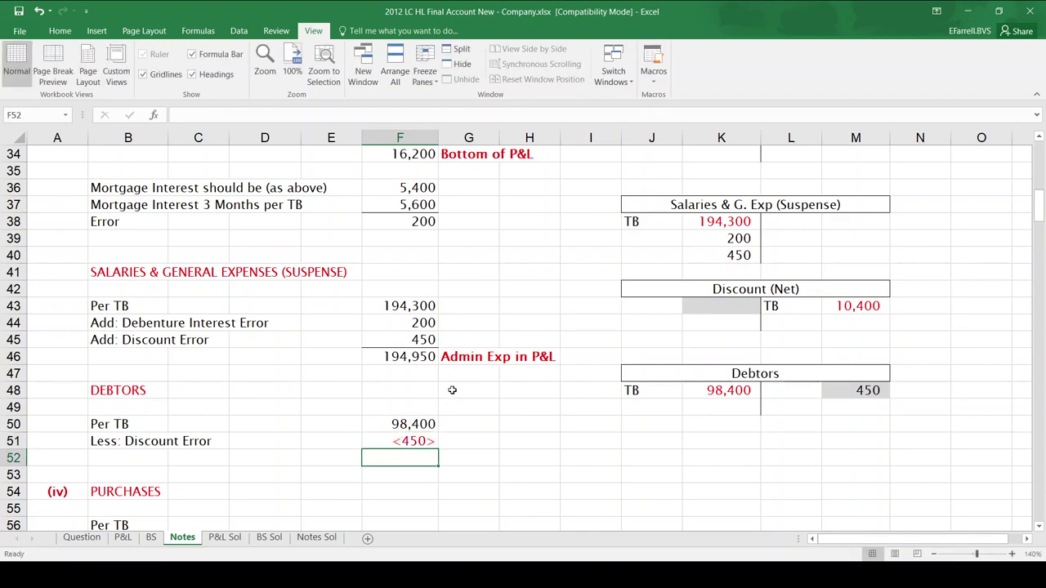
key(alt+equal)
key(Return)
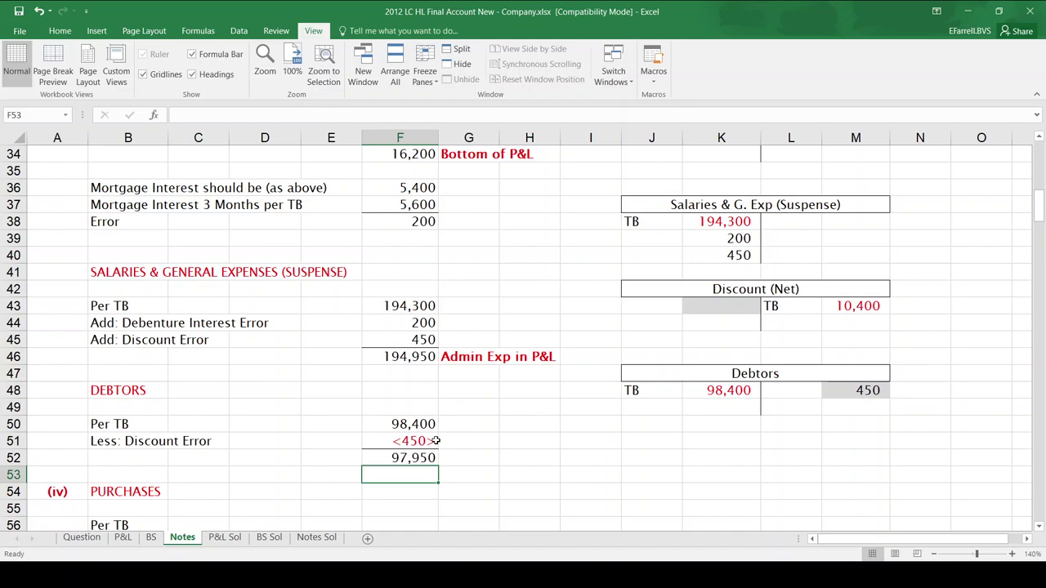
Step: Recheck note (iv) on the Question sheet and enter 1,140,000 as the Per TB figure in F56 of the Purchases working on Notes
click(81, 538)
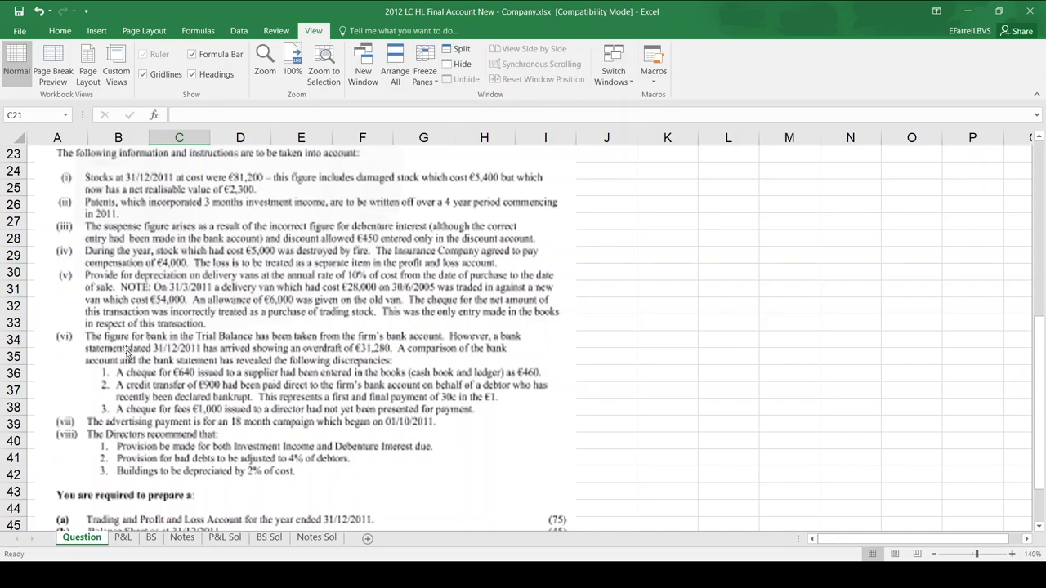
click(181, 538)
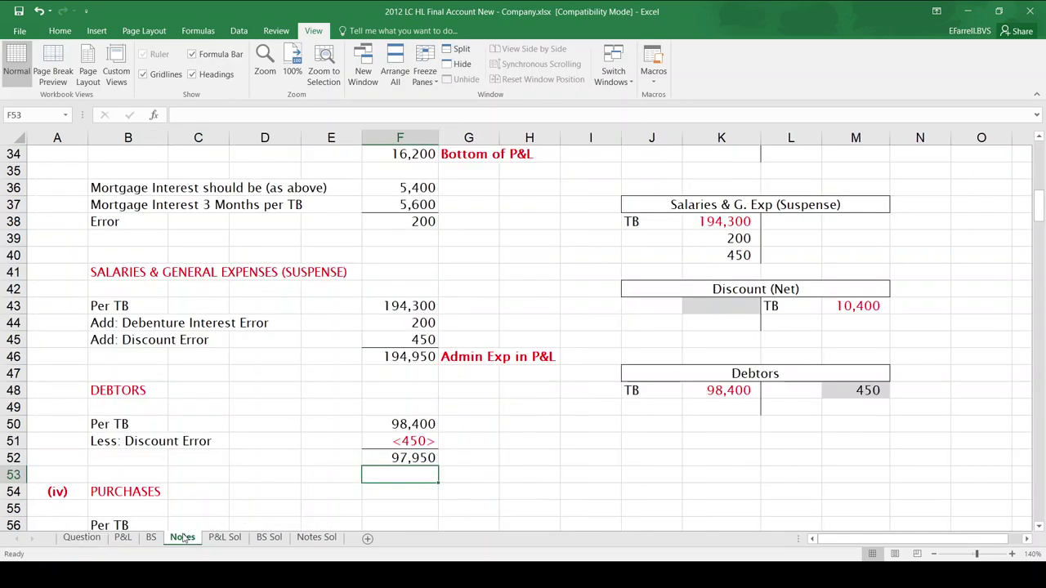
click(316, 369)
key(Down)
key(Down)
key(Down)
key(Down)
key(Down)
key(Down)
key(Down)
key(Down)
key(Down)
key(Down)
key(Down)
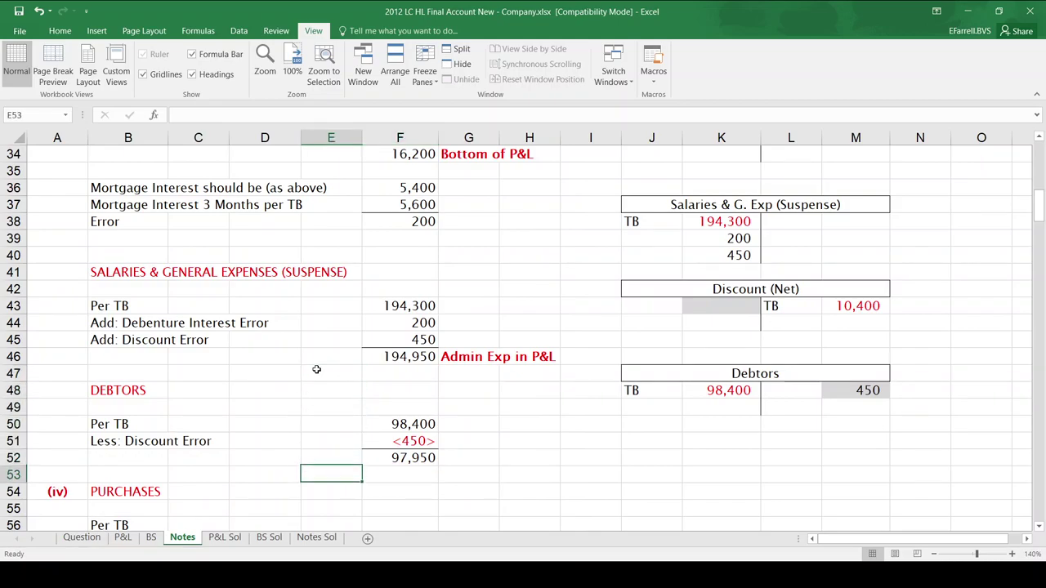
key(Down)
key(Up)
key(Up)
key(Up)
key(Right)
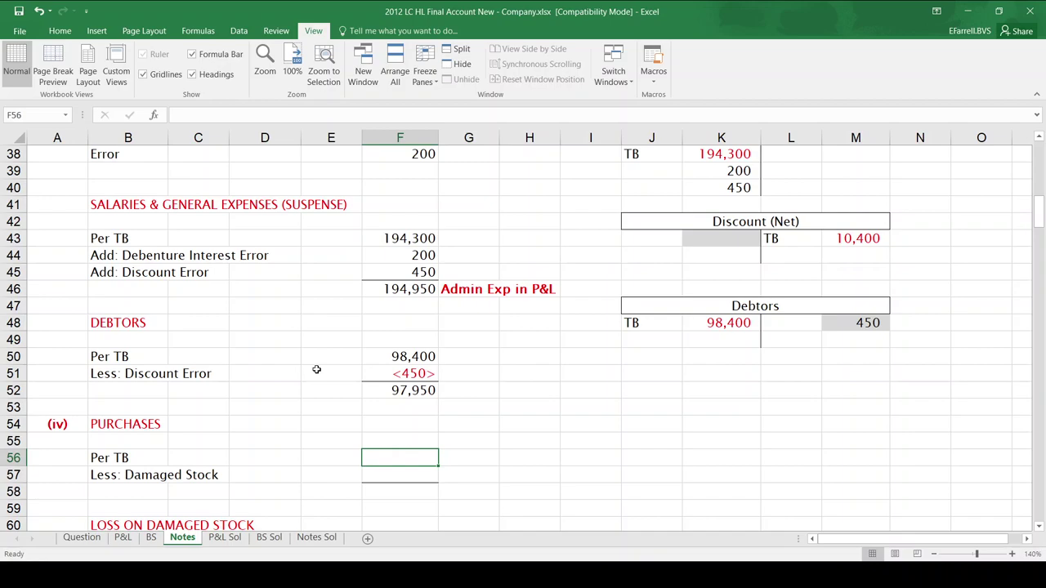
text(11400)
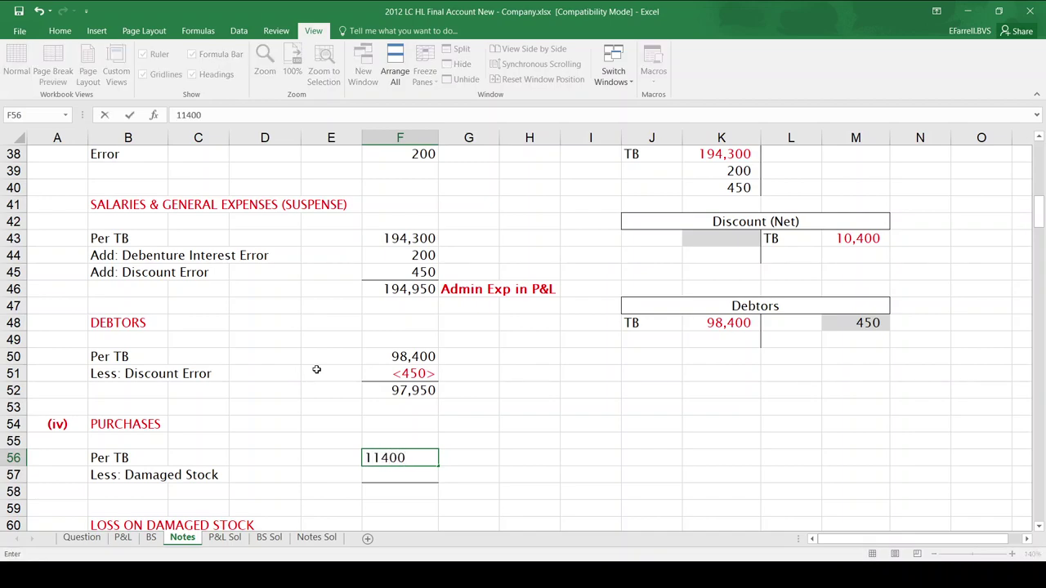
text(00)
key(Return)
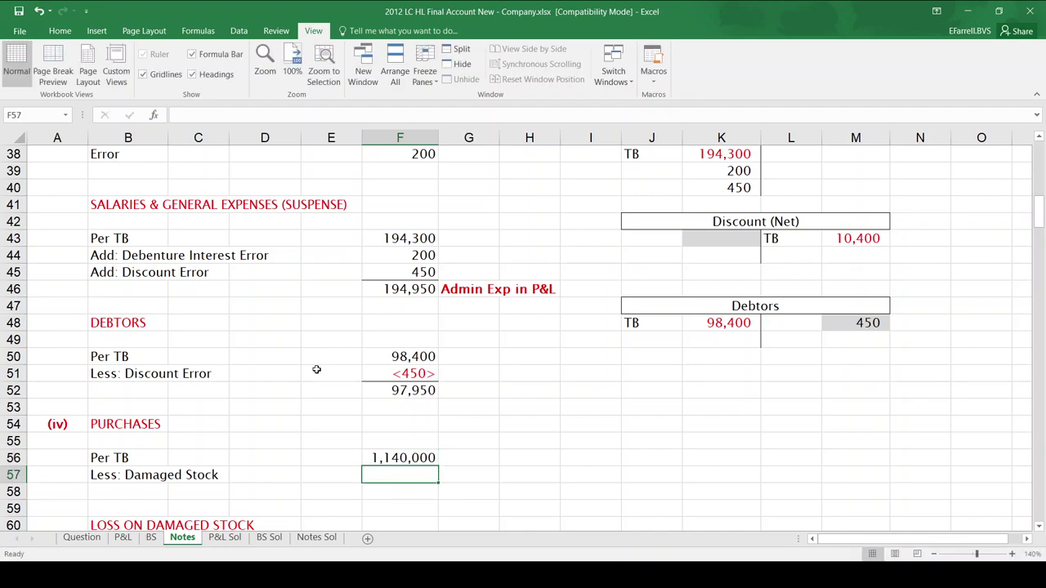
Step: Enter -5,000 for Damaged Stock in F57 and sum the Purchases working in F58
text(-5000)
key(Return)
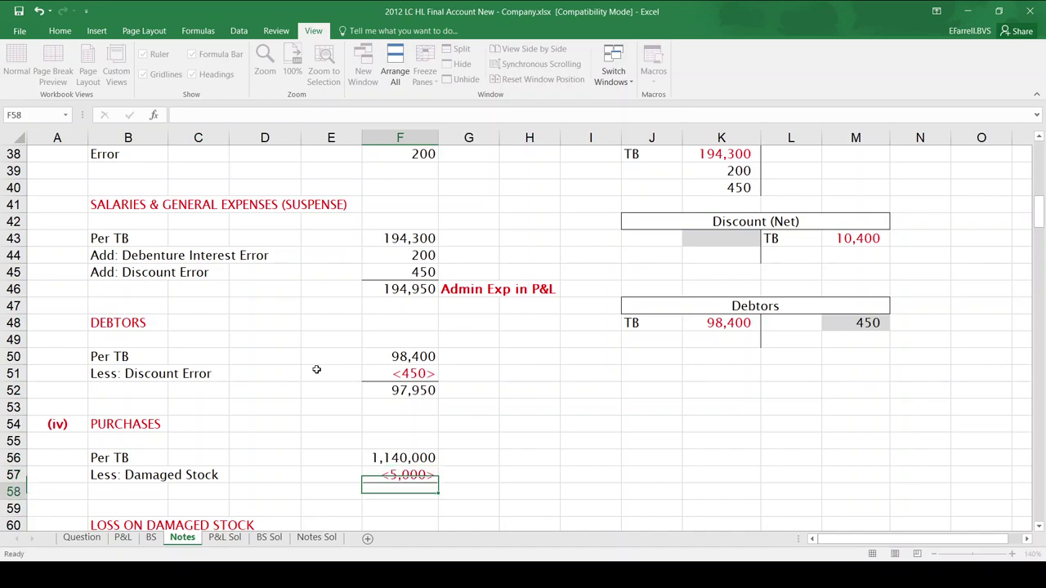
key(alt+equal)
key(Return)
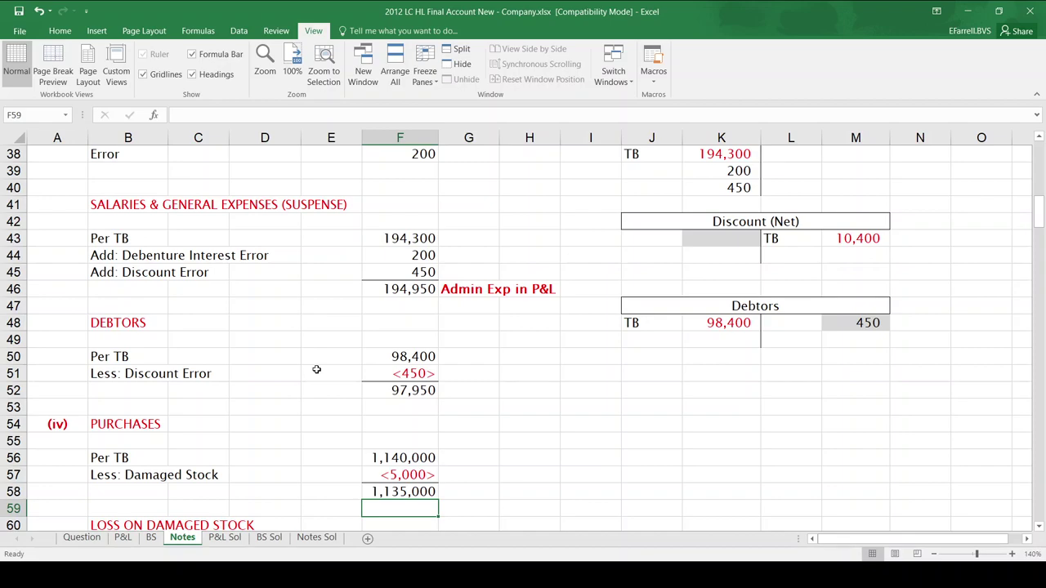
Step: Enter 5,000 as the Cost in F62 of the Loss on Damaged Stock working
scroll(316, 370, down, 2)
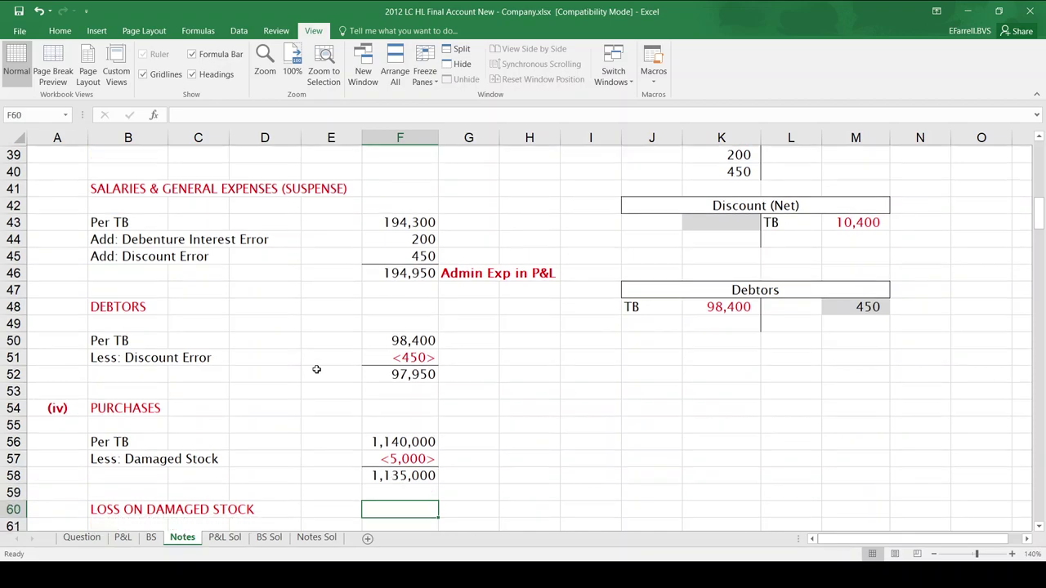
key(Up)
key(Right)
key(Down)
key(Down)
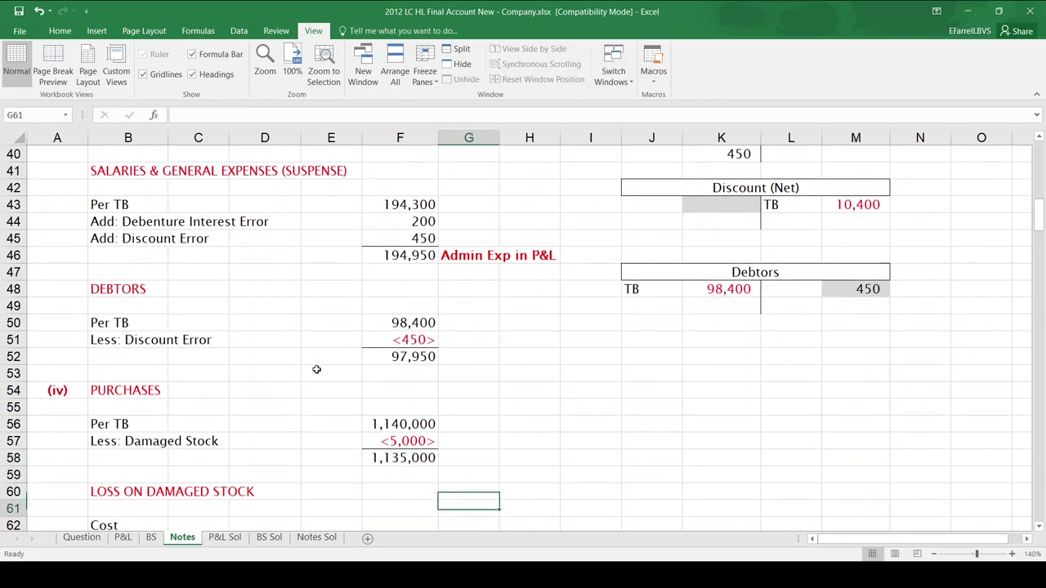
key(Down)
key(Down)
key(Down)
key(Left)
key(Up)
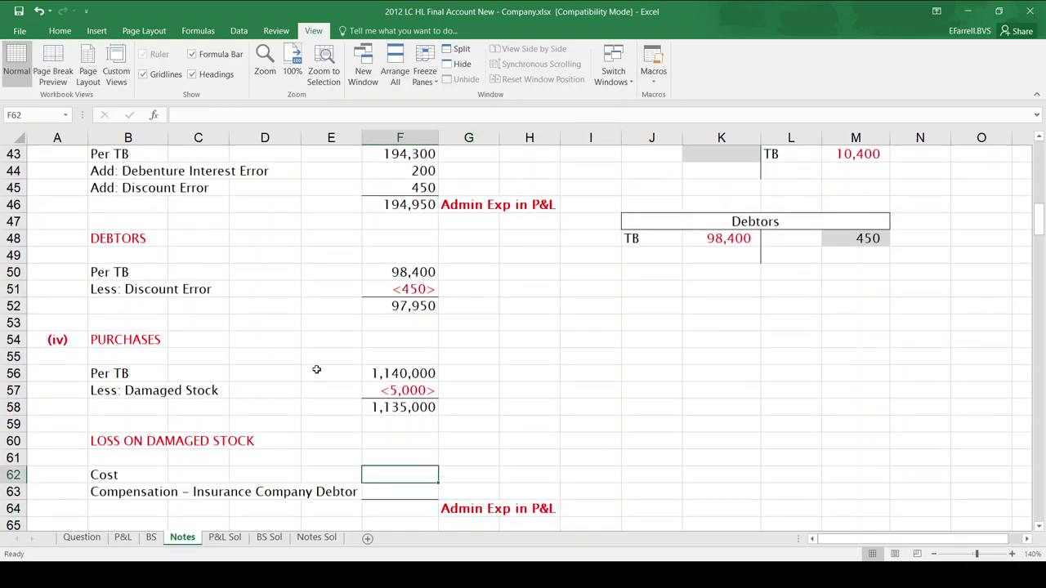
text(5000)
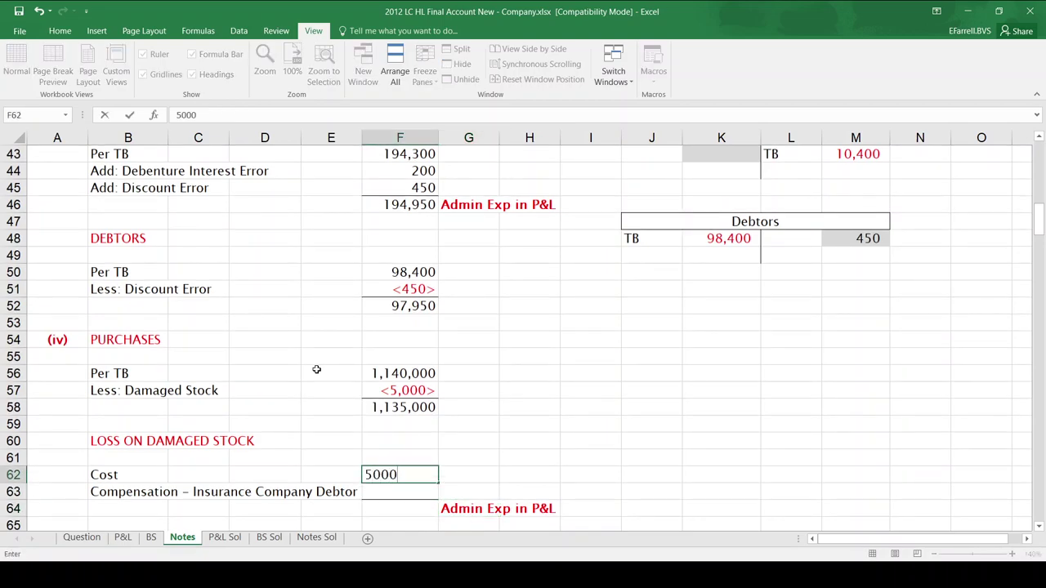
key(Return)
Step: Enter -4,000 for the insurance company compensation in F63 and sum the loss on damaged stock in F64
text(-4000)
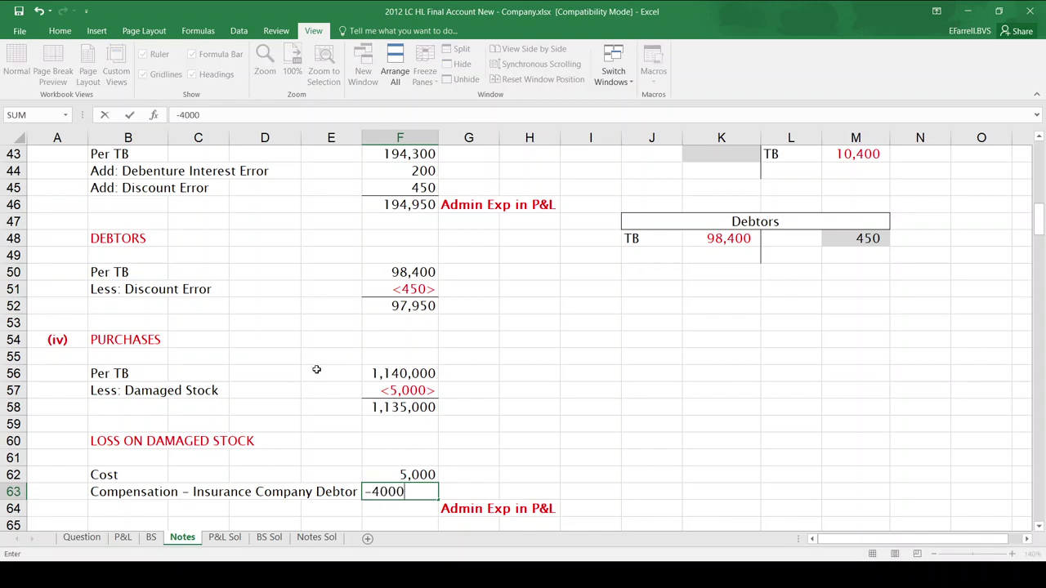
key(Return)
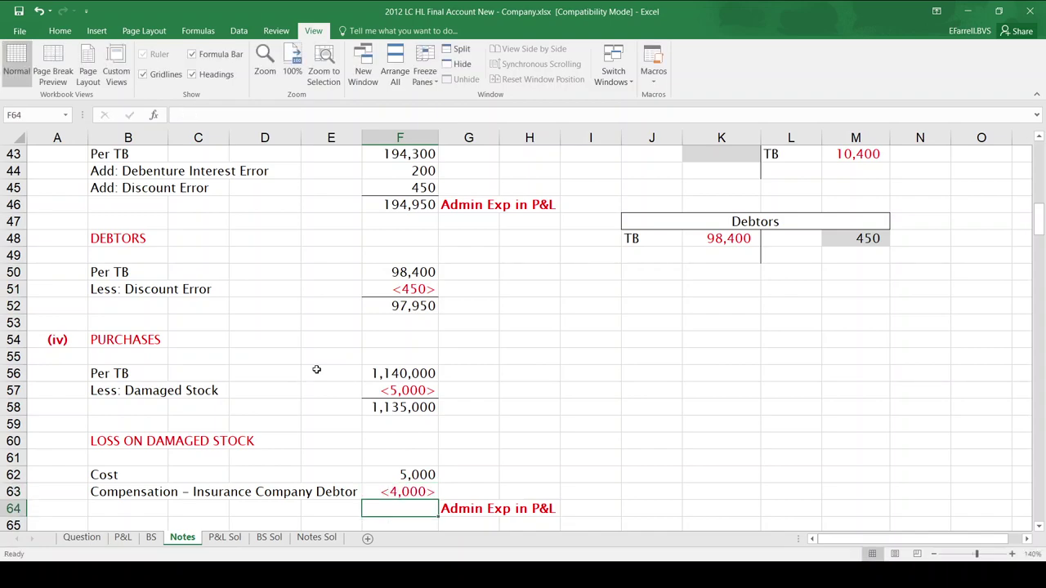
key(alt+equal)
key(Return)
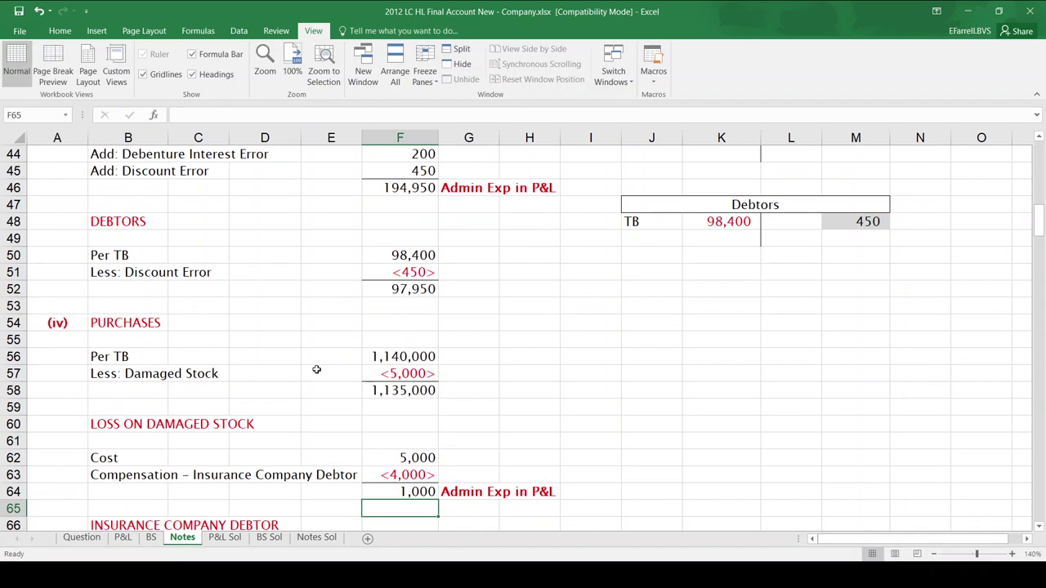
Step: Enter 4,000 in F68 as the Insurance Company Debtor included in current assets in the balance sheet
key(Return)
key(Down)
key(Down)
key(Down)
key(Down)
key(Up)
key(Up)
key(Up)
key(Up)
key(Up)
key(Up)
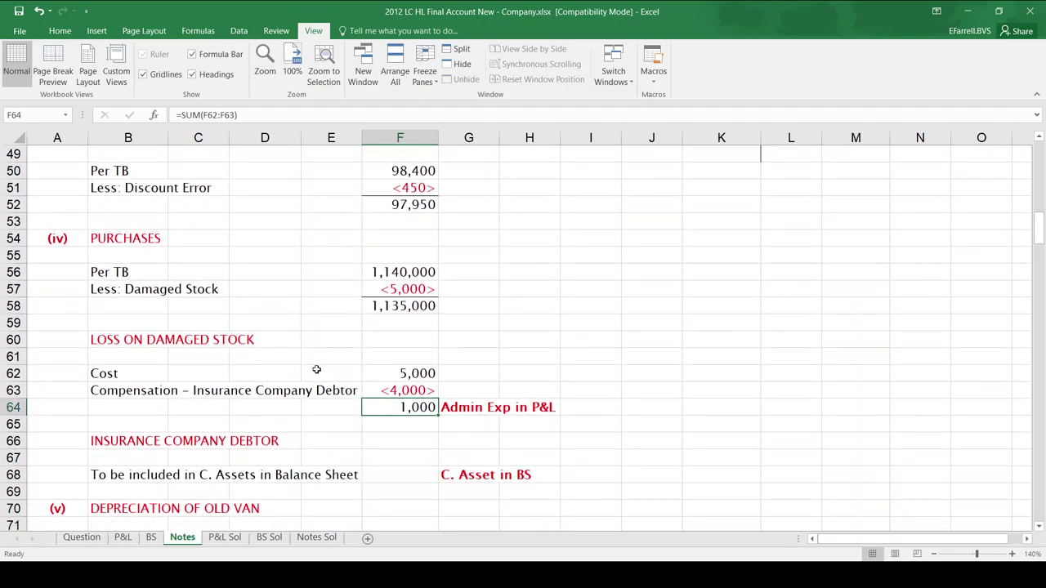
key(Down)
key(Down)
key(Down)
key(Down)
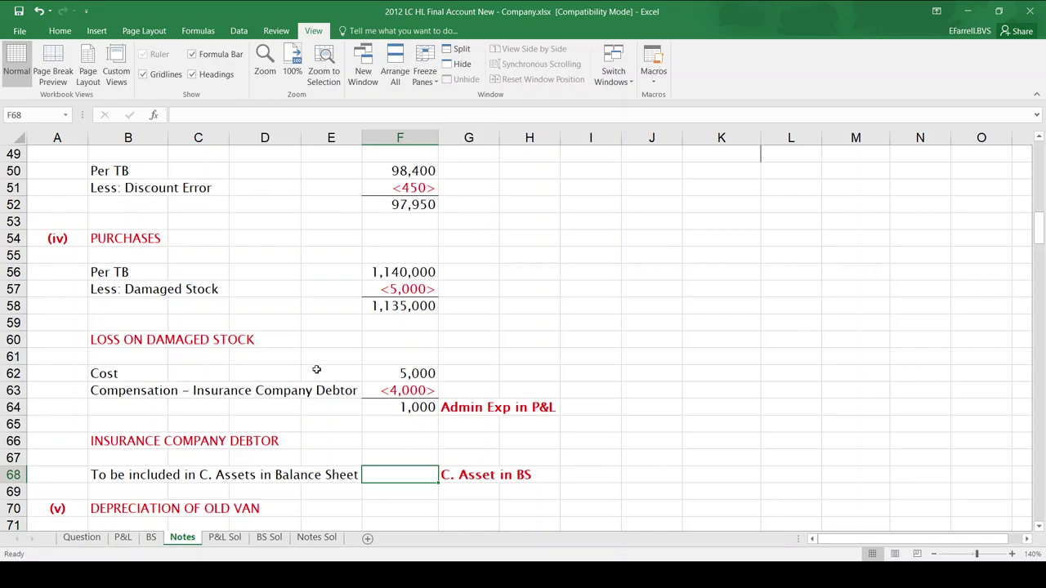
text(4000)
key(Return)
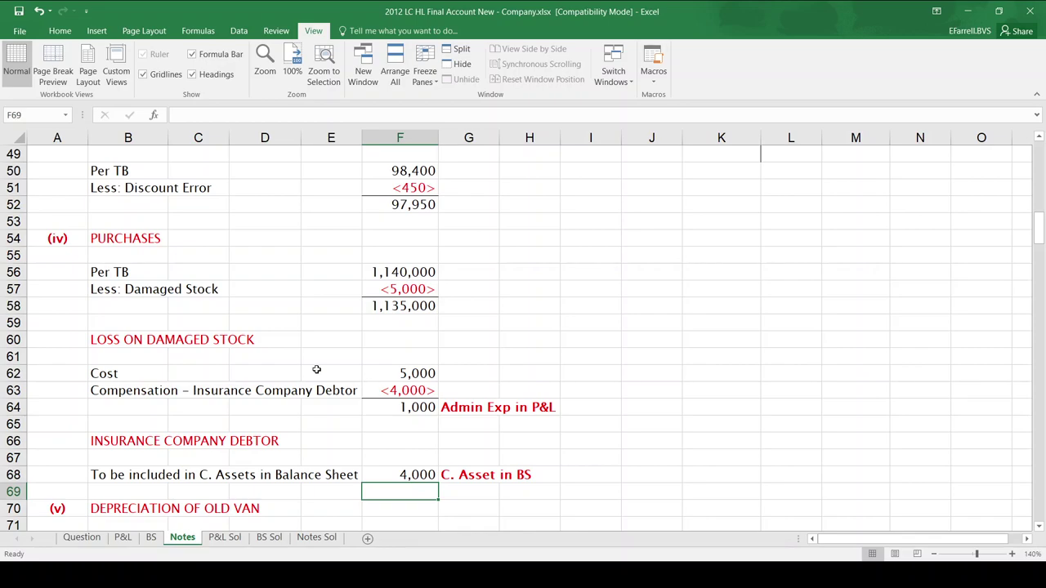
Step: Read note (v) on the Question sheet and enter =28000*10%*5 in F72 of Notes for the old van's 5 years of depreciation
key(Down)
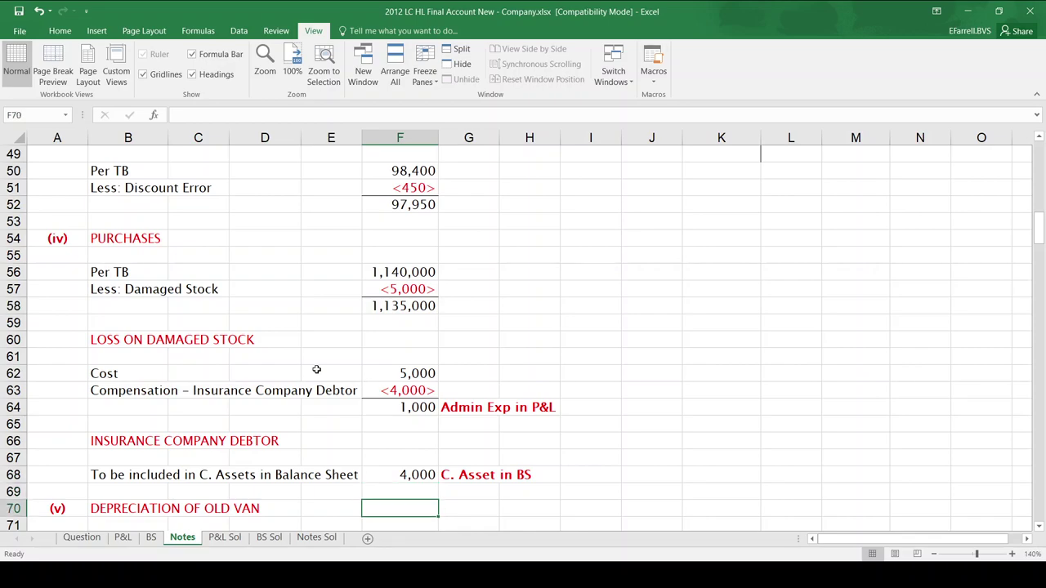
click(84, 537)
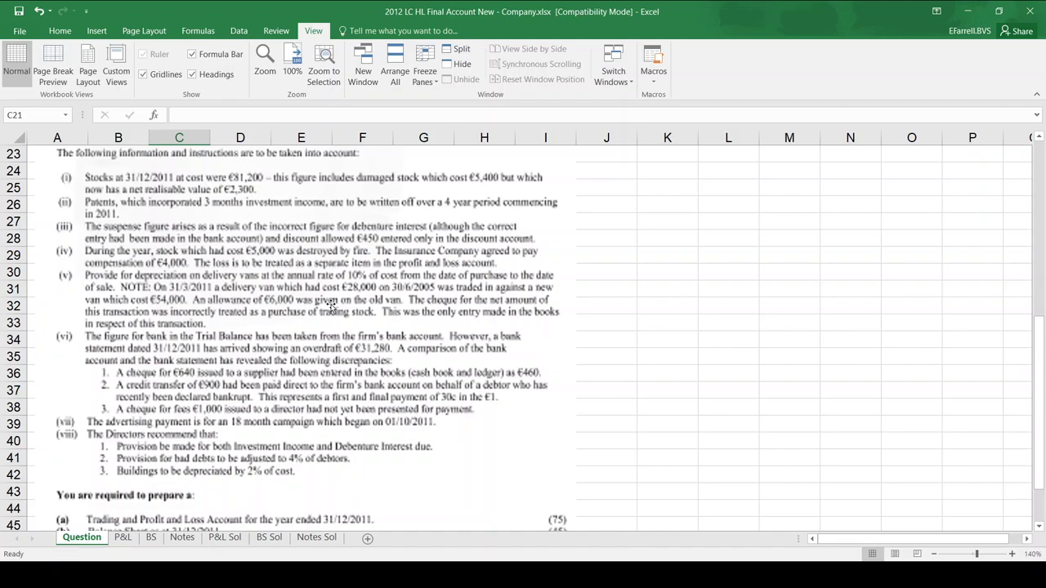
click(192, 543)
click(264, 406)
key(Down)
key(Down)
key(Down)
key(Down)
key(Down)
key(Down)
key(Down)
key(Down)
key(Down)
key(Down)
key(Down)
key(Down)
key(Down)
key(Down)
key(Down)
key(Down)
key(Down)
key(Down)
key(Down)
key(Down)
key(Down)
key(Down)
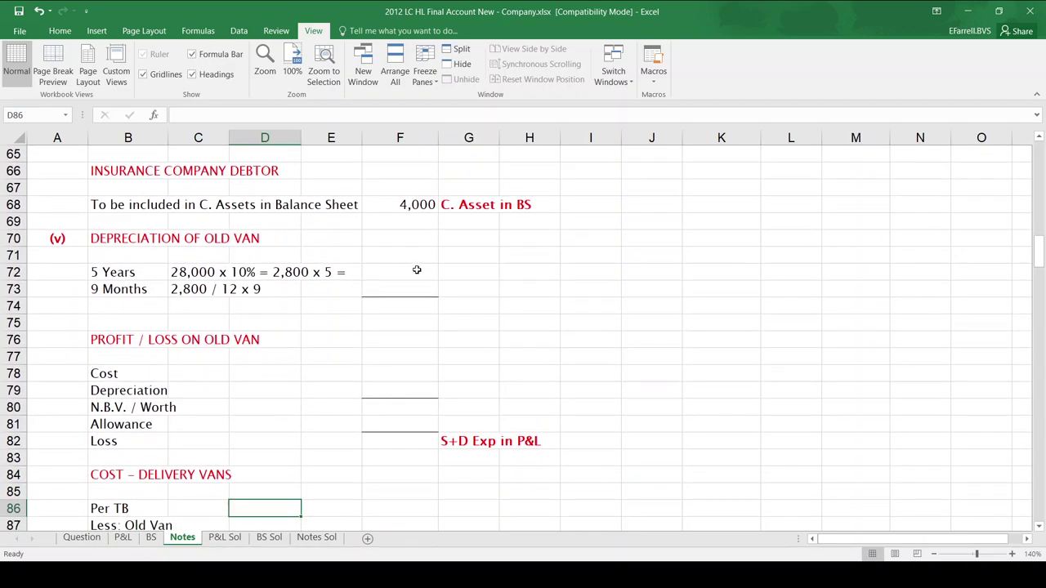
click(416, 270)
text(=2)
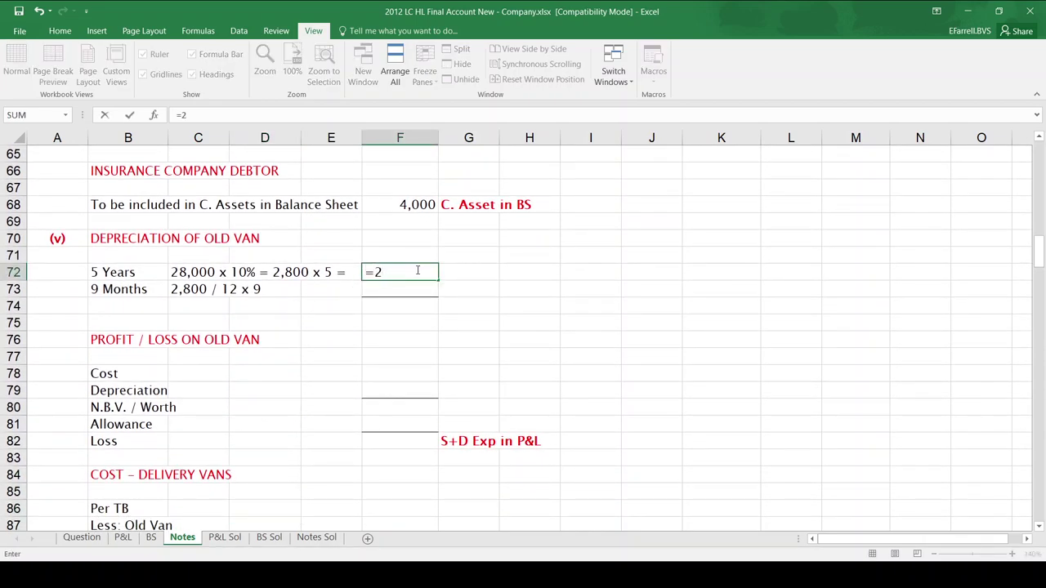
text(8000*10%)
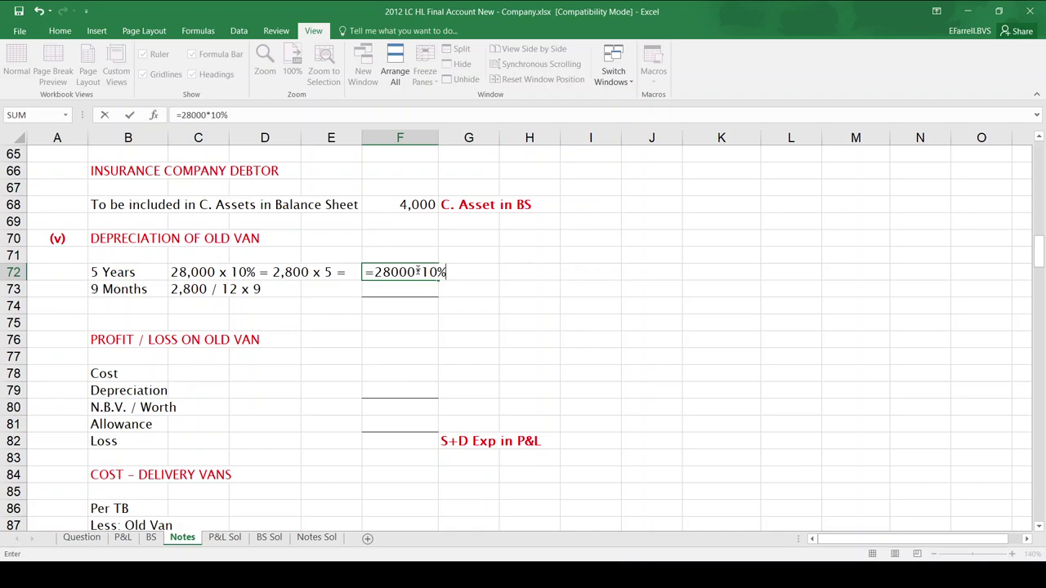
text(*5)
key(Return)
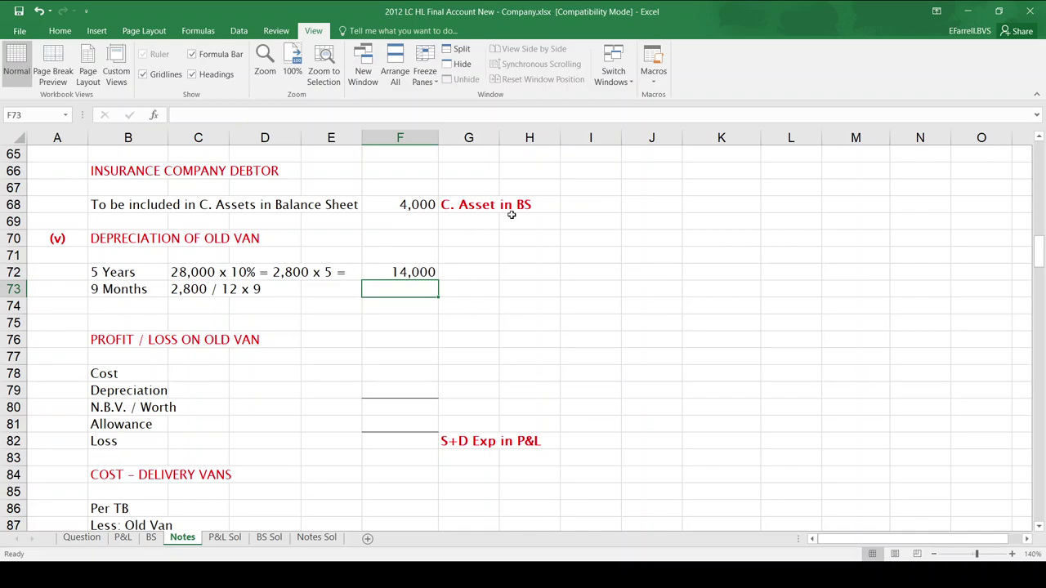
Step: Enter =2800/12*9 in F73 for the 9 months of depreciation and sum the old van's depreciation in F74
text(=2)
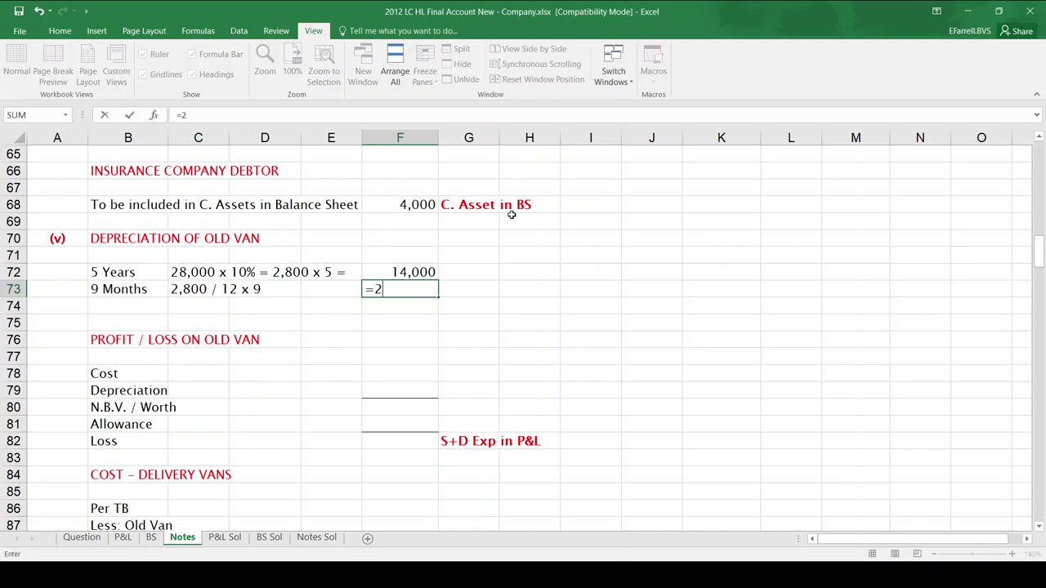
text(800/12*9)
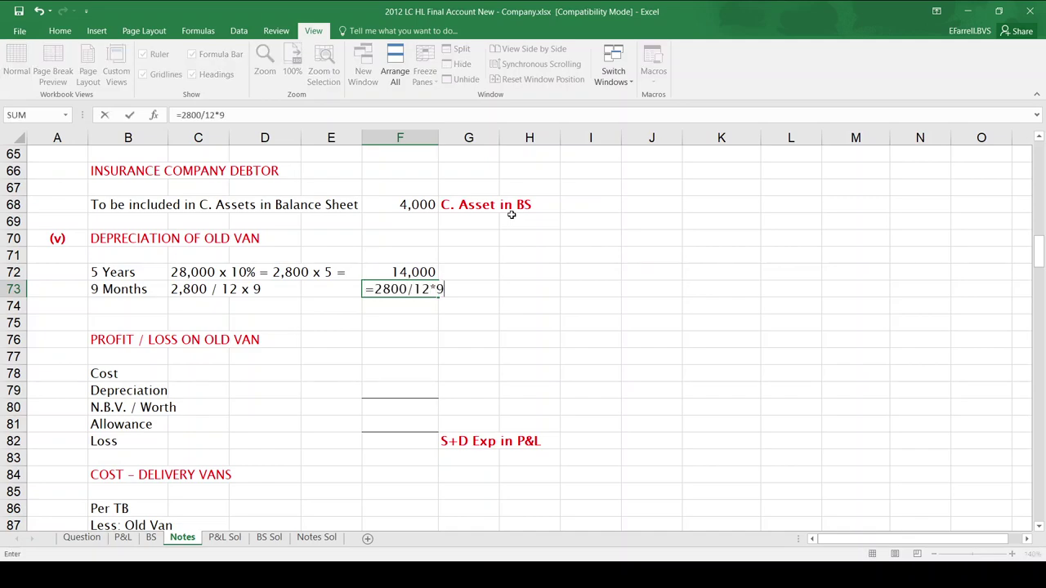
key(Return)
key(alt+equal)
key(Return)
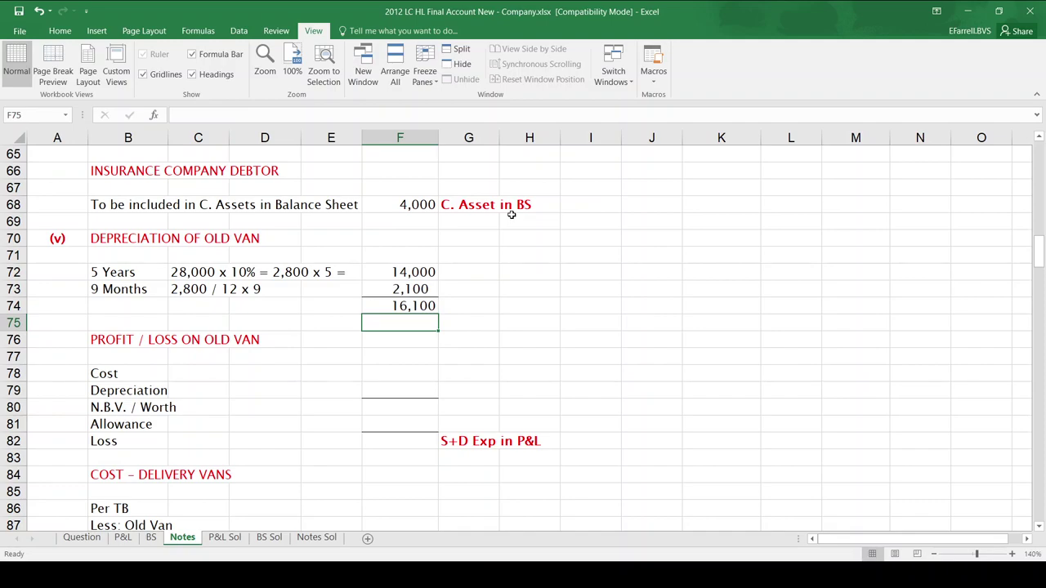
Step: Enter 28,000 in F78 as the cost of the old van
key(Down)
key(Down)
key(Down)
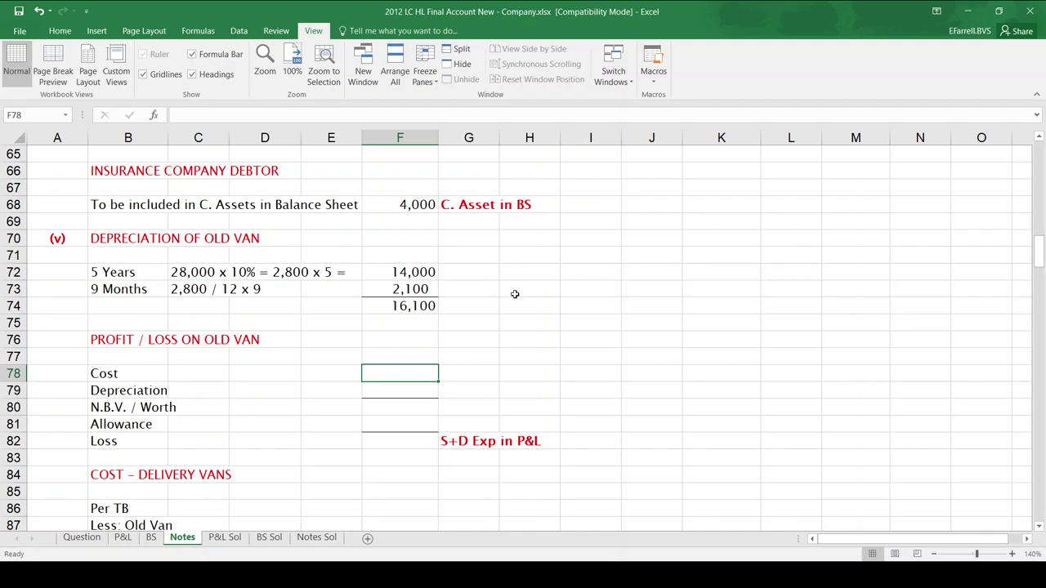
text(28000)
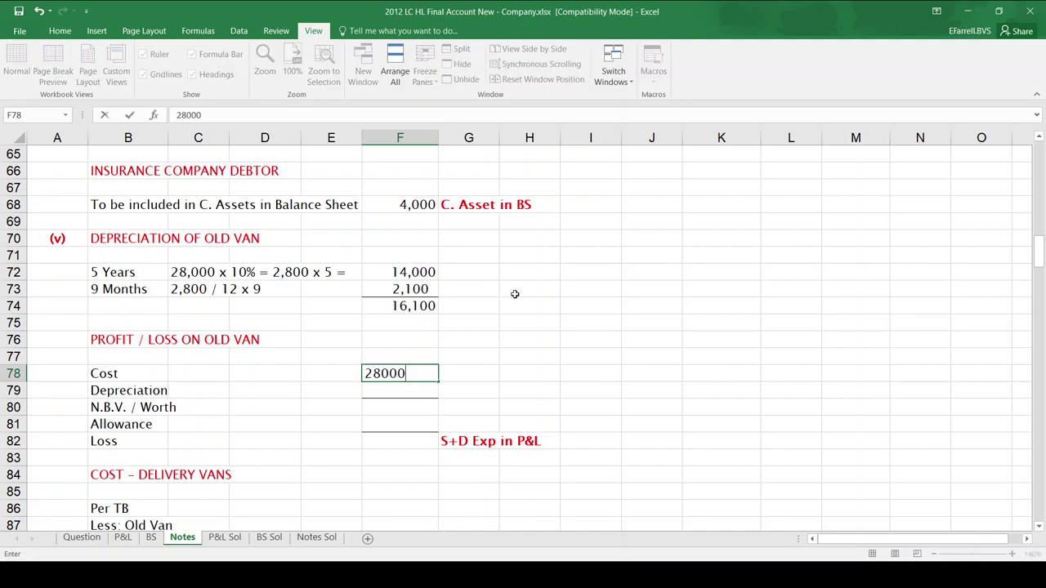
key(Return)
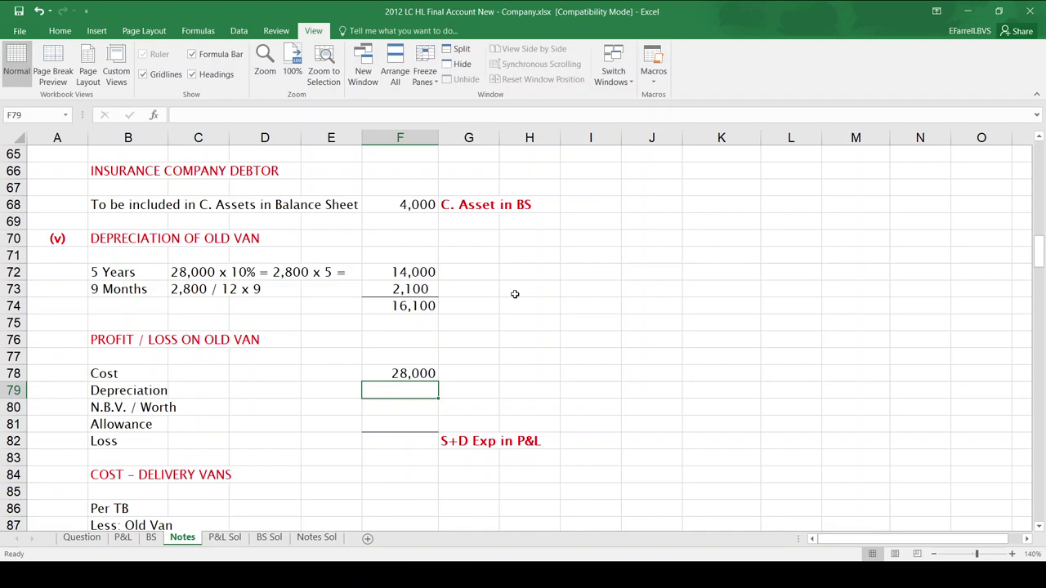
Step: Link F79 to the negative of the old van's total depreciation in F74 and sum the N.B.V. / Worth in F80
text(=-)
key(Up)
key(Up)
key(Up)
key(Up)
key(Up)
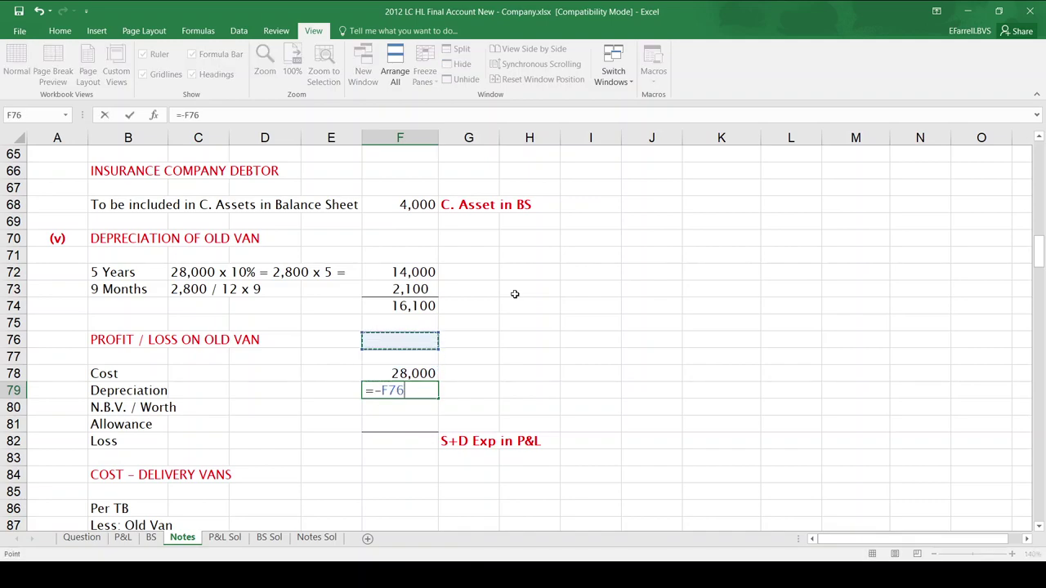
key(Return)
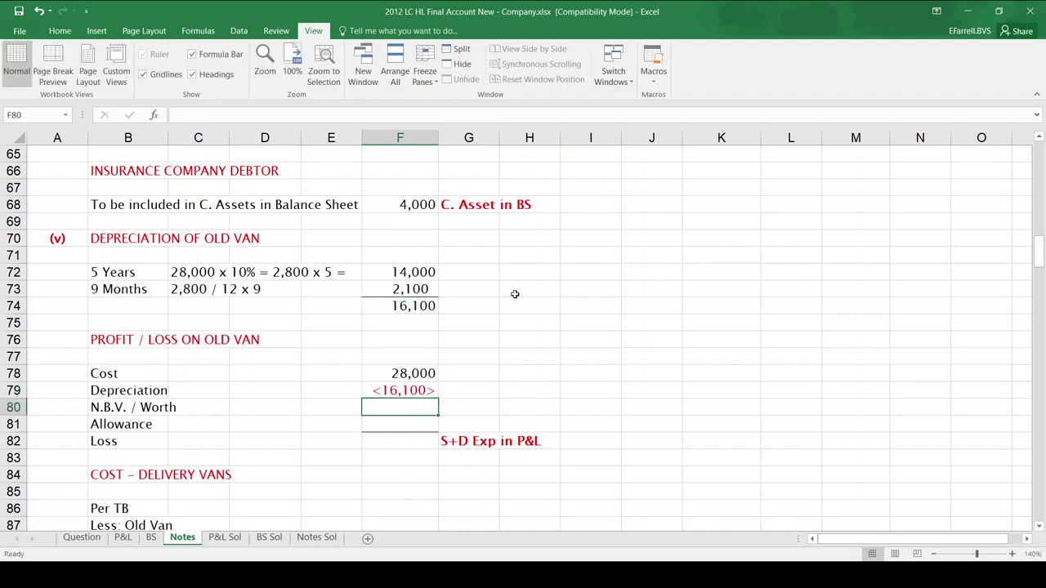
key(alt+equal)
key(Return)
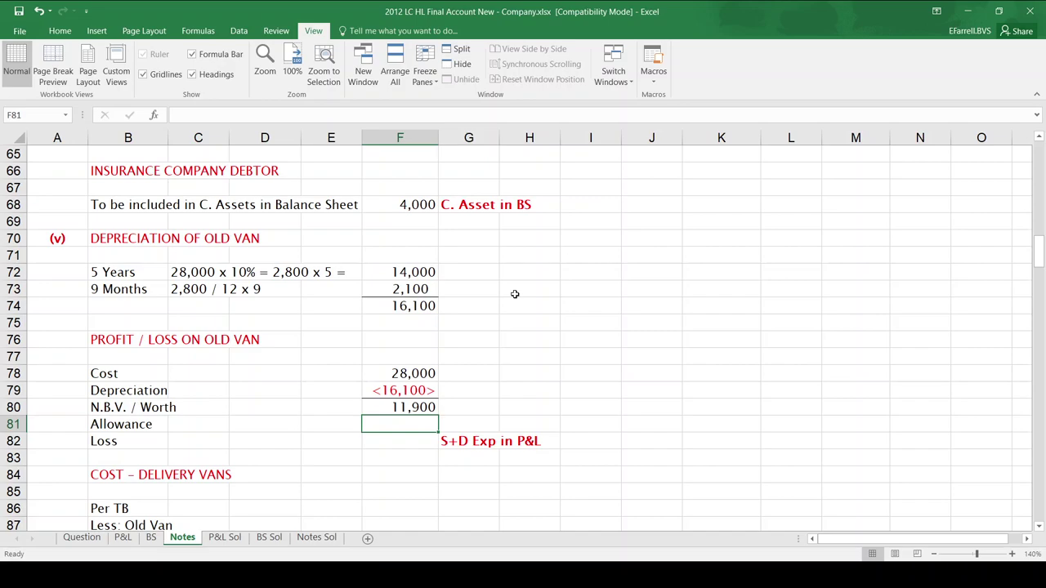
Step: Check the old van's trade-in allowance in note (v) on the Question sheet and enter -6,000 in F81 of Notes
click(81, 539)
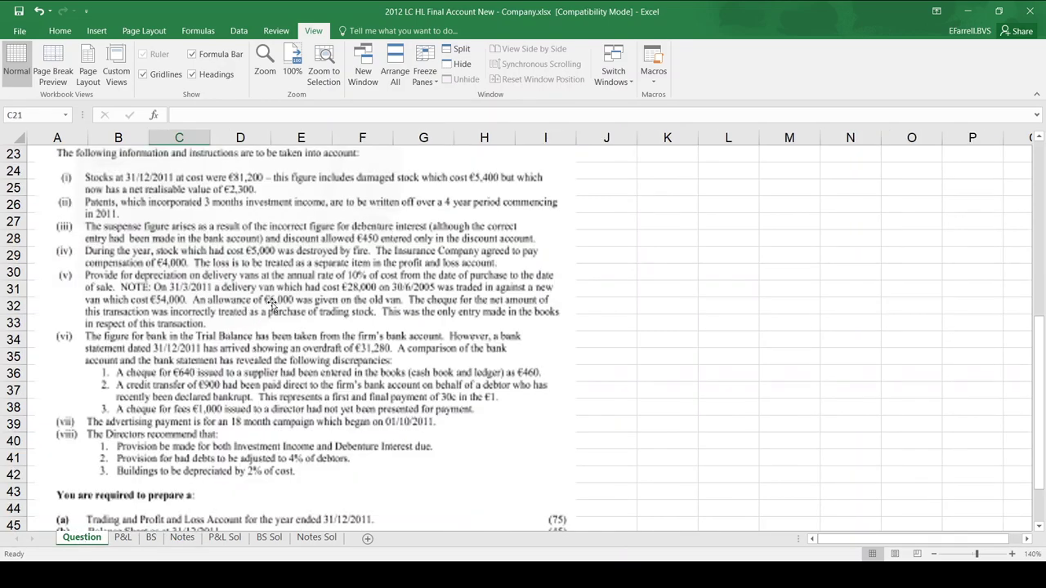
click(178, 539)
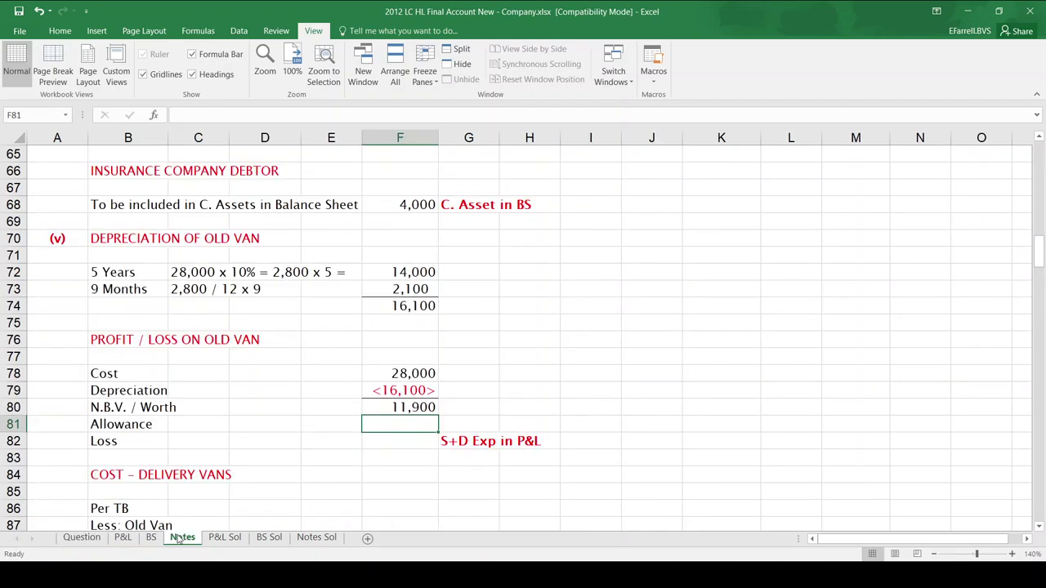
text(-6000)
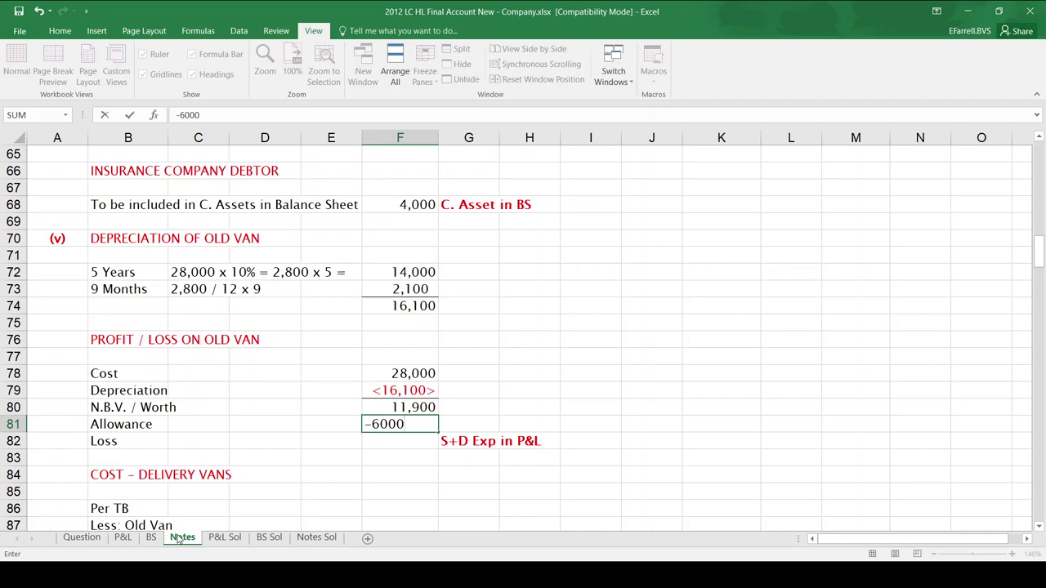
key(Return)
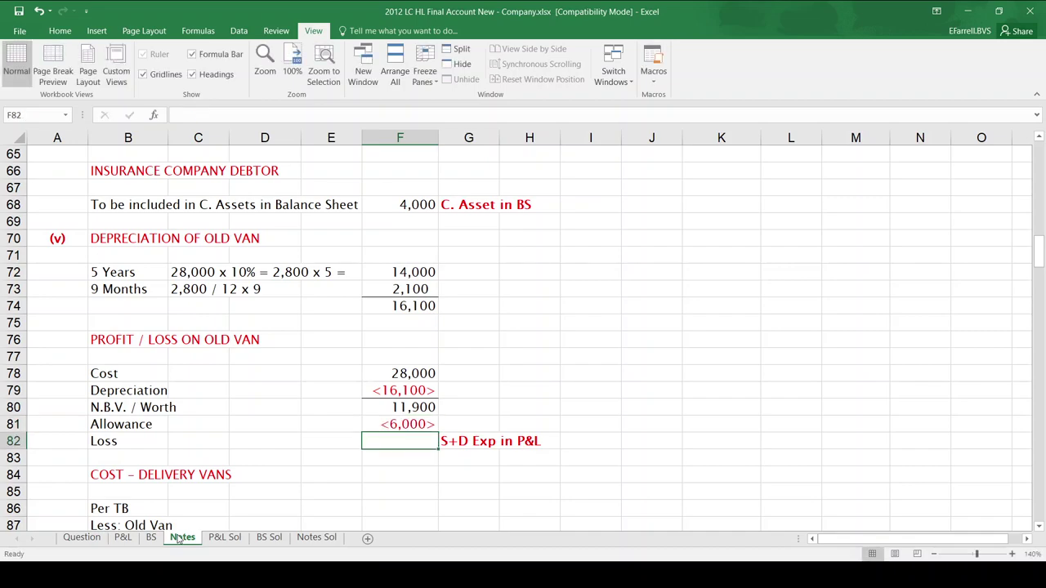
Step: Calculate the loss on the old van in F82 with =SUM(F80:F81)
text(=SUM()
key(Up)
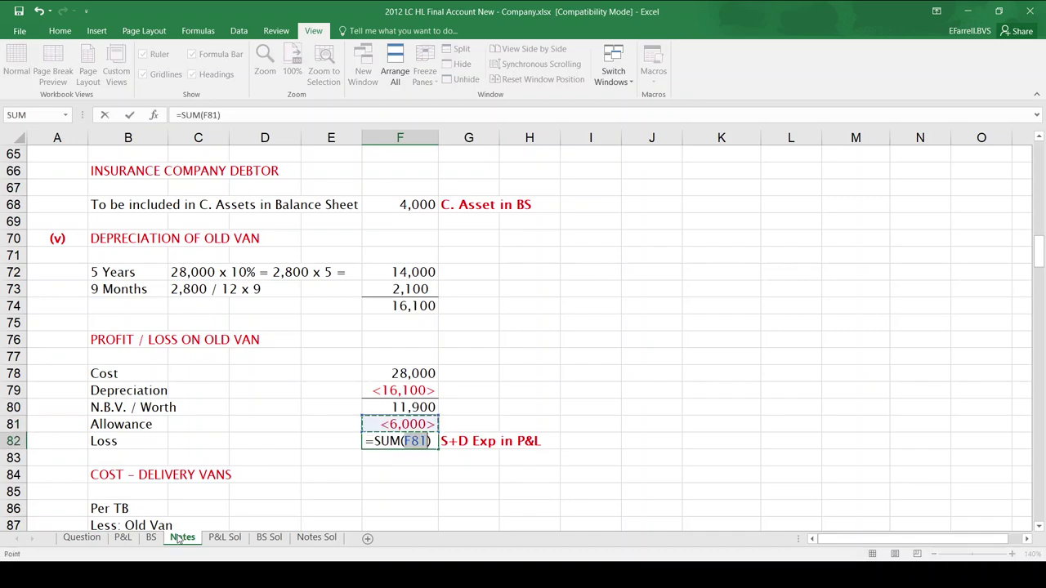
key(Up)
key(shift+Down)
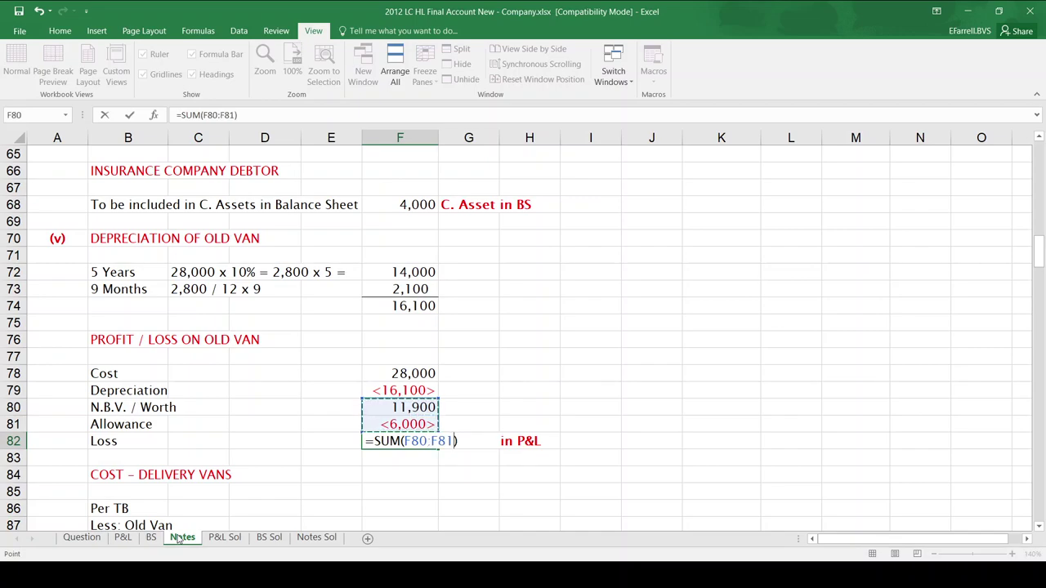
text())
key(Return)
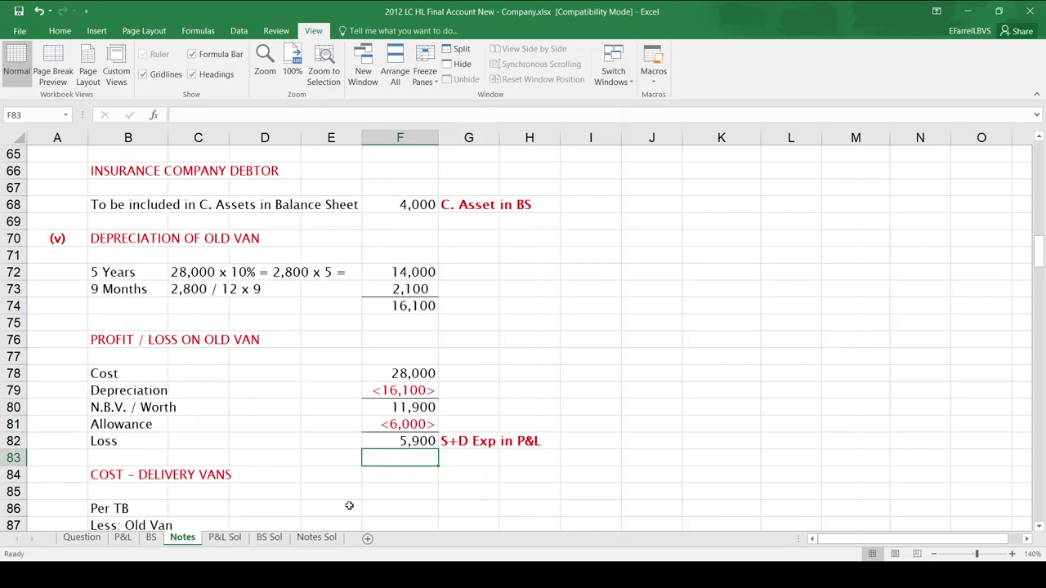
Step: Under Cost - Delivery Vans, enter 260,000 per TB in F86 and -28,000 for the old van in F87
key(Down)
key(Down)
key(Down)
key(Down)
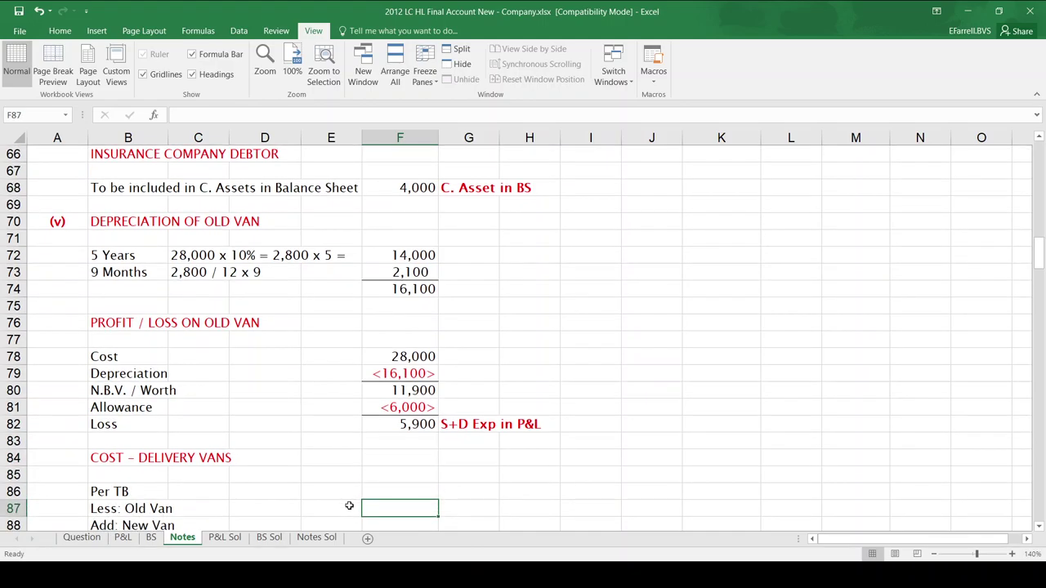
key(Down)
key(Down)
key(Down)
key(Down)
key(Down)
key(Down)
key(Down)
key(Down)
key(Down)
key(Up)
key(Up)
key(Up)
key(Up)
key(Up)
key(Up)
key(Up)
key(Up)
key(Up)
key(Up)
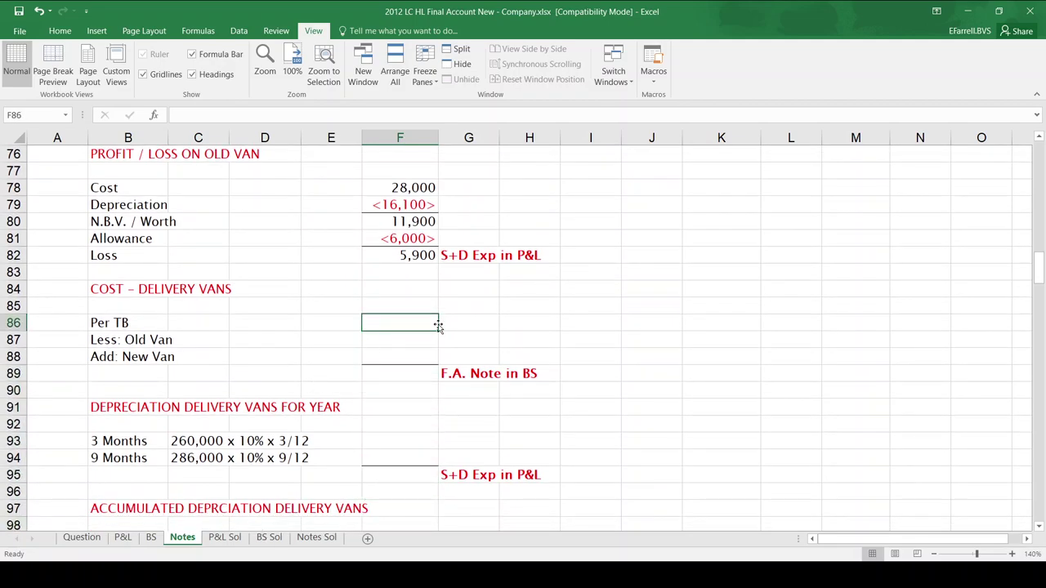
text(2)
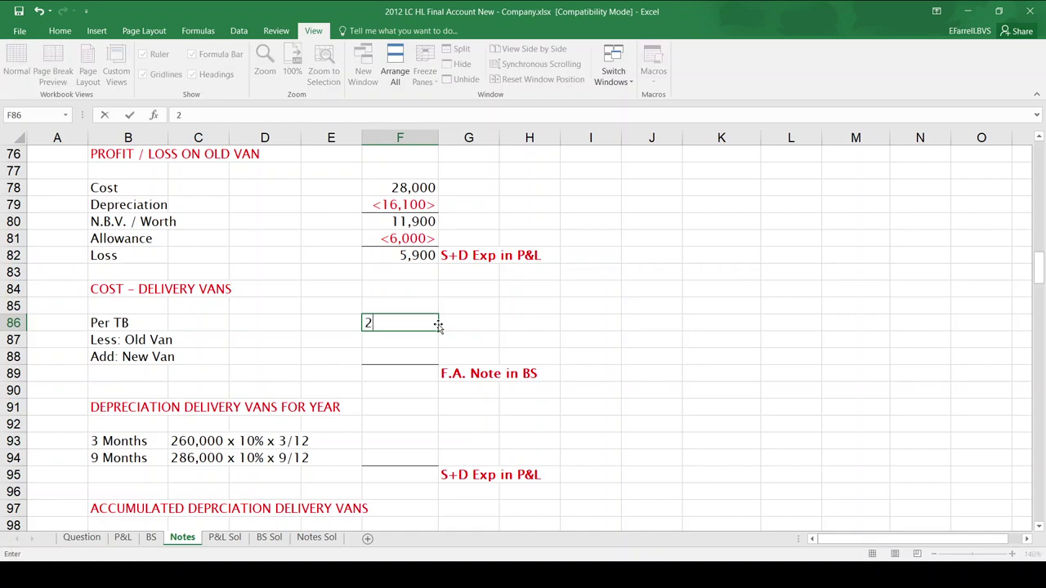
text(60,000000)
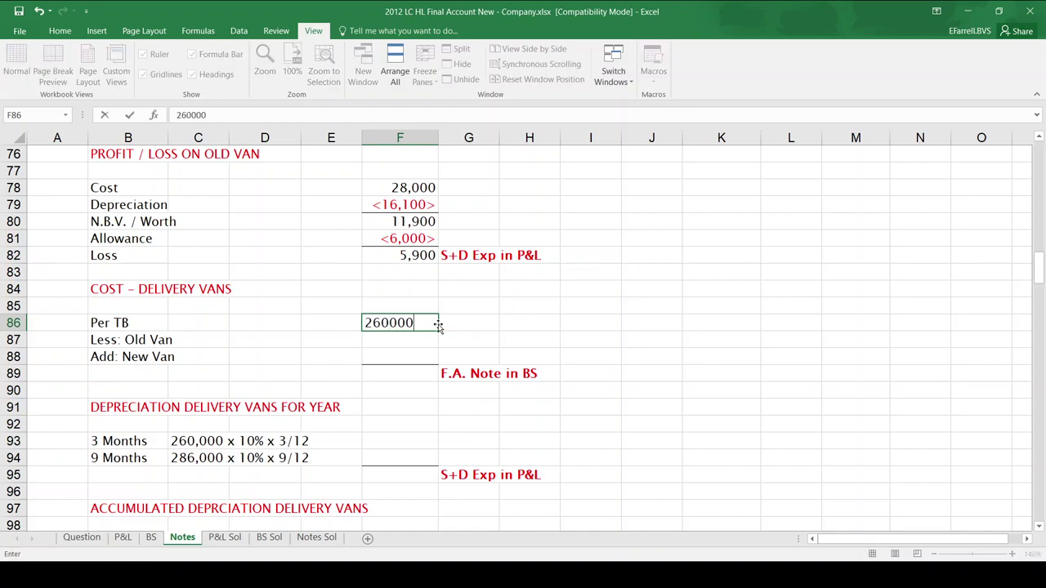
key(Return)
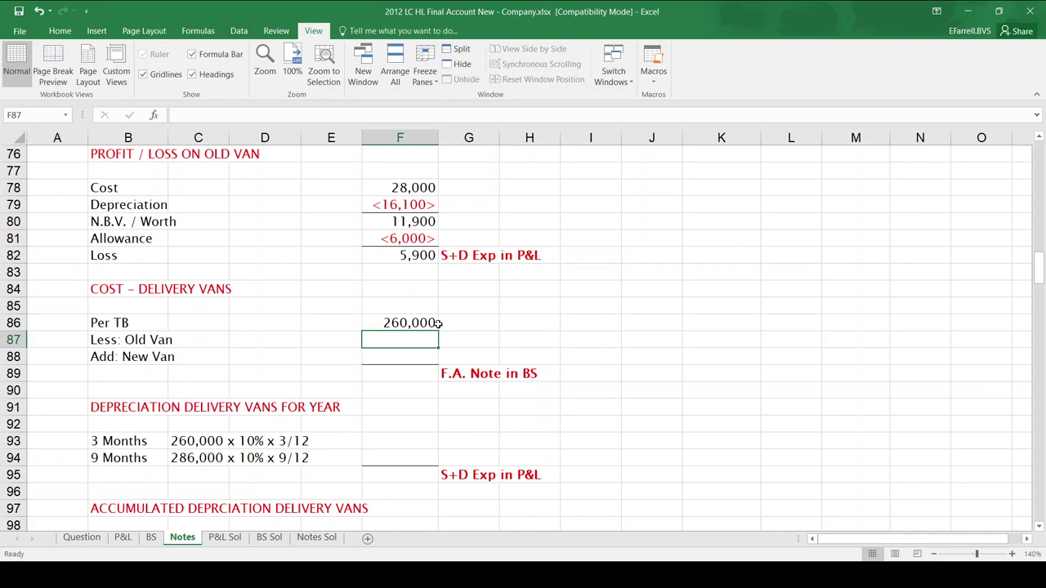
text(-28000)
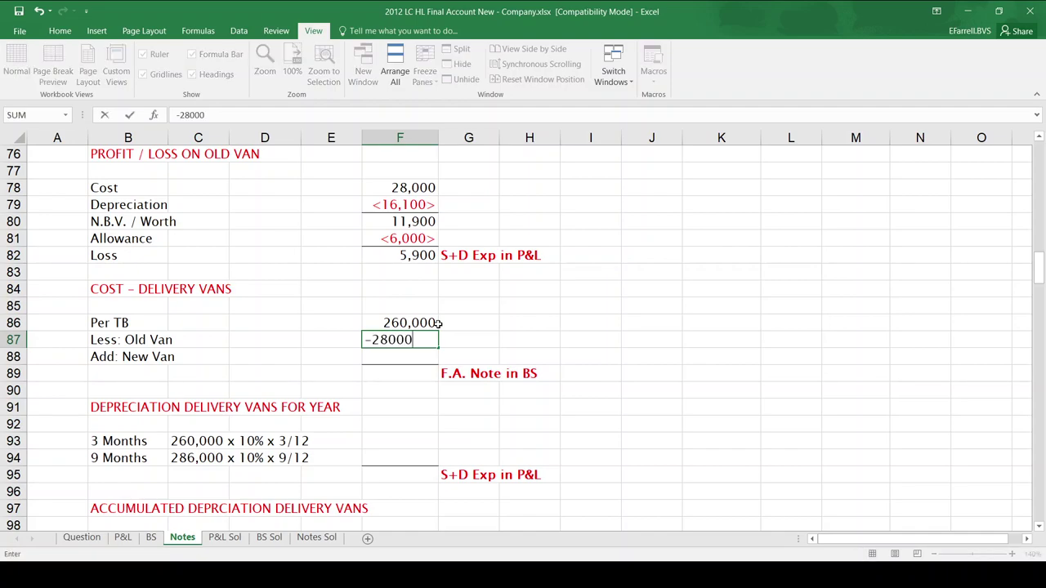
key(Return)
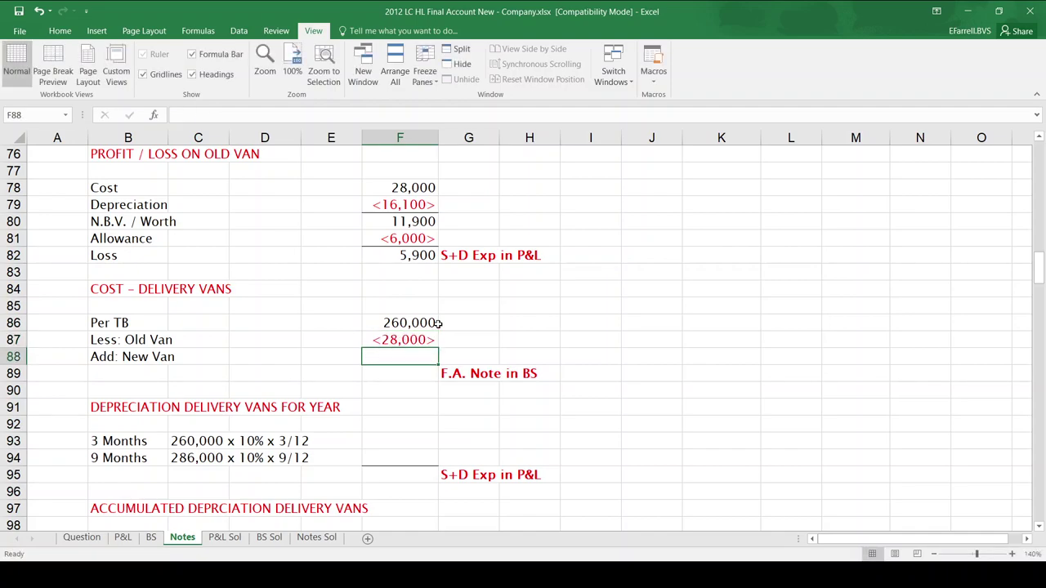
Step: Enter 54,000 for the new van in F88 and sum the delivery vans' cost in F89
text(54000)
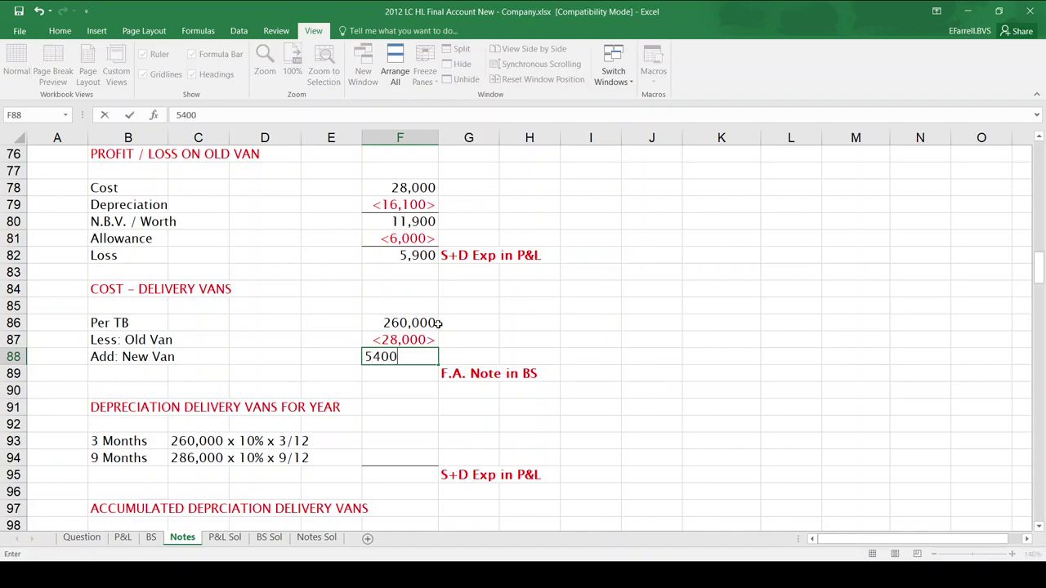
key(Return)
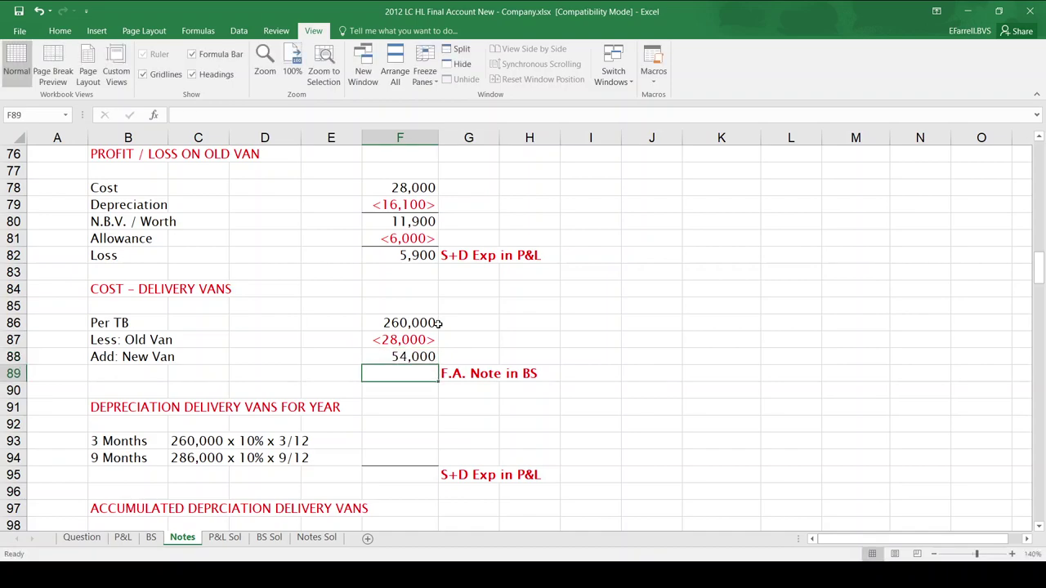
key(alt+equal)
key(Return)
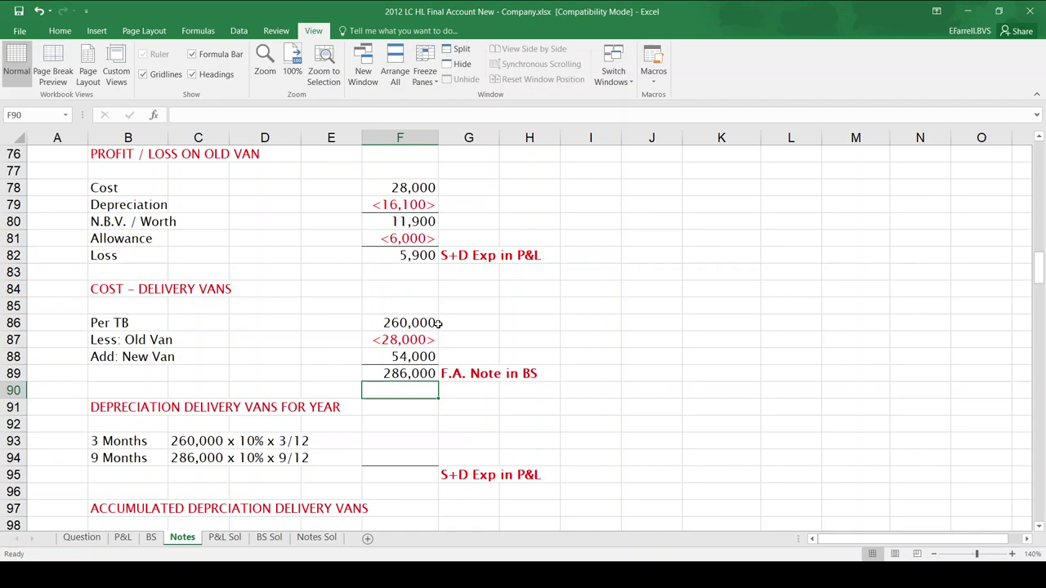
Step: Review note (v) on the Question sheet and enter =260000*10%*3/12 in F93 of Notes for the vans' first 3 months of depreciation
key(Down)
key(Down)
key(Down)
key(Down)
key(Down)
key(Down)
key(Down)
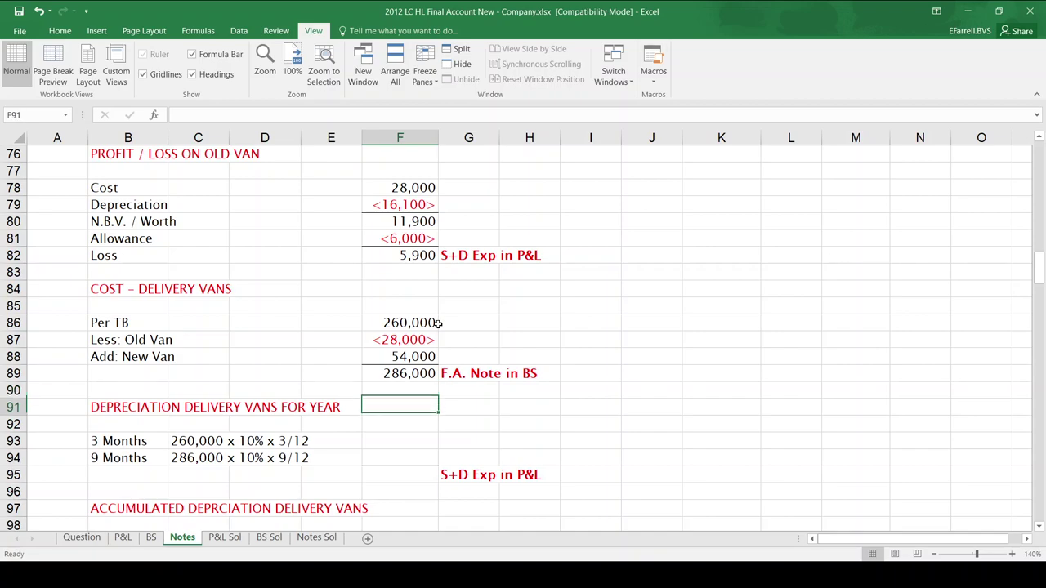
key(Down)
key(Down)
key(Down)
key(Down)
key(Down)
key(Down)
key(Down)
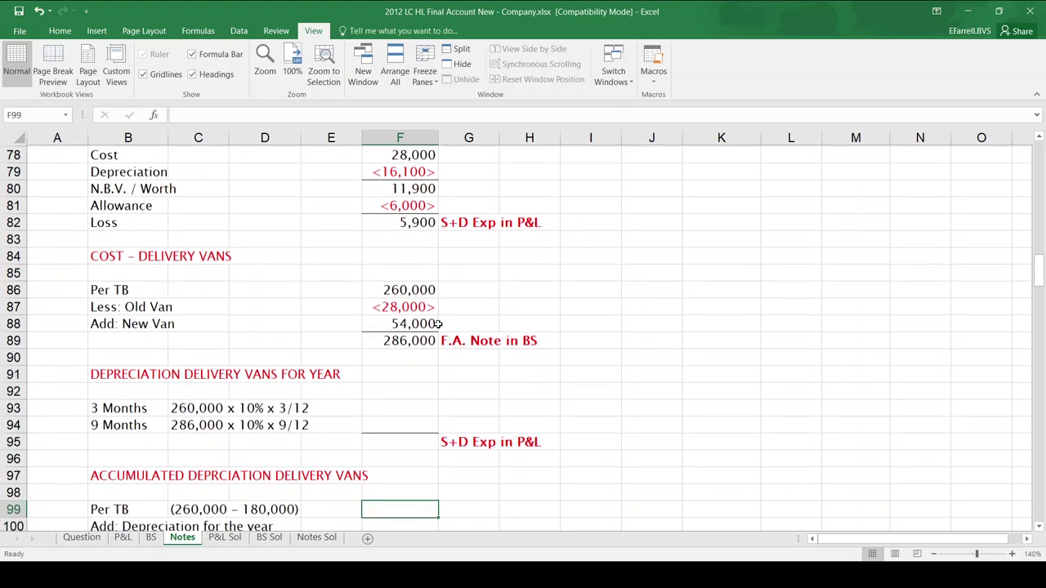
key(Down)
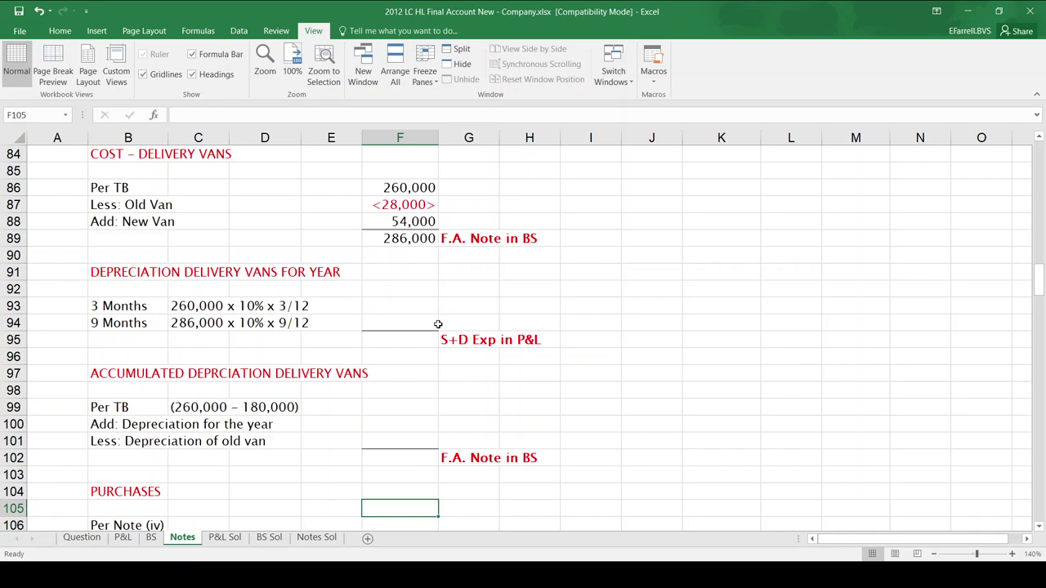
click(398, 304)
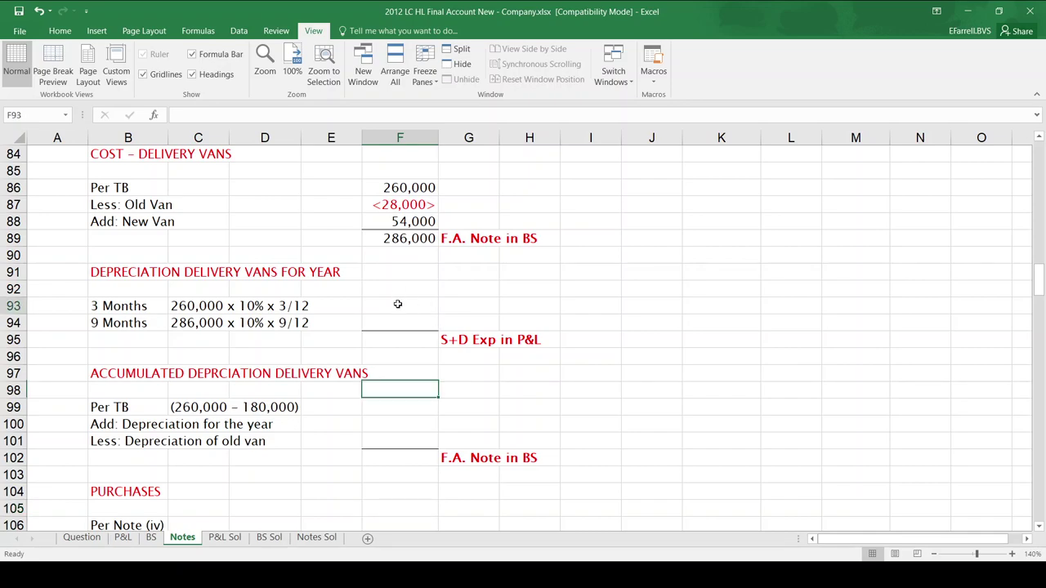
click(84, 539)
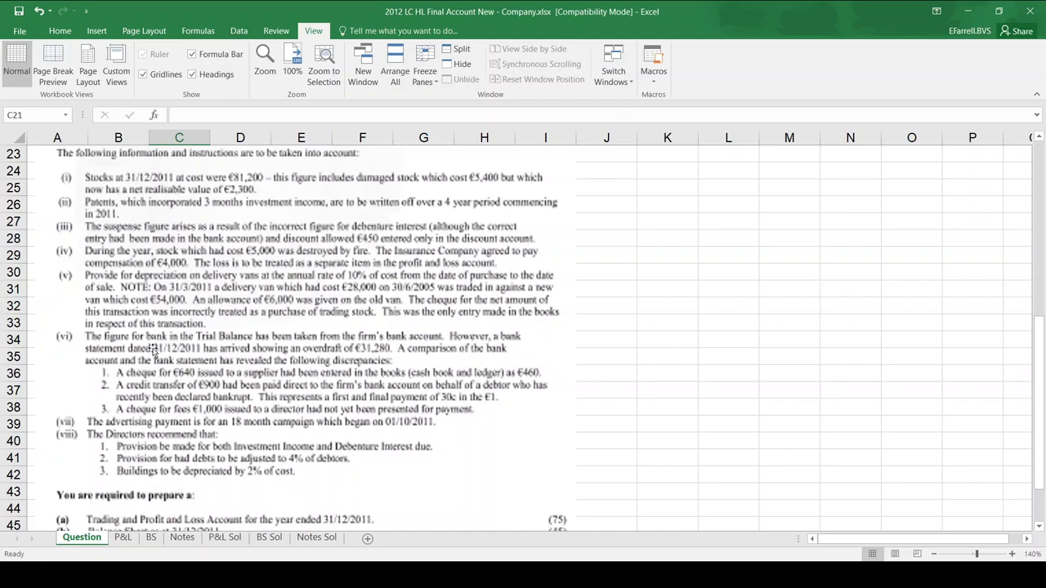
click(182, 538)
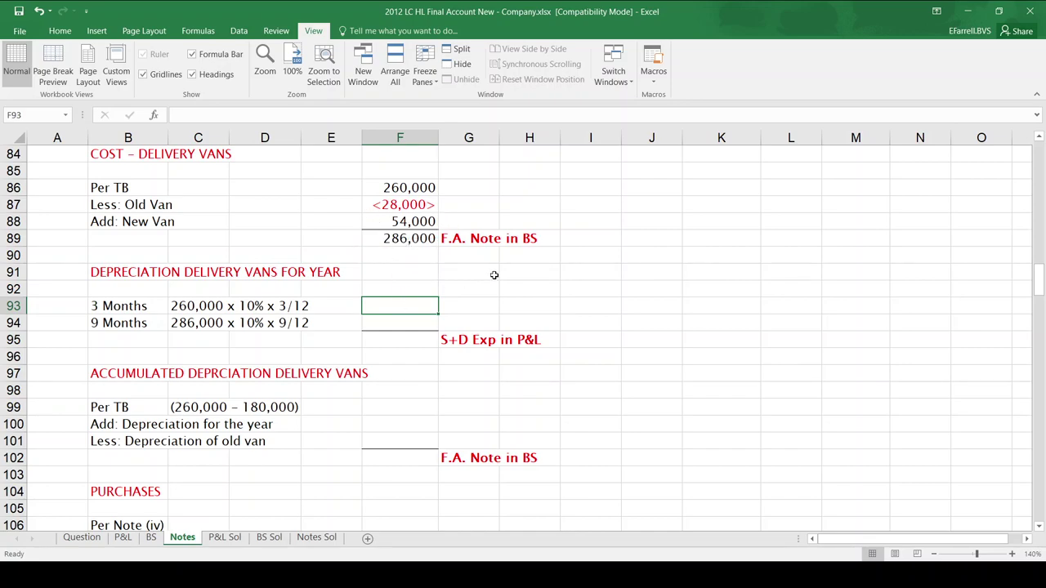
text(=260000*10%*3/12)
key(Return)
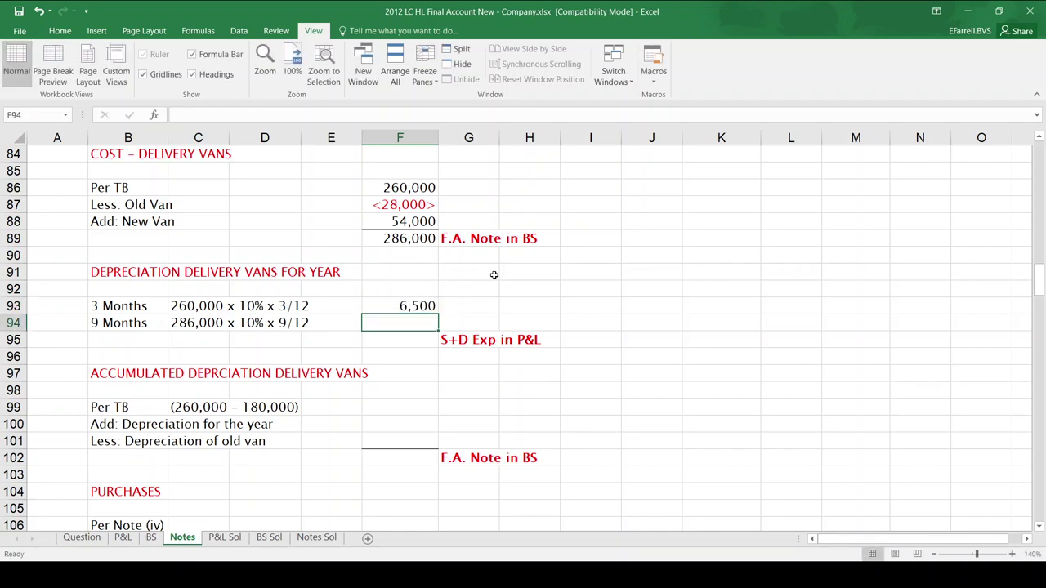
Step: Enter =286000*10%*9/12 in F94 for the remaining 9 months and sum the year's delivery van depreciation in F95
text(=286000)
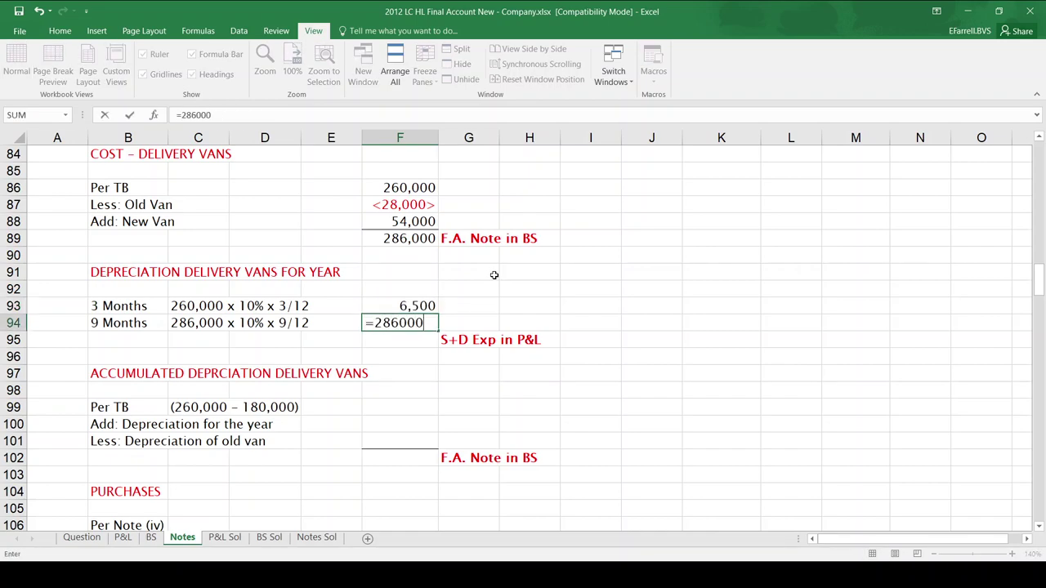
text(*10%*9/12)
key(Return)
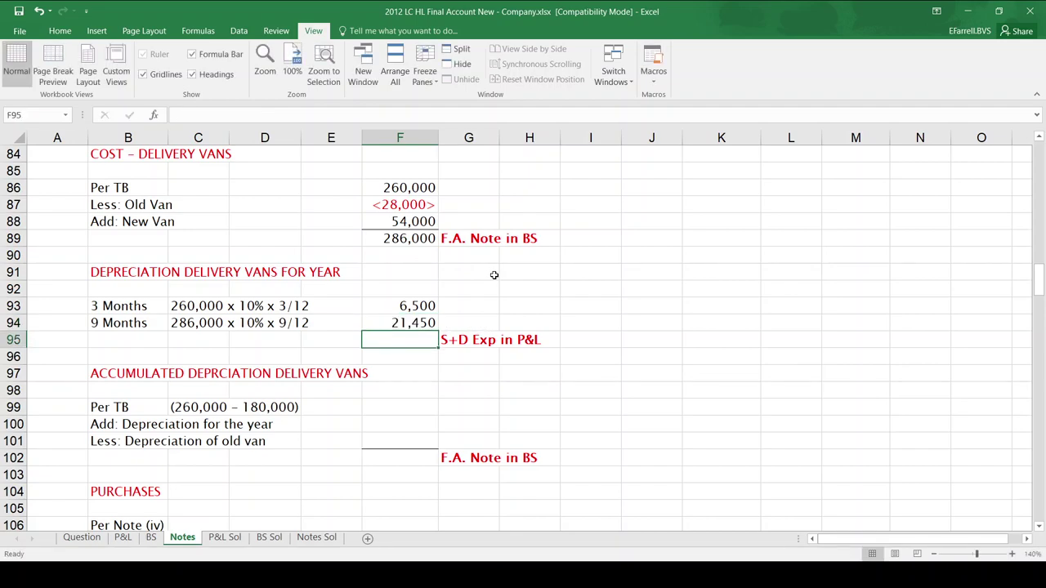
key(alt+equal)
key(Return)
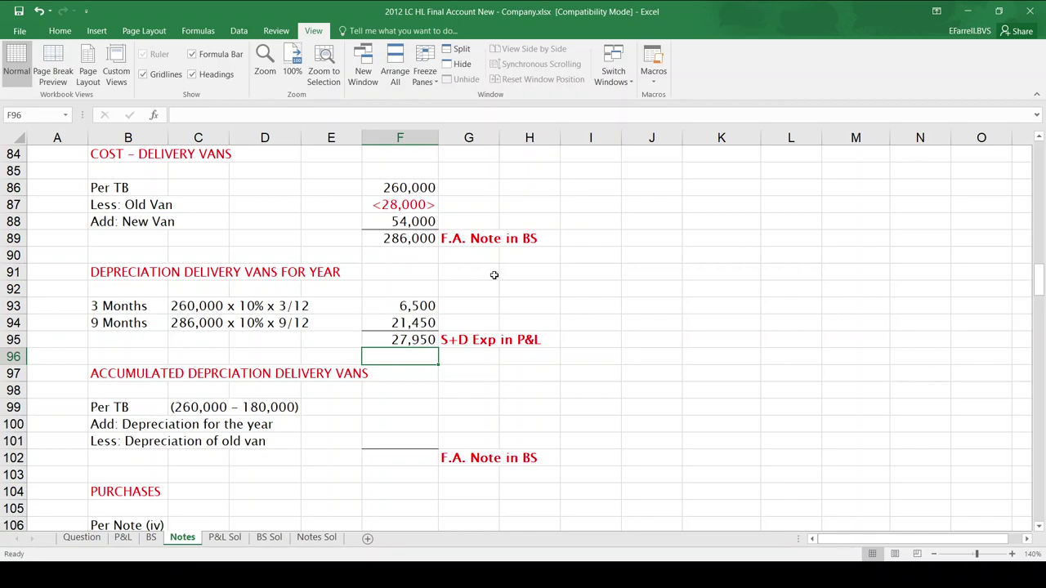
key(Down)
key(Down)
key(Down)
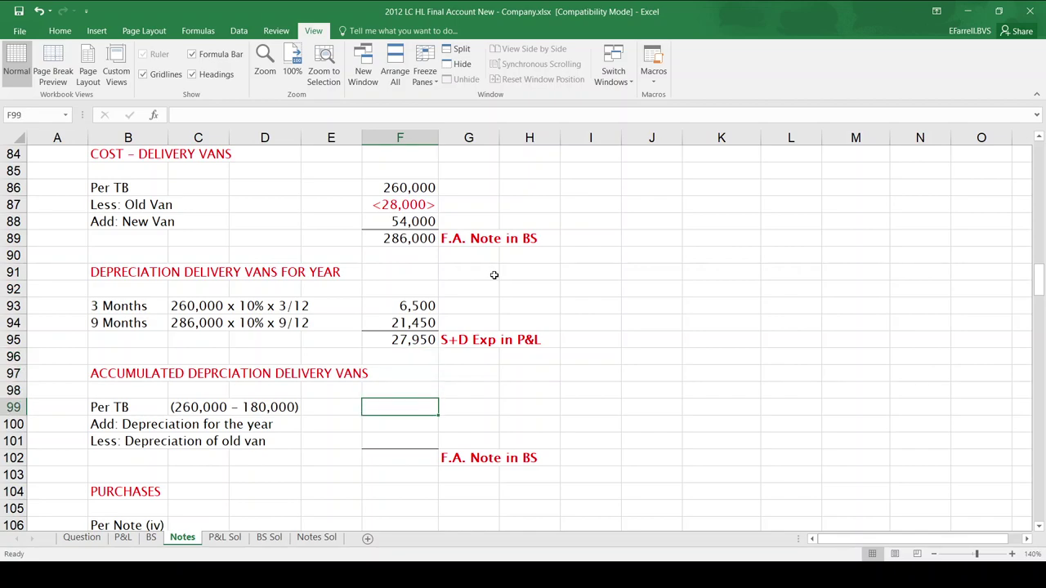
click(84, 536)
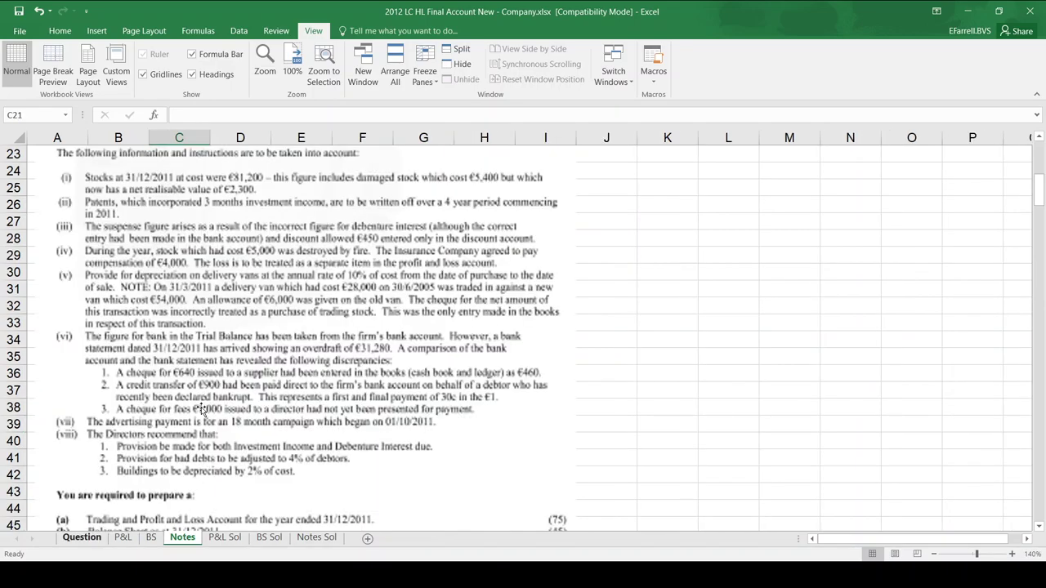
click(1041, 184)
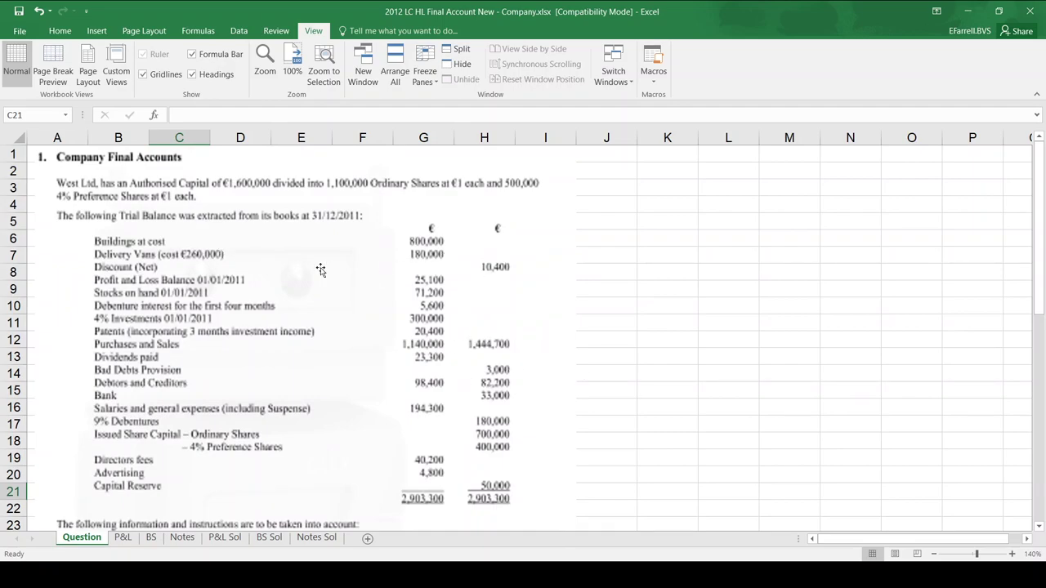
click(1042, 497)
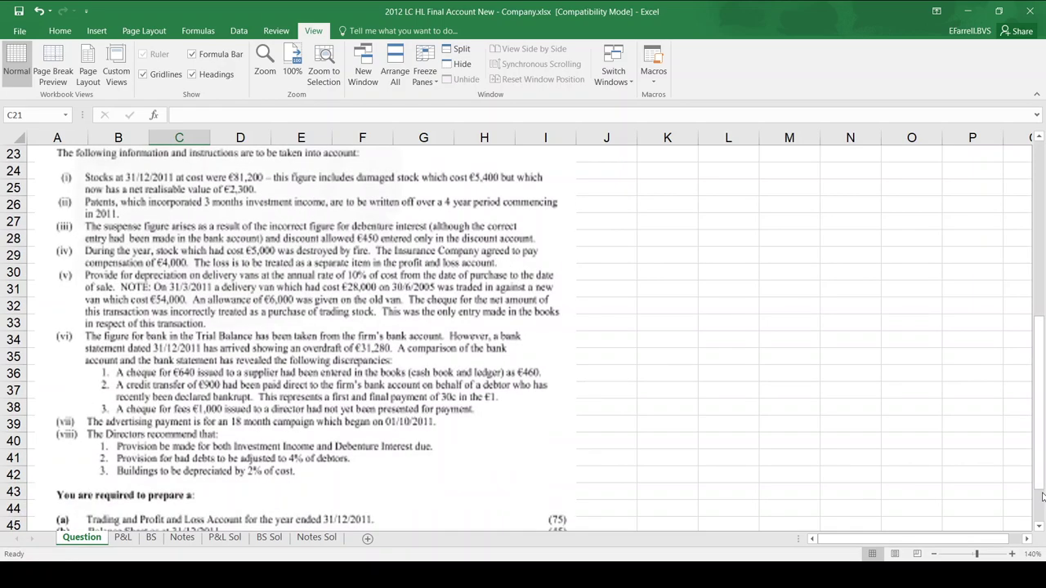
click(181, 538)
text(=2)
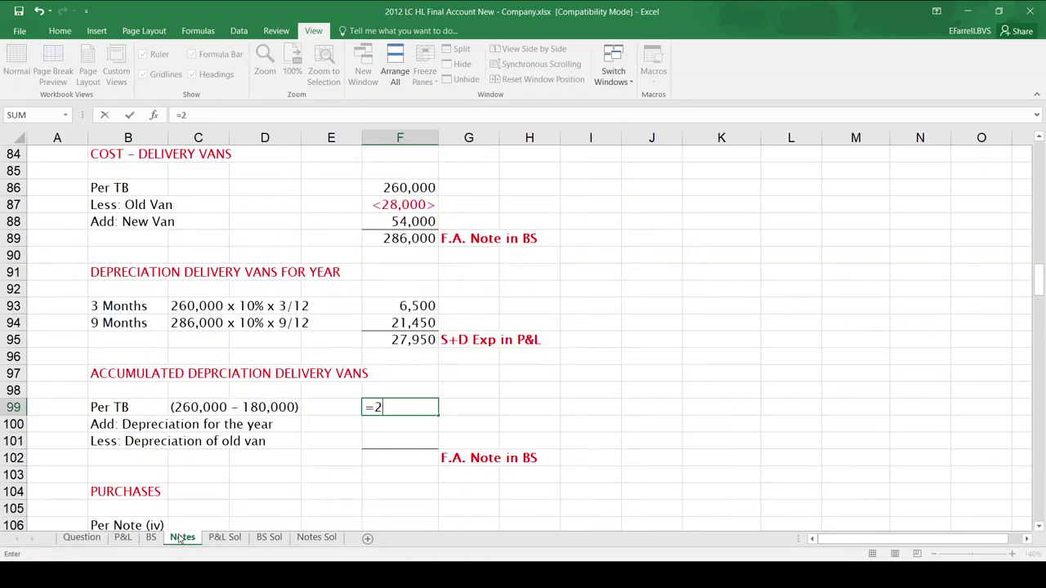
text(60000-180000)
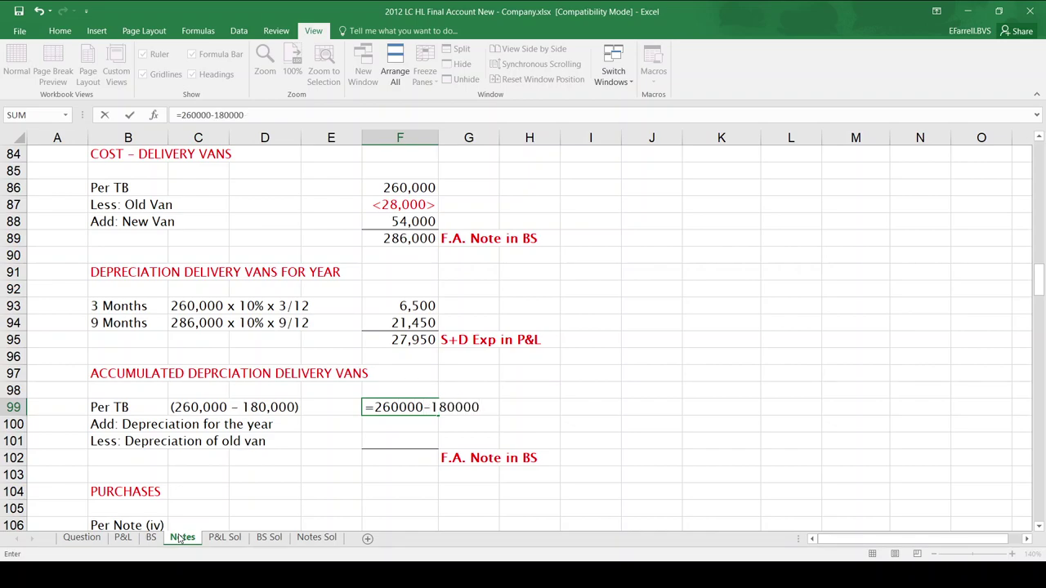
key(Return)
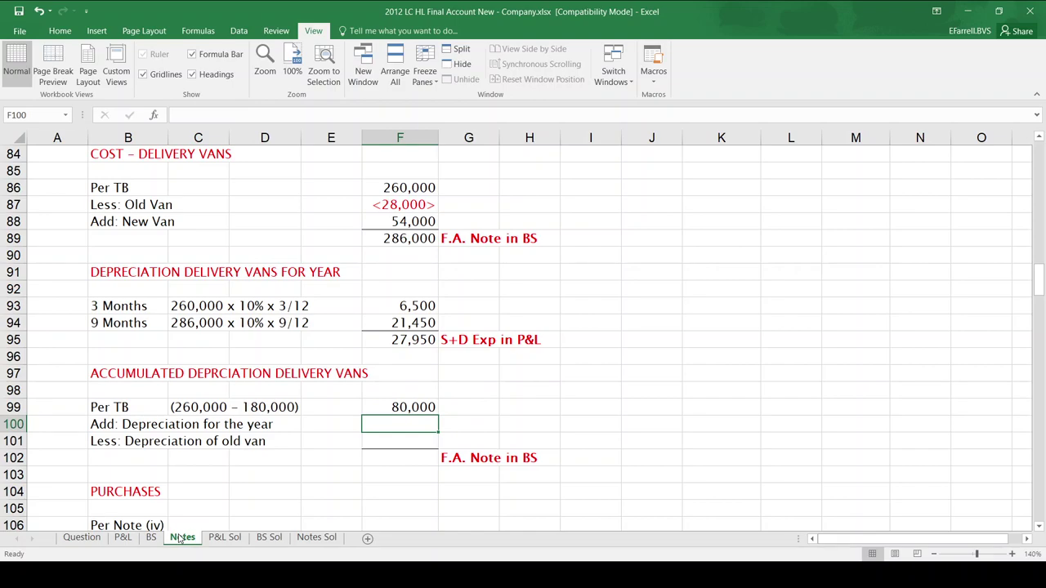
Step: Link F100, the depreciation for the year, to the delivery vans' yearly total with =F95
text(=)
key(Up)
key(Up)
key(Up)
key(Up)
key(Up)
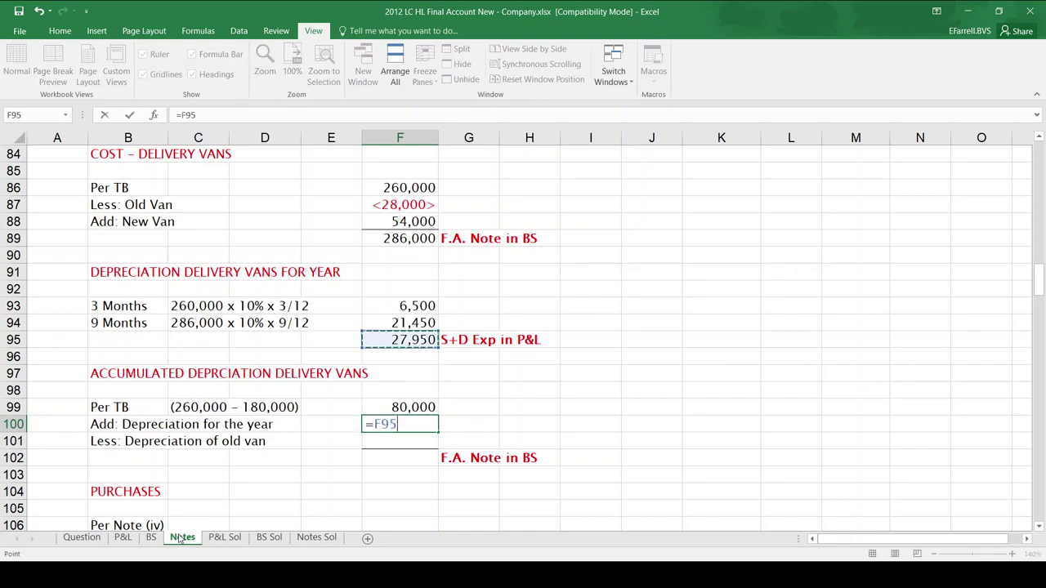
key(Return)
Step: Deduct the old van's depreciation in F101 with =-F74 and sum the accumulated delivery van depreciation in F102
text(=)
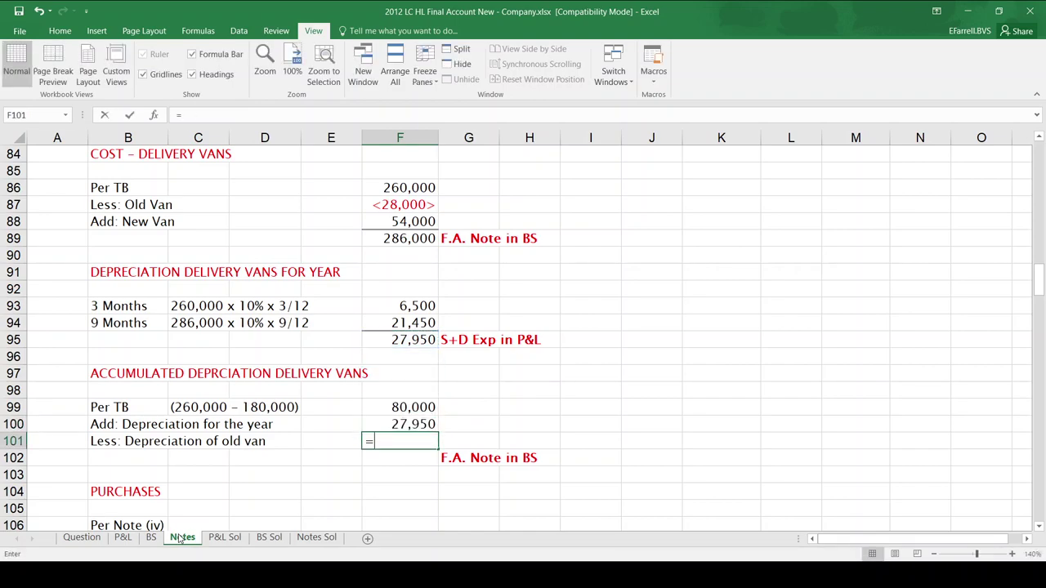
text(-)
key(Up)
key(Up)
key(Up)
key(Up)
key(Up)
key(Up)
key(Up)
key(Up)
key(Up)
key(Up)
key(Up)
key(Up)
key(Up)
key(Up)
key(Up)
key(Up)
key(Up)
key(Up)
key(Up)
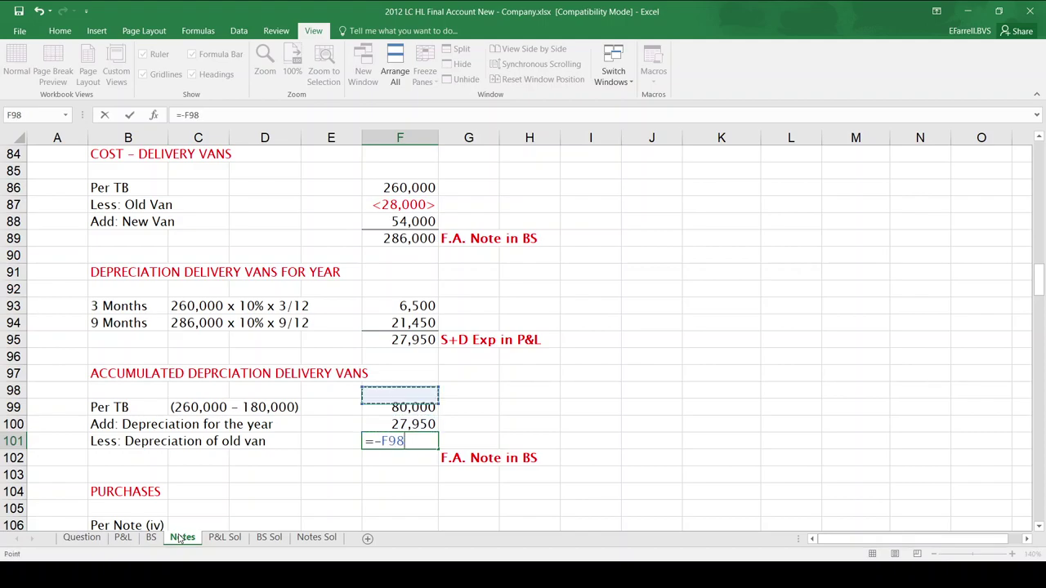
key(Up)
key(Up)
key(Up)
key(Up)
key(Up)
key(Up)
key(Up)
key(Up)
key(Up)
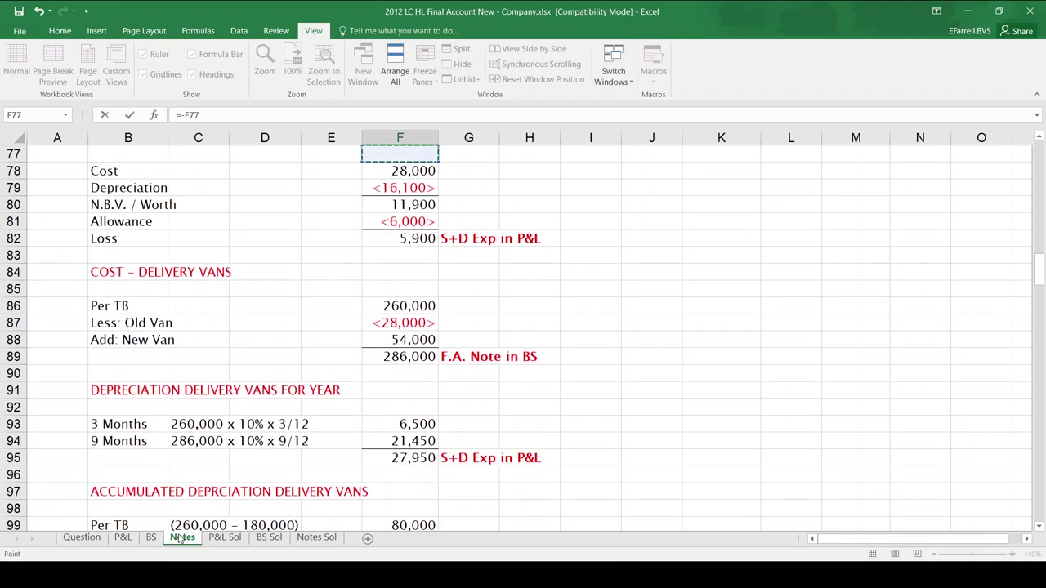
key(Up)
key(Up)
key(Up)
key(Up)
key(Down)
key(Down)
key(Down)
key(Down)
key(Down)
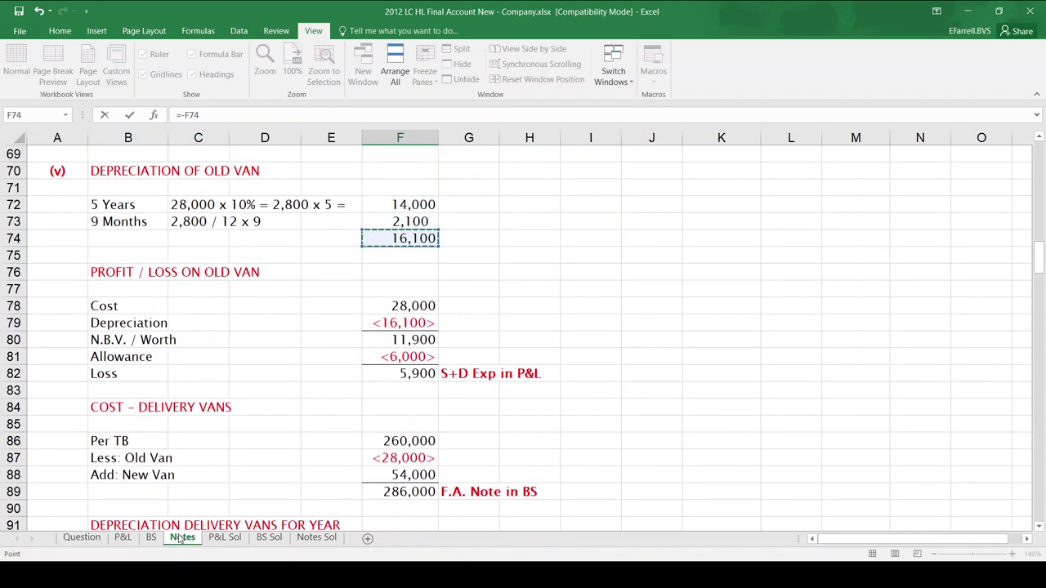
key(Return)
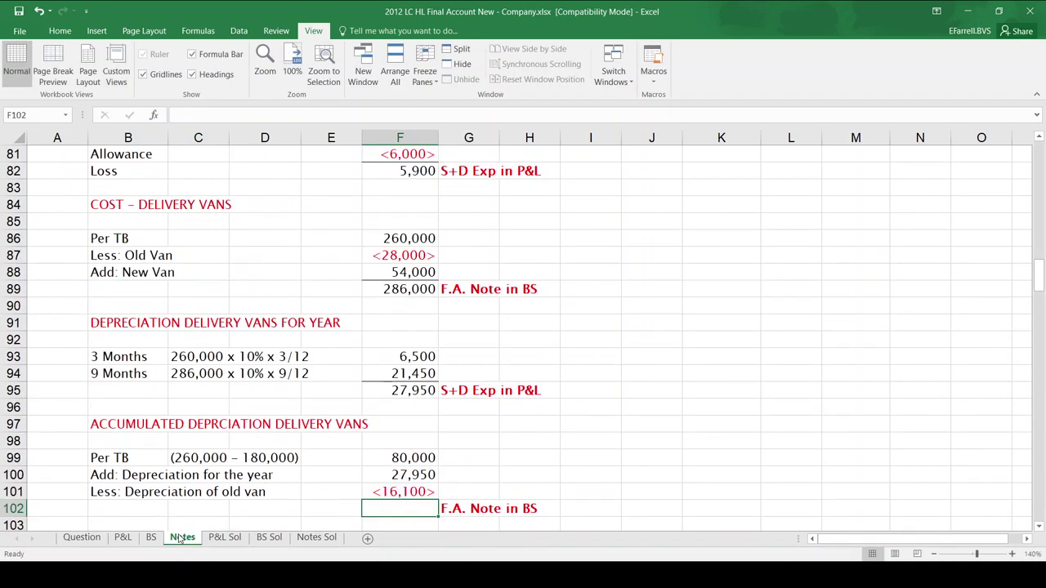
key(alt+equal)
key(Return)
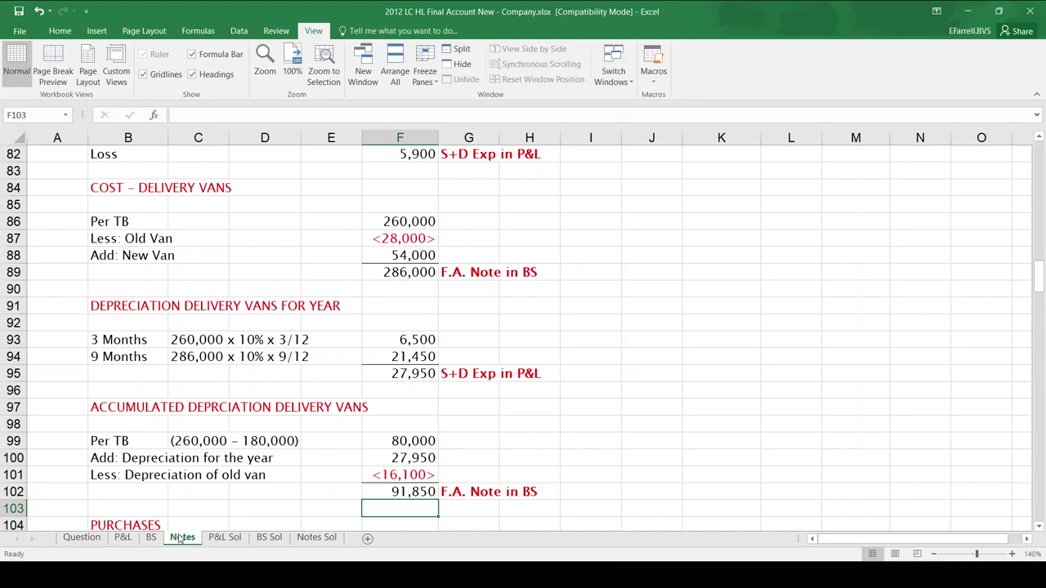
Step: Review note (v) on the Question sheet and link F106 under Purchases on Notes to the adjusted purchases figure from note (iv)
key(Down)
key(Down)
key(Down)
key(Down)
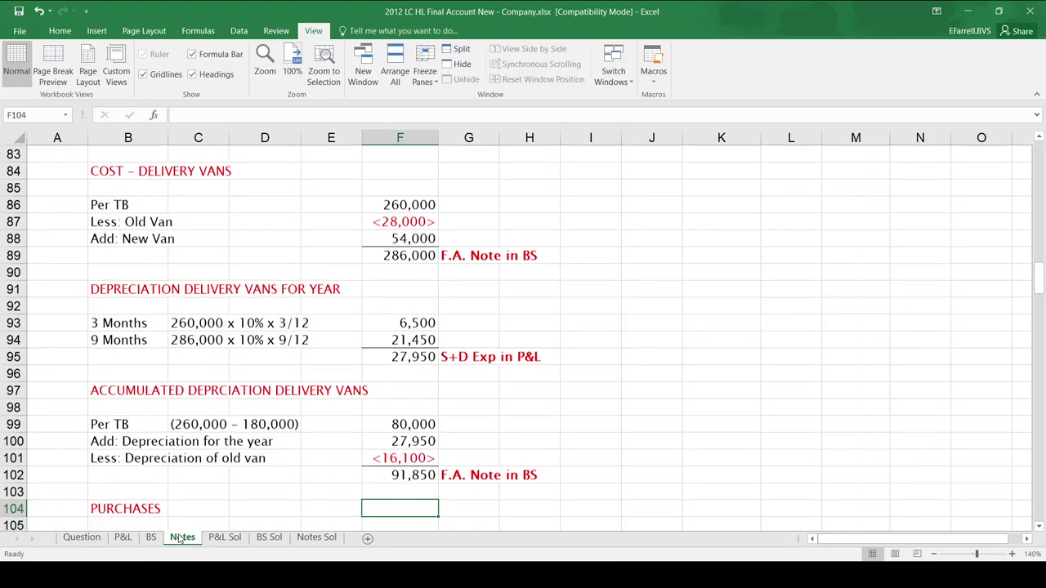
key(Up)
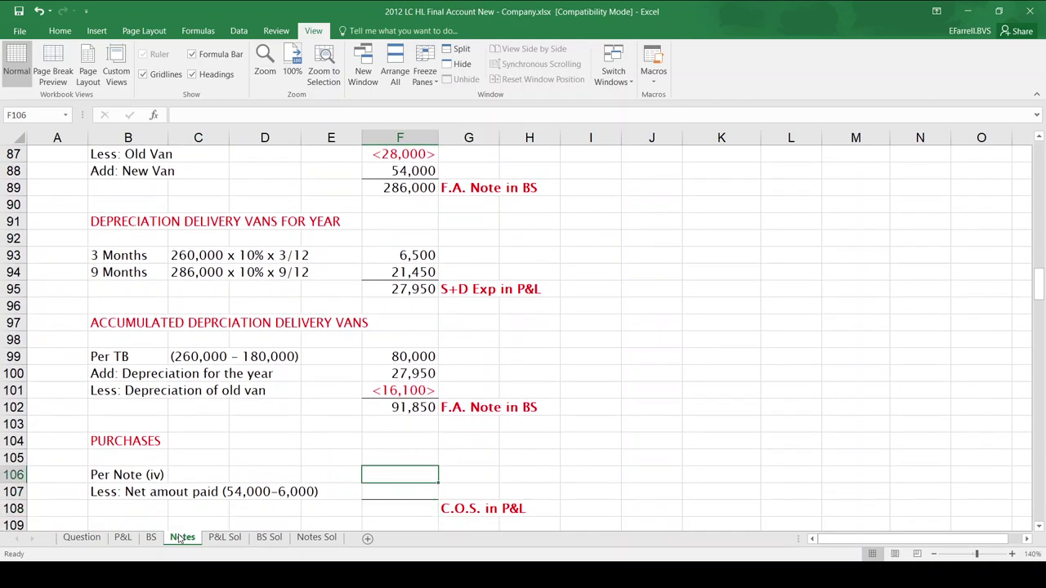
click(80, 538)
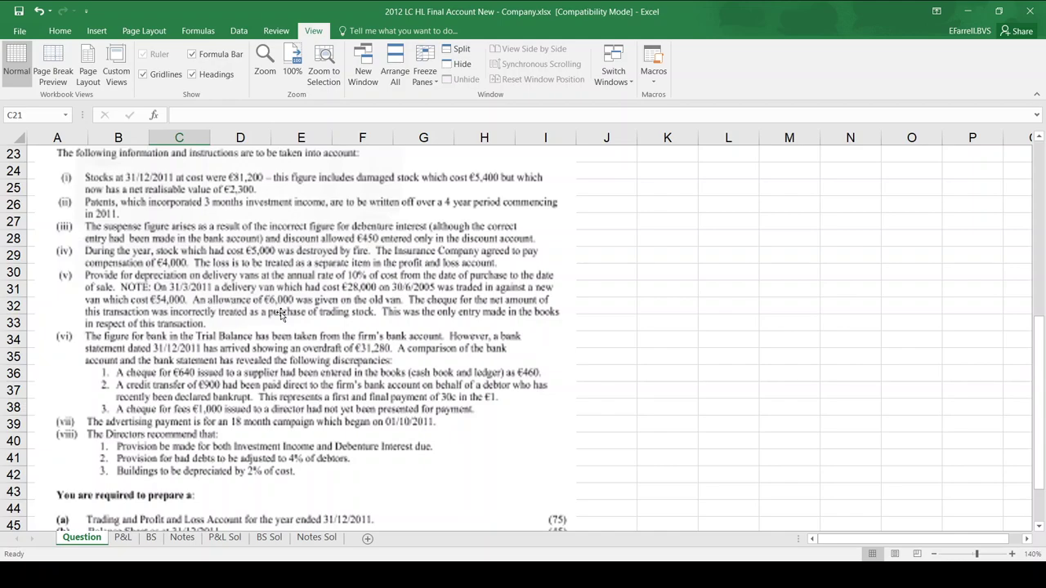
click(188, 543)
text(=)
key(Up)
key(Up)
key(Up)
key(Up)
key(Up)
key(Up)
key(Up)
key(Up)
key(Up)
key(Up)
key(Up)
key(Up)
key(Up)
key(Up)
key(Up)
key(Up)
key(Up)
key(Up)
key(Up)
key(Up)
key(Up)
key(Up)
key(Up)
key(Up)
key(Up)
key(Up)
key(Up)
key(Up)
key(Up)
key(Up)
key(Up)
key(Up)
key(Up)
key(Up)
key(Up)
key(Up)
key(Up)
key(Up)
key(Up)
key(Up)
key(Up)
key(Up)
key(Up)
key(Up)
key(Up)
key(Up)
key(Up)
key(Up)
key(Up)
key(Up)
key(Down)
key(Down)
key(Down)
key(Down)
key(Down)
key(Down)
key(Down)
key(Return)
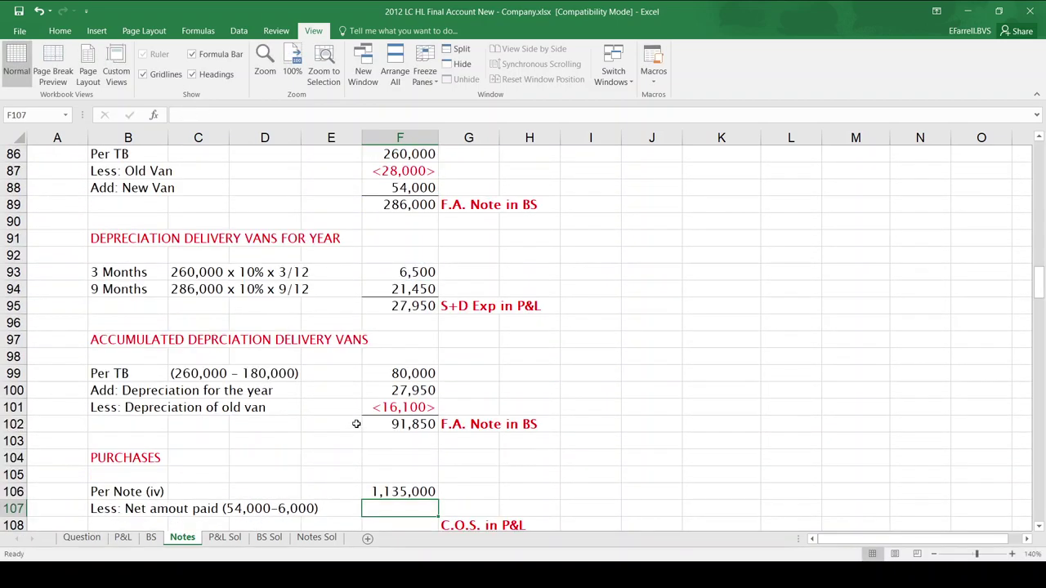
Step: Enter =-48000 in F107 for the net amount paid on the van and sum the purchases in F108
text(=-)
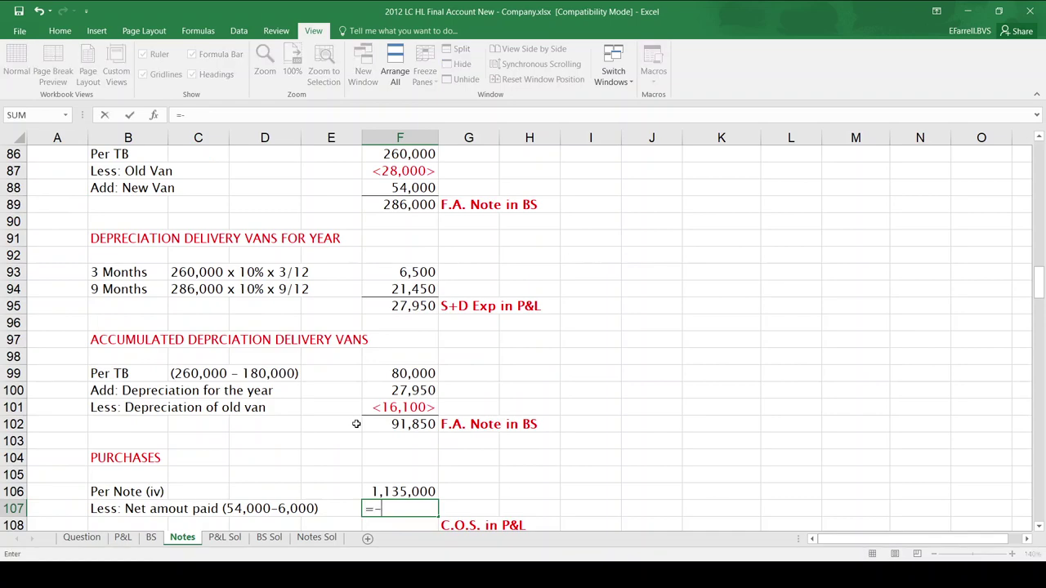
text(48000)
key(Return)
key(alt+equal)
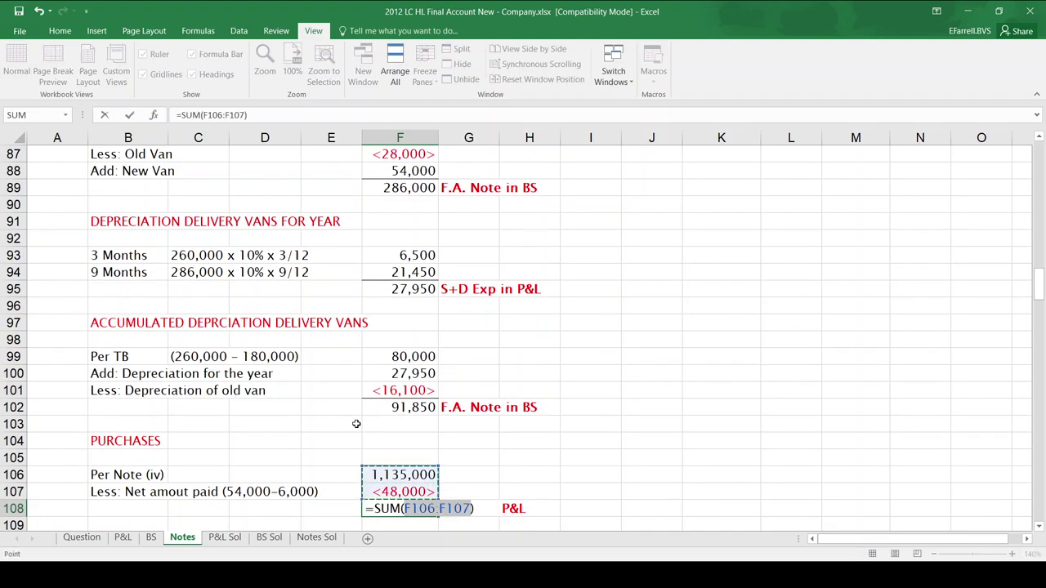
key(Return)
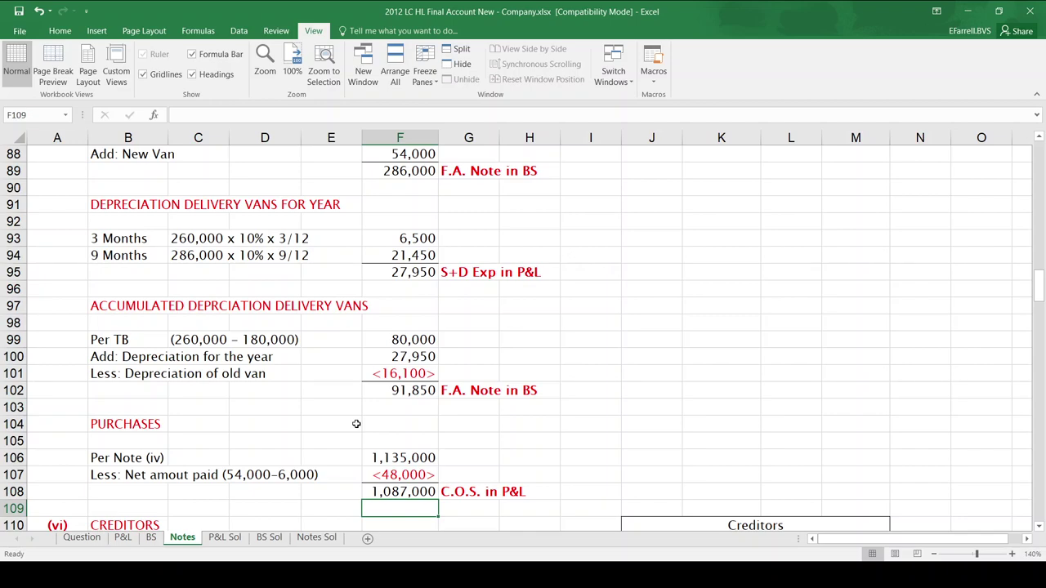
Step: Examine note (vi) and the trial balance on the Question sheet for the creditors and bank corrections, and return to Notes
key(Down)
key(Down)
key(Down)
key(Down)
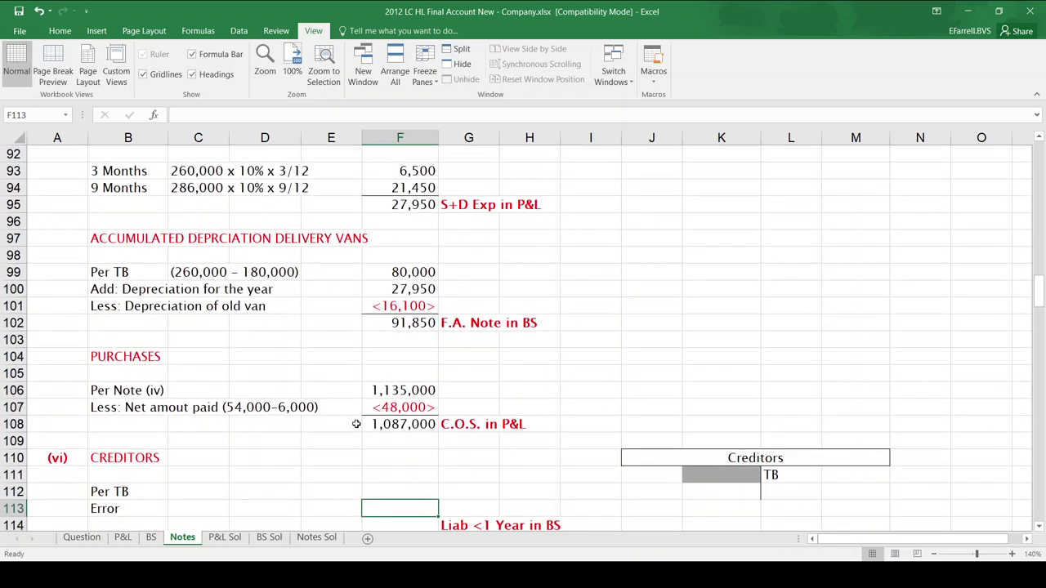
click(94, 537)
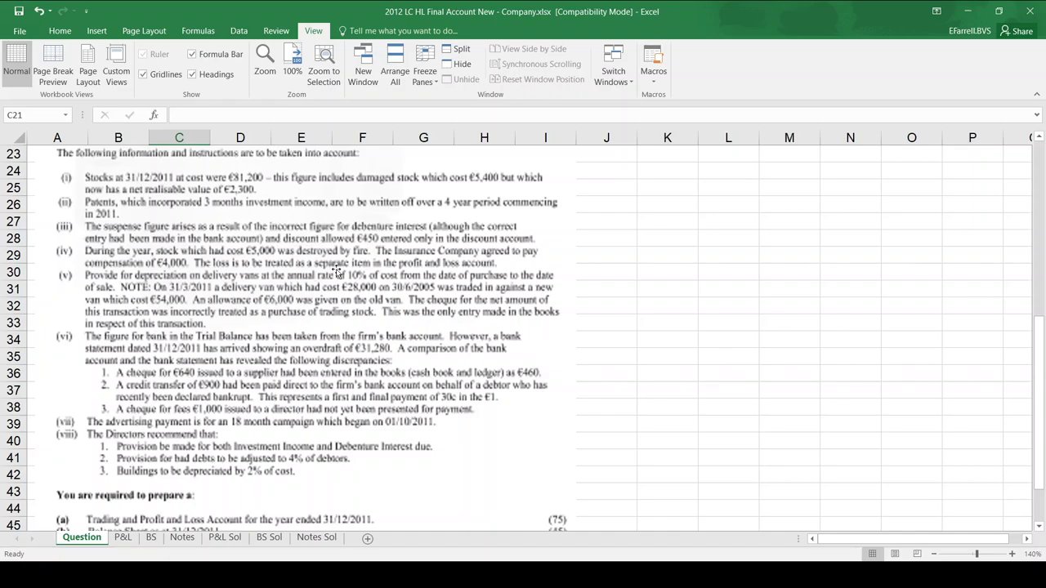
click(1043, 178)
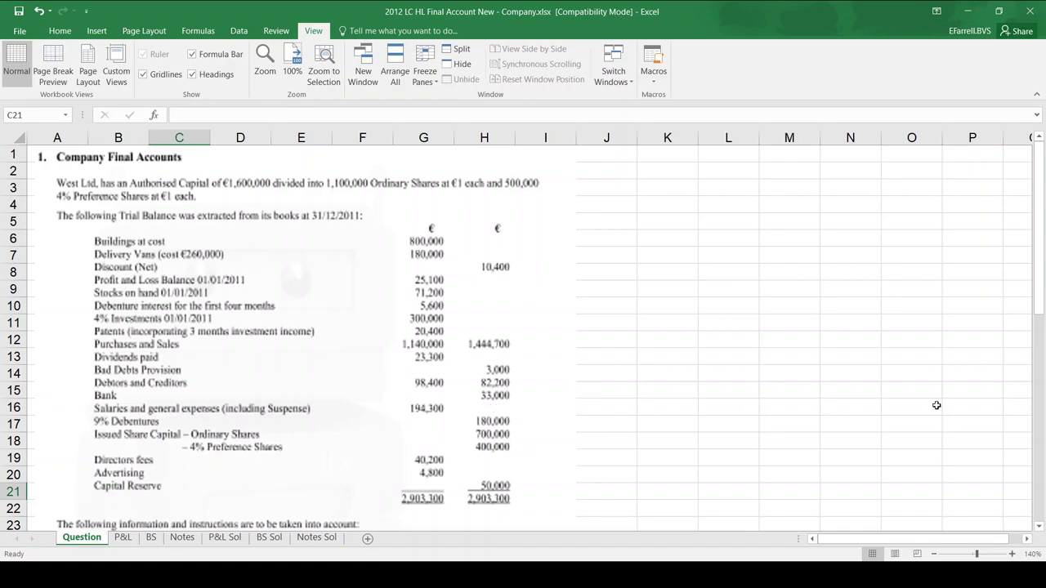
click(1037, 484)
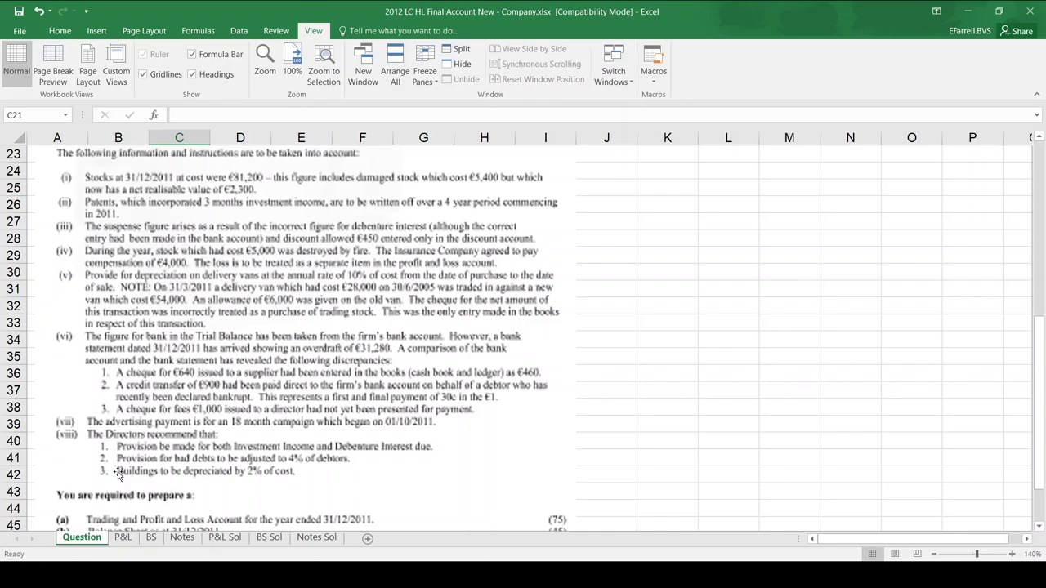
click(183, 537)
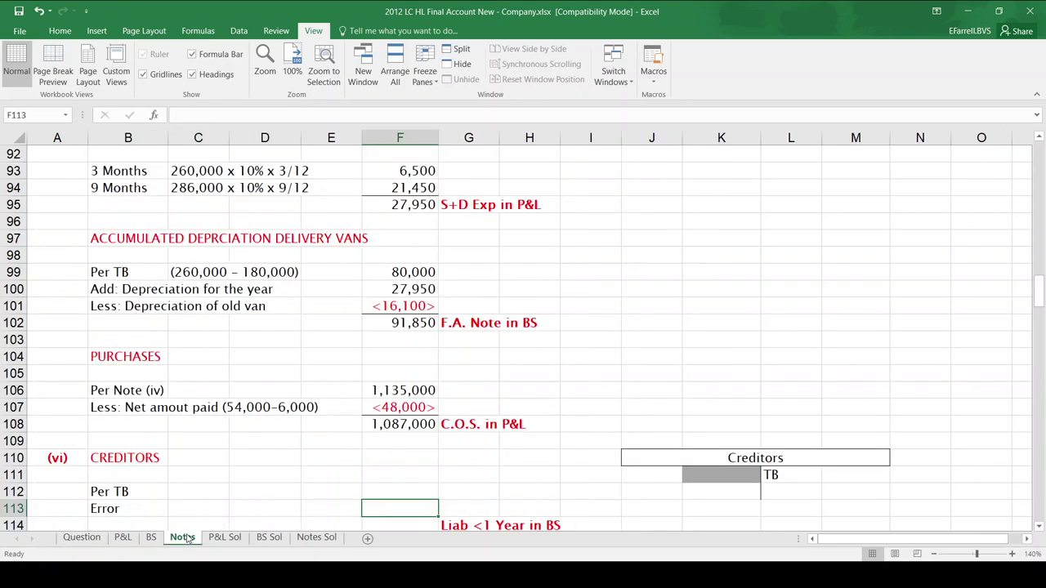
Step: Enter the trial balance figure of 82,200 in M111 of the Creditors T-account on Notes
click(335, 444)
key(Down)
key(Down)
key(Down)
key(Down)
key(Down)
key(Down)
key(Down)
key(Down)
key(Down)
key(Down)
key(Down)
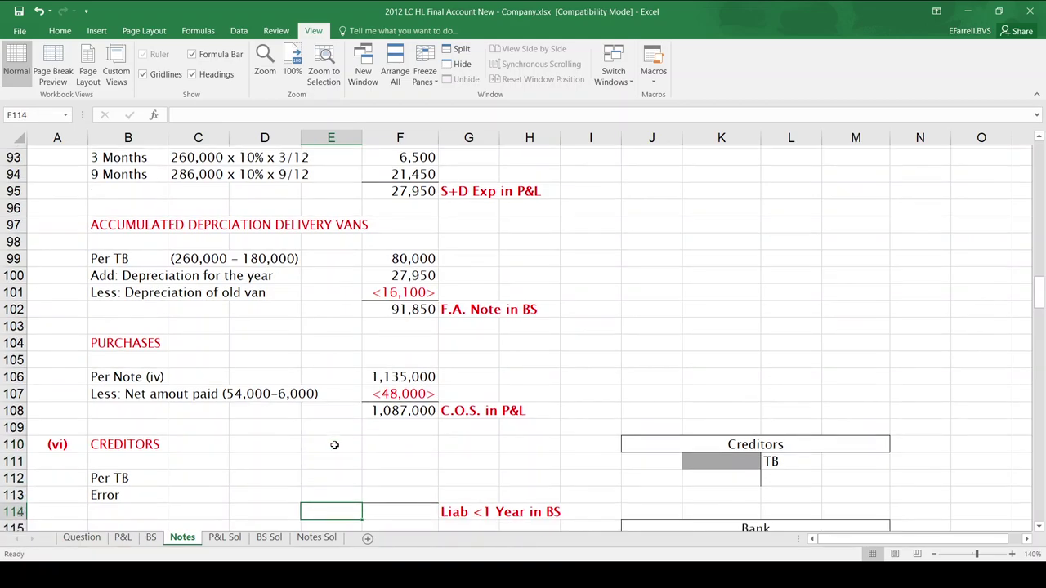
key(Up)
key(Up)
key(Up)
key(Up)
key(Up)
key(Up)
key(Up)
key(Up)
key(Up)
key(Up)
key(Up)
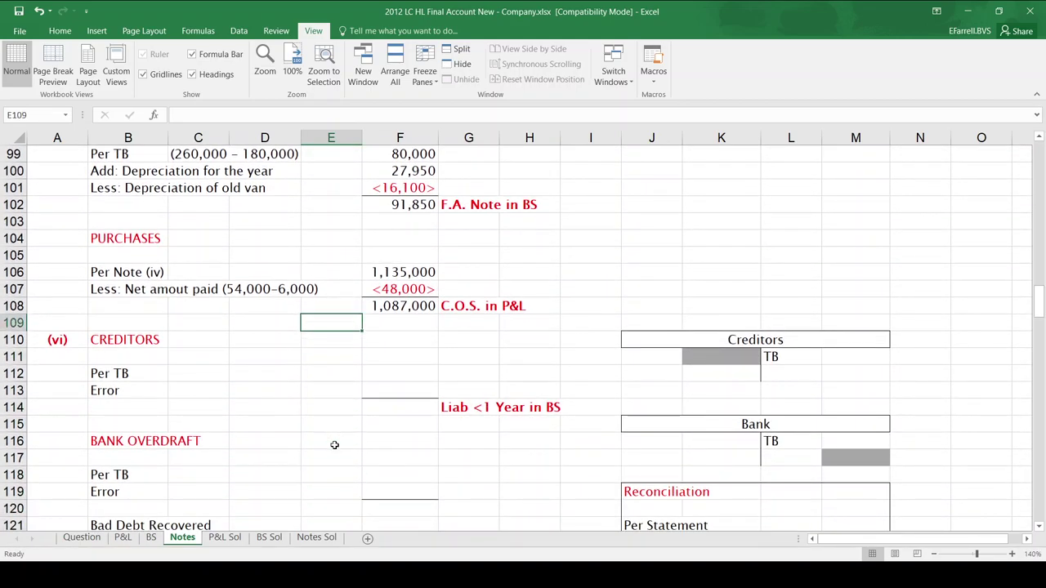
key(Right)
key(Down)
key(Down)
key(Right)
key(Right)
key(Right)
key(Right)
key(Right)
key(Right)
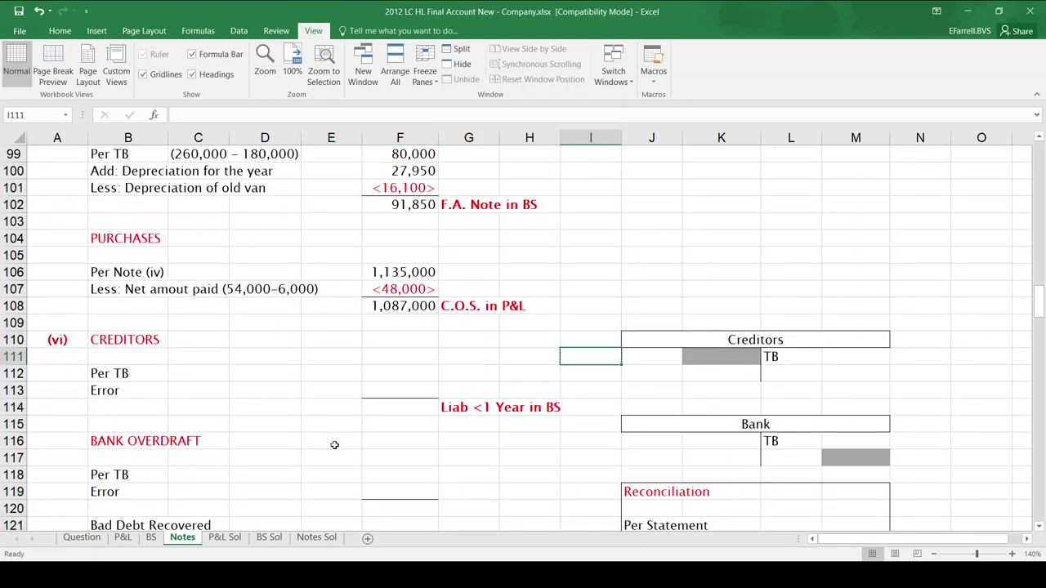
key(Right)
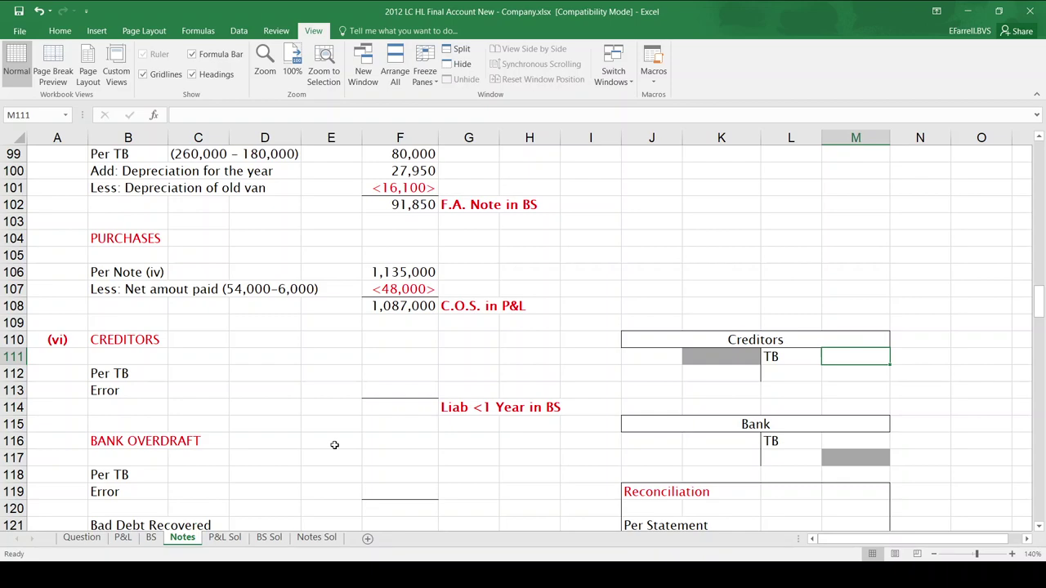
text(82,2)
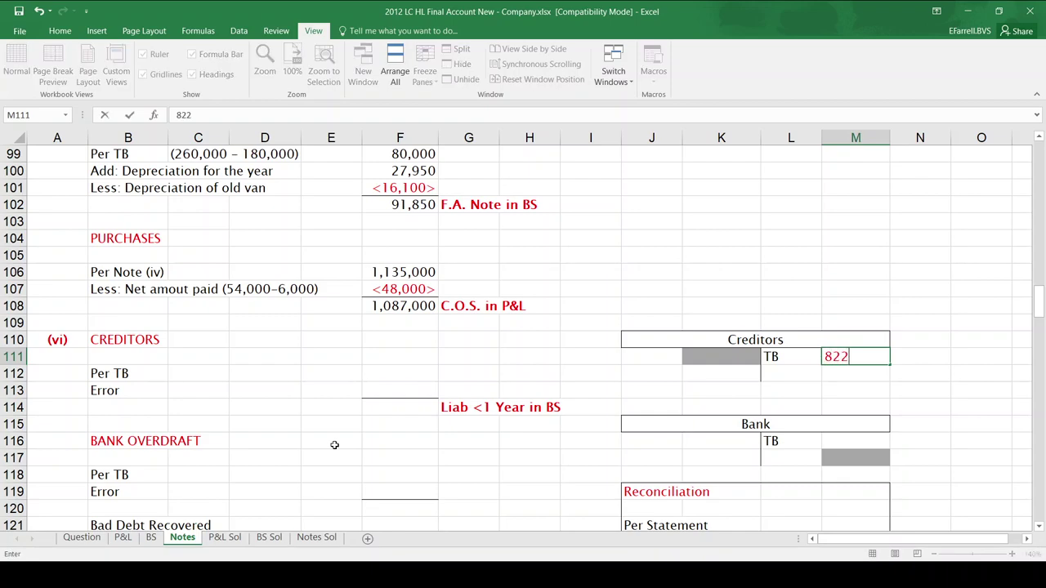
text(00)
key(Return)
Step: Enter the trial balance overdraft of 33,000 in M116 of the Bank T-account
key(Down)
key(Down)
key(Down)
key(Down)
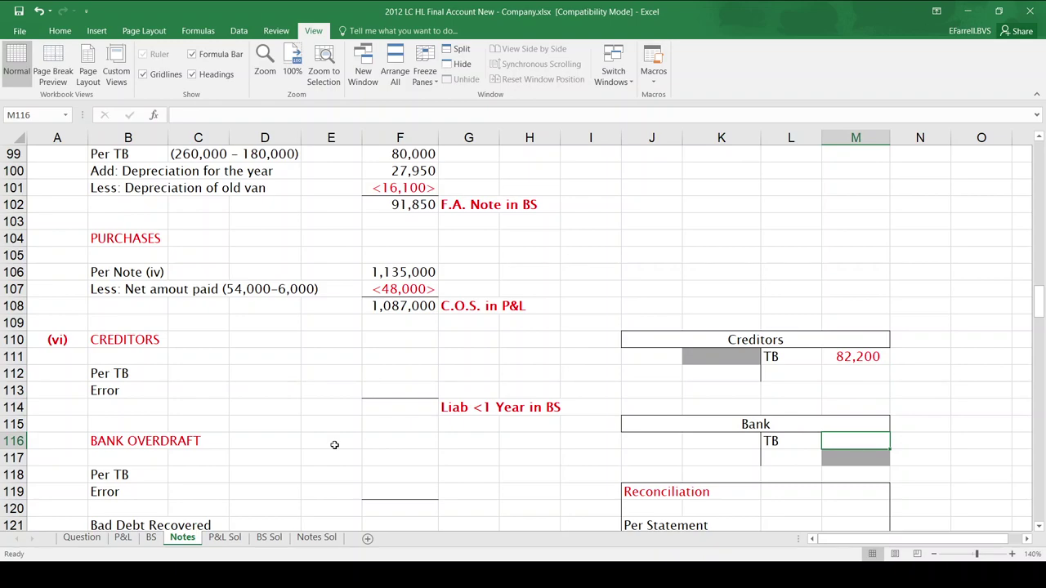
text(33000)
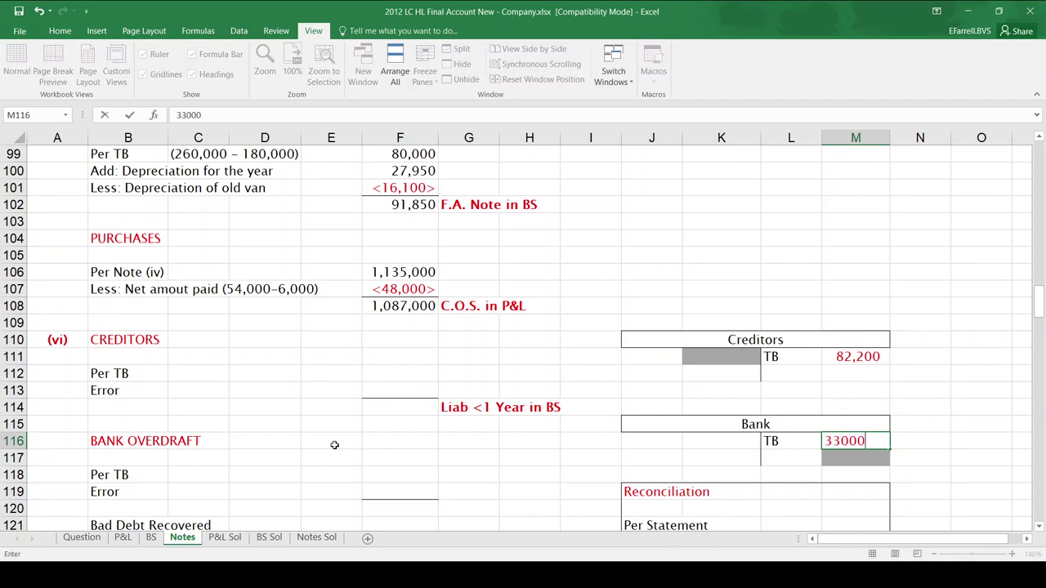
key(Return)
key(Up)
key(Up)
key(Up)
key(Up)
key(Up)
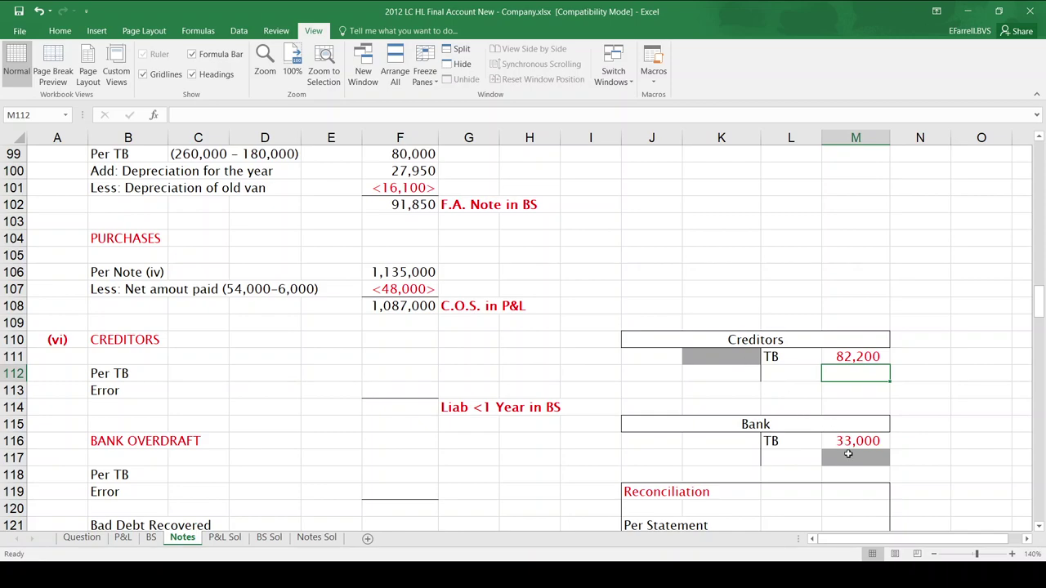
Step: Post the 180 cheque error to the debit of Creditors in K111 and the credit of Bank in M117
click(719, 355)
text(180)
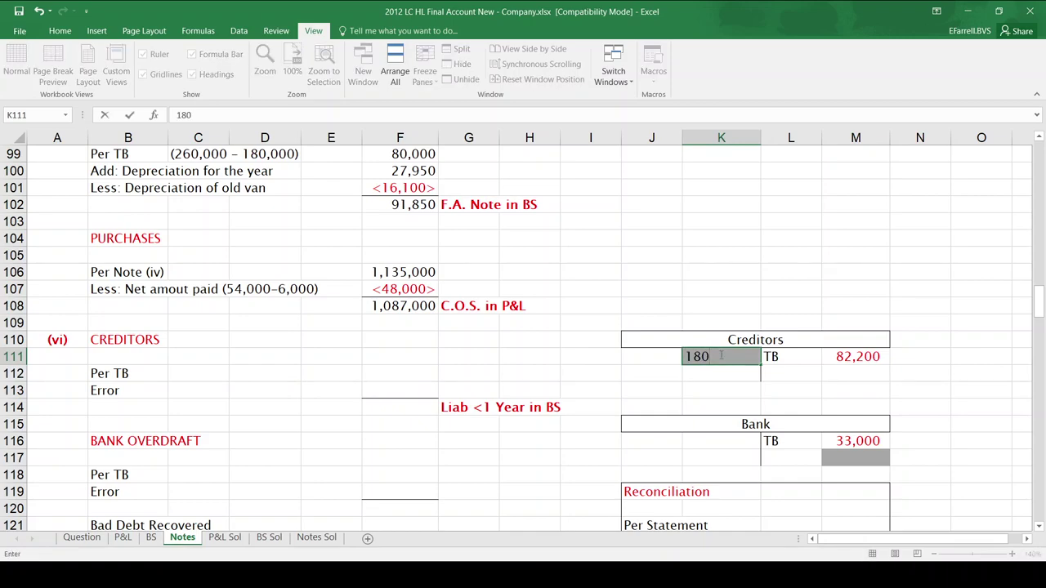
key(Return)
key(Down)
key(Down)
key(Down)
key(Down)
key(Down)
key(Right)
key(Right)
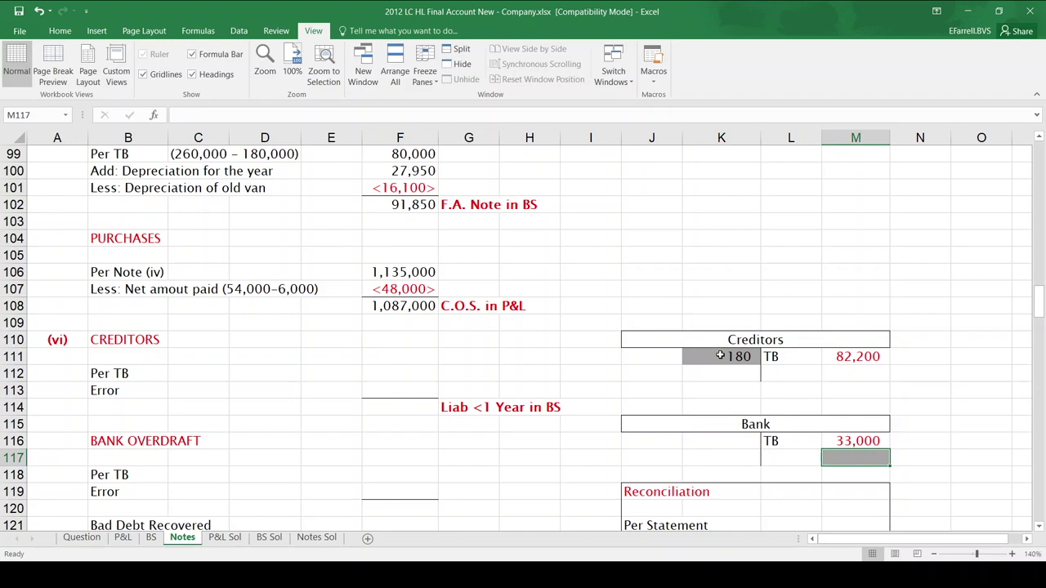
text(180)
key(Return)
Step: Complete the Creditors working with 82,200 per TB in F112, an error of -180 in F113 and their sum in F114
key(Left)
key(Left)
key(Left)
key(Up)
key(Up)
key(Up)
key(Up)
key(Up)
key(Left)
key(Left)
key(Left)
key(Left)
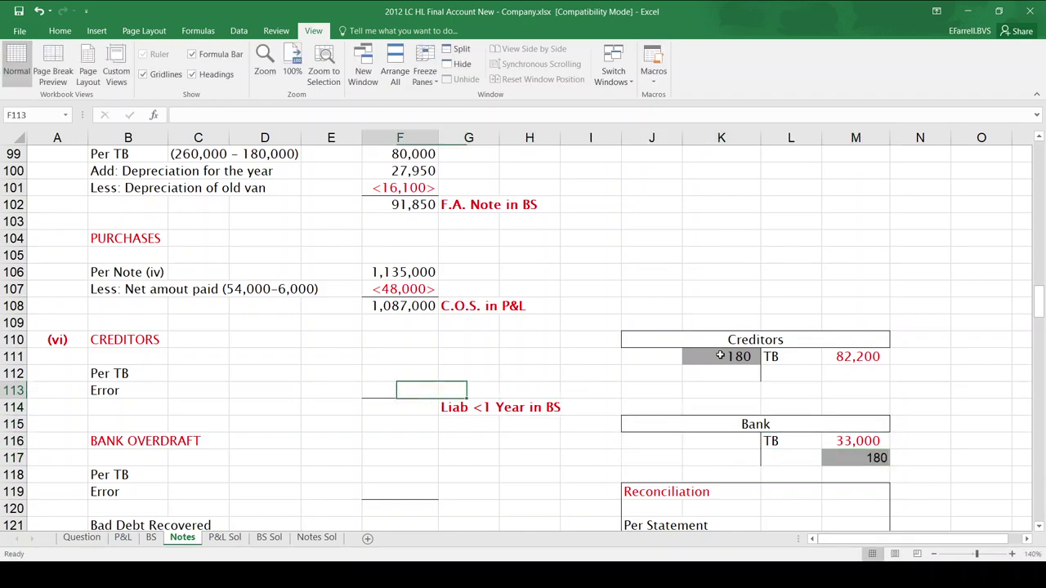
key(Up)
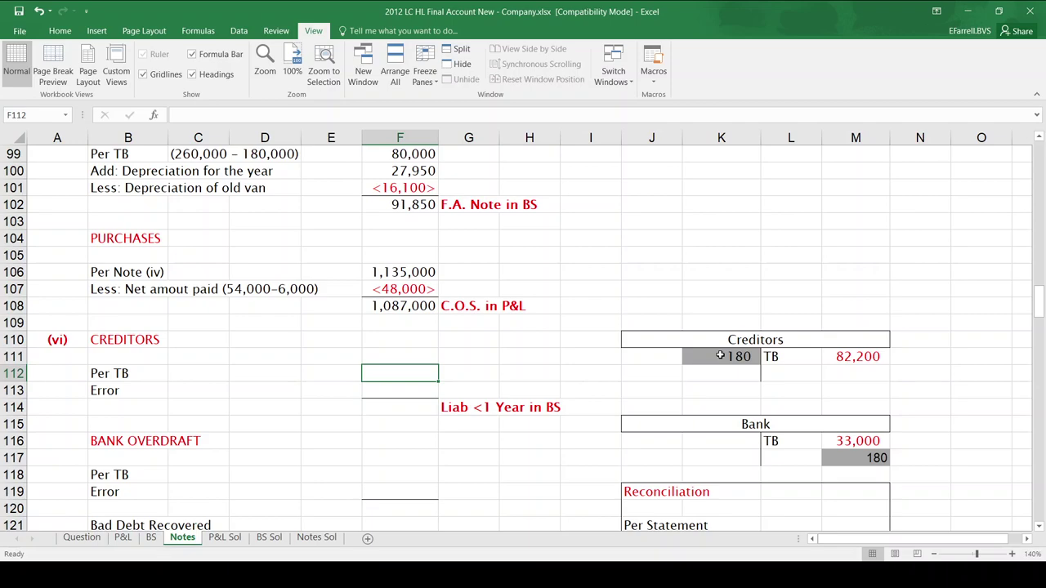
text(82200)
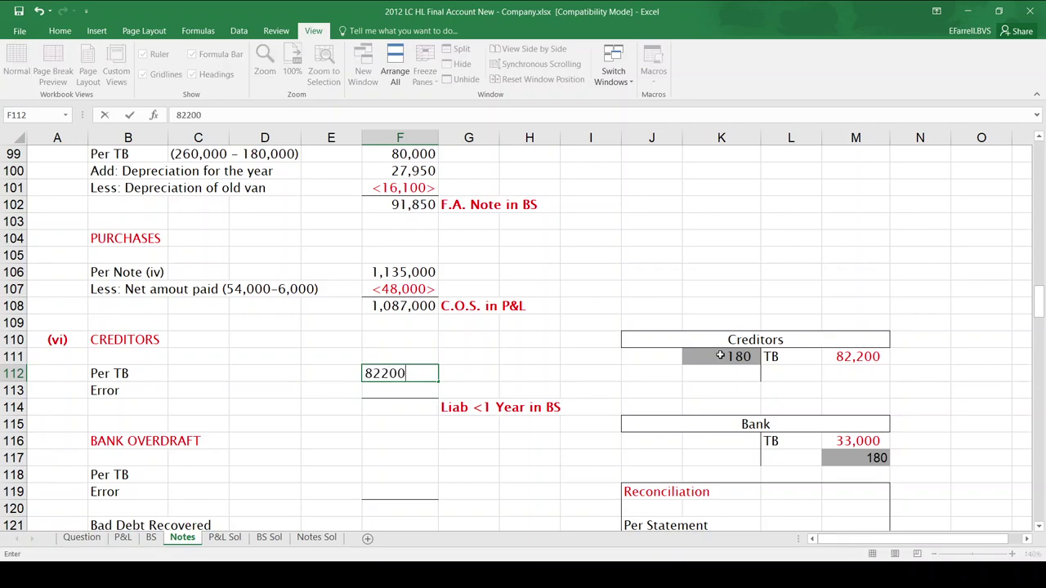
key(Return)
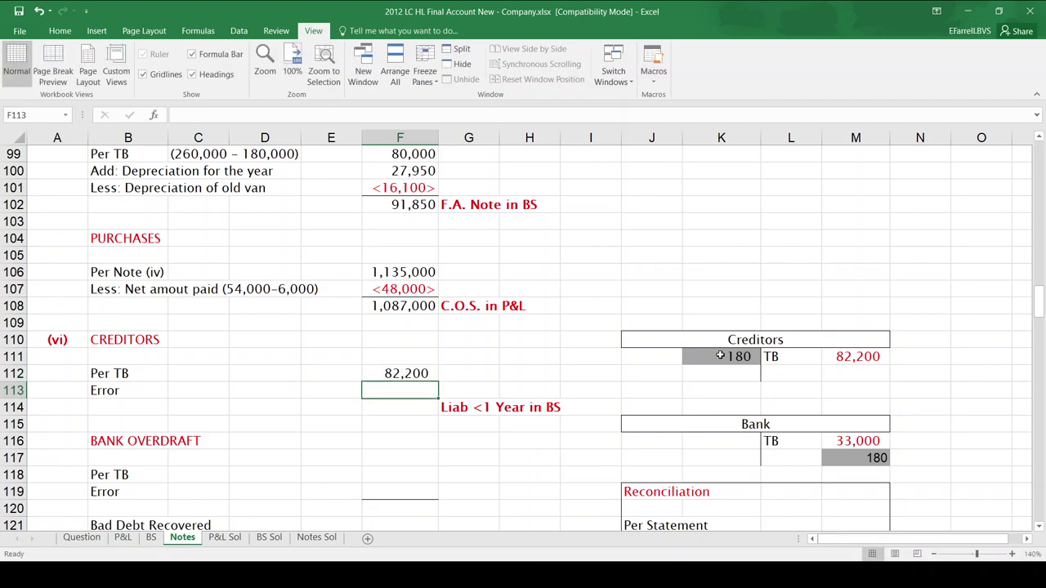
text(-1)
text(80)
key(Return)
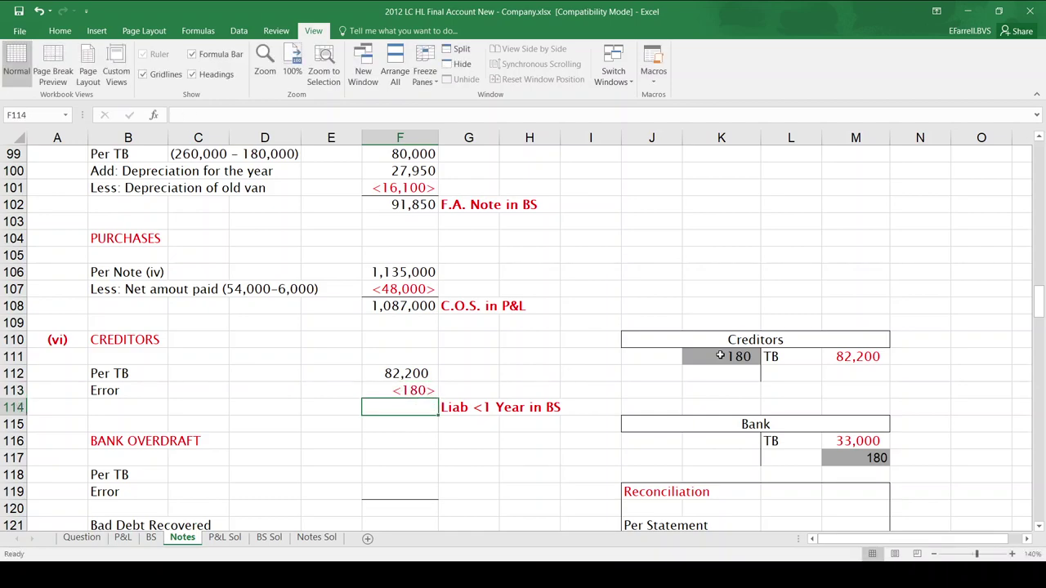
key(alt+equal)
key(Return)
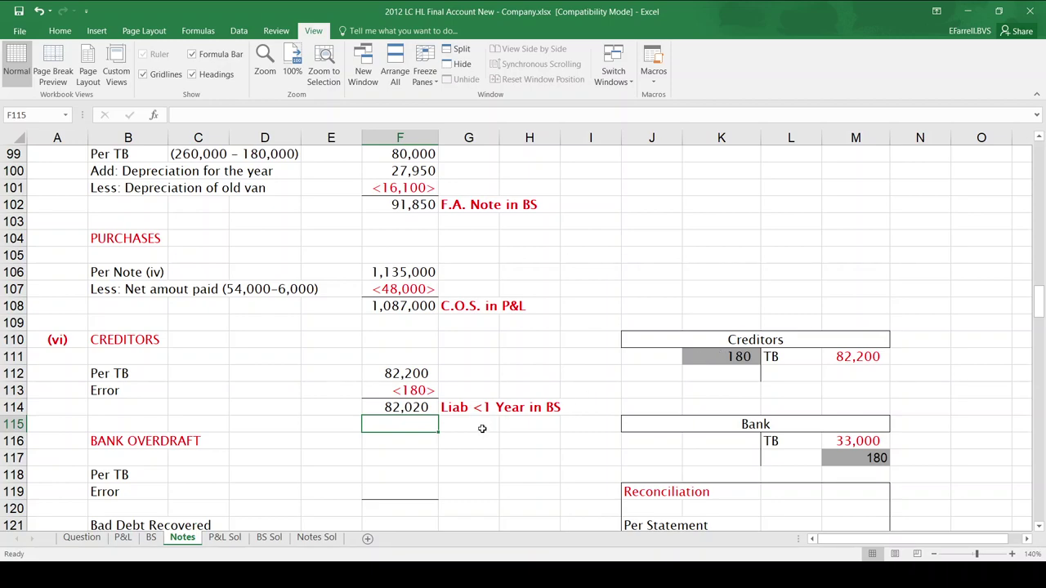
Step: Fill the Bank Overdraft working with 33,000 per TB in F118, an error of 180 in F119 and their sum in F120
click(394, 473)
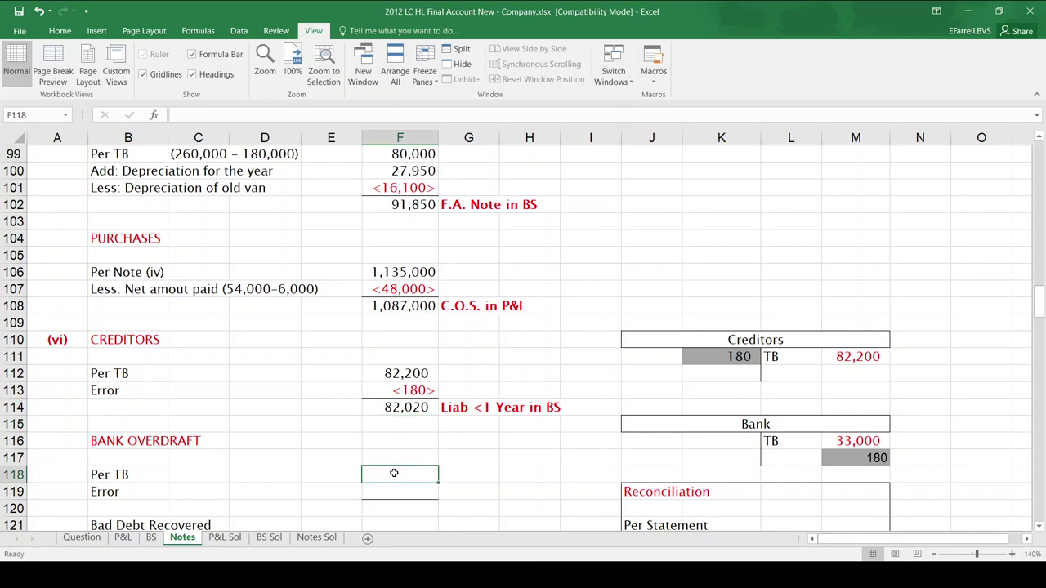
text(33000)
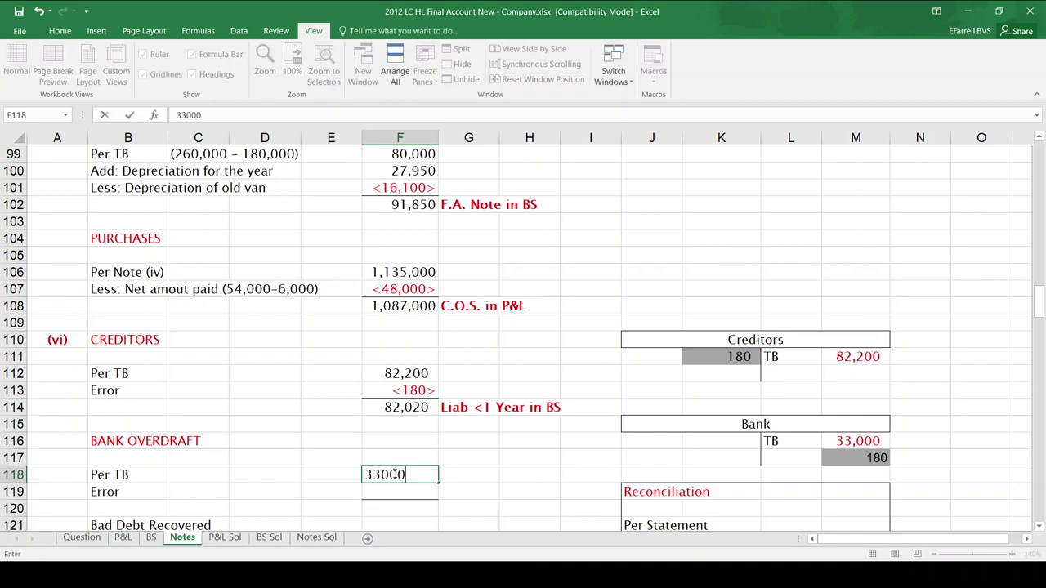
key(Return)
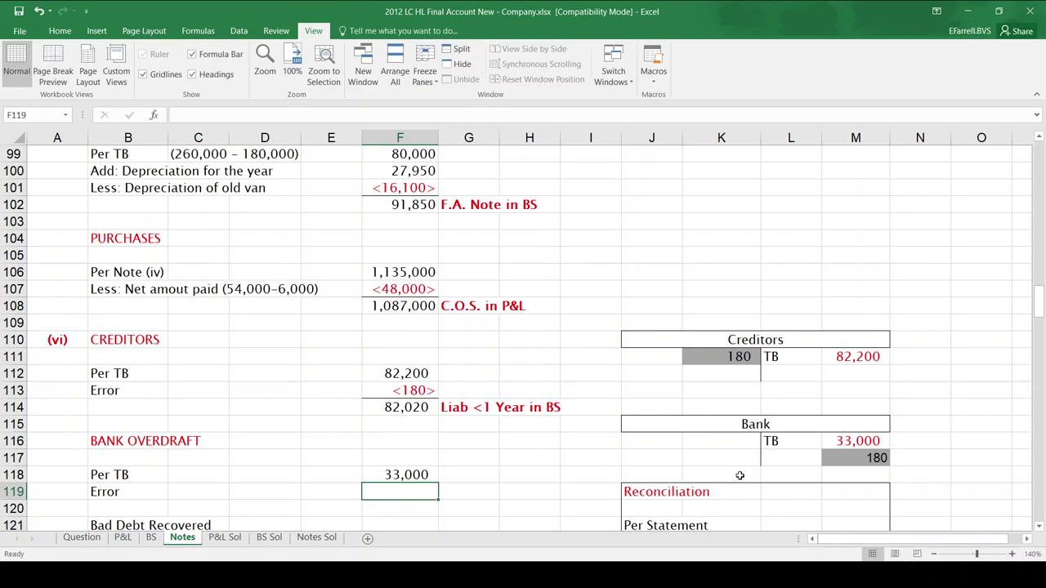
text(180)
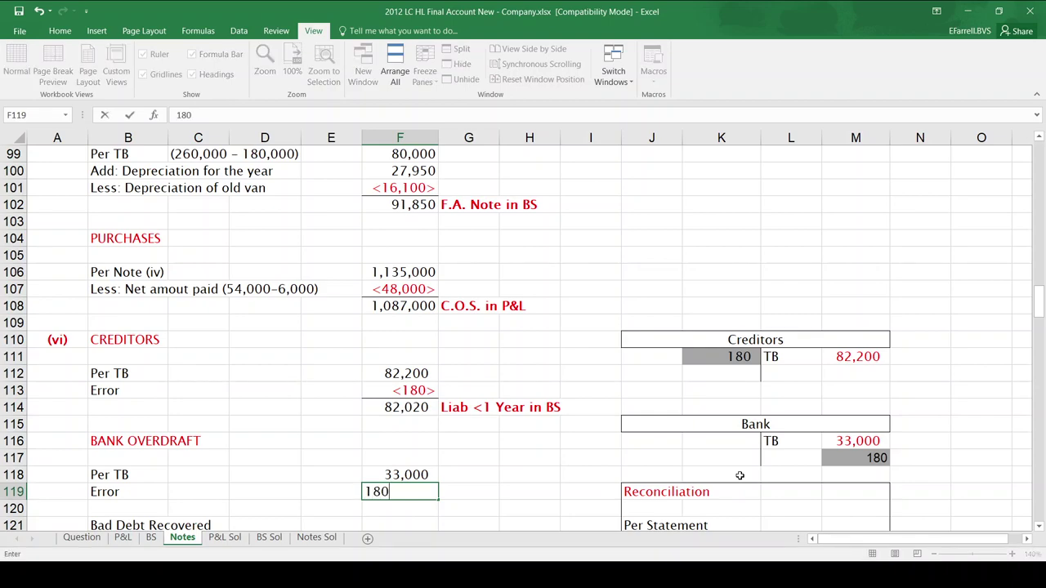
key(Return)
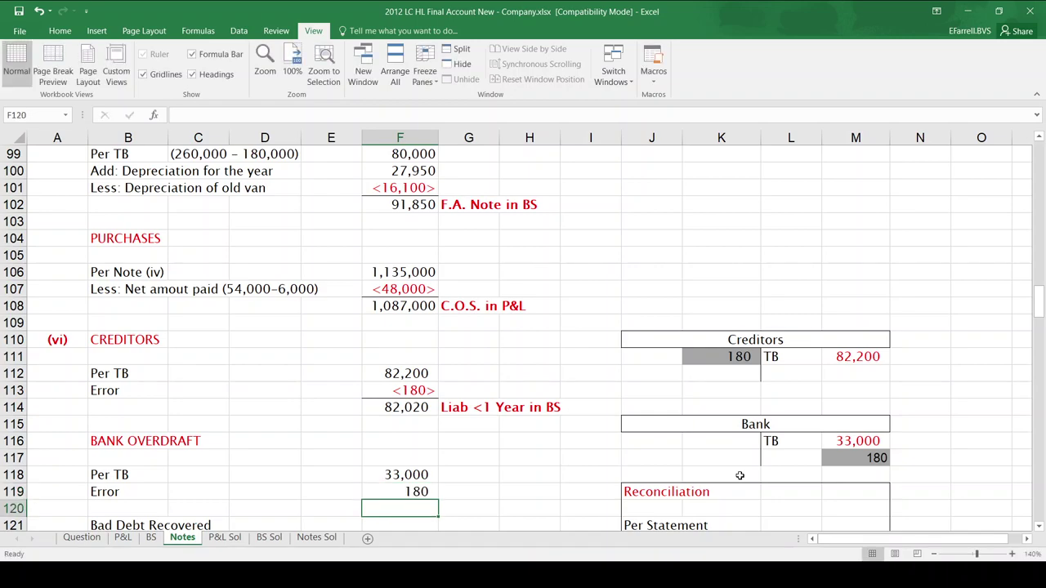
key(alt+equal)
key(Return)
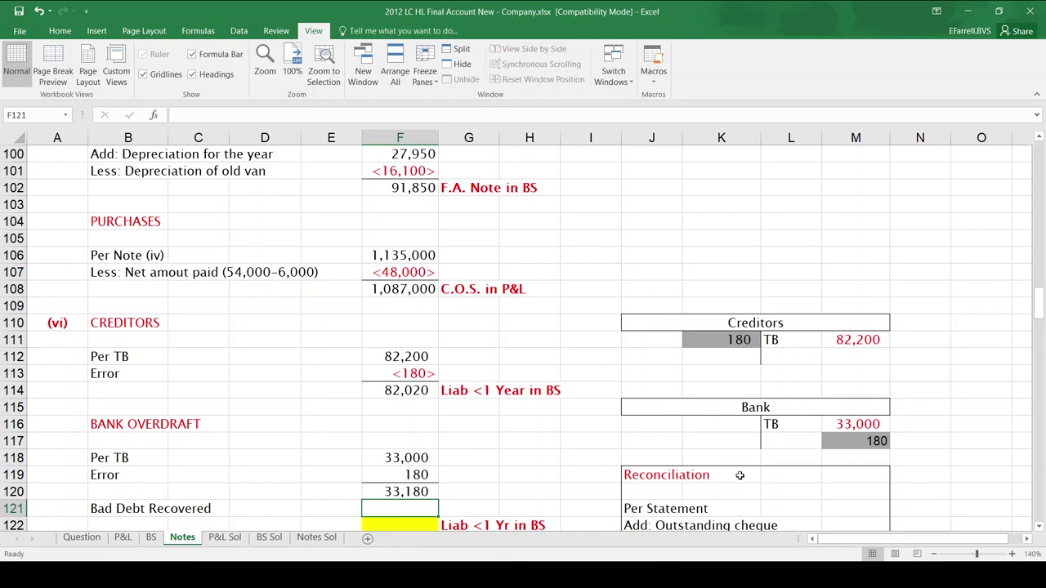
Step: Review note (vi) on the Question sheet and enter 900 as the amount received from the bankrupt debtor in K126 on Notes
click(82, 539)
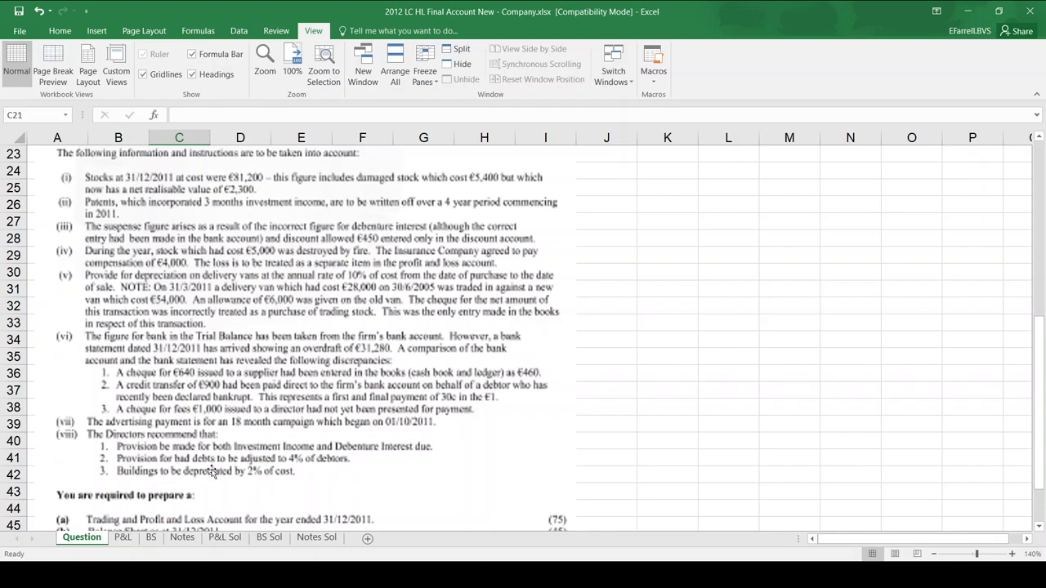
click(176, 536)
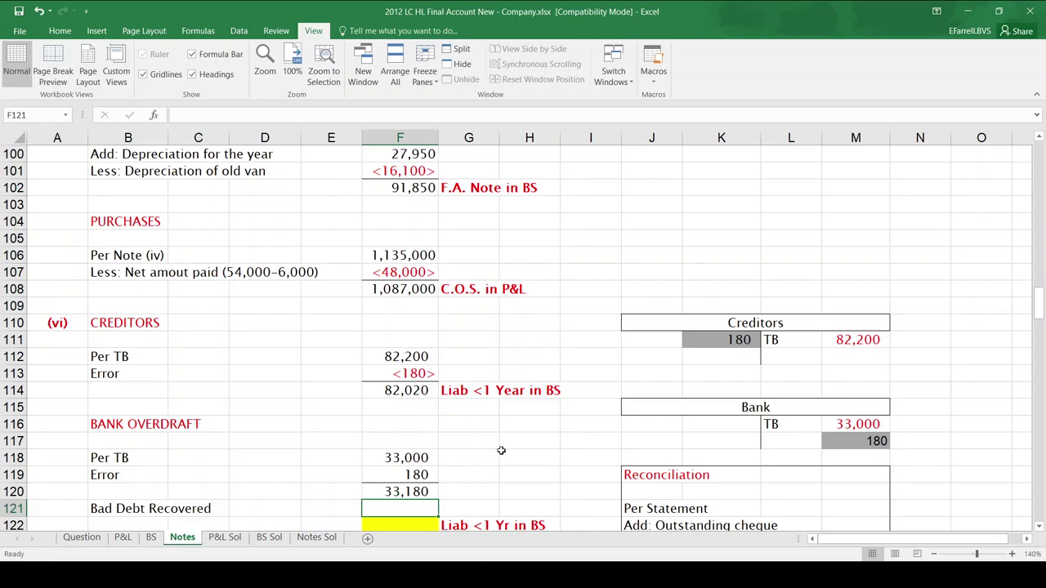
click(502, 454)
key(Down)
key(Down)
key(Down)
key(Down)
key(Down)
key(Down)
key(Down)
key(Down)
key(Down)
key(Down)
key(Down)
key(Down)
key(Down)
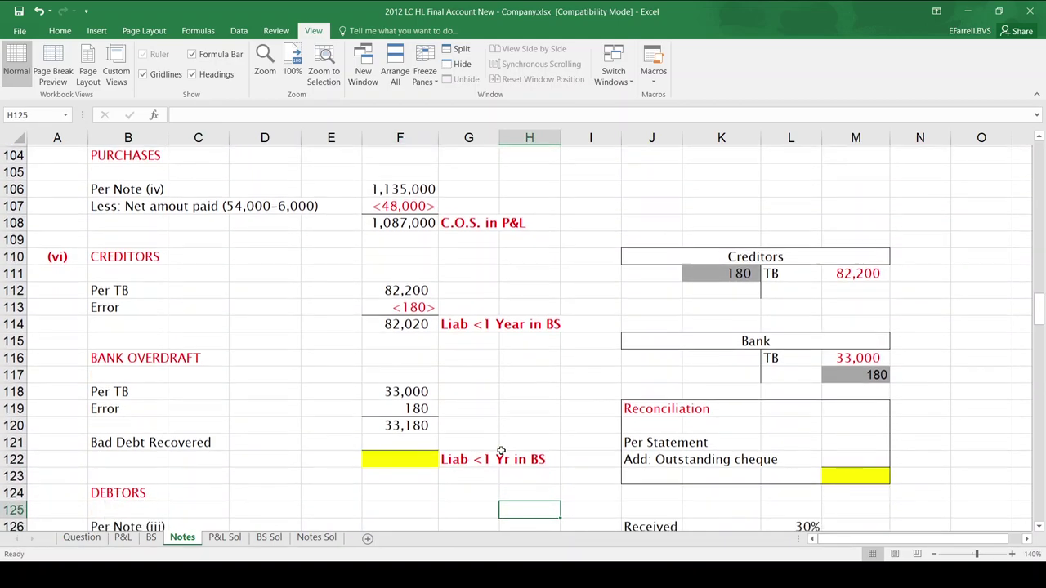
key(Down)
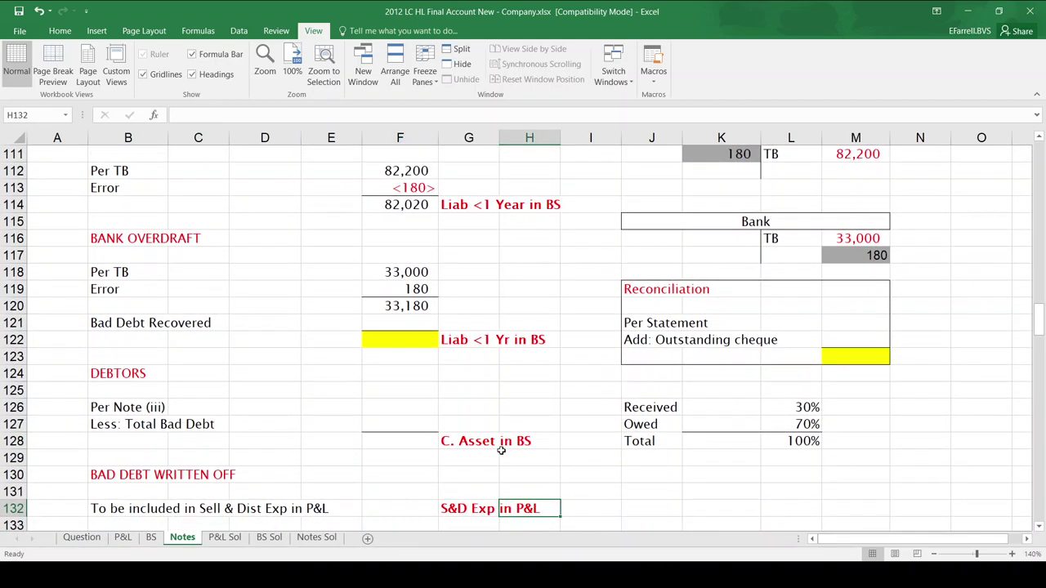
click(733, 405)
text(900)
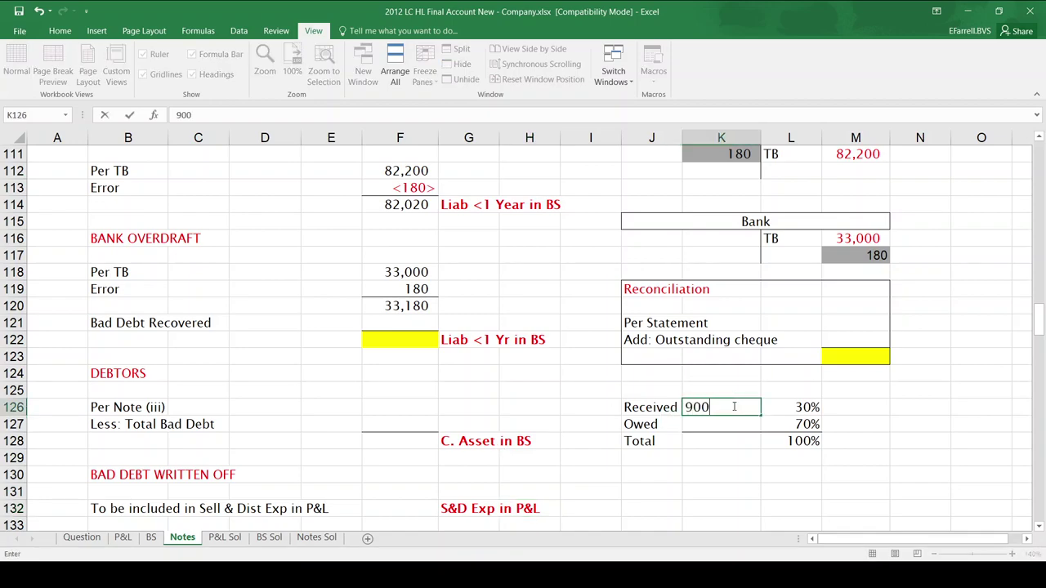
key(Return)
Step: Calculate the debtor's total debt in K128 with =K126/L126*L128
key(Return)
text(=)
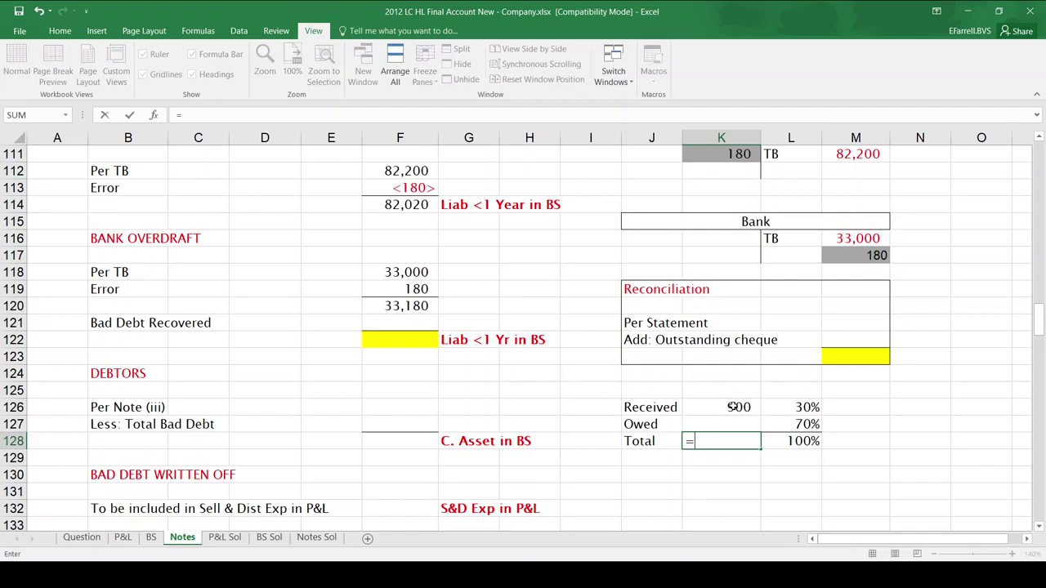
click(733, 406)
text(/)
click(735, 406)
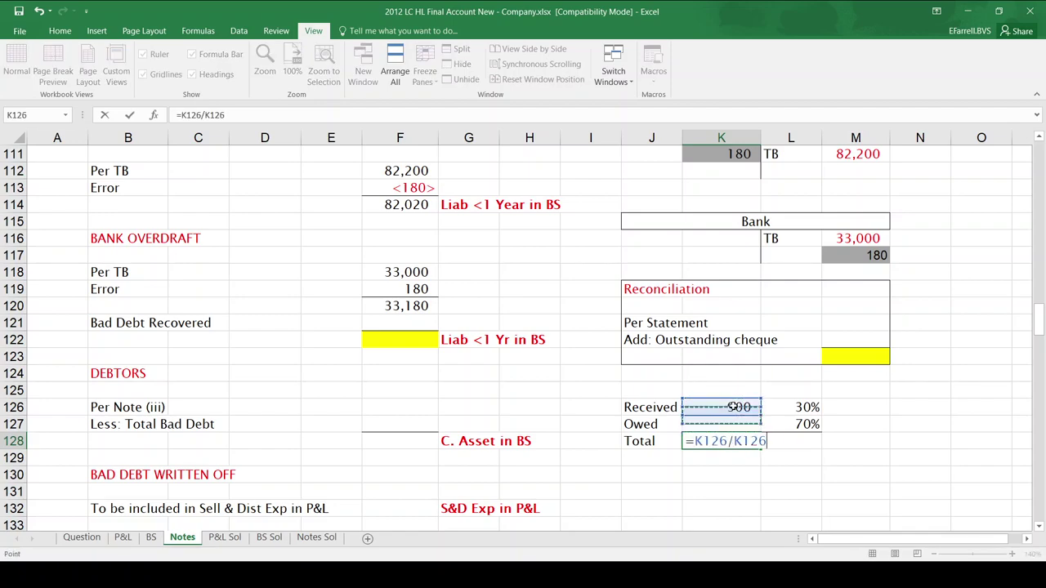
key(Right)
text(*)
key(Right)
key(Return)
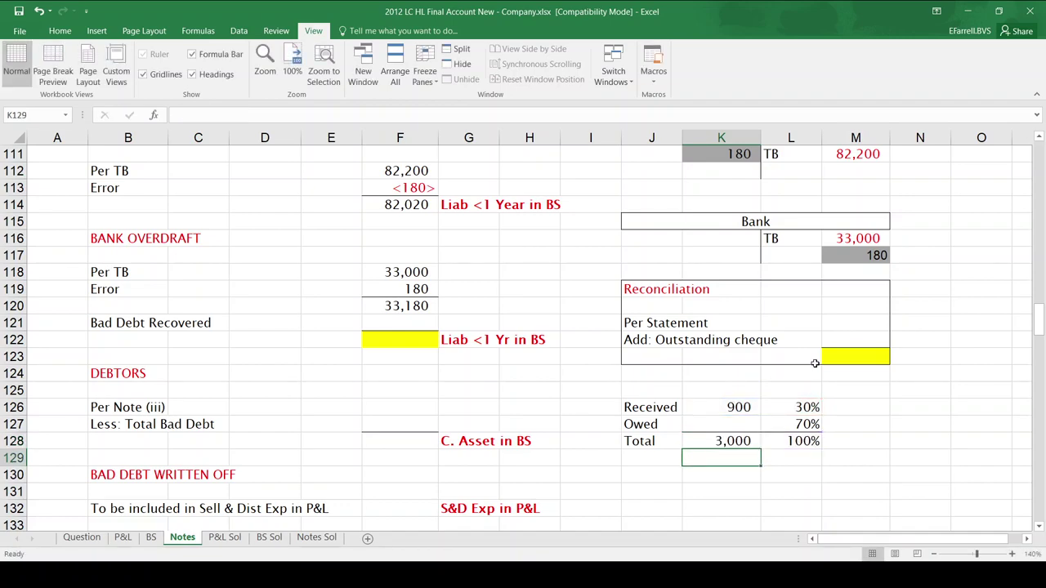
Step: Enter 2,100 in K127 as the 70% still owed by the debtor
key(Up)
key(Up)
text(2,1)
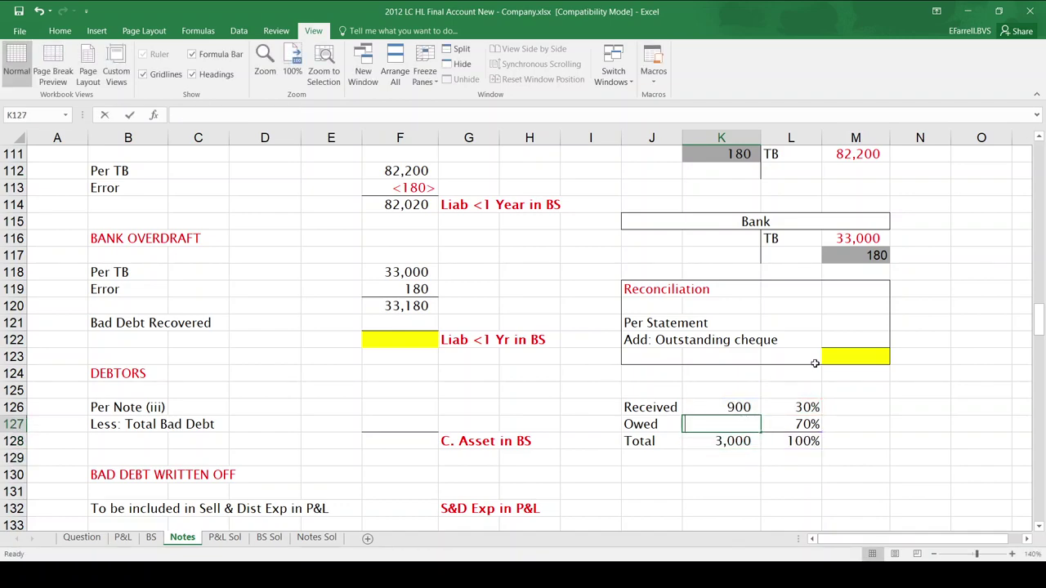
text(00)
key(Return)
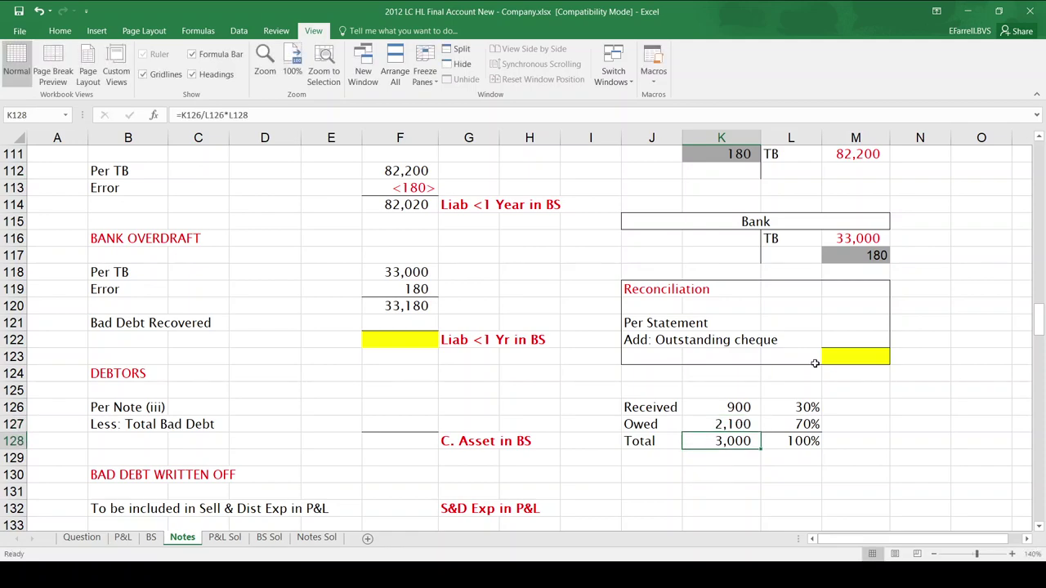
Step: Enter -900 as the bad debt recovered in F121 of the Bank Overdraft working
key(Left)
key(Up)
key(Up)
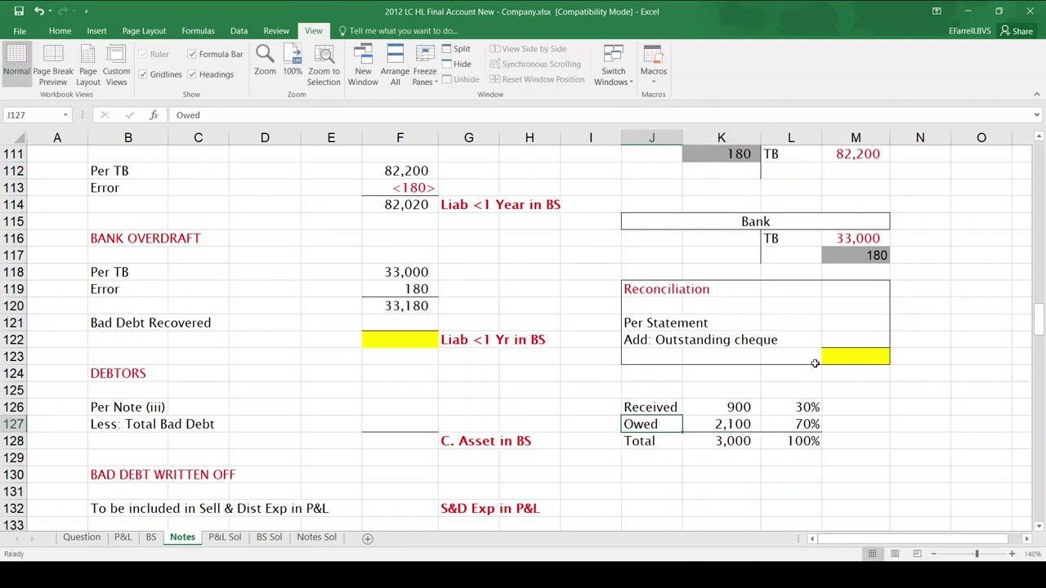
key(Left)
key(Left)
key(Left)
key(Up)
key(Up)
key(Left)
key(Left)
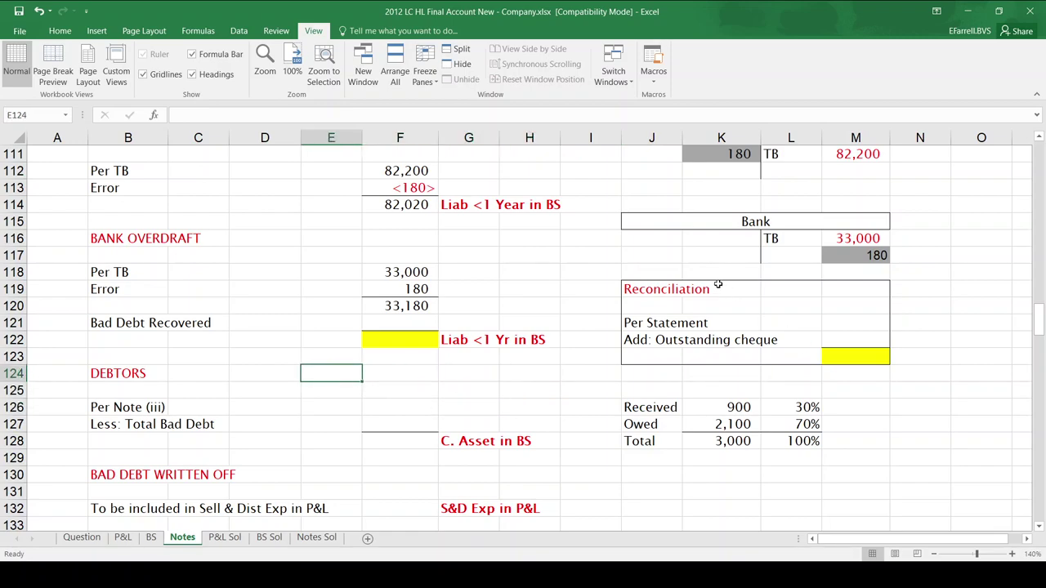
click(392, 322)
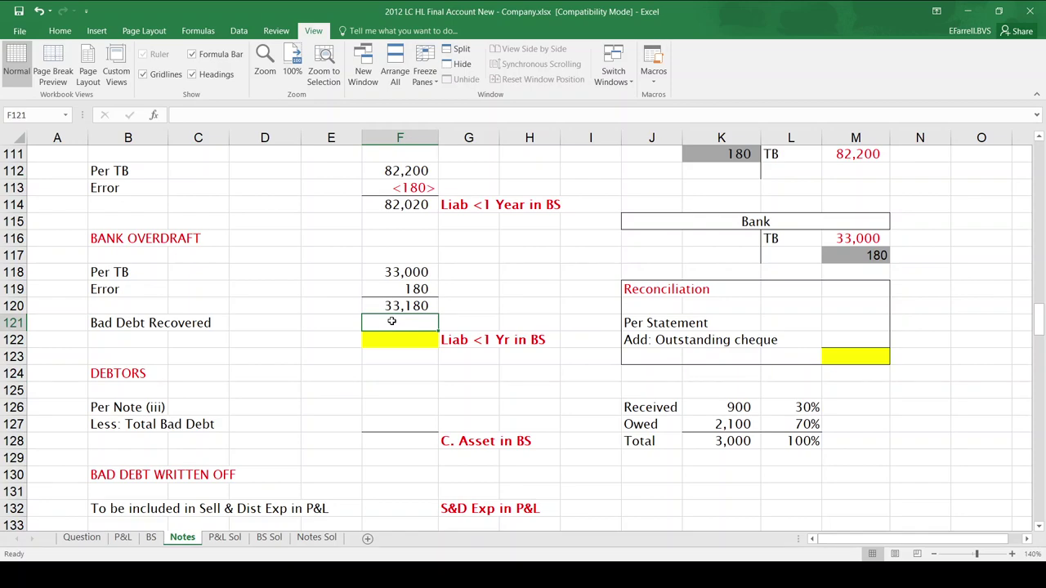
text(-900)
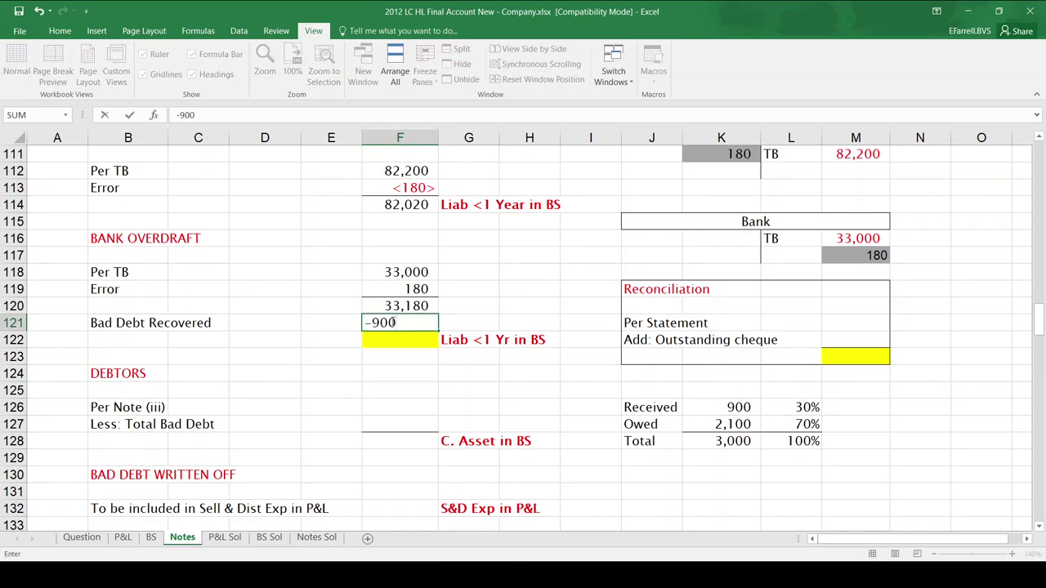
key(Return)
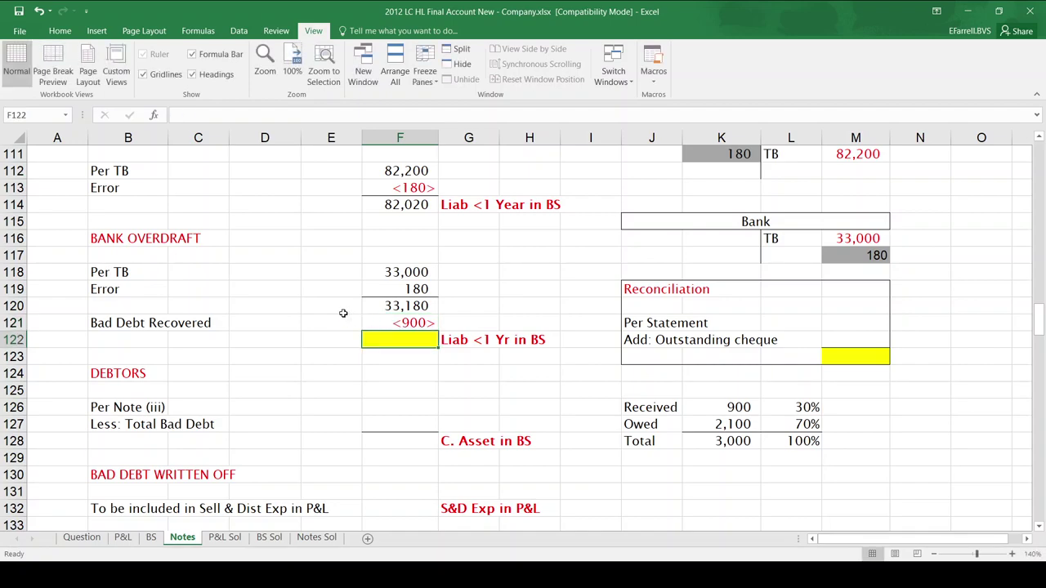
Step: Total the Bank Overdraft working in F122 by summing F120:F121
text(=SUM()
key(Up)
key(Up)
key(shift+Down)
key(Return)
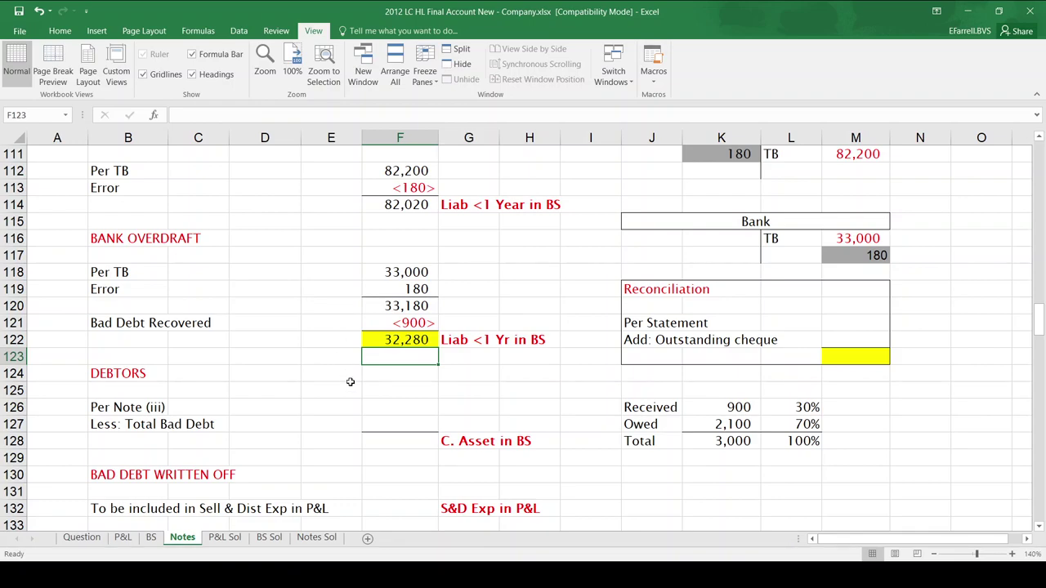
Step: Bring the debtors figure from note (iii) into F126 of the Debtors working with =F52
click(390, 406)
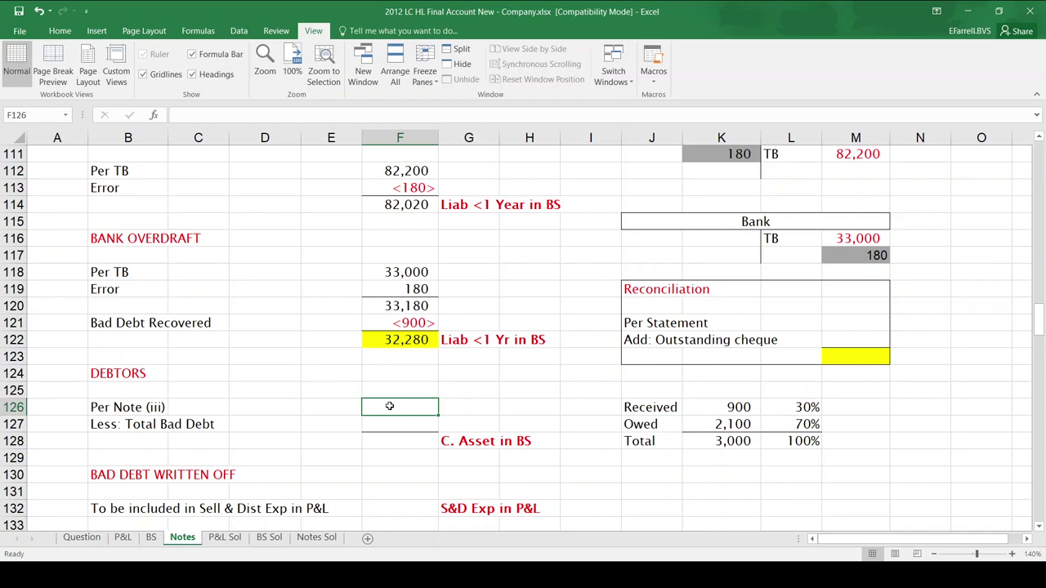
text(=)
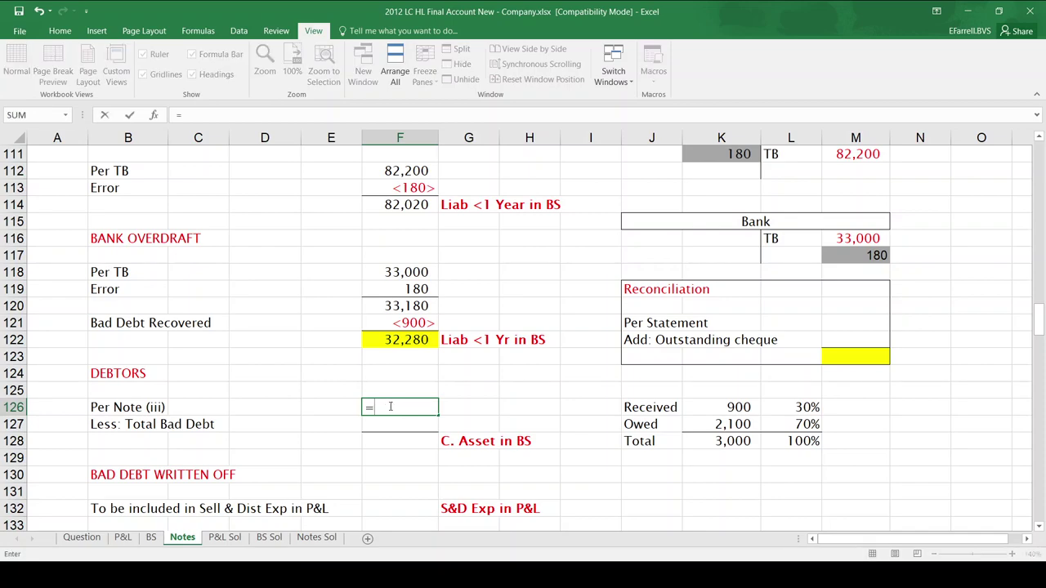
key(Up)
key(Up)
key(Up)
key(Up)
key(Up)
key(Up)
key(Up)
key(Up)
key(Up)
key(Up)
key(Up)
key(Up)
key(Up)
key(Up)
key(Up)
key(Up)
key(Up)
key(Up)
key(Up)
key(Up)
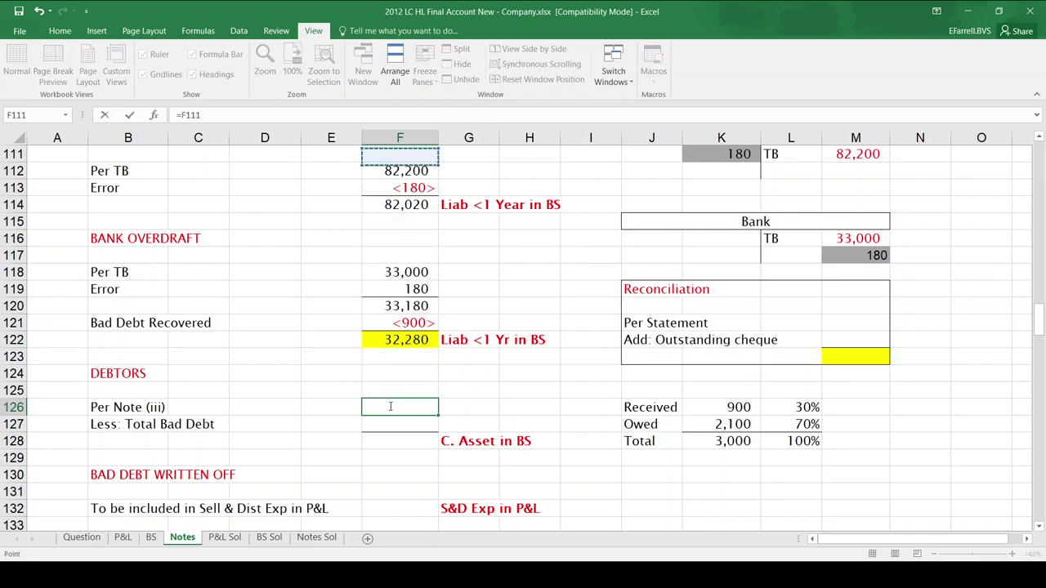
key(Up)
key(Up)
key(Up)
key(Up)
key(Up)
key(Up)
key(Up)
key(Up)
key(Up)
key(Up)
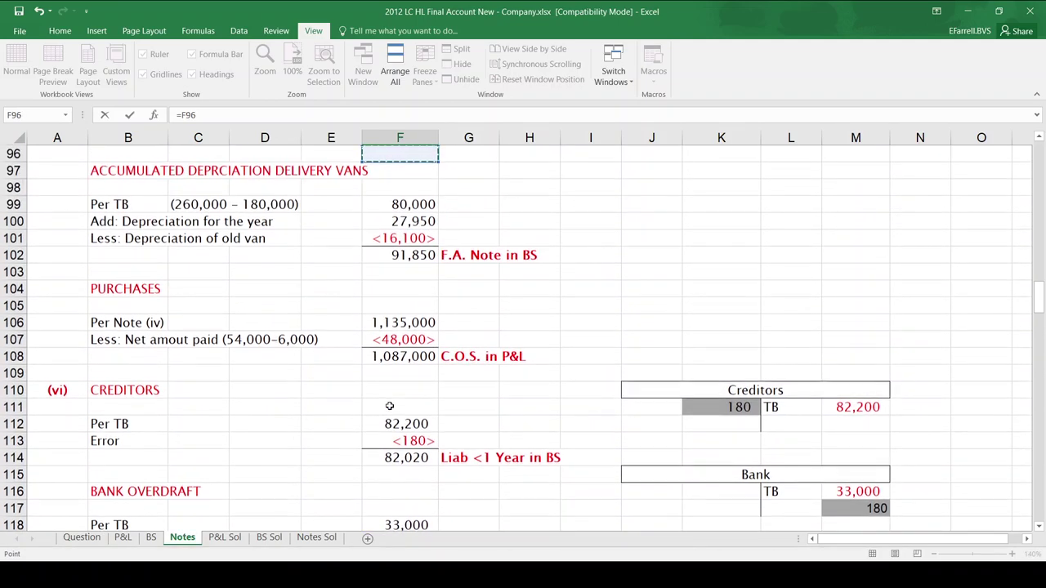
key(Up)
key(Up)
key(Up)
key(Up)
key(Up)
key(Up)
key(Up)
key(Up)
key(Up)
key(Up)
key(Up)
key(Up)
key(Up)
key(Up)
key(Up)
key(Up)
key(Up)
key(Up)
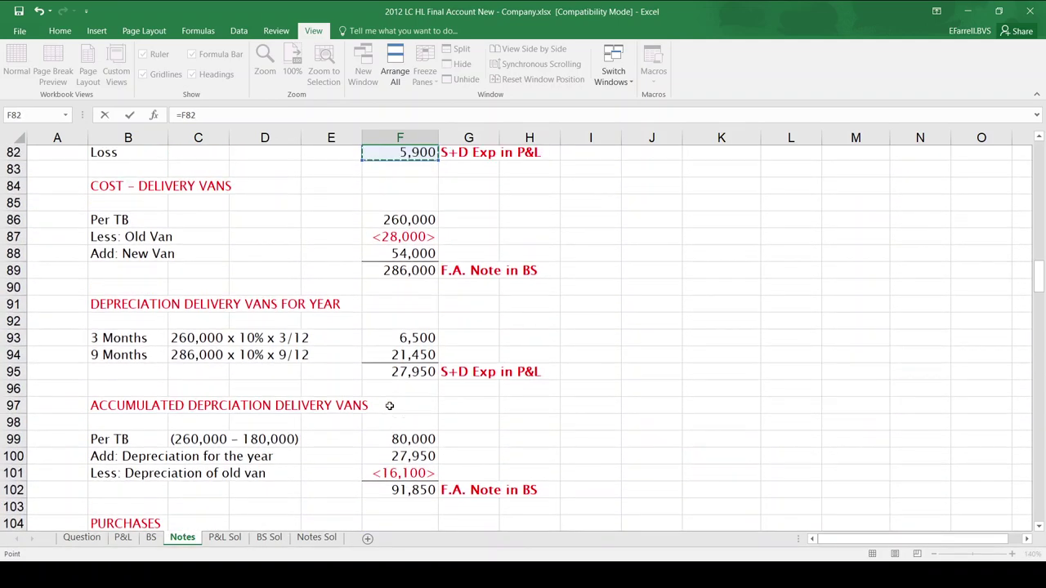
key(Up)
key(Up)
key(Up)
key(Up)
key(Up)
key(Up)
key(Up)
key(Up)
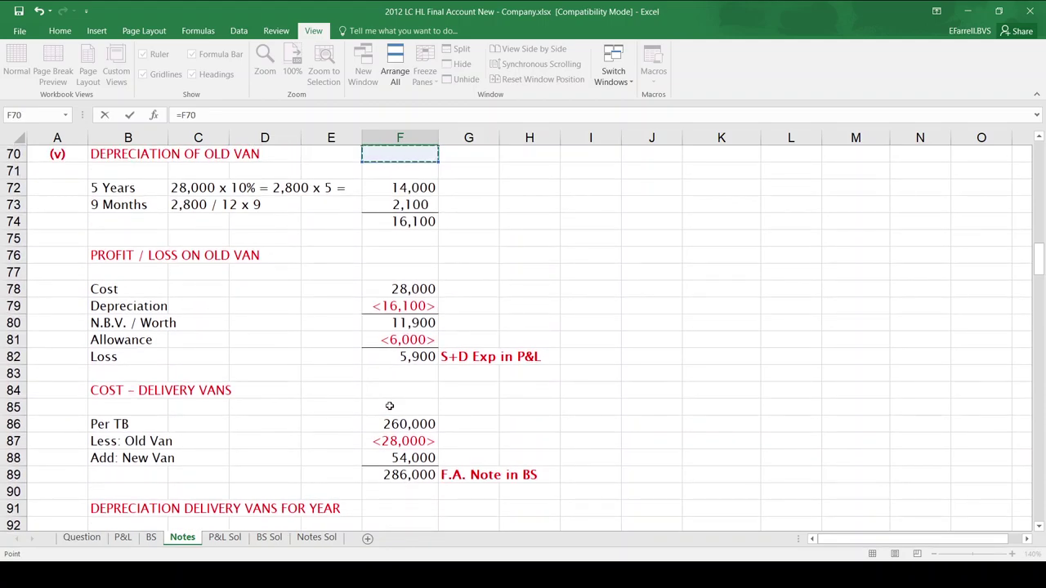
key(Up)
key(Up)
key(Up)
key(Up)
key(Up)
key(Up)
key(Up)
key(Up)
key(Up)
key(Up)
key(Up)
key(Up)
key(Up)
key(Up)
key(Up)
key(Up)
key(Up)
key(Up)
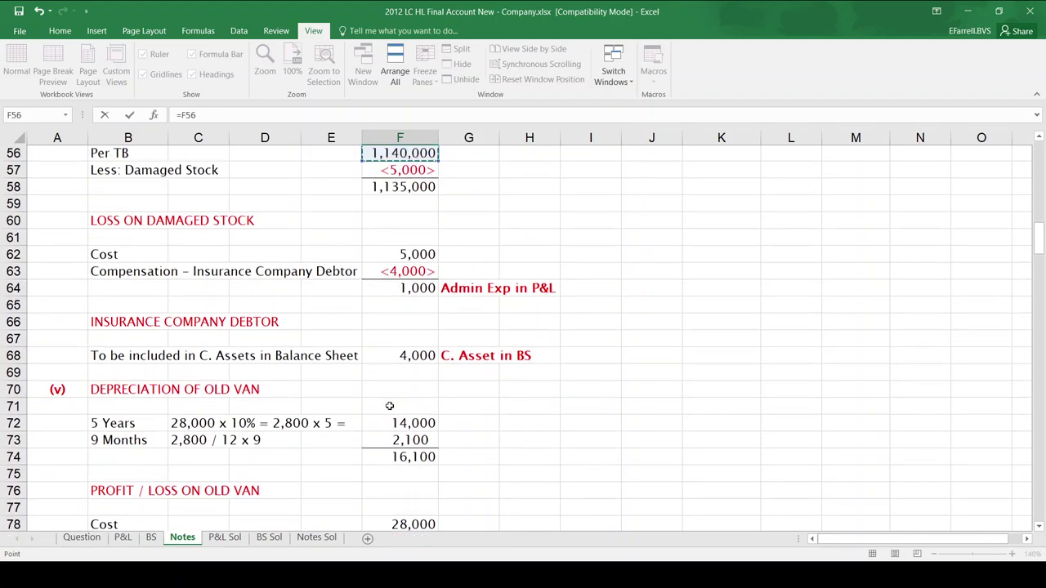
key(Up)
key(Up)
key(Up)
key(Up)
key(Up)
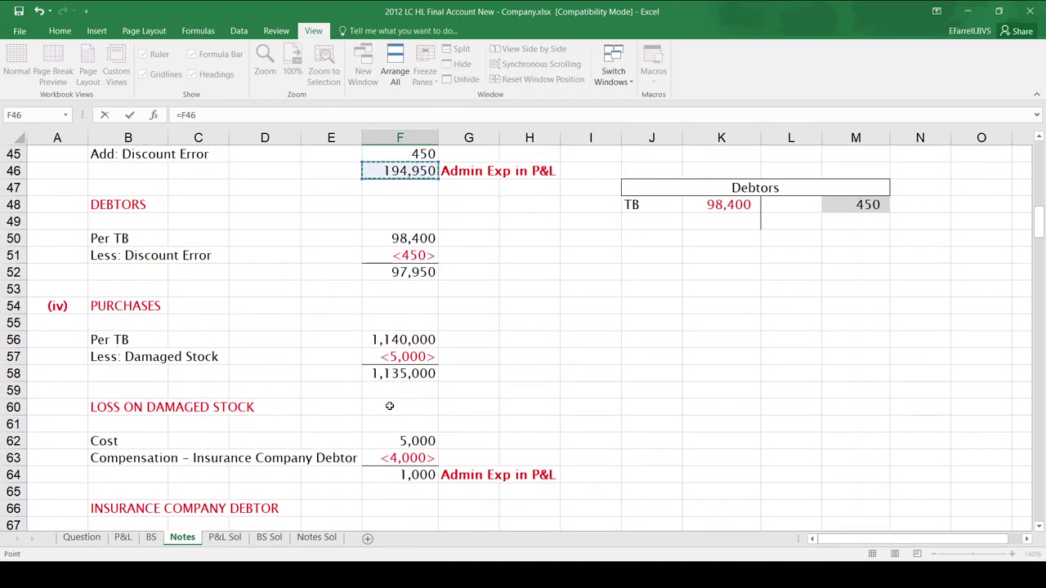
key(Down)
key(Down)
key(Down)
key(Down)
key(Down)
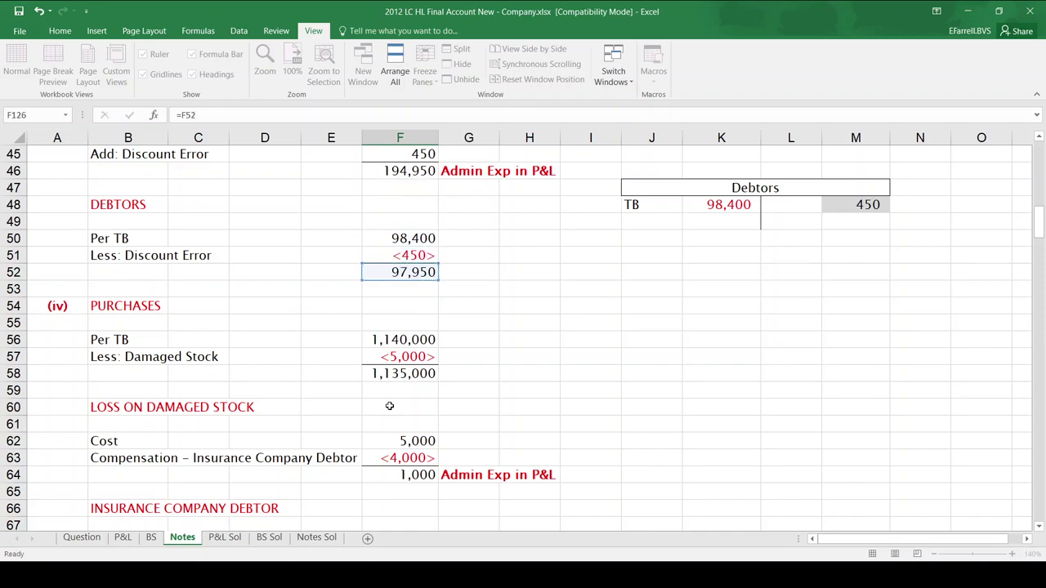
key(Return)
Step: Deduct the total bad debt by entering -3000 in F127 and total the Debtors working in F128 with =SUM(F126:F127)
scroll(389, 406, down, 1)
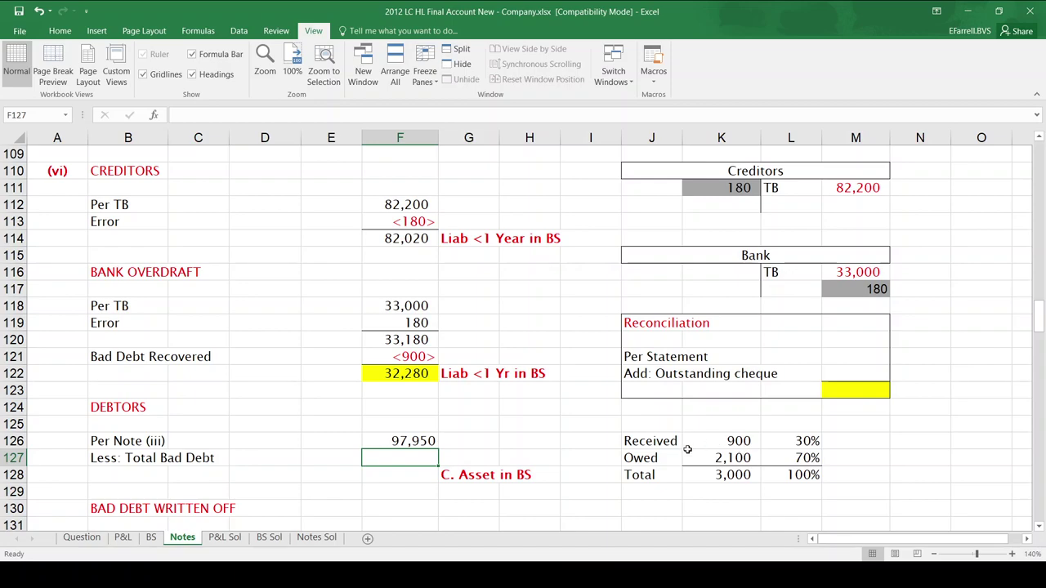
text(-3000)
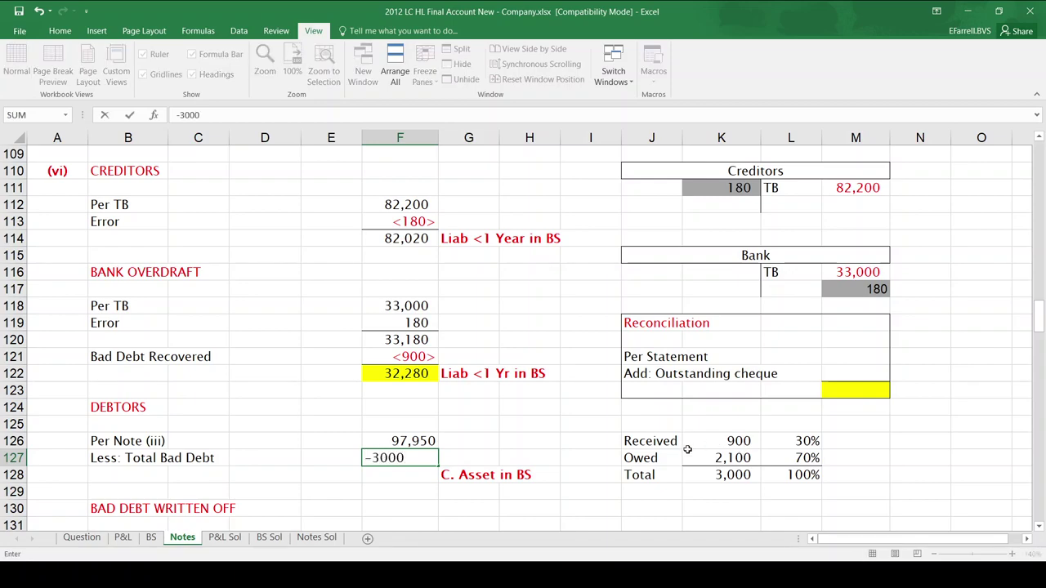
key(Return)
key(alt+equal)
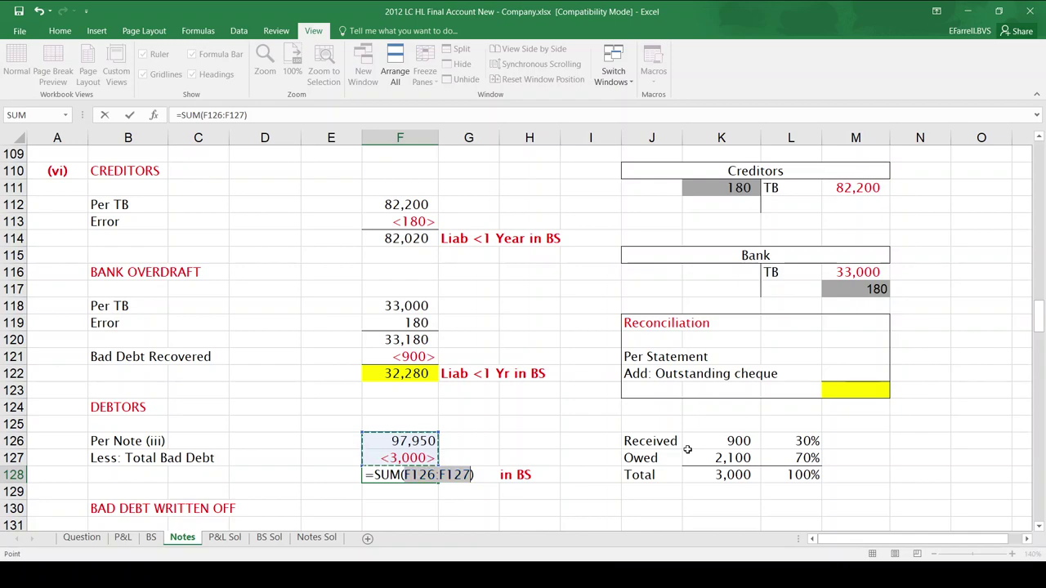
key(Return)
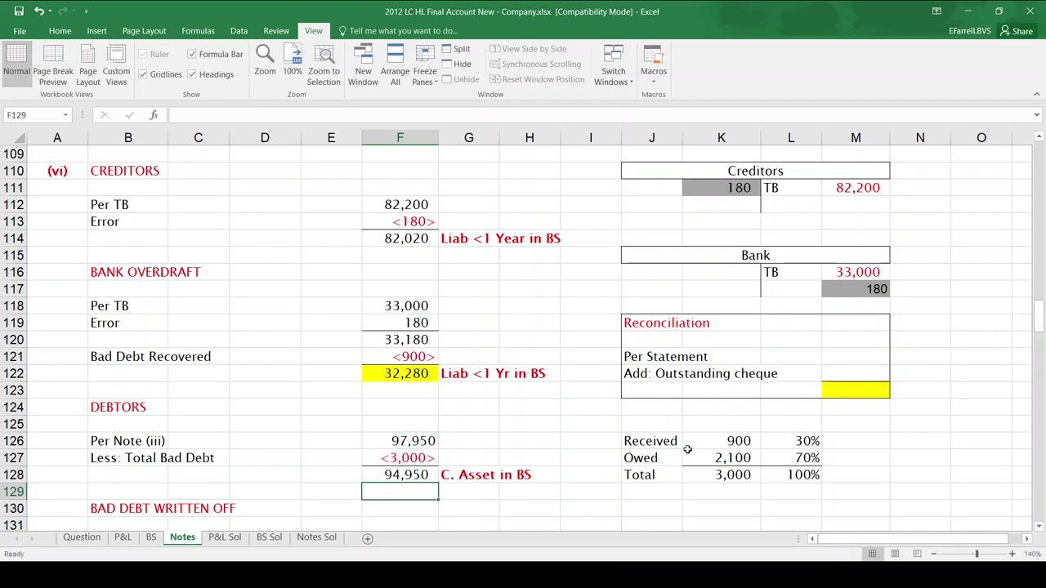
Step: Enter 2100 in F132 as the bad debt written off for selling and distribution expenses
key(Down)
key(Down)
key(Down)
key(Down)
key(Down)
key(Up)
key(Up)
click(723, 393)
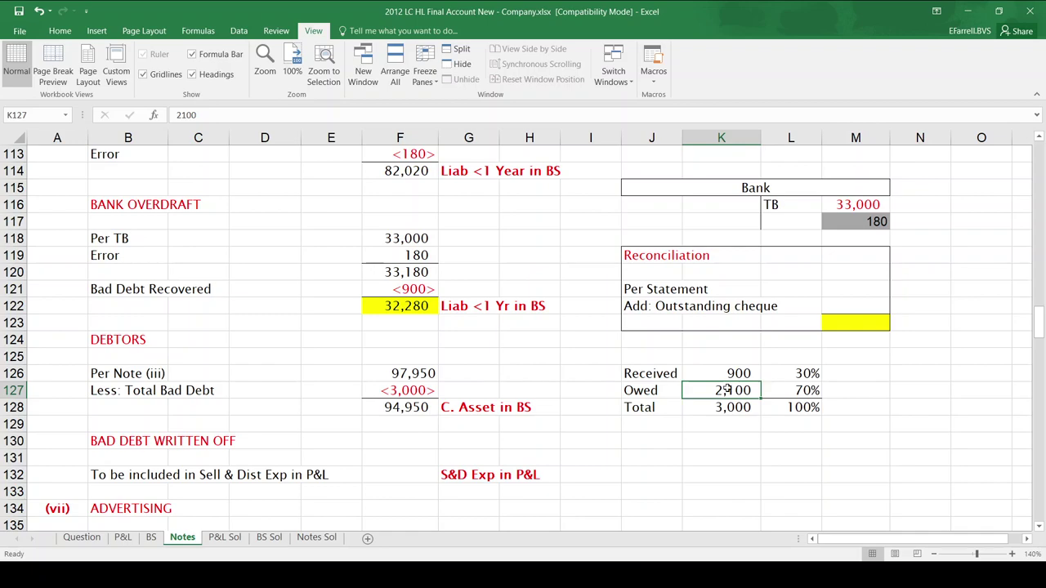
click(424, 475)
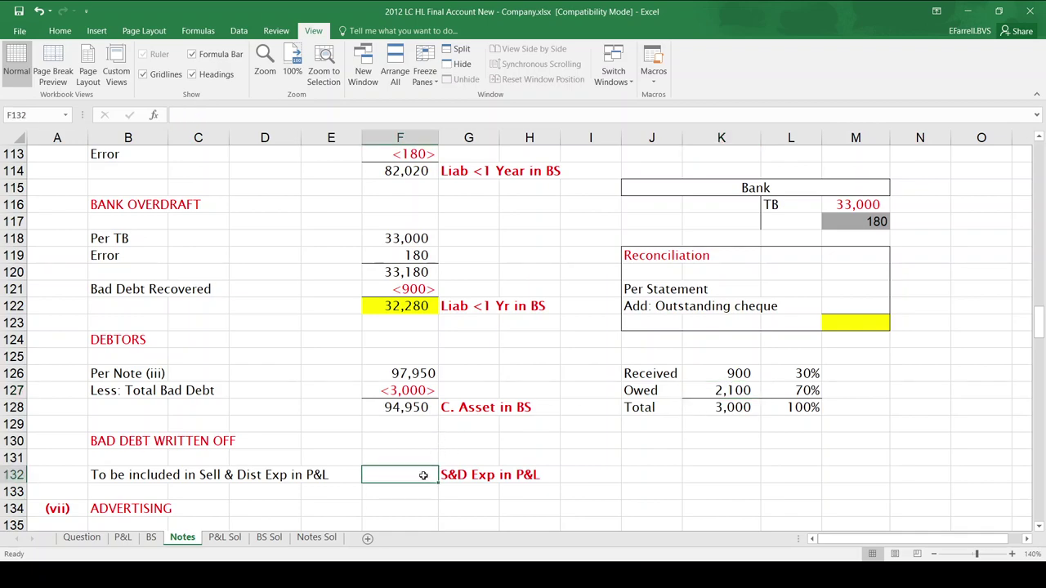
text(2100)
key(Return)
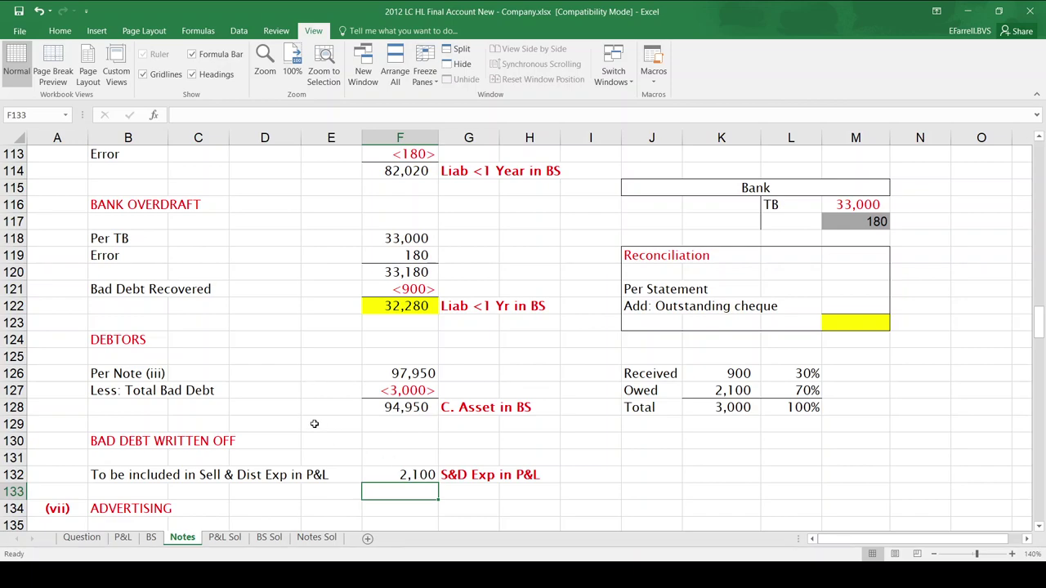
Step: Check note (vi) on the Question sheet and enter the bank statement overdraft of 31280 in M121 of the Reconciliation on Notes
click(97, 537)
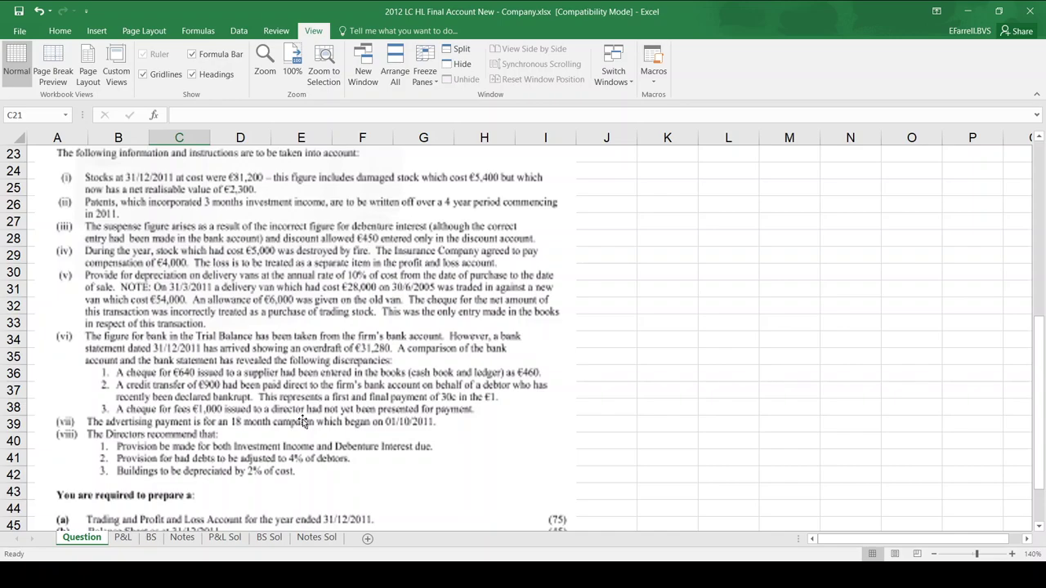
click(182, 537)
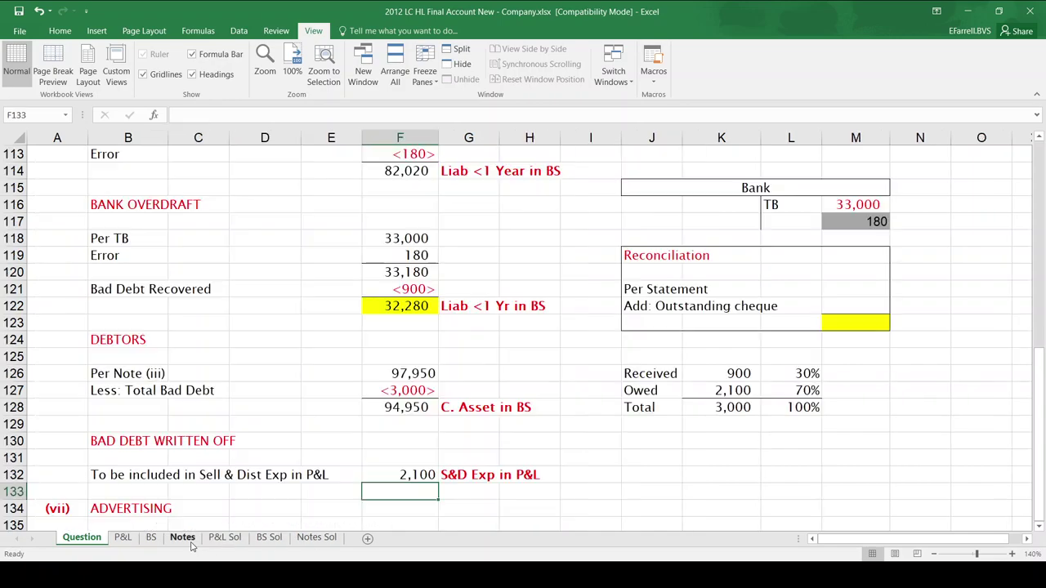
click(851, 287)
click(104, 537)
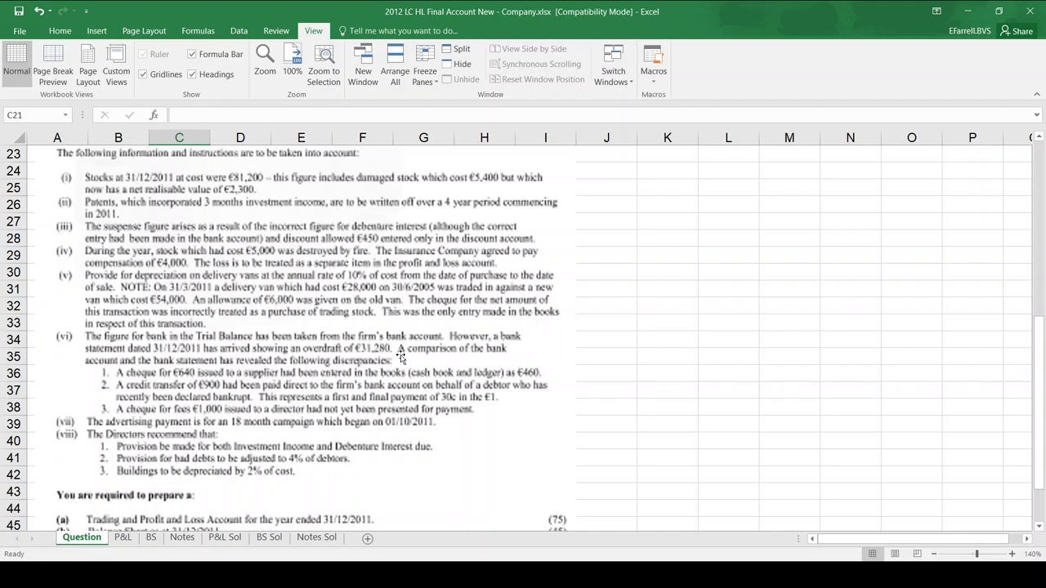
click(181, 537)
text(31280)
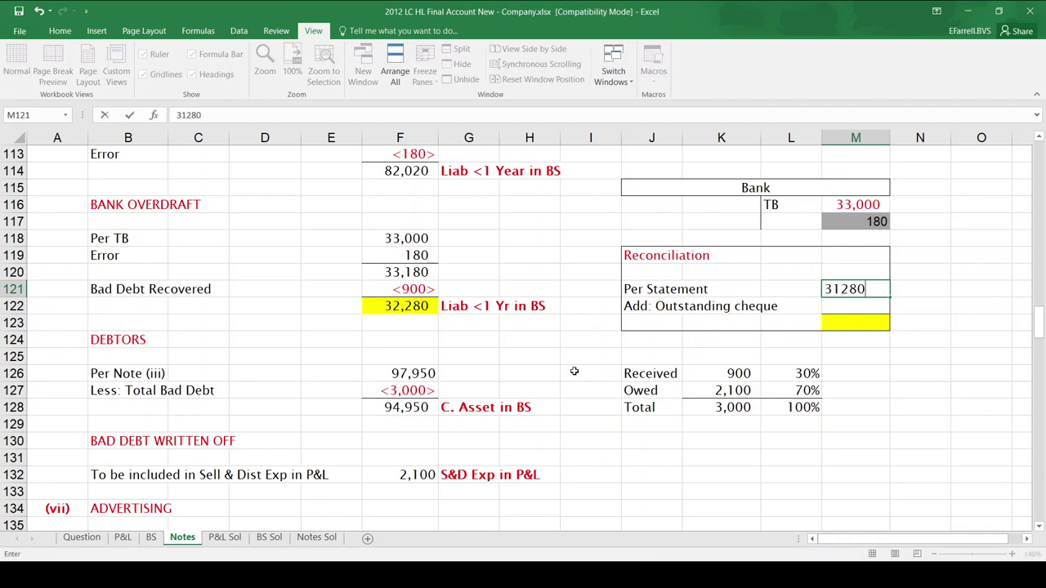
key(Return)
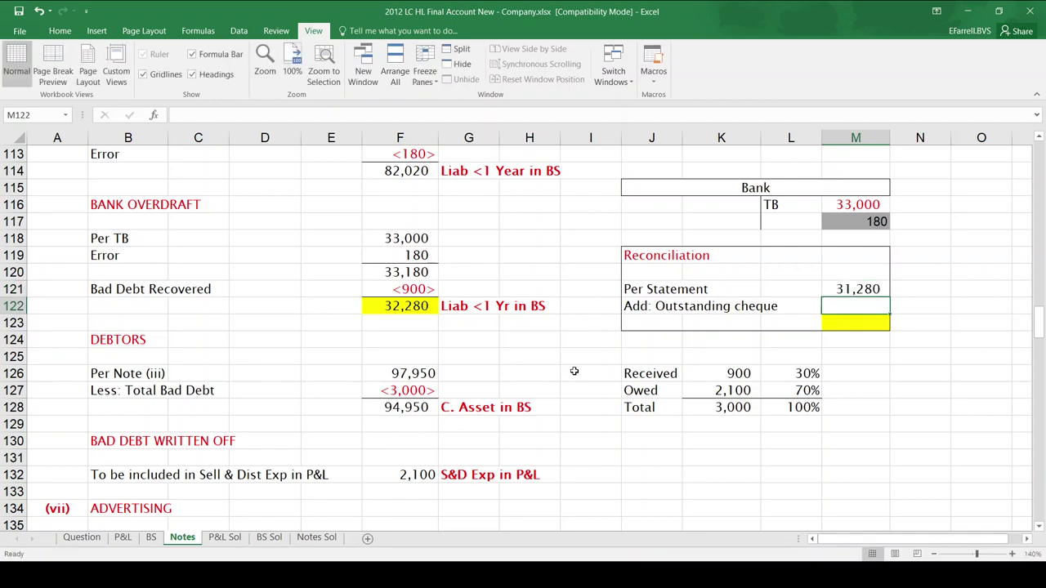
Step: Add the outstanding cheque of 1000 in M122 and total the Reconciliation in M123
text(1000)
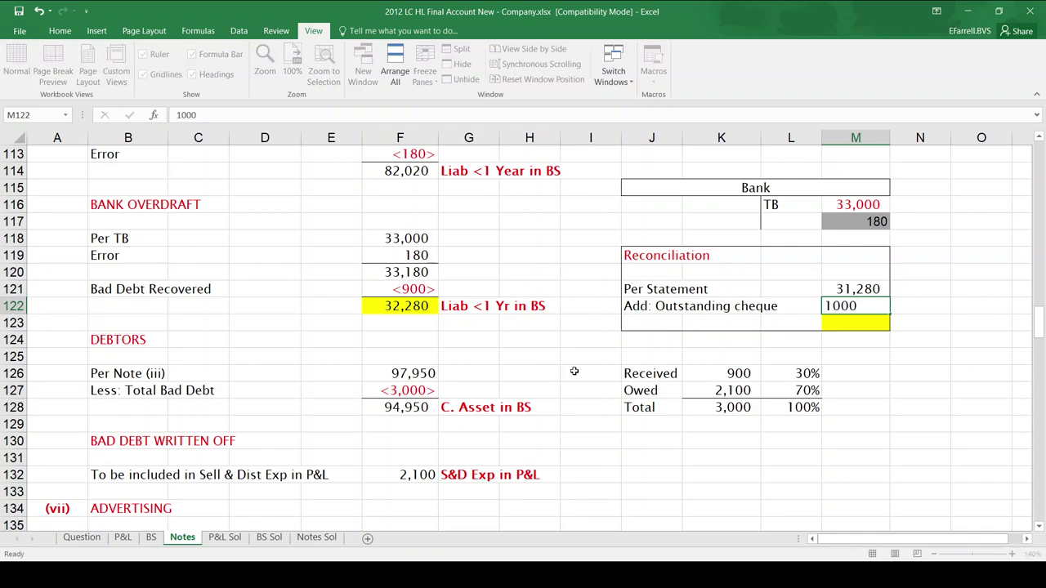
key(Return)
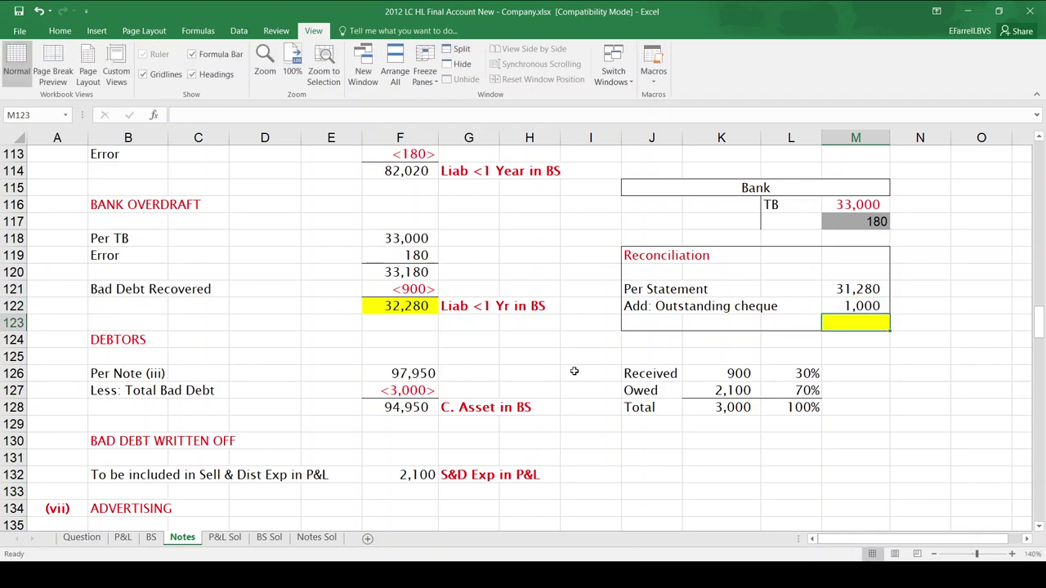
key(alt+equal)
key(Return)
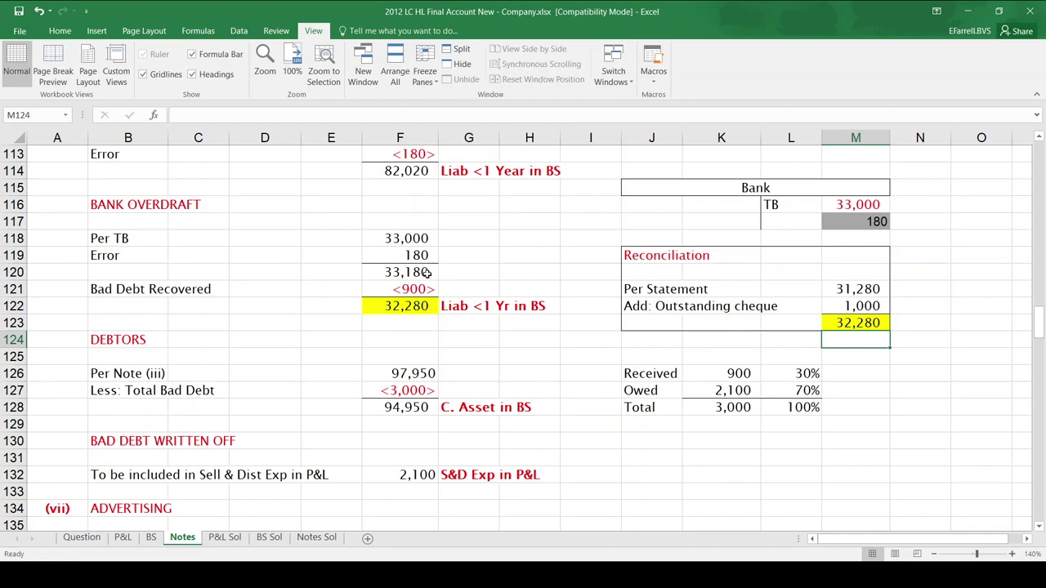
Step: Check note (vii) on the Question sheet and enter the trial balance advertising figure of 4800 in F136 on Notes
click(396, 325)
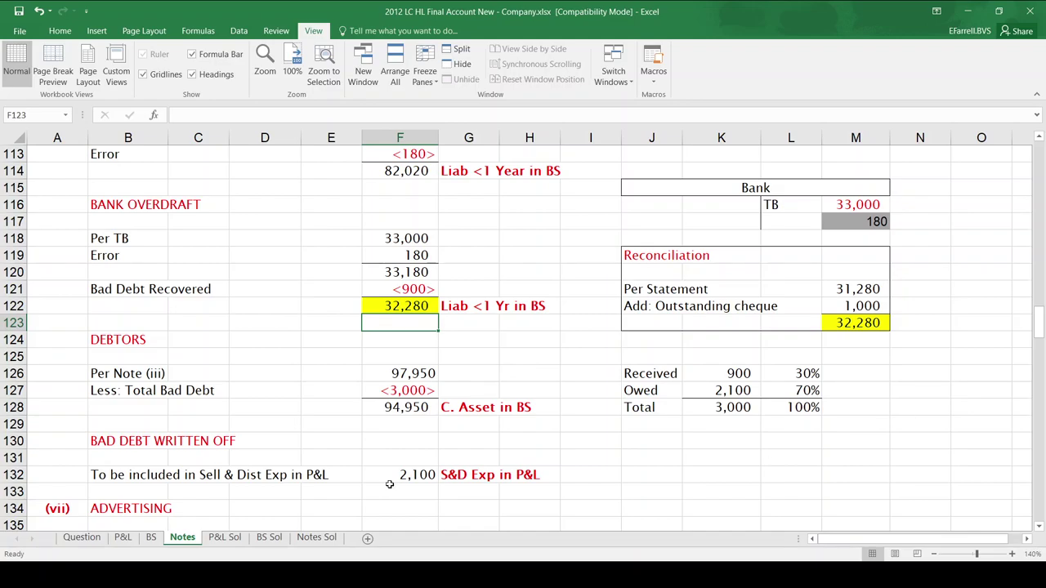
click(75, 539)
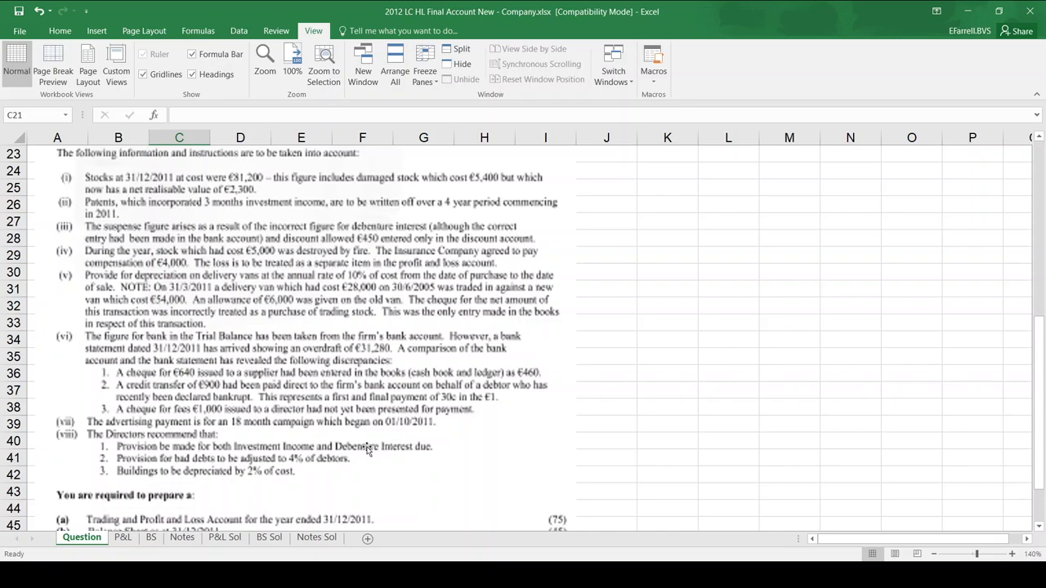
click(182, 537)
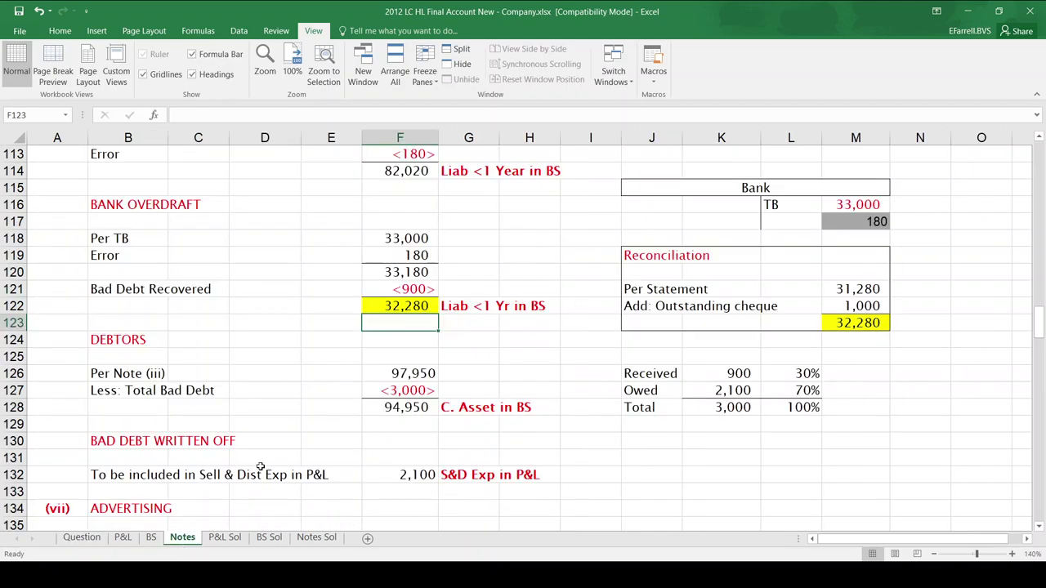
click(262, 460)
key(Down)
key(Down)
key(Down)
key(Down)
key(Down)
key(Down)
key(Down)
key(Down)
key(Down)
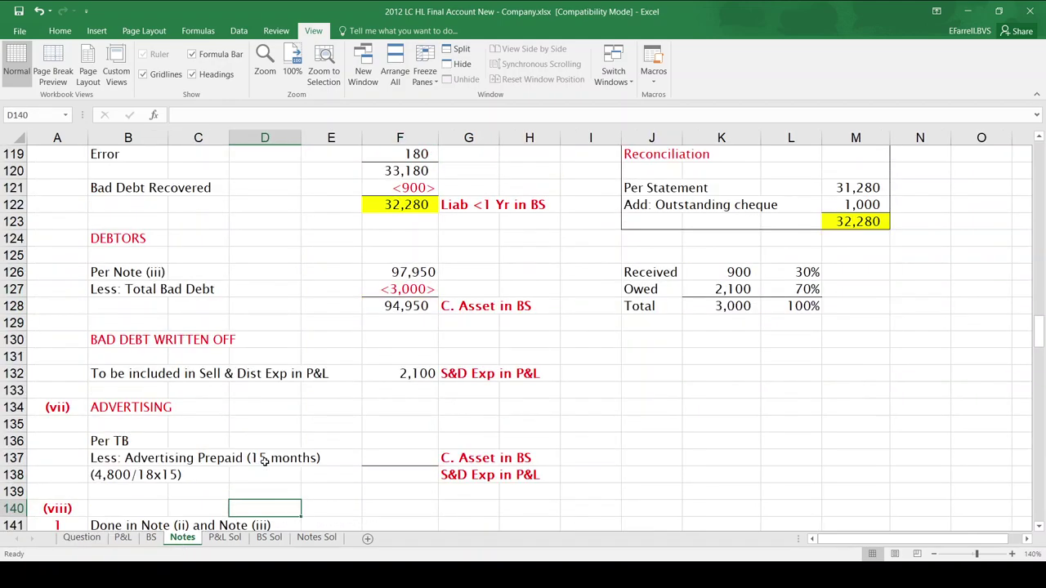
key(Down)
key(Down)
key(Down)
key(Up)
key(Up)
key(Up)
key(Up)
key(Up)
key(Up)
key(Up)
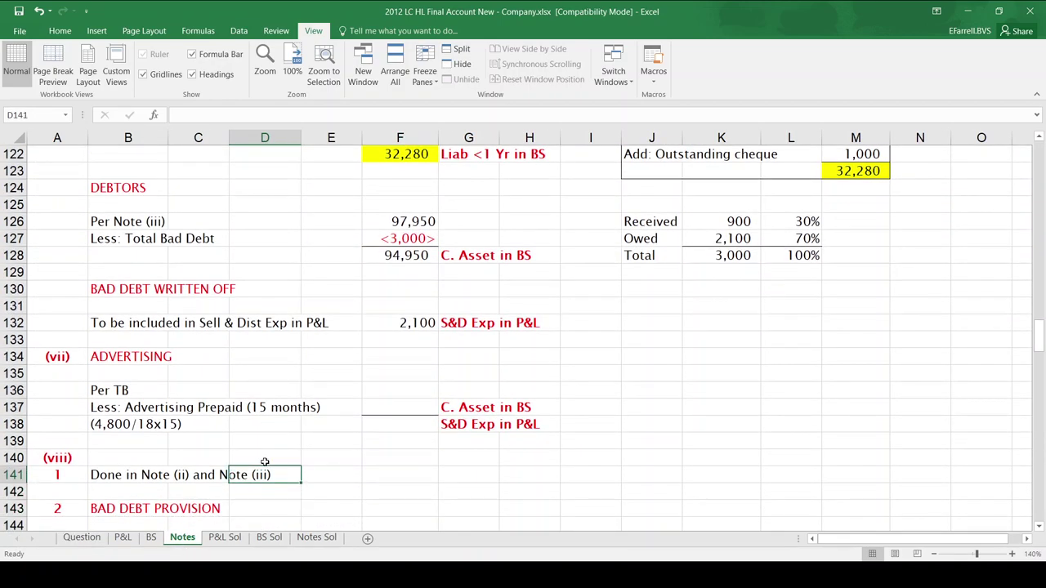
key(Right)
key(Right)
text(4800)
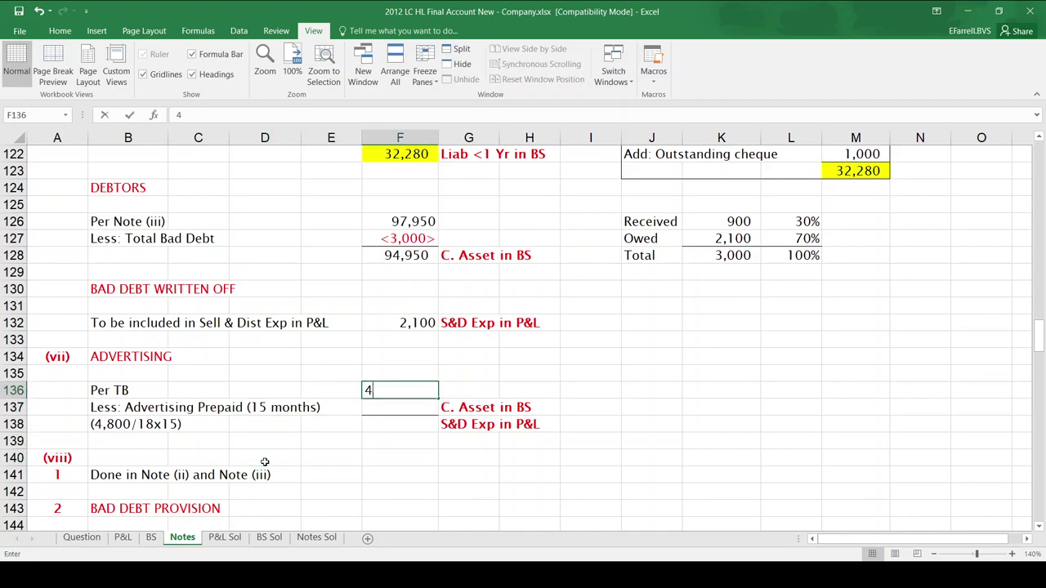
key(Return)
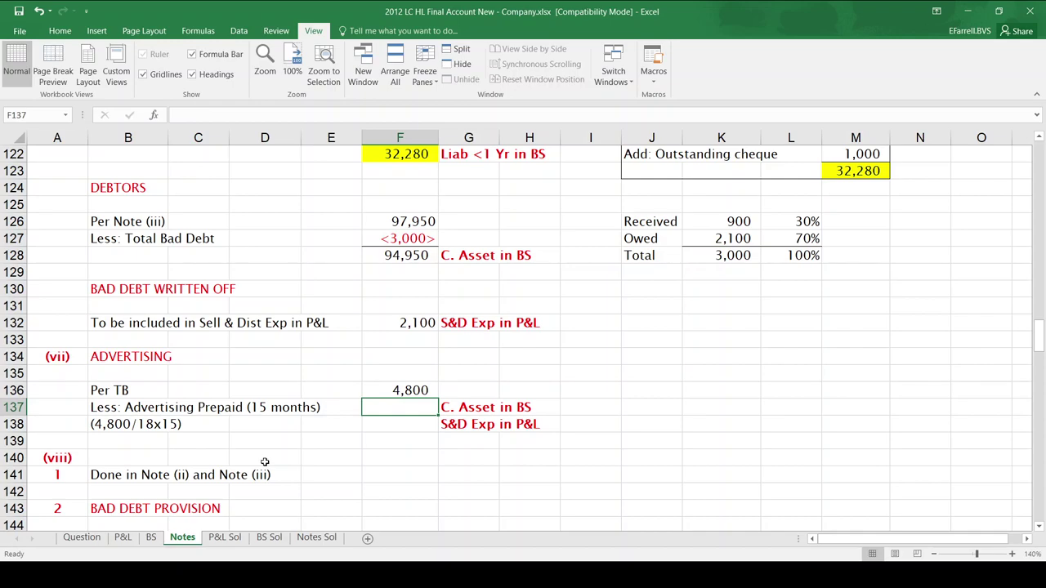
Step: Deduct the 15 months of prepaid advertising by entering =-(4800/18*15) in F137
text(=4800/18*15)
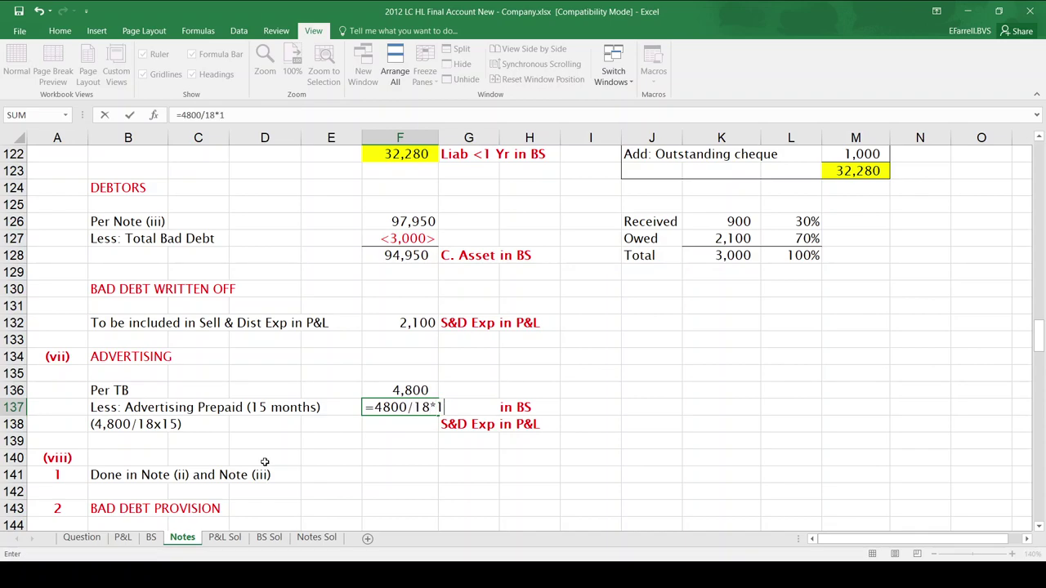
click(182, 115)
text(-()
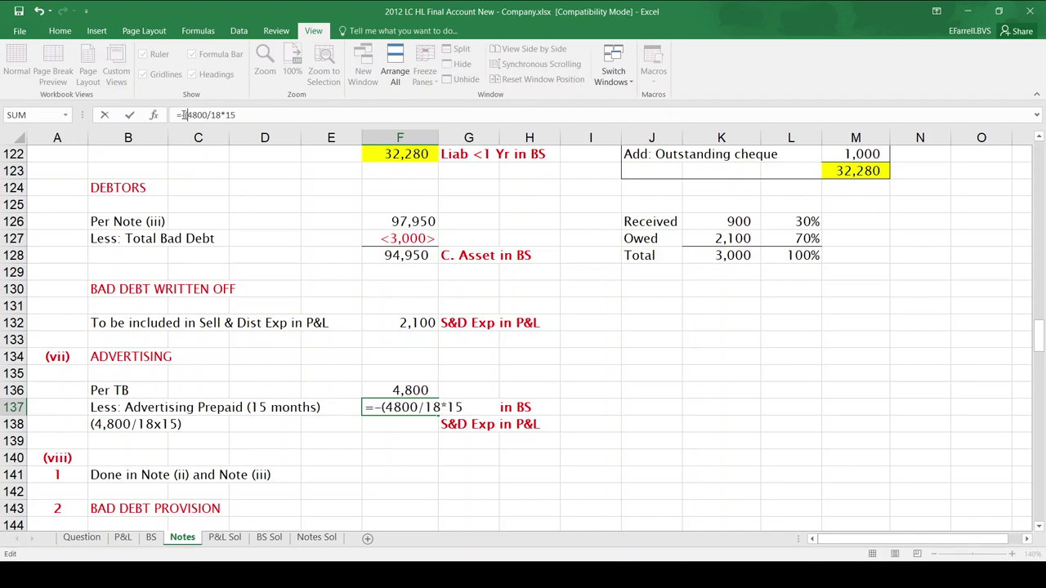
click(246, 115)
text())
key(Return)
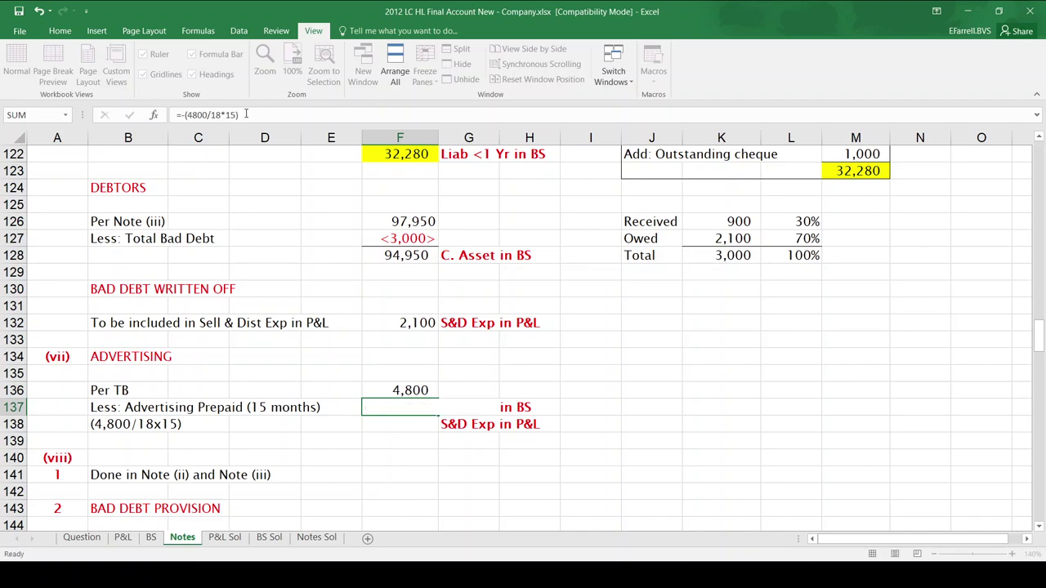
Step: Total the Advertising working in F138 with =SUM(F136:F137) and review its balance sheet and P&L destinations
key(alt+equal)
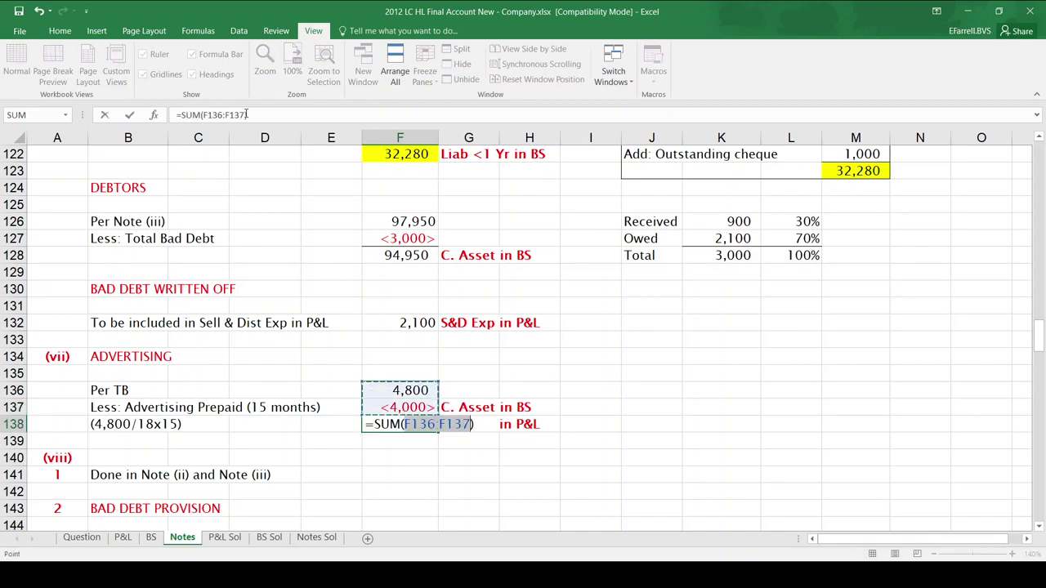
key(Return)
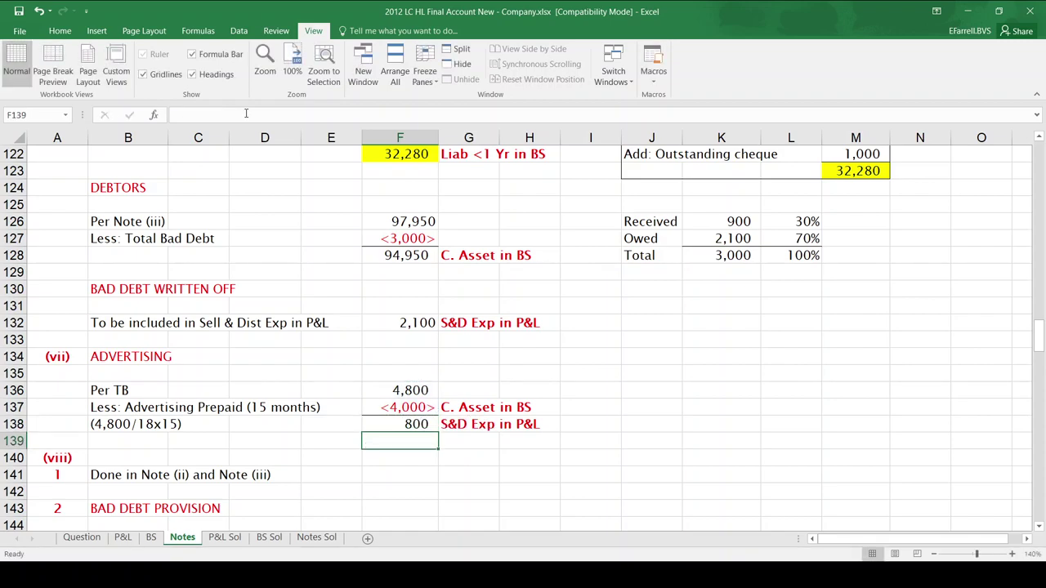
key(Up)
key(Right)
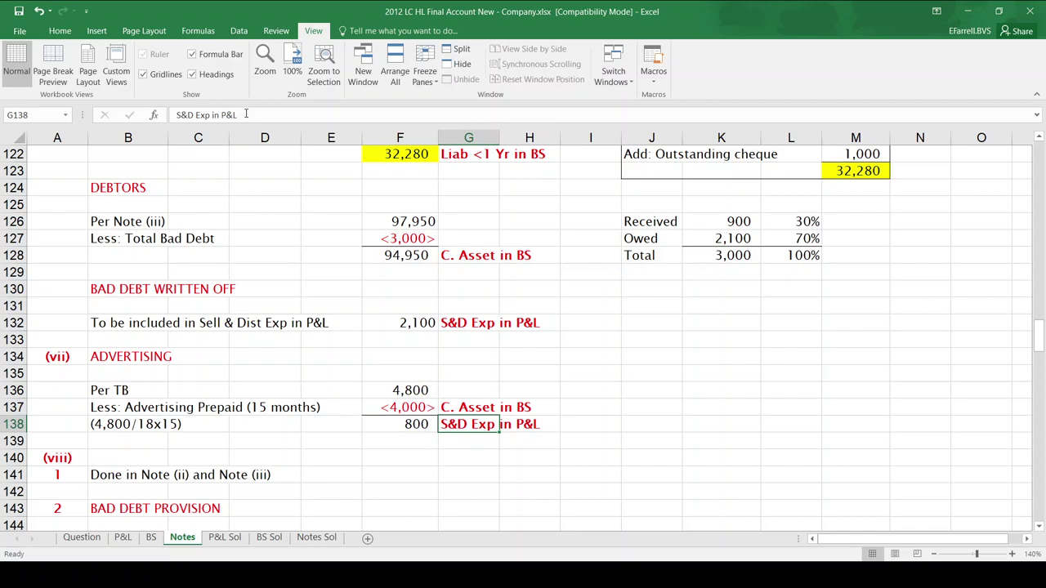
key(Left)
key(Up)
key(Right)
key(Left)
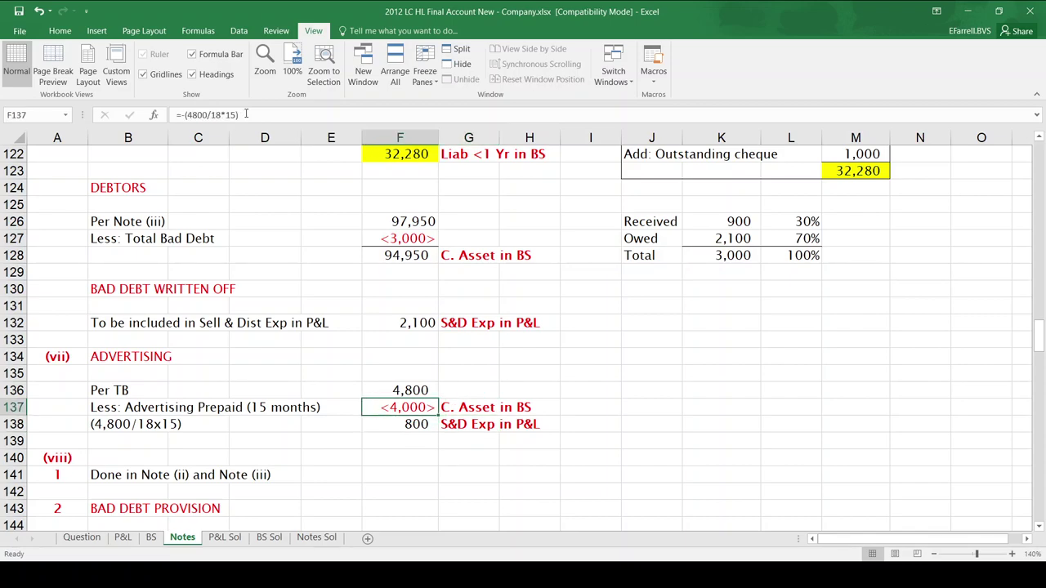
key(Down)
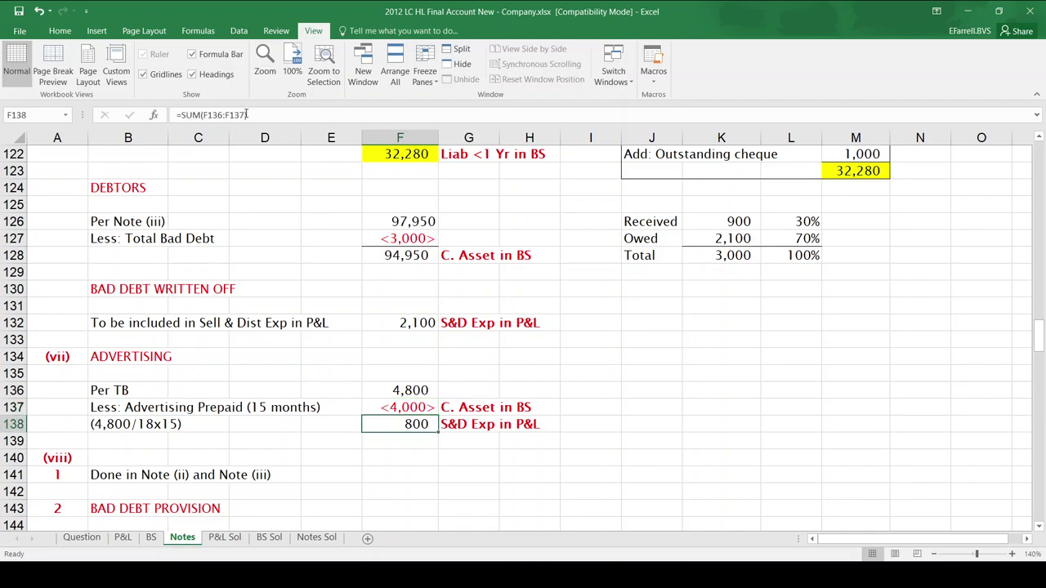
Step: Compare item 1 of note (viii) on the Question sheet with the note (viii) workings on Notes
click(95, 538)
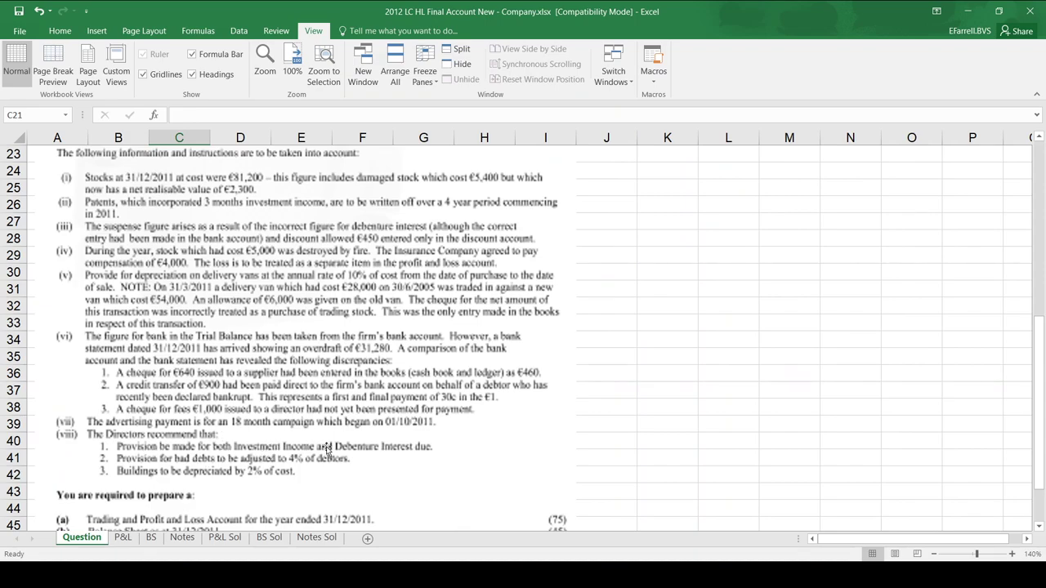
click(190, 539)
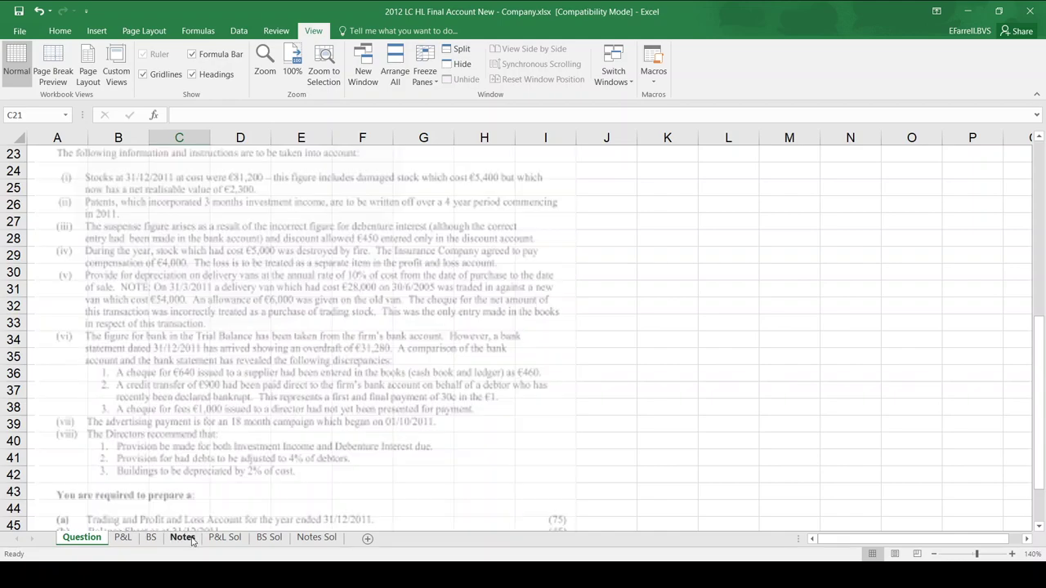
click(376, 472)
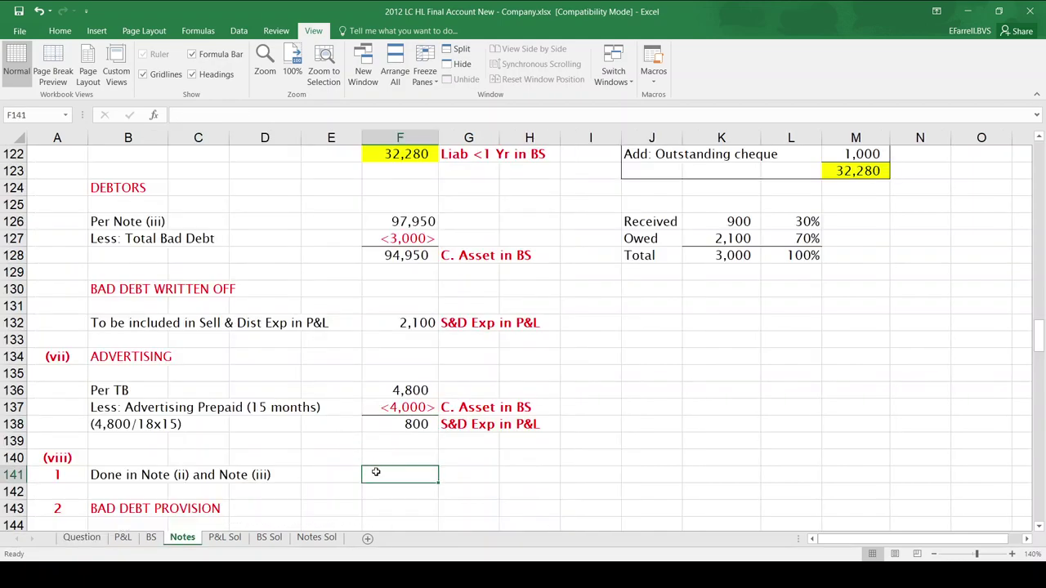
key(Left)
key(Left)
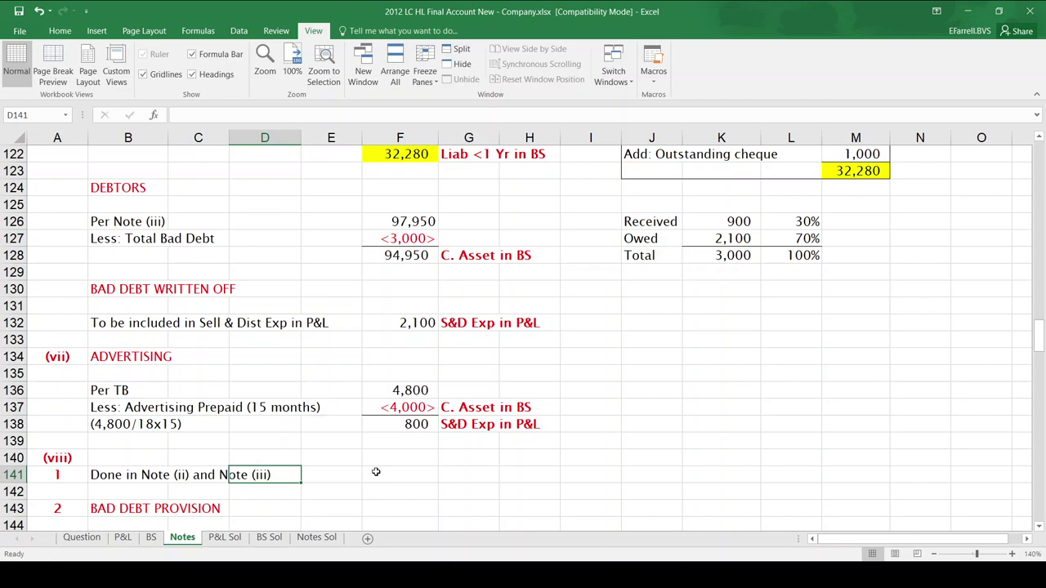
key(Down)
key(Down)
key(Down)
key(Down)
key(Down)
key(Down)
key(Up)
key(Up)
key(Up)
key(Up)
key(Up)
key(Up)
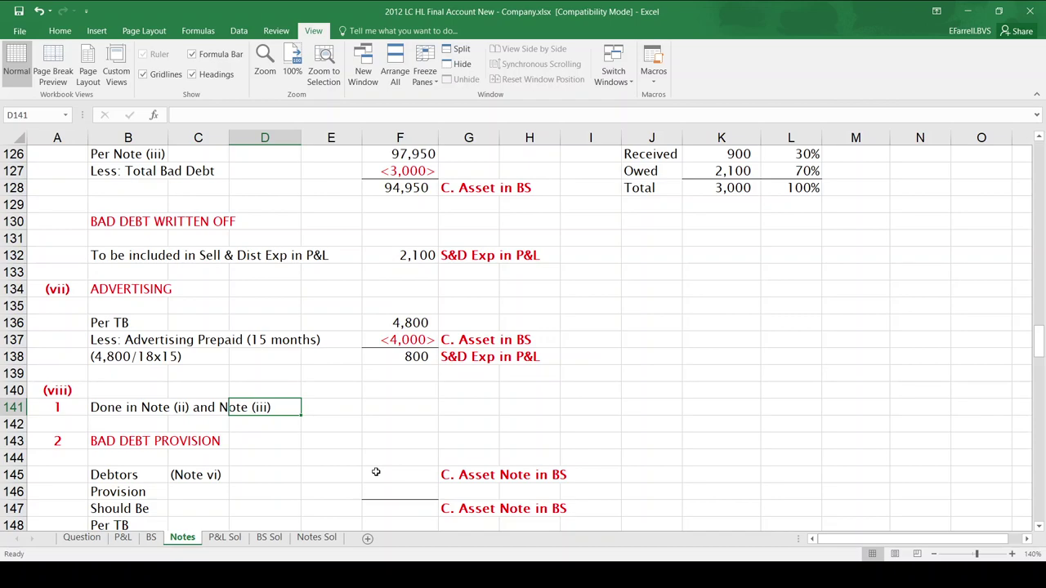
Step: Check the bad debt provision recommendation in item 2 of note (viii) on the Question sheet and return to Notes
click(81, 538)
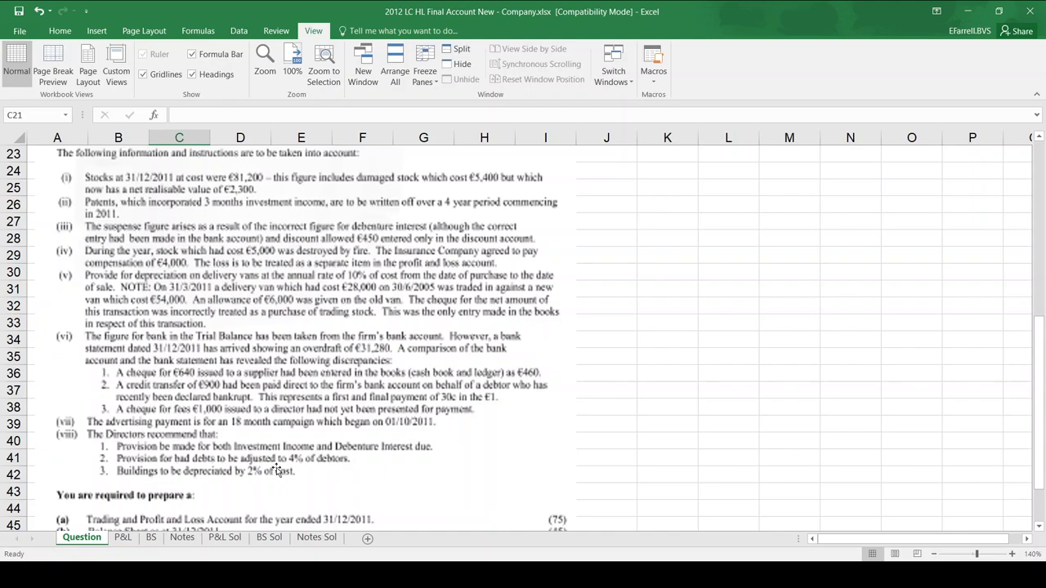
click(182, 538)
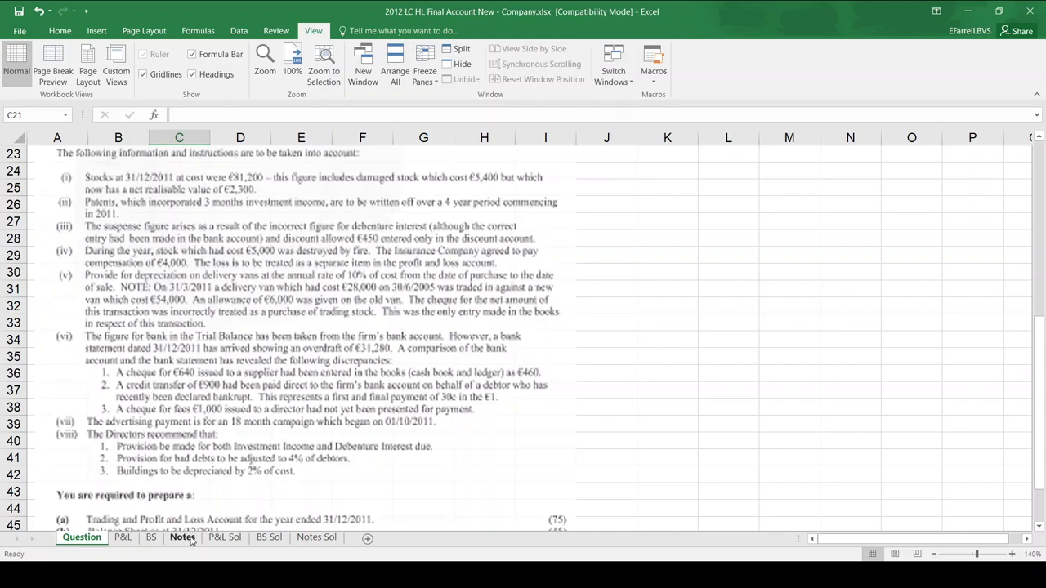
Step: In the Bad Debt Provision note on the Notes sheet, link the Debtors amount in F145 to the adjusted debtors total in F128
click(321, 439)
key(Down)
key(Down)
key(Down)
key(Down)
key(Down)
key(Up)
key(Up)
key(Up)
key(Right)
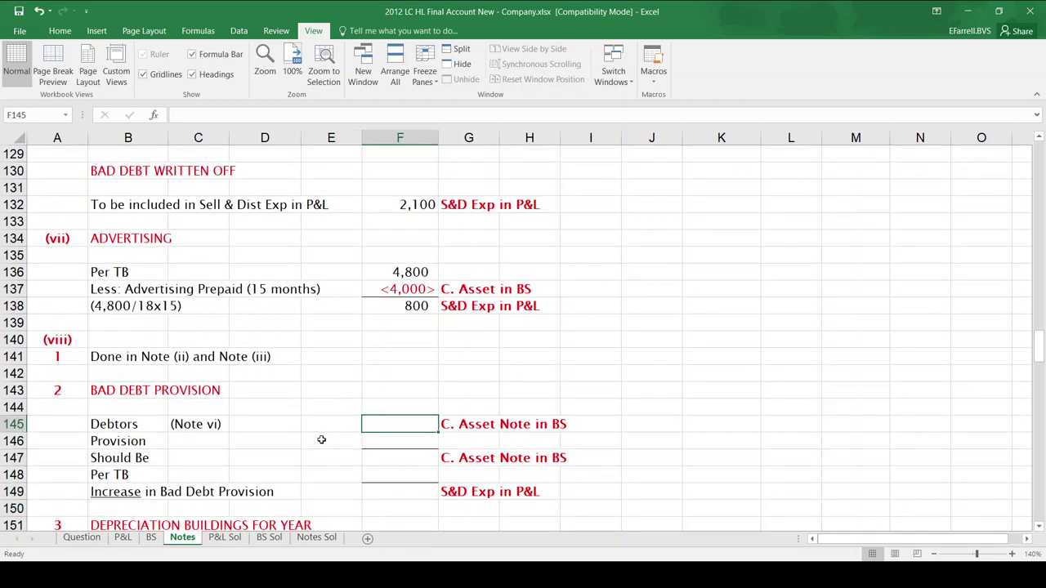
text(=)
key(Up)
key(Up)
key(Up)
key(Up)
key(Up)
key(Up)
key(Up)
key(Up)
key(Up)
key(Up)
key(Up)
key(Up)
key(Up)
key(Up)
key(Up)
key(Up)
key(Up)
key(Up)
key(Up)
key(Up)
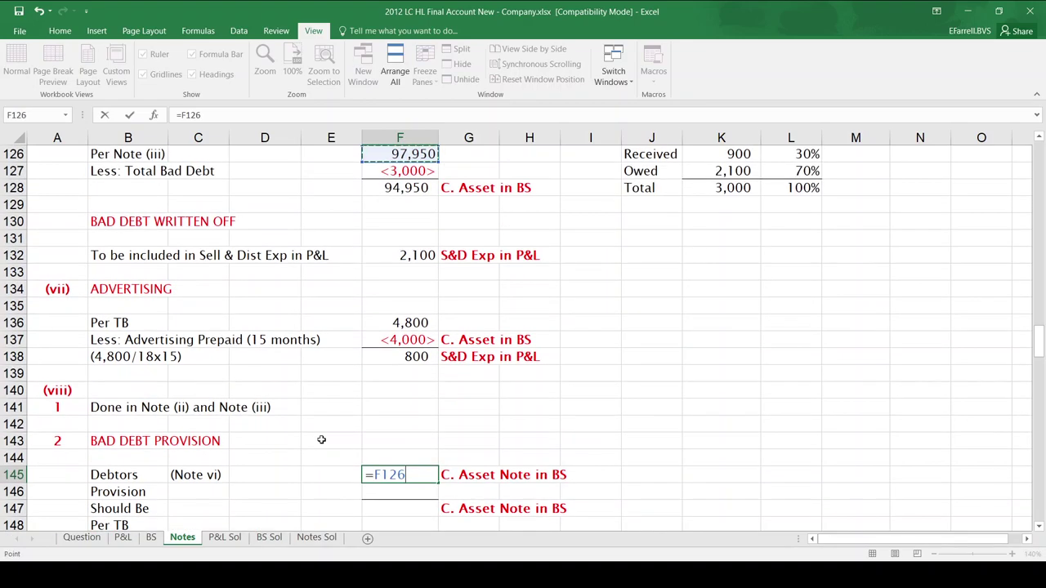
key(Up)
key(Up)
key(Up)
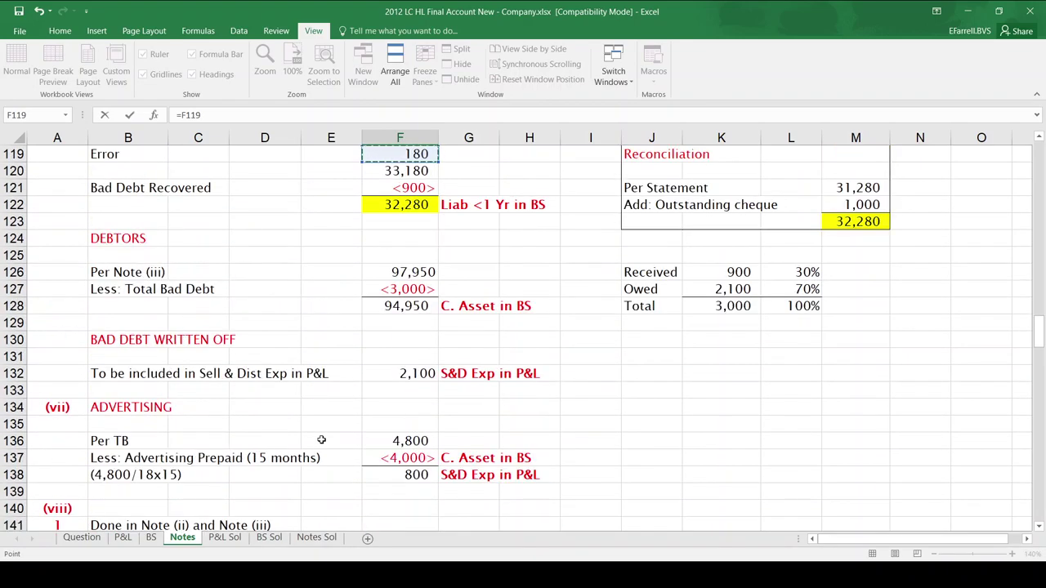
key(Down)
key(Down)
key(Down)
key(Down)
key(Down)
key(Down)
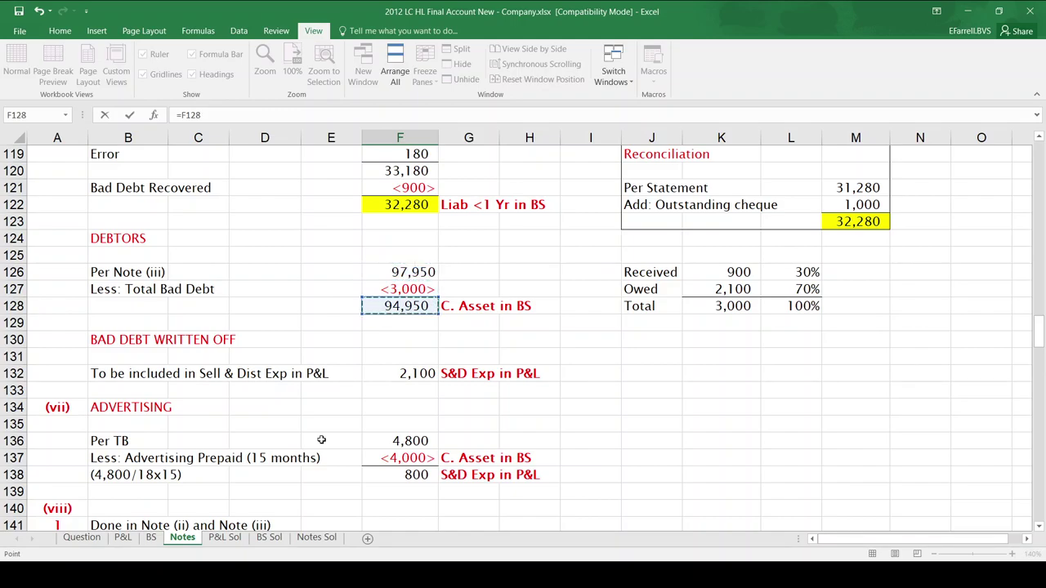
key(Return)
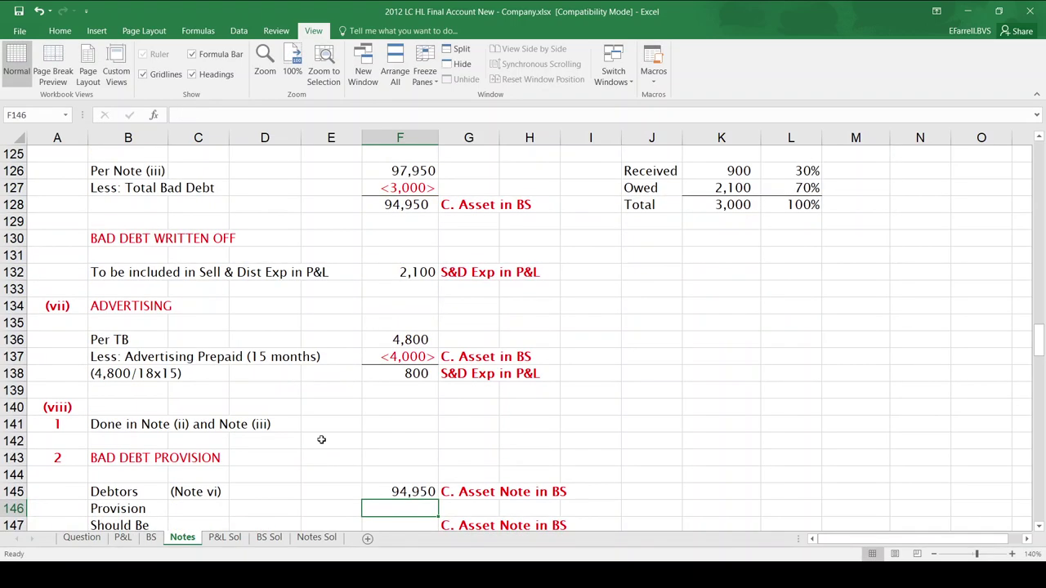
Step: Set the bad debt provision rate to 4% and calculate the Should Be amount in F147 as debtors multiplied by that rate
text(4%)
key(Return)
text(=)
key(Up)
key(Up)
text(*)
key(Up)
key(Return)
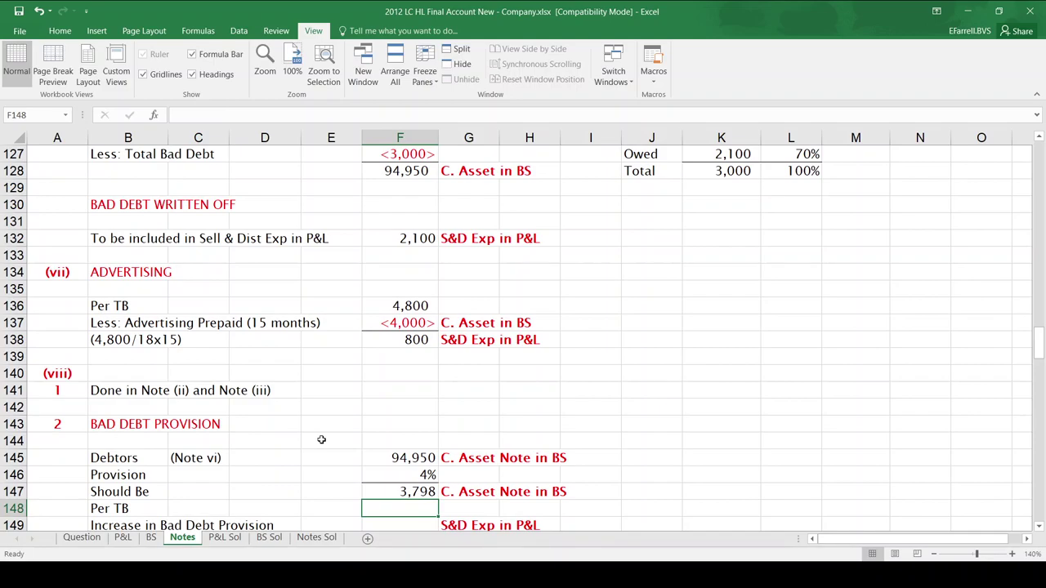
Step: Enter 3000 as the Per TB provision and calculate the Increase in Bad Debt Provision as F147 minus F148
scroll(321, 440, down, 1)
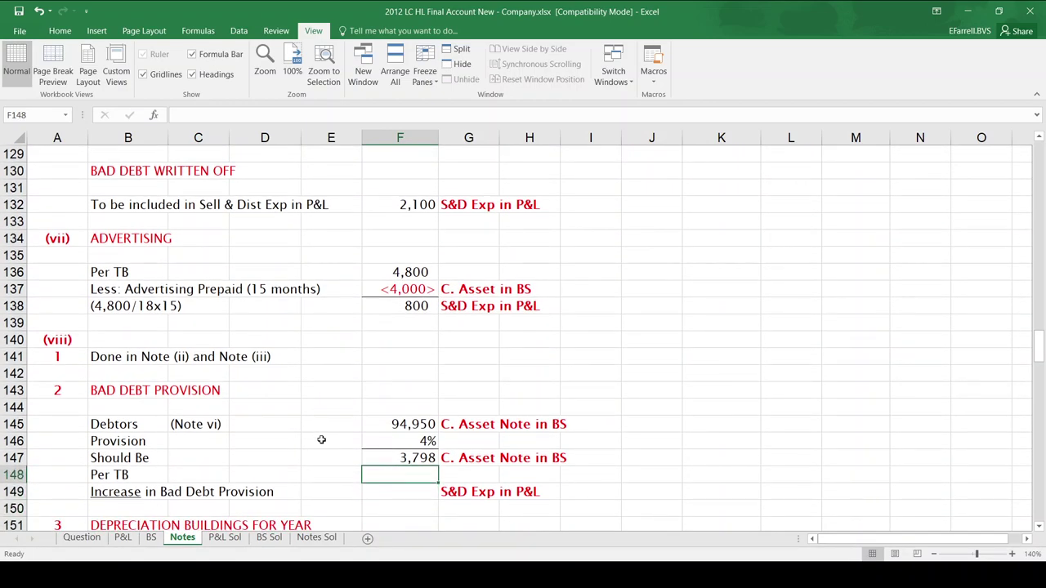
text(3000)
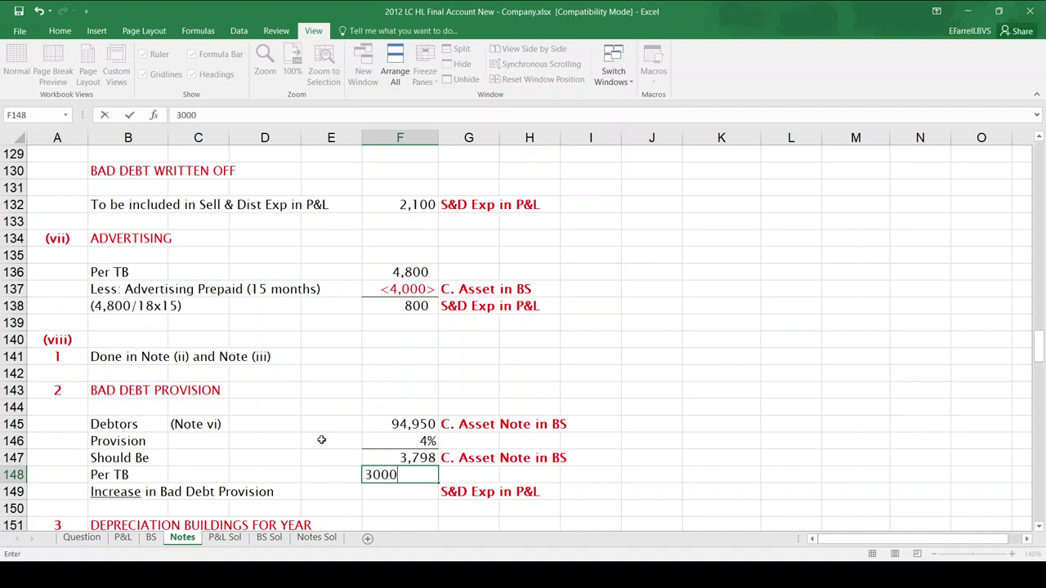
key(Return)
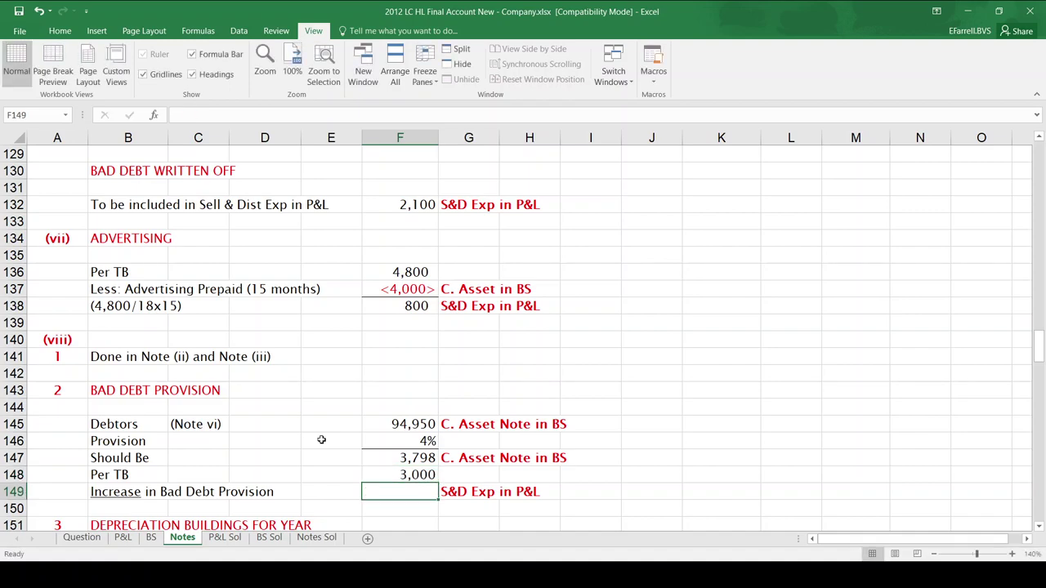
text(=)
key(Up)
key(Up)
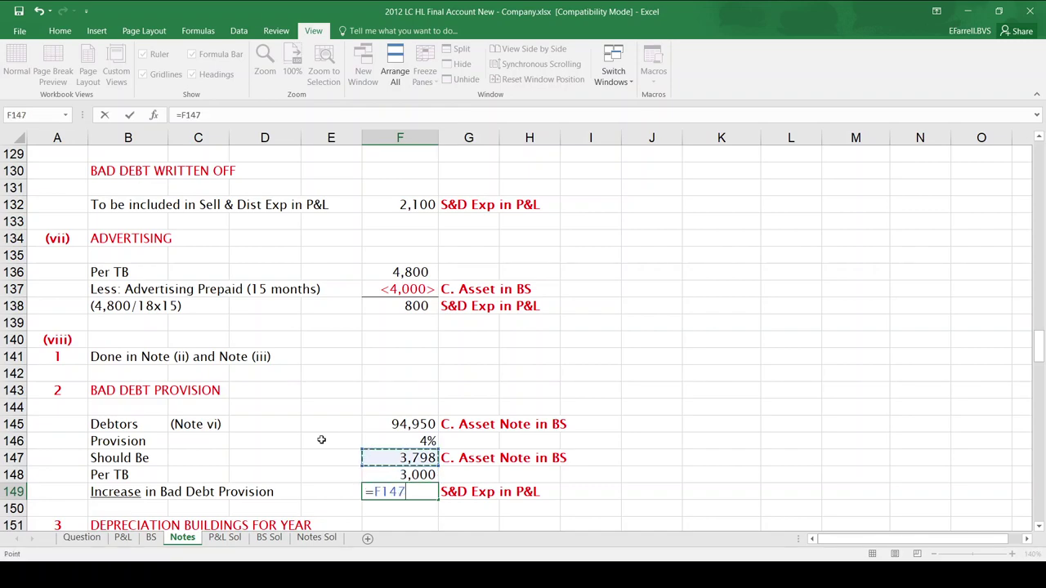
text(-)
key(Up)
key(Return)
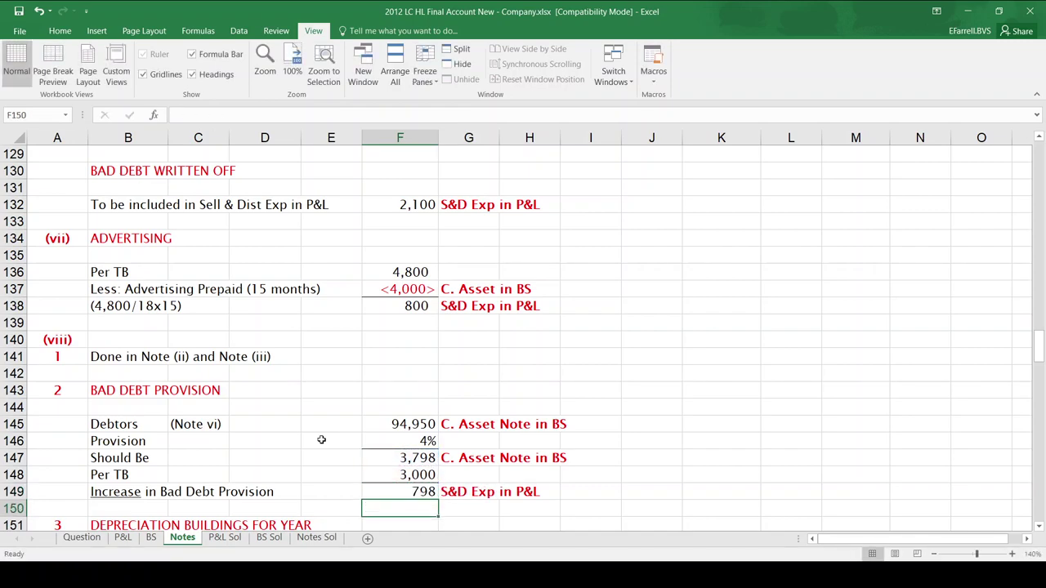
key(Up)
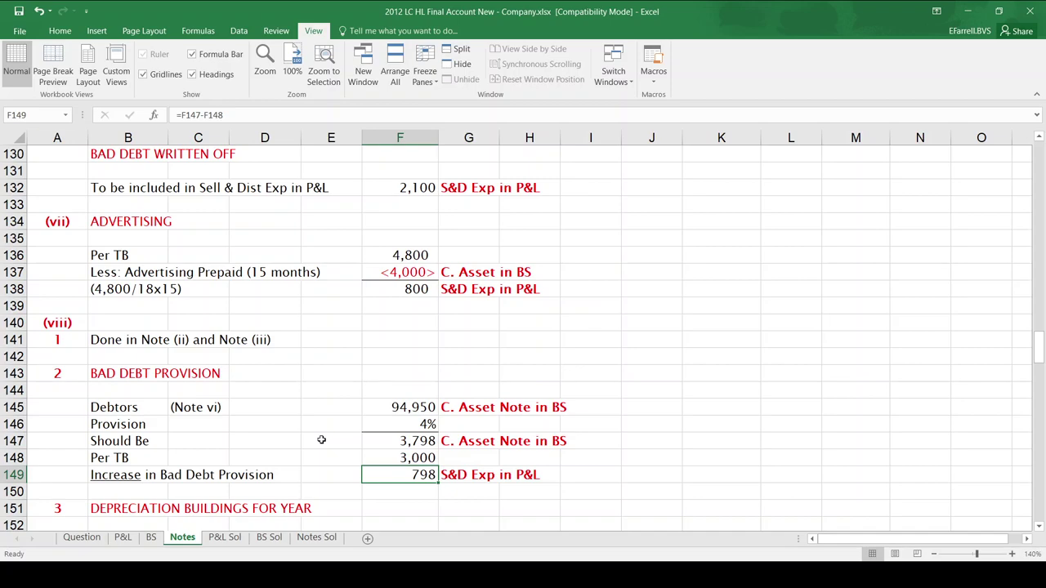
Step: Check the buildings depreciation instruction on the Question sheet and enter 800000 as the buildings' cost at 31/12/11 in F153 of the Notes sheet
key(Down)
key(Down)
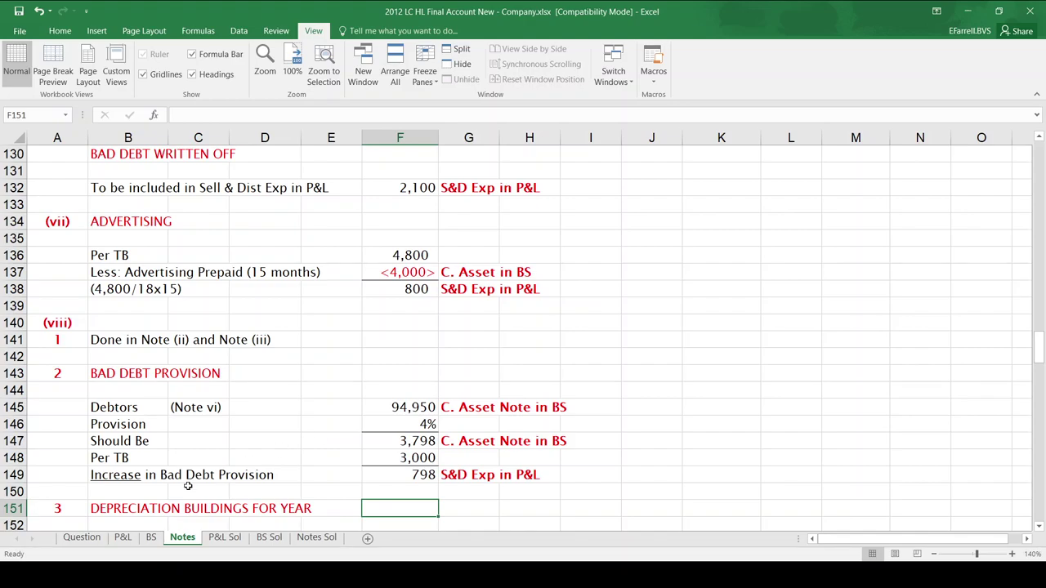
click(92, 539)
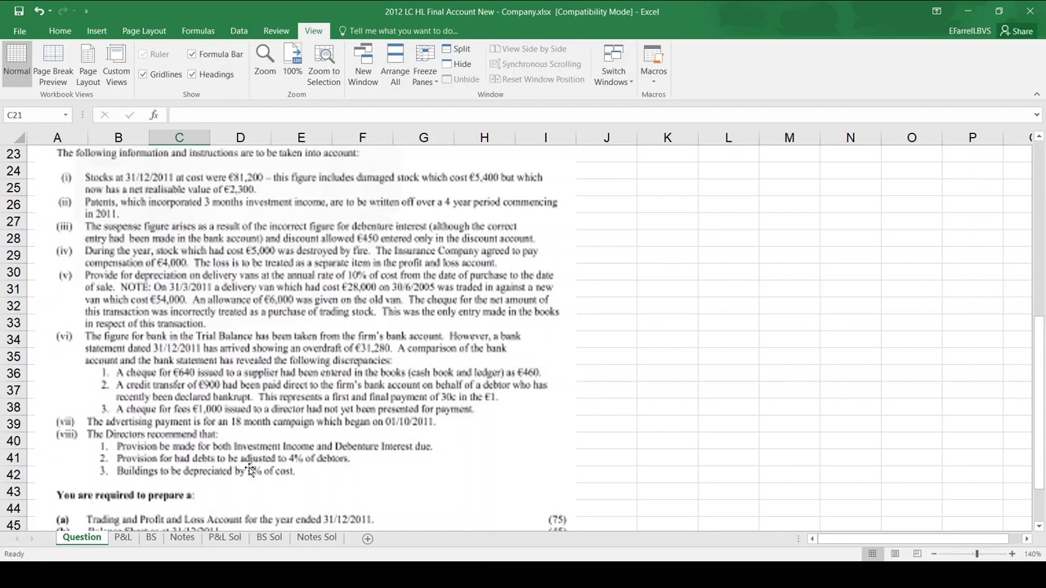
click(181, 537)
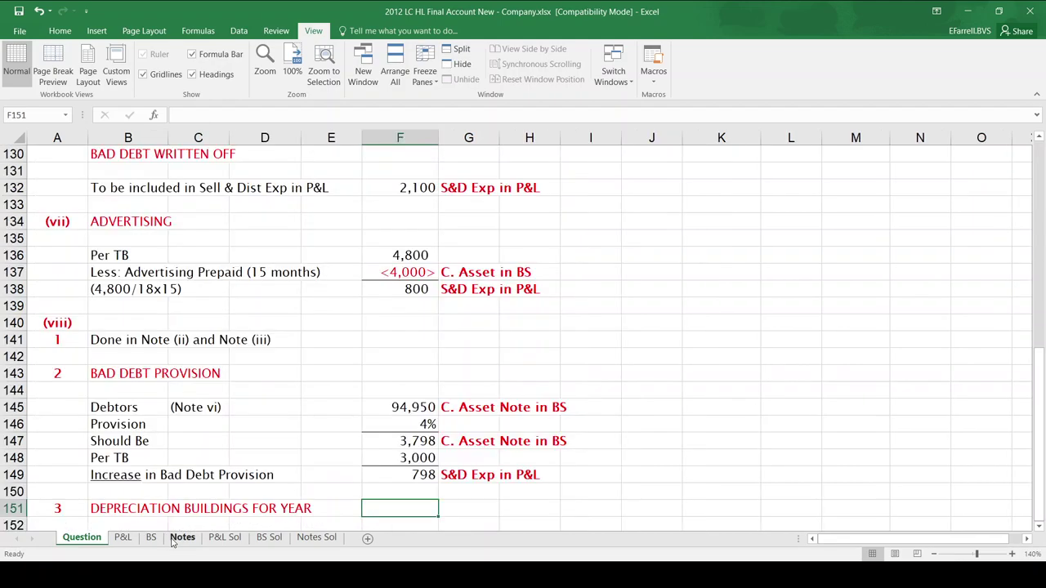
click(265, 523)
scroll(265, 490, down, 1)
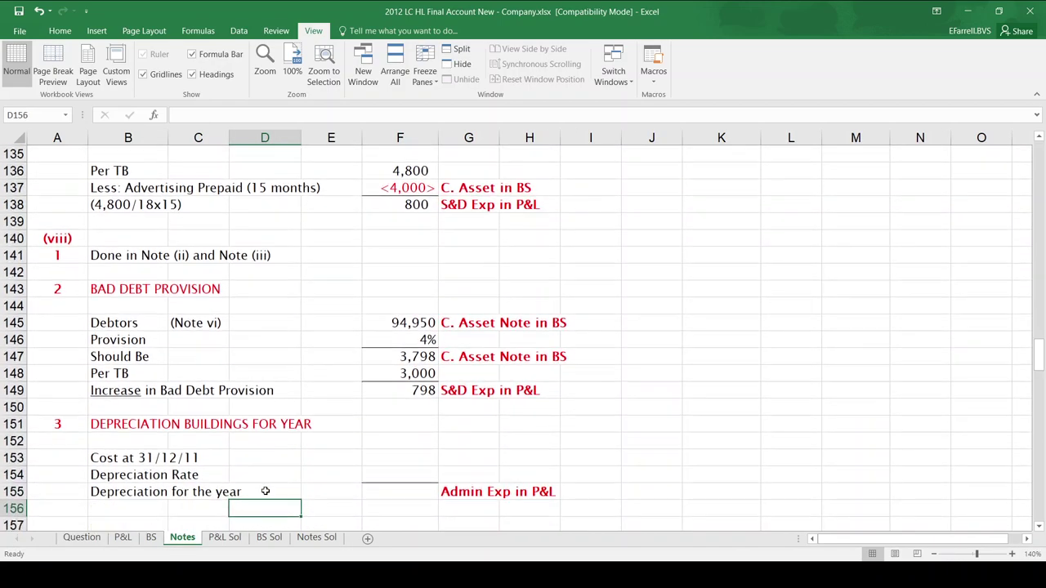
key(Right)
key(Right)
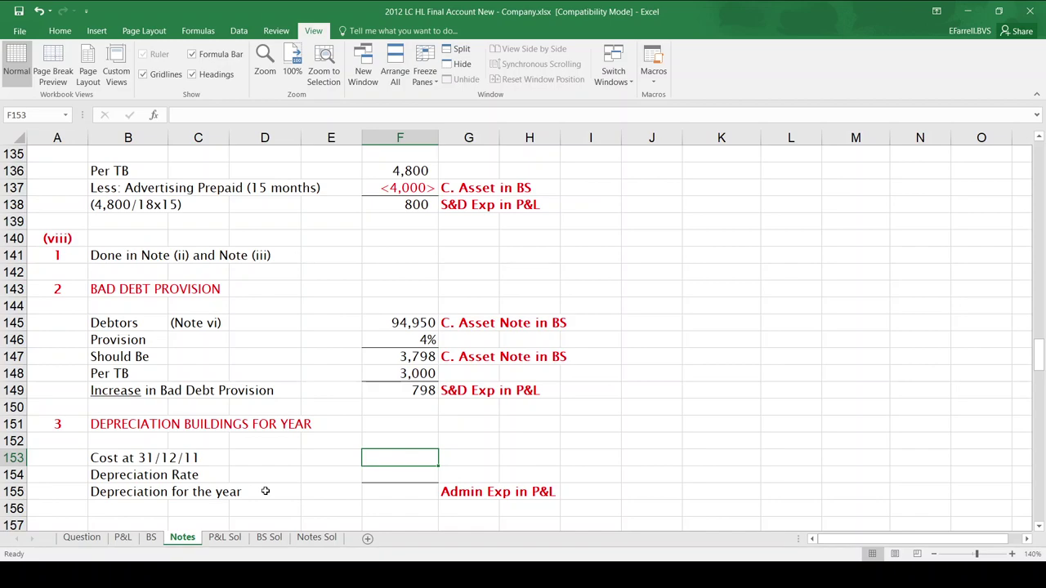
text(800000)
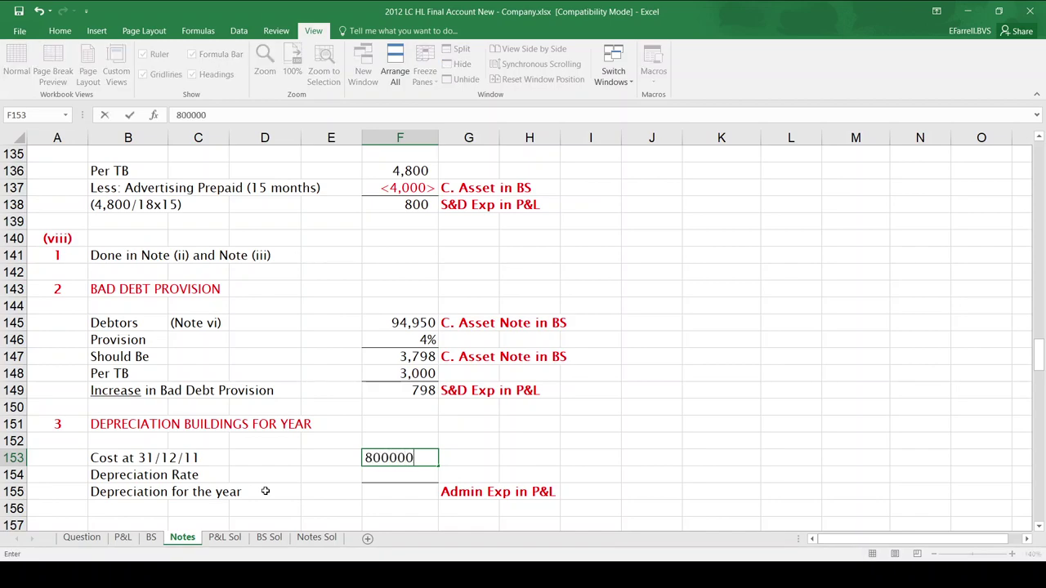
key(Return)
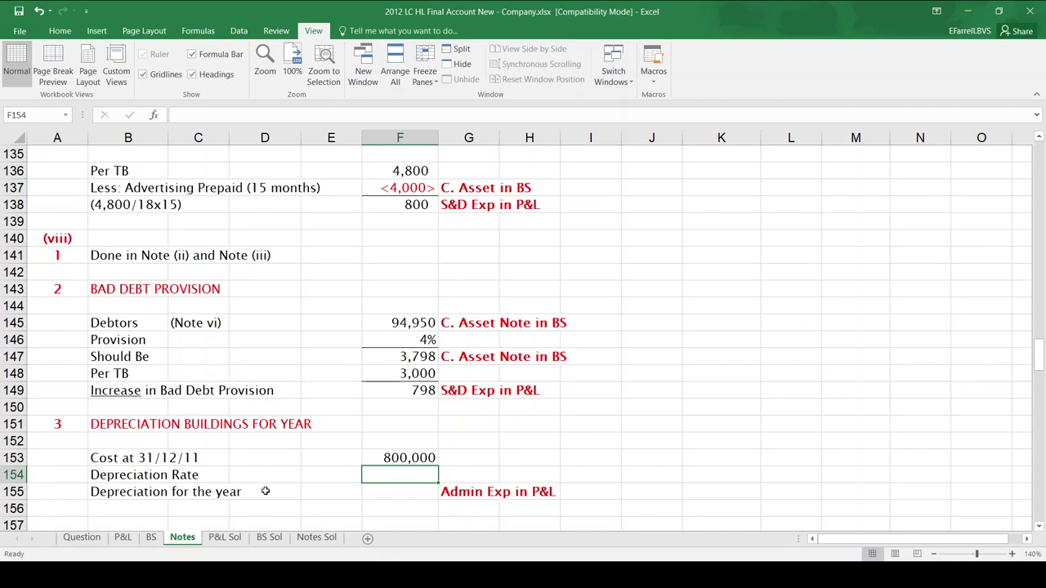
Step: Set the buildings' depreciation rate to 2% and calculate the depreciation for the year in F155 as cost multiplied by rate
text(2%)
key(Return)
text(=)
key(Up)
key(Up)
text(*)
key(Up)
key(Return)
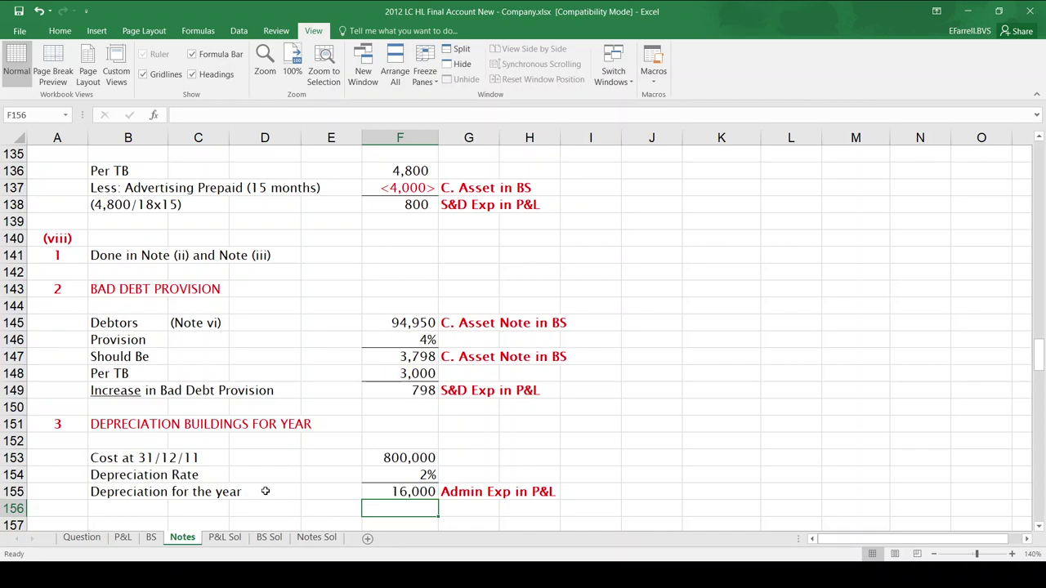
Step: Enter 1,444,700 as the Sales figure in G8 of the P&L sheet
click(124, 537)
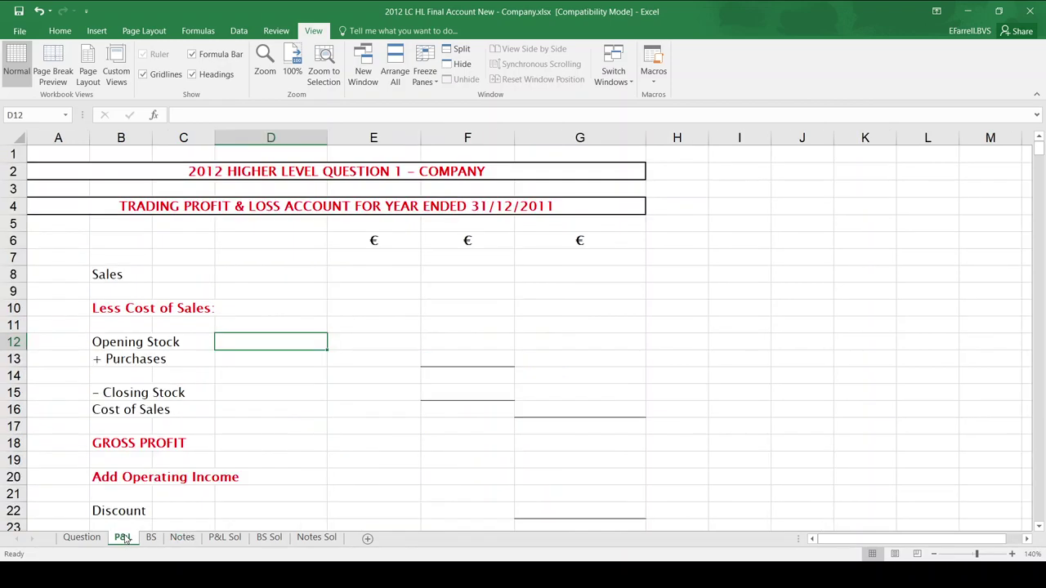
click(572, 277)
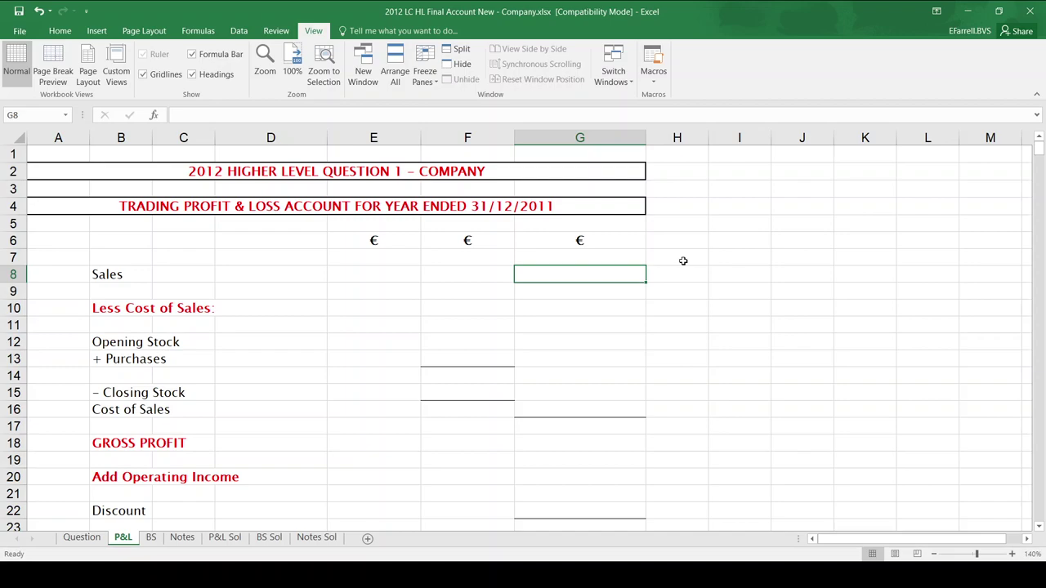
text(1)
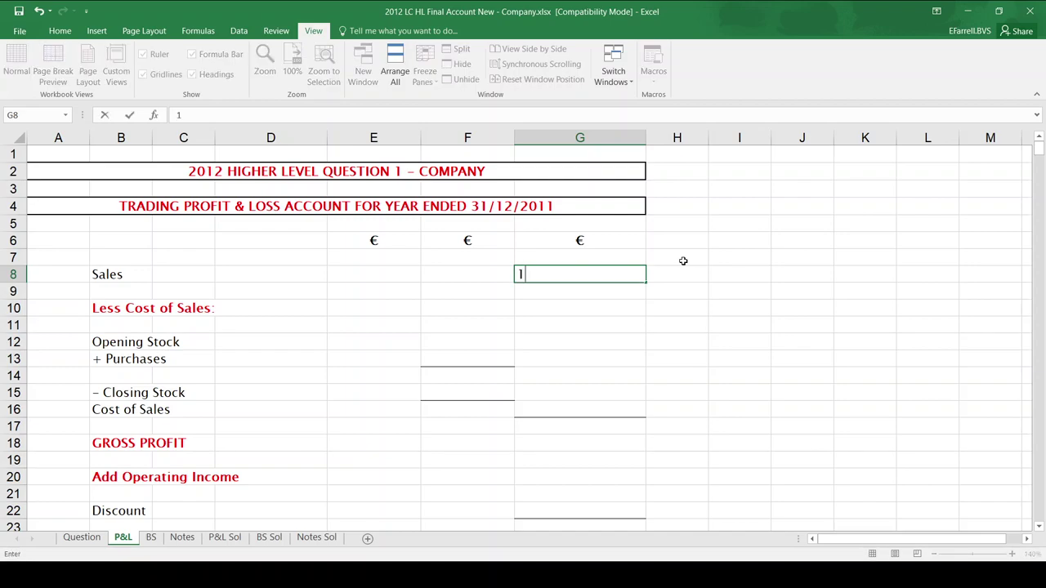
text(,444,)
text(700)
key(Return)
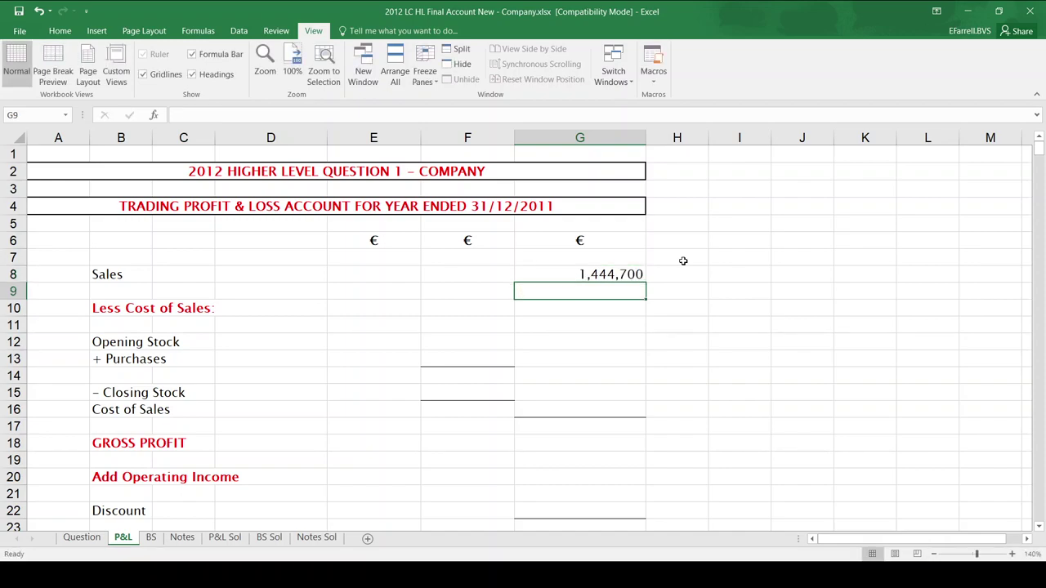
Step: Enter 71200 as the Opening Stock in F12 under Less Cost of Sales
key(Left)
key(Left)
key(Left)
key(Left)
key(Down)
key(Down)
key(Right)
key(Right)
key(Right)
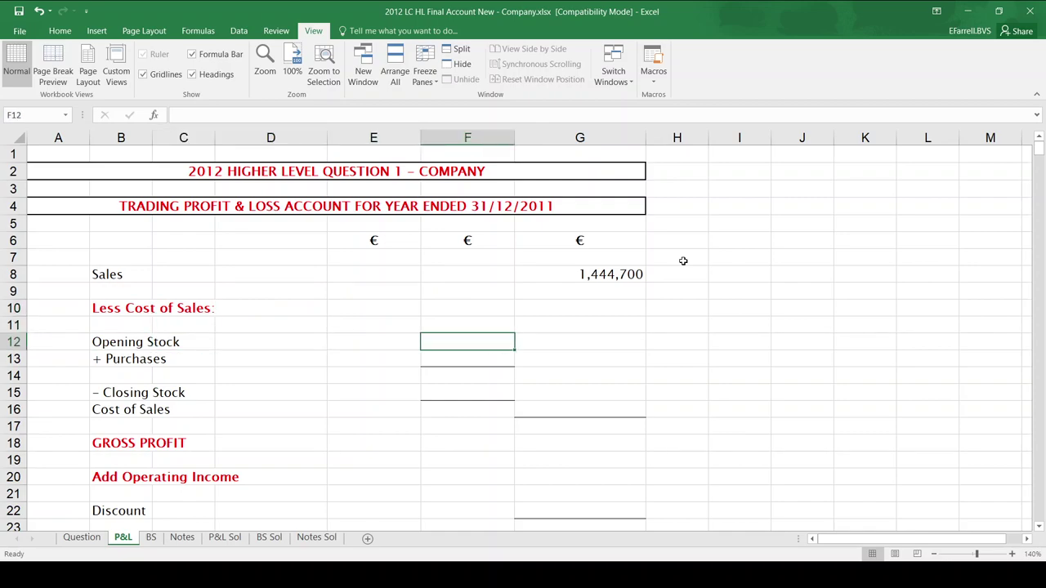
text(71200)
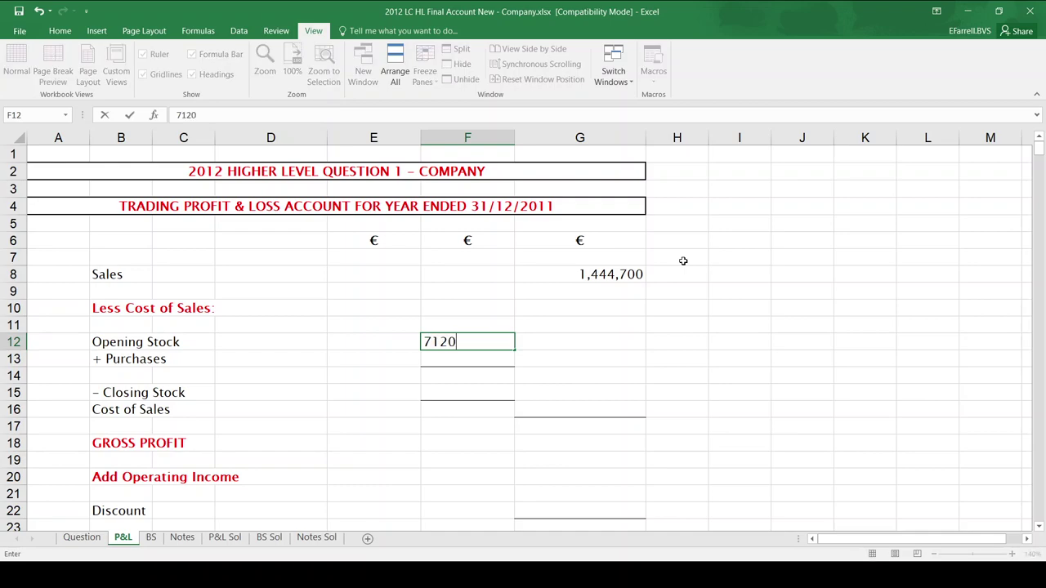
key(Return)
Step: Link the Purchases amount in F13 to the adjusted purchases total in F108 of the Notes sheet
text(=)
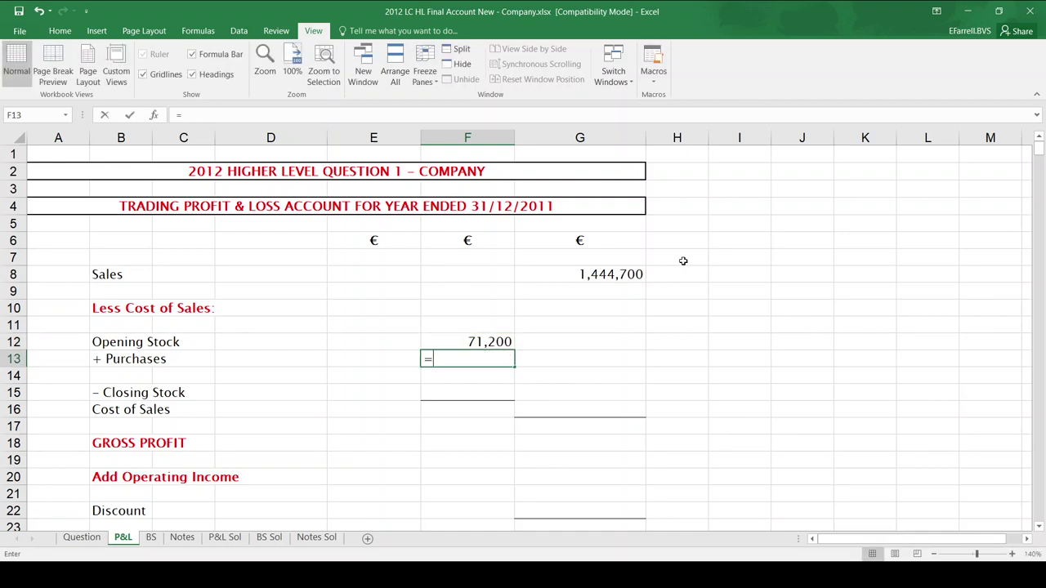
click(181, 537)
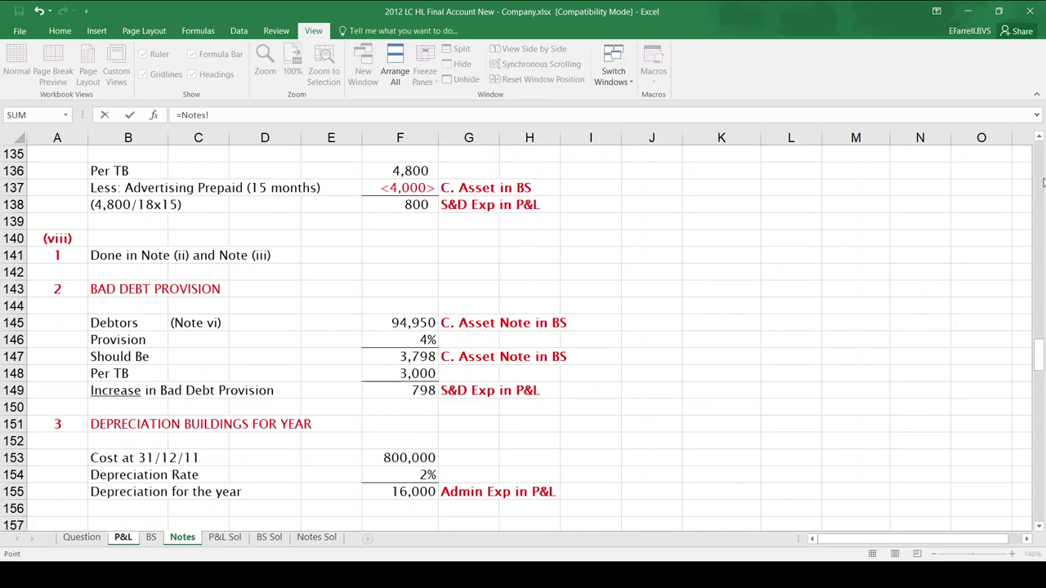
scroll(1043, 181, up, 7)
scroll(1043, 182, up, 7)
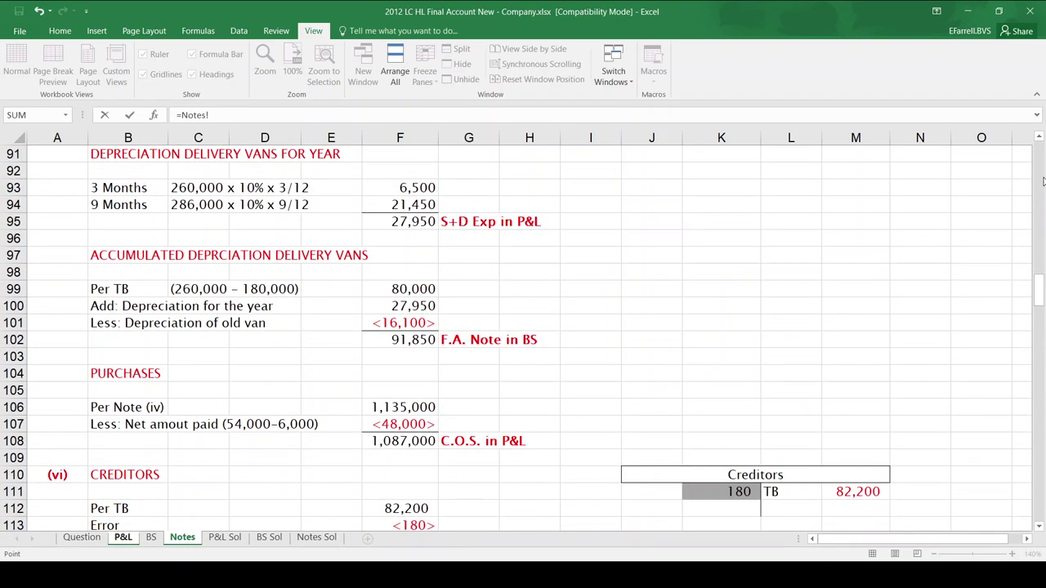
click(424, 439)
key(Return)
Step: Add Opening Stock and Purchases in F14 with the formula =F12+F13
text(=)
key(Up)
key(Up)
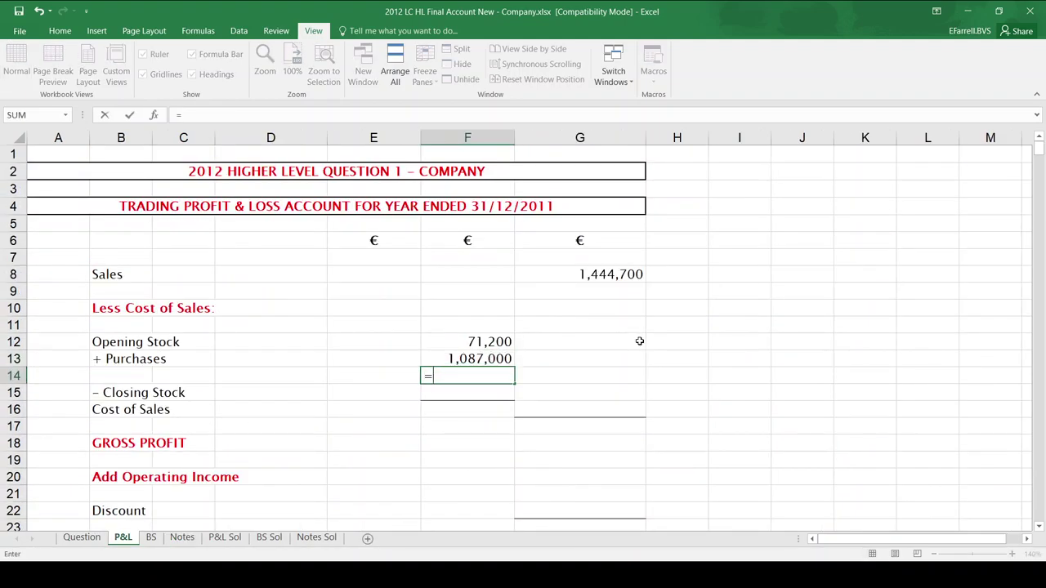
text(+)
key(Up)
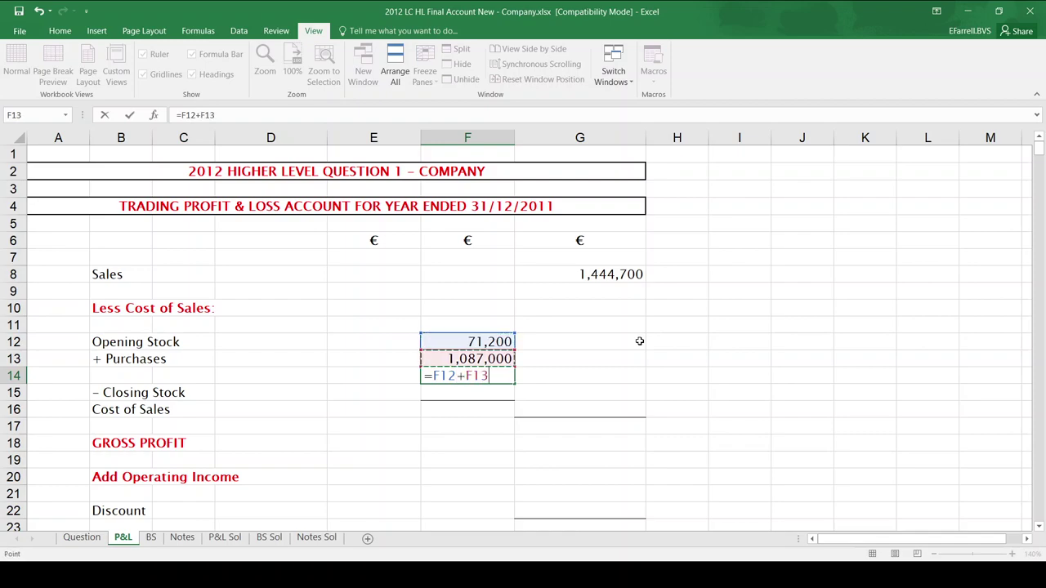
key(Return)
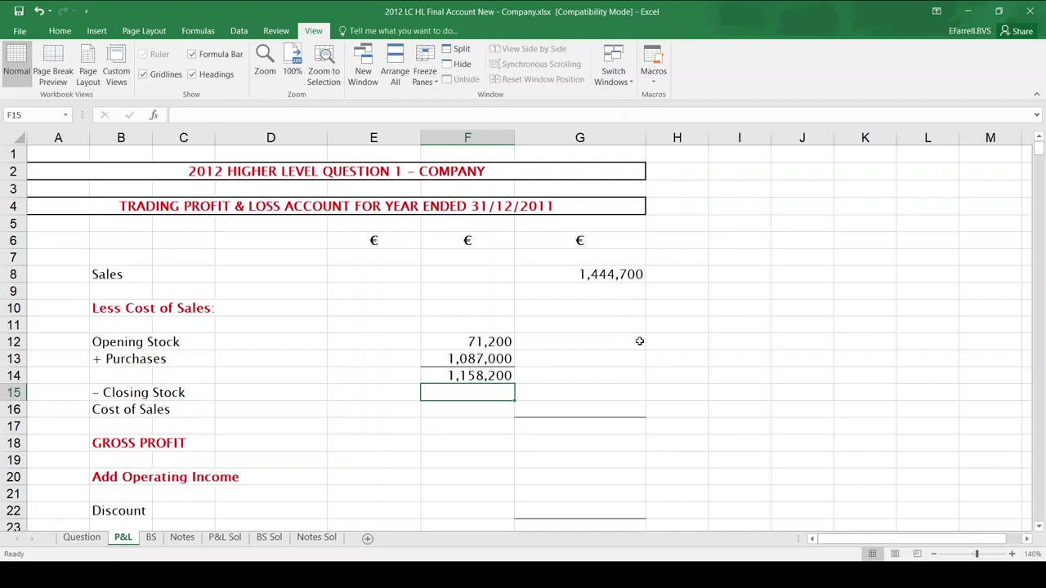
Step: Link the Closing Stock amount in F15 of the P&L sheet to the adjusted closing stock total in F9 of the Notes sheet
text(=)
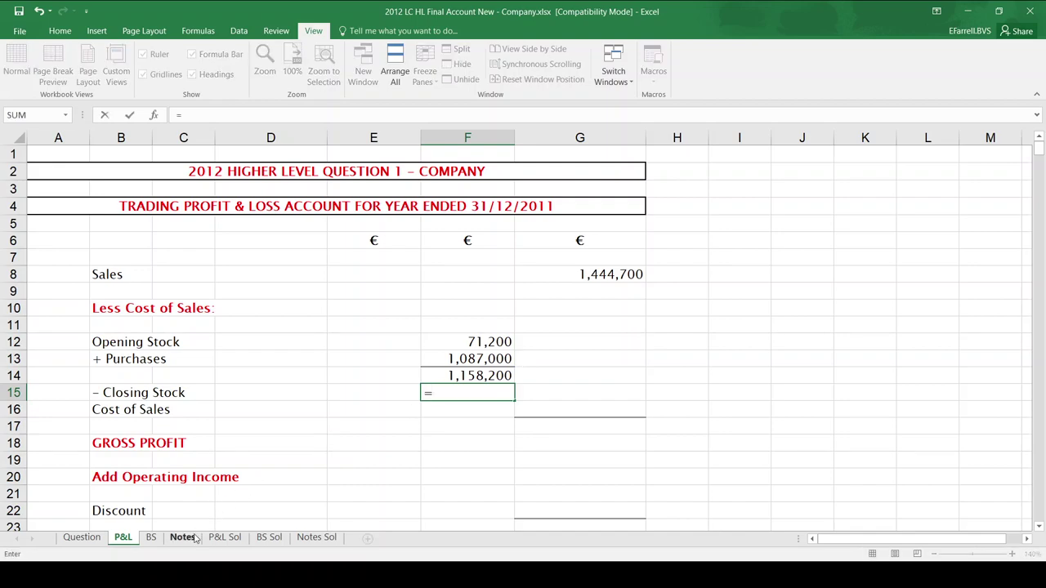
click(183, 537)
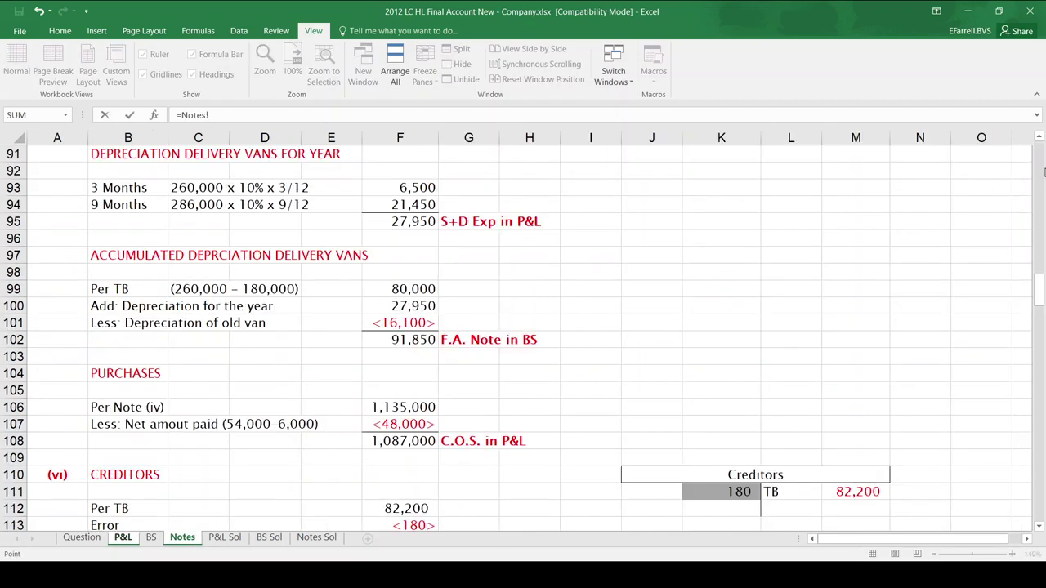
click(1039, 170)
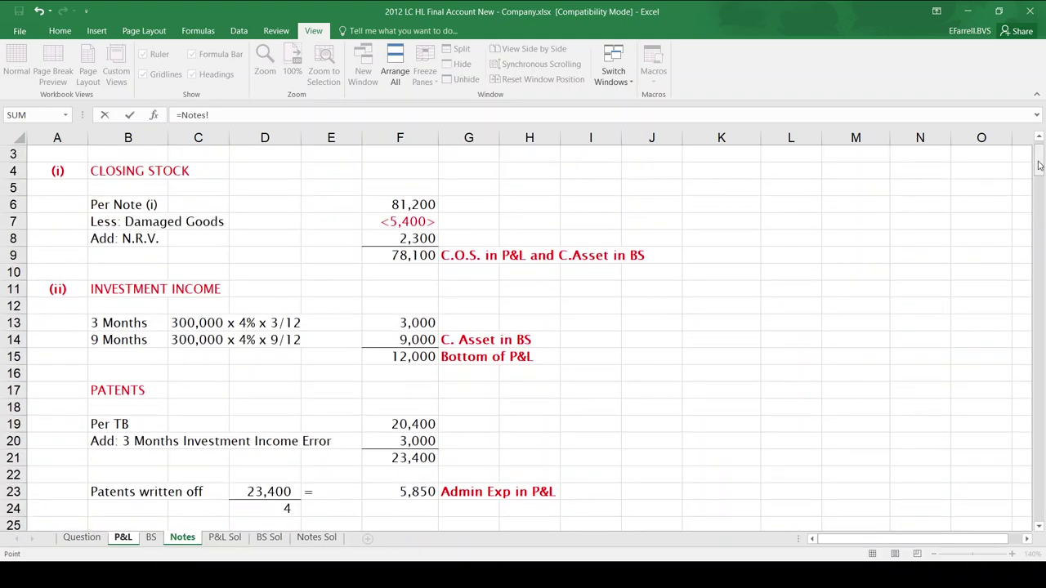
click(399, 255)
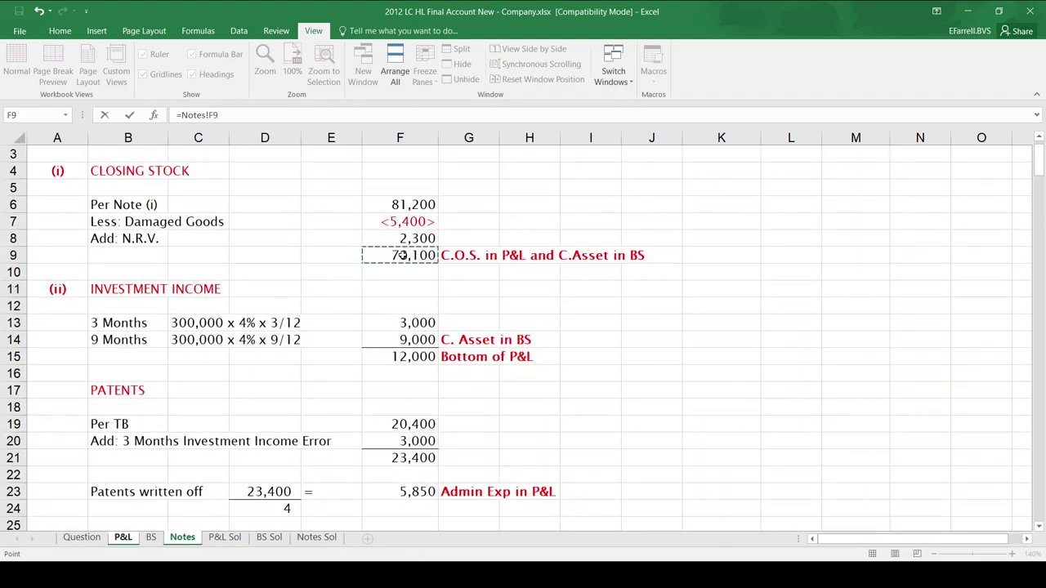
key(Return)
Step: Calculate Cost of Sales in G16 by subtracting Closing Stock from the subtotal above it with the formula =F14-F15
key(Right)
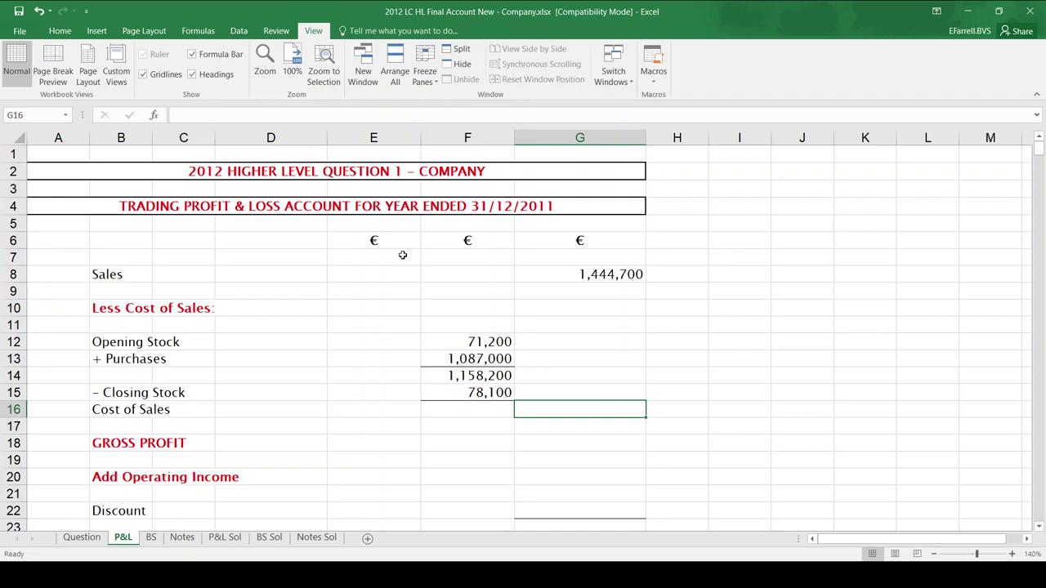
text(=)
key(Up)
key(Up)
key(Left)
text(-)
key(Left)
key(Up)
key(Return)
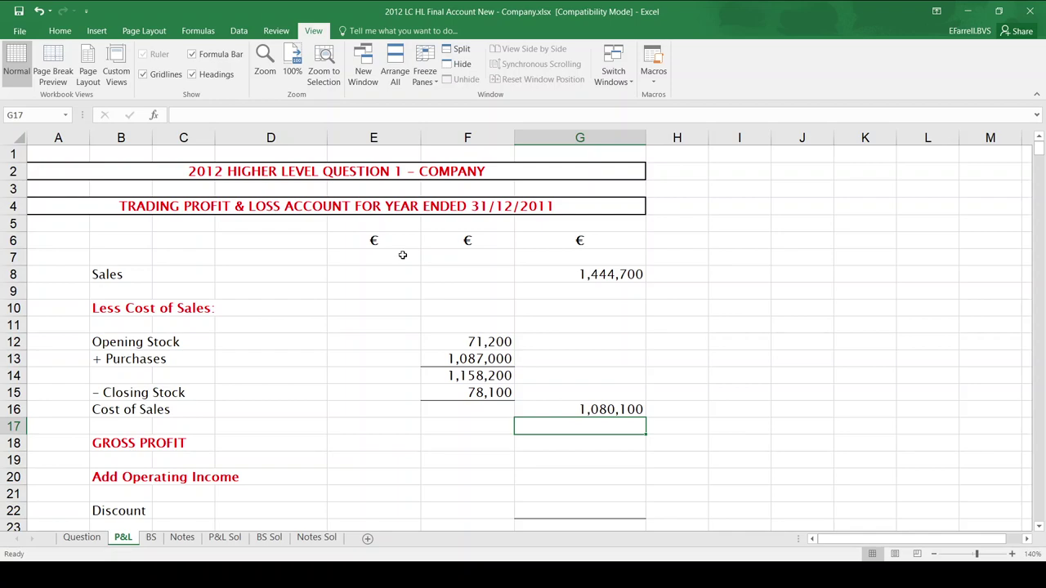
Step: Calculate Gross Profit in G18 by subtracting Cost of Sales from Sales with the formula =G8-G16
key(Down)
text(=)
key(Up)
key(Up)
key(Up)
key(Up)
key(Up)
key(Up)
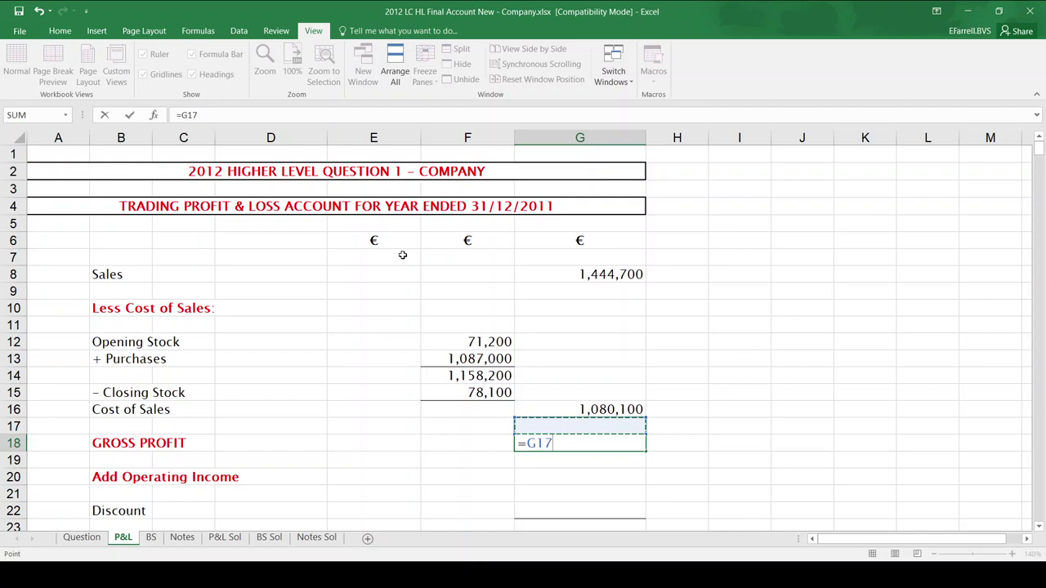
key(Up)
key(Up)
key(Up)
key(Up)
text(-)
key(Up)
key(Up)
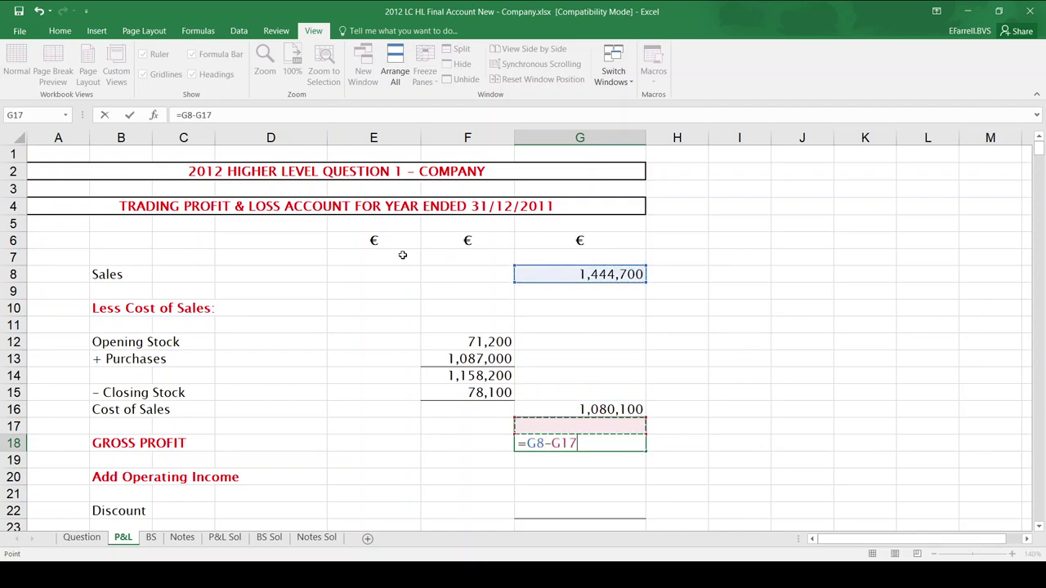
key(Return)
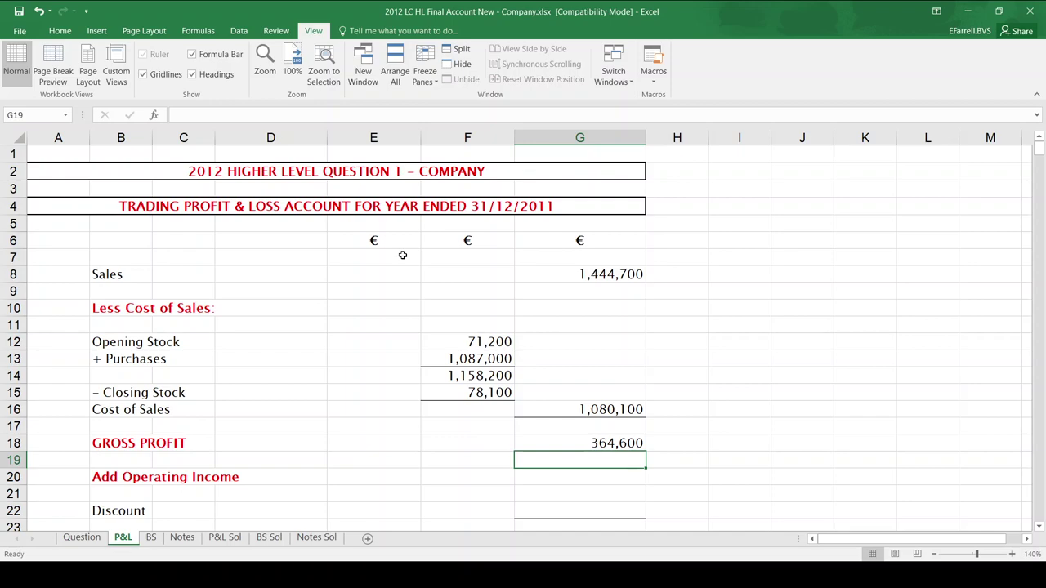
Step: Check the net discount in the Question sheet's trial balance and enter 10400 as Discount in G22 under Add Operating Income
key(Down)
key(Down)
key(Down)
scroll(402, 255, down, 1)
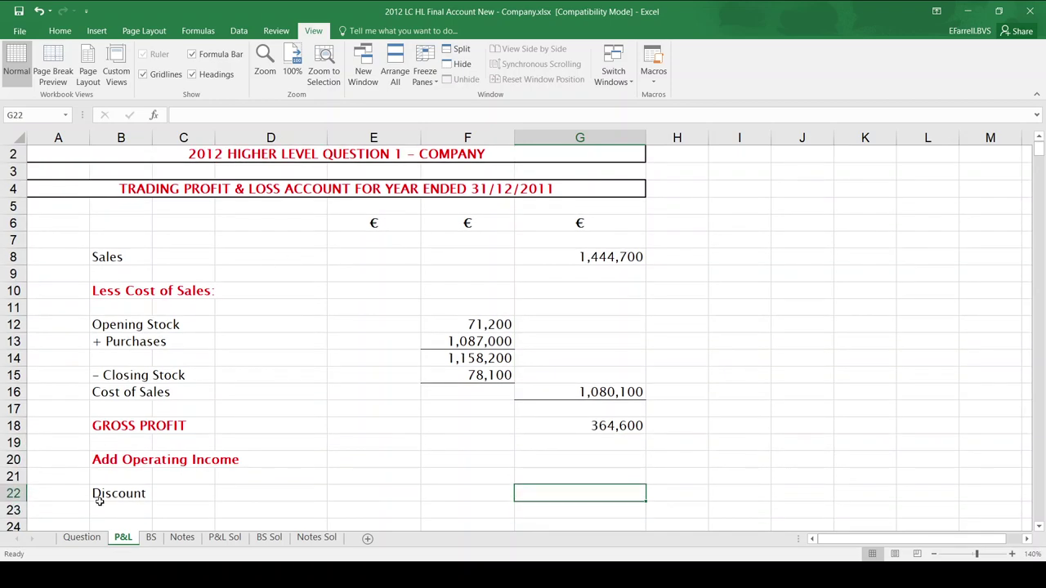
click(82, 538)
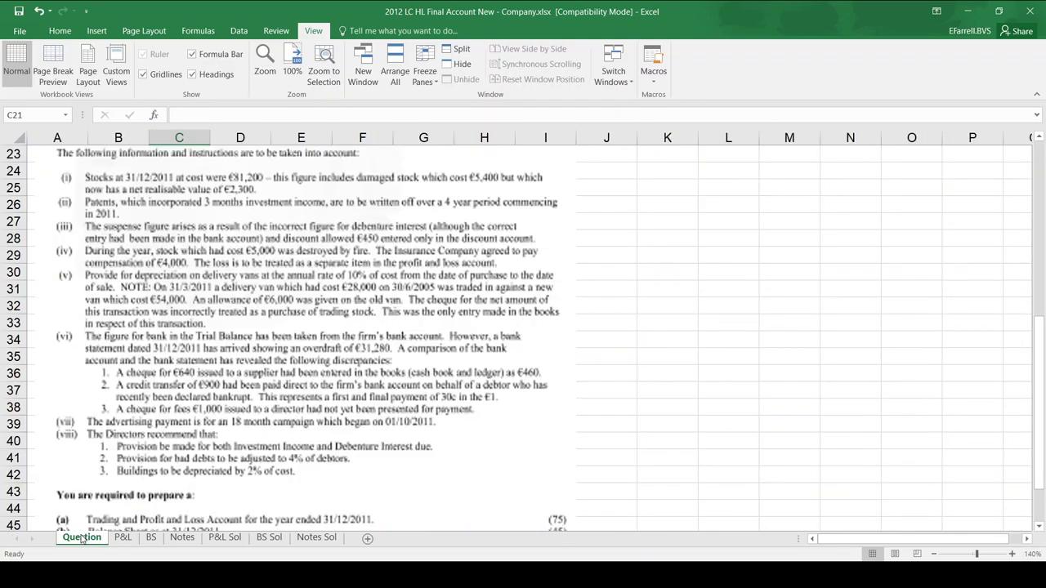
click(1043, 160)
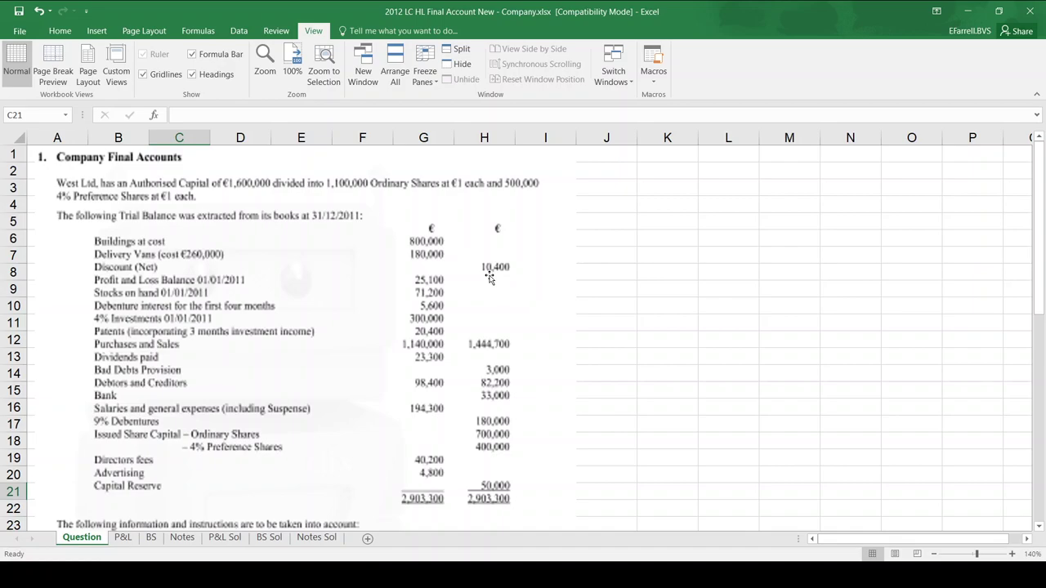
click(182, 539)
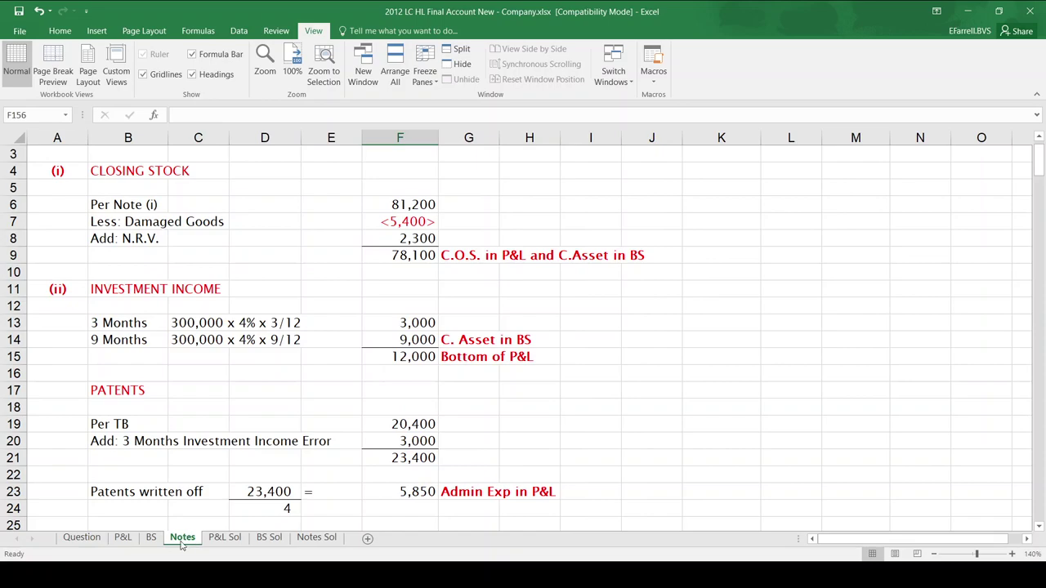
click(123, 539)
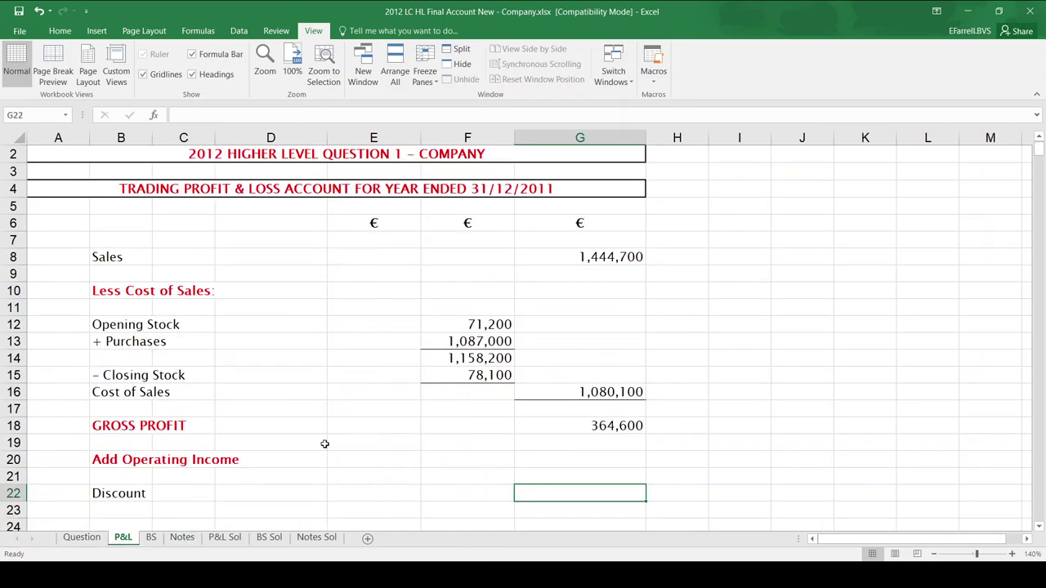
text(10400)
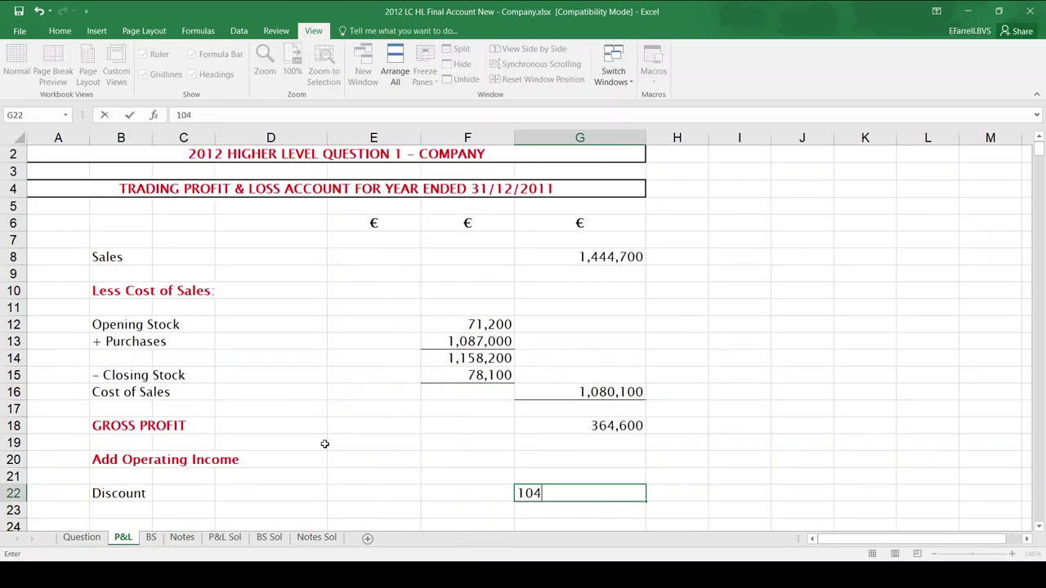
key(Return)
Step: Add Gross Profit and Discount in G24 with the formula =G18+G22
key(Down)
text(=)
key(Up)
key(Up)
key(Up)
key(Up)
key(Up)
key(Up)
text(+)
key(Up)
key(Up)
key(Return)
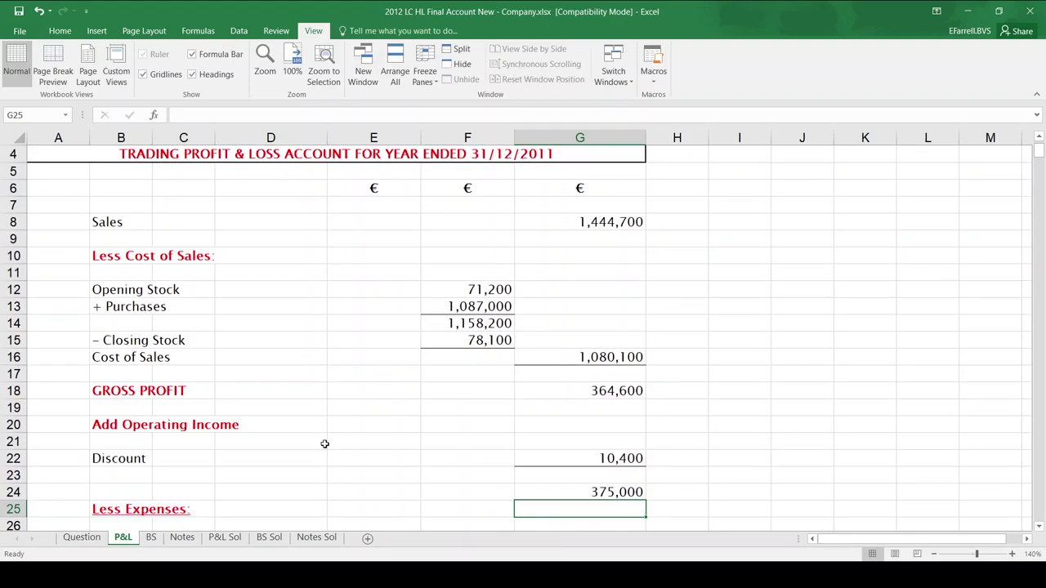
Step: Link Patents Written Off in E29 under Administration Expenses to the patents written off figure in F23 of the Notes sheet
key(Down)
key(Down)
key(Down)
key(Down)
key(Down)
key(Down)
key(Down)
key(Down)
key(Down)
key(Down)
key(Down)
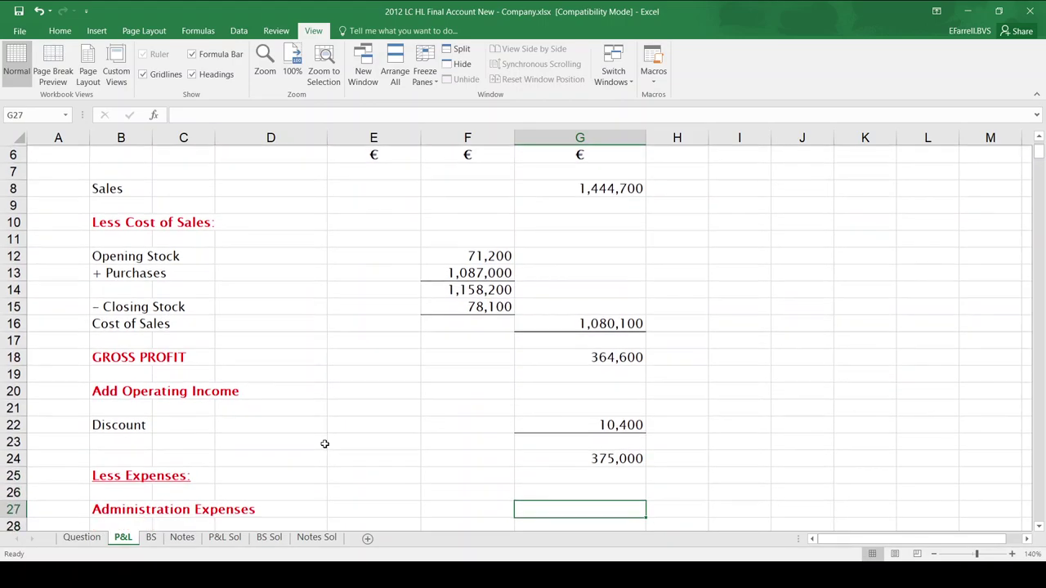
key(Down)
key(Down)
key(Down)
key(Down)
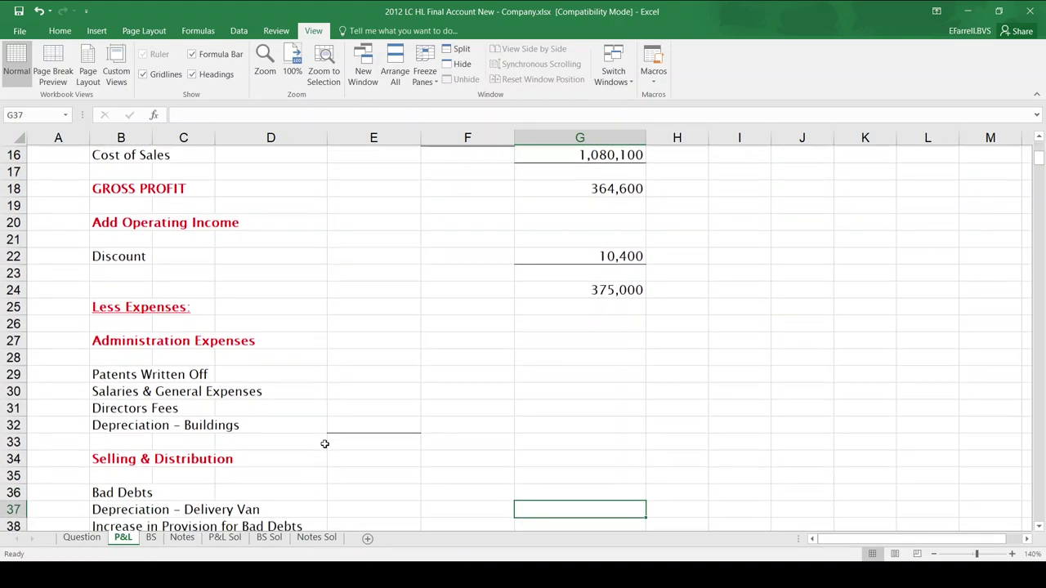
click(374, 330)
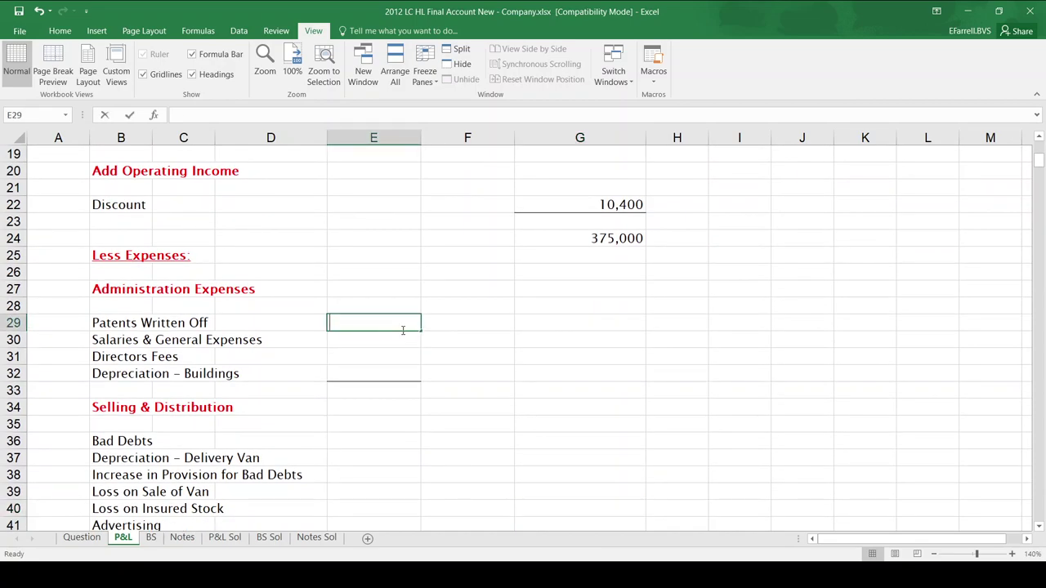
text(=)
click(183, 539)
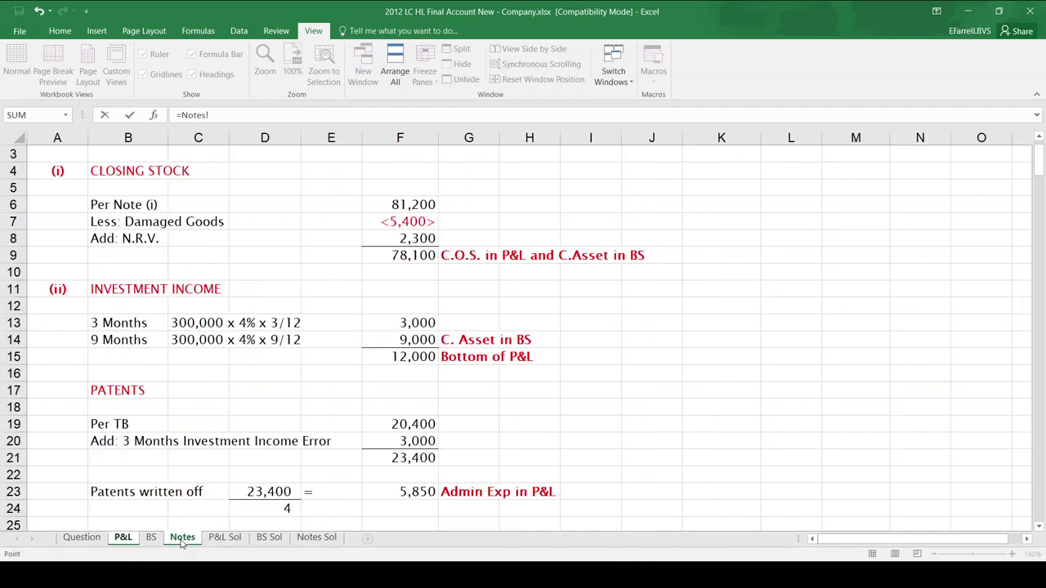
click(1042, 295)
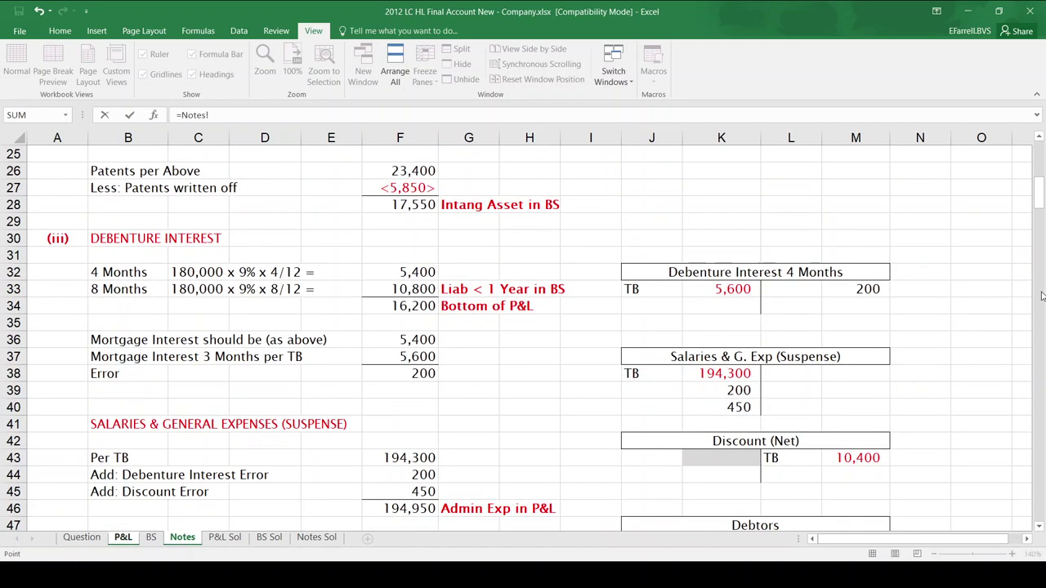
click(1042, 295)
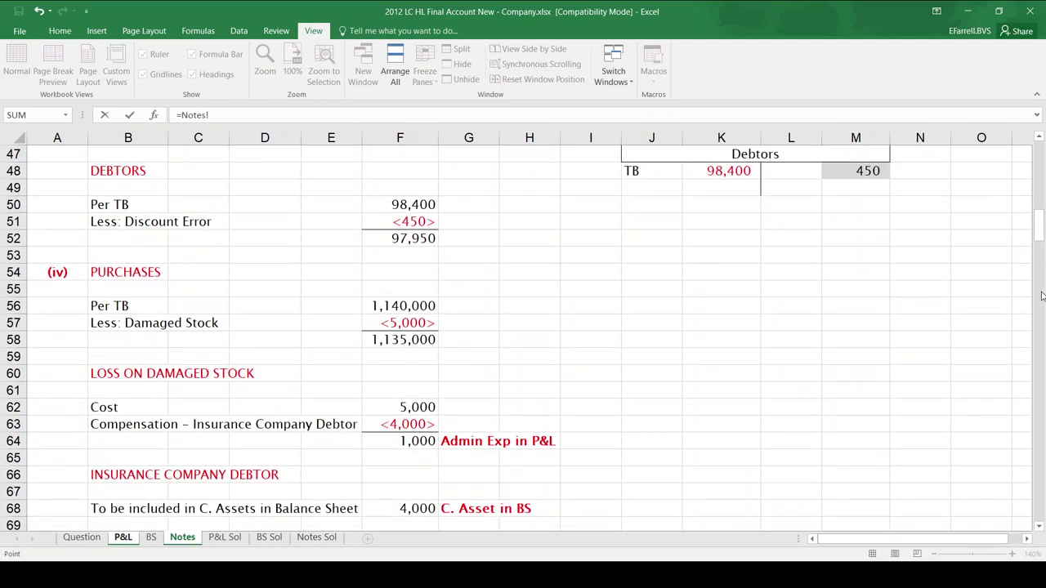
click(1042, 187)
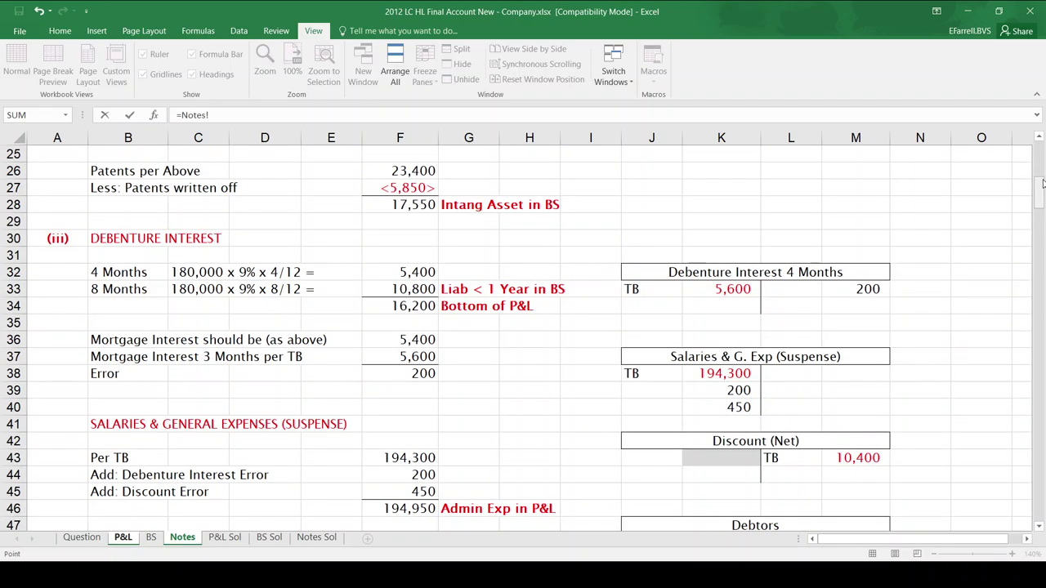
click(1038, 138)
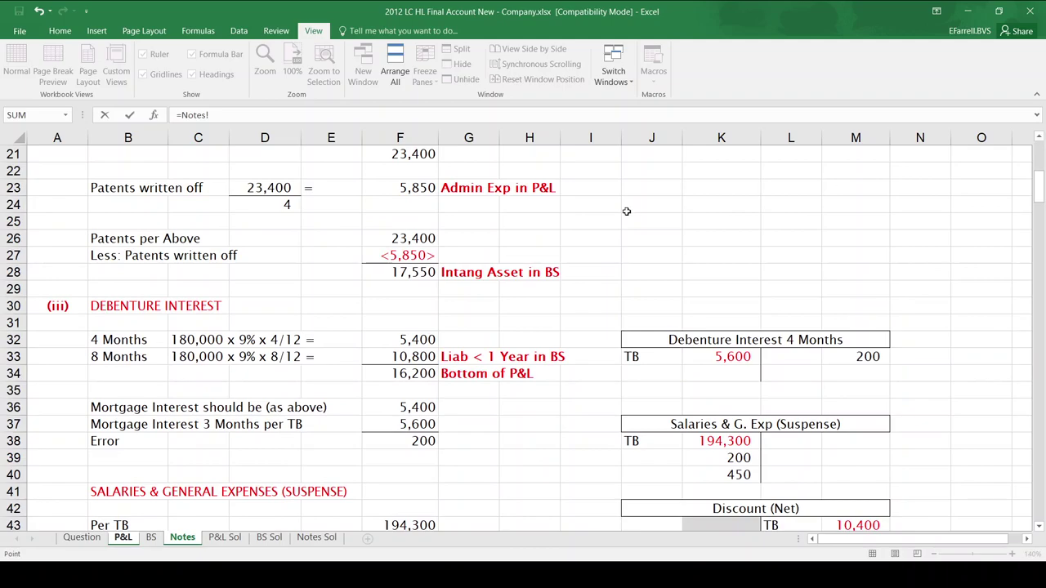
click(420, 189)
key(Return)
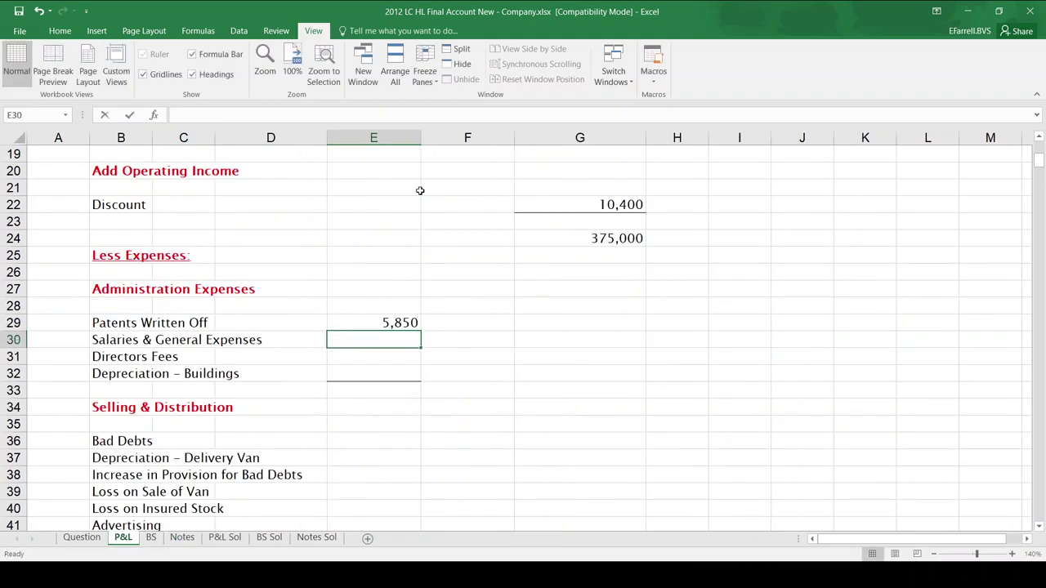
Step: Link Salaries & General Expenses in E30 to F46 of the Notes sheet and enter 40200 as Directors Fees in E31
text(=)
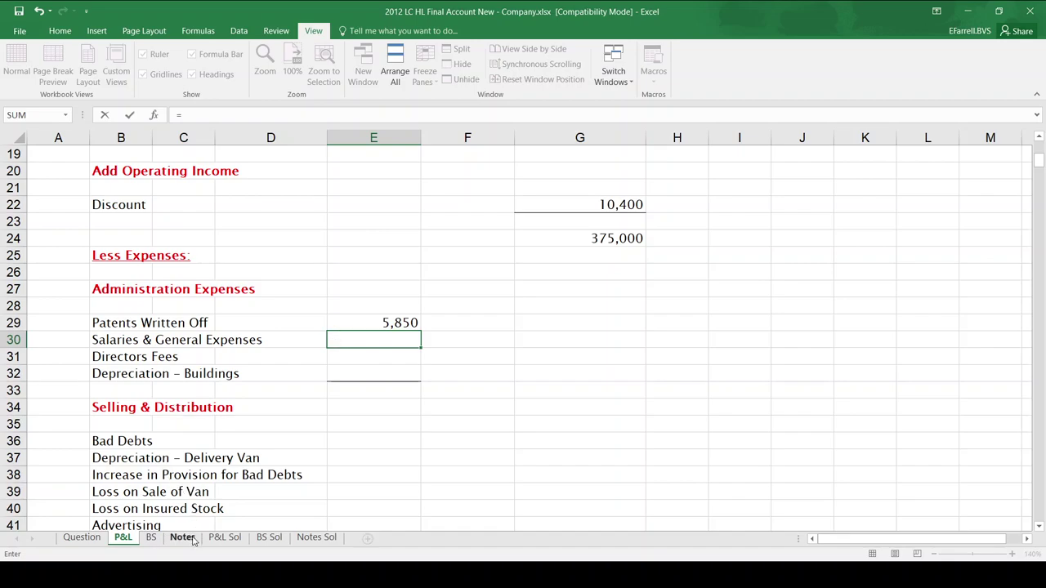
click(183, 537)
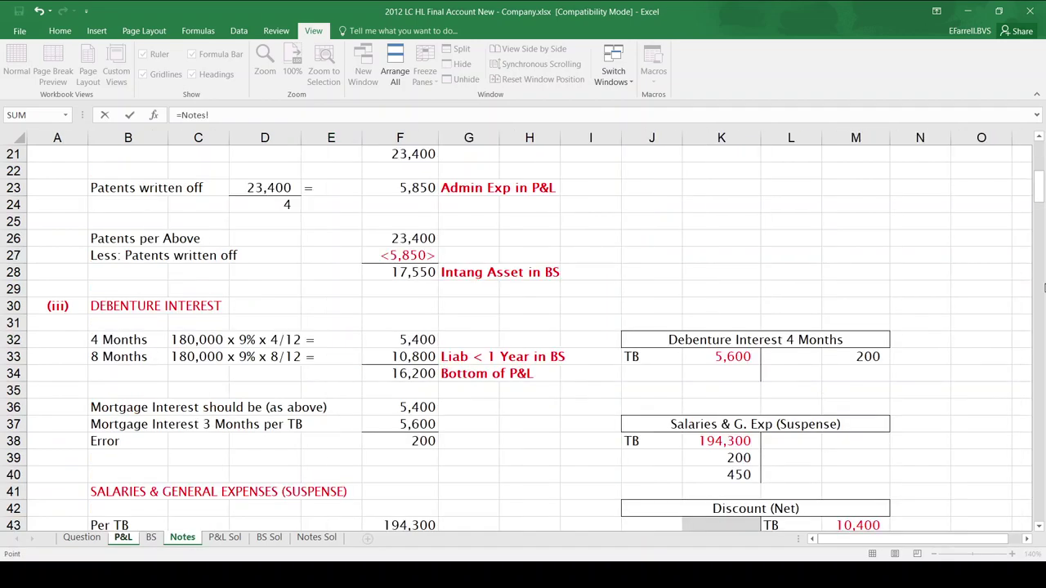
scroll(1041, 529, down, 2)
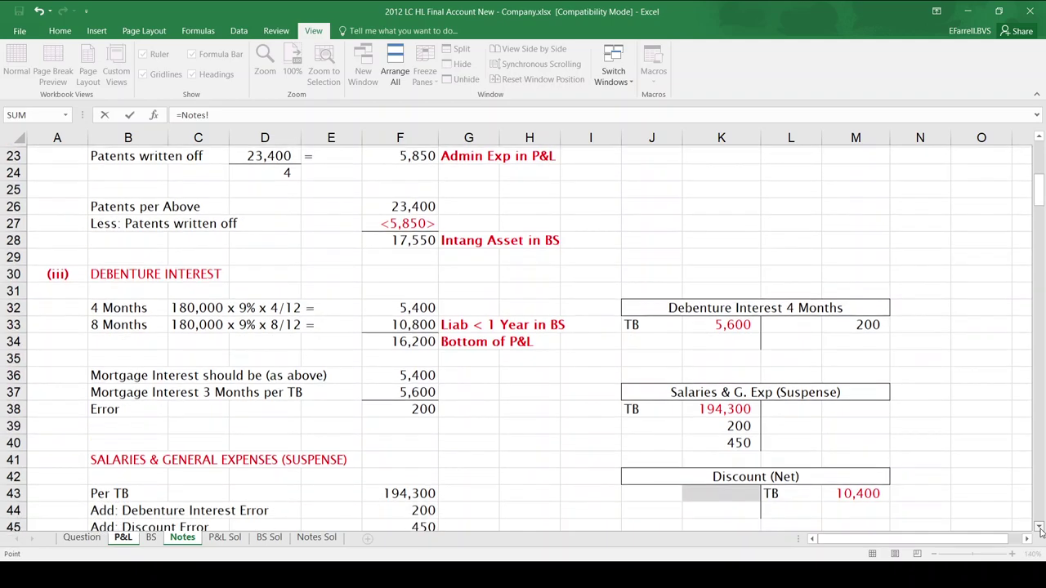
click(421, 473)
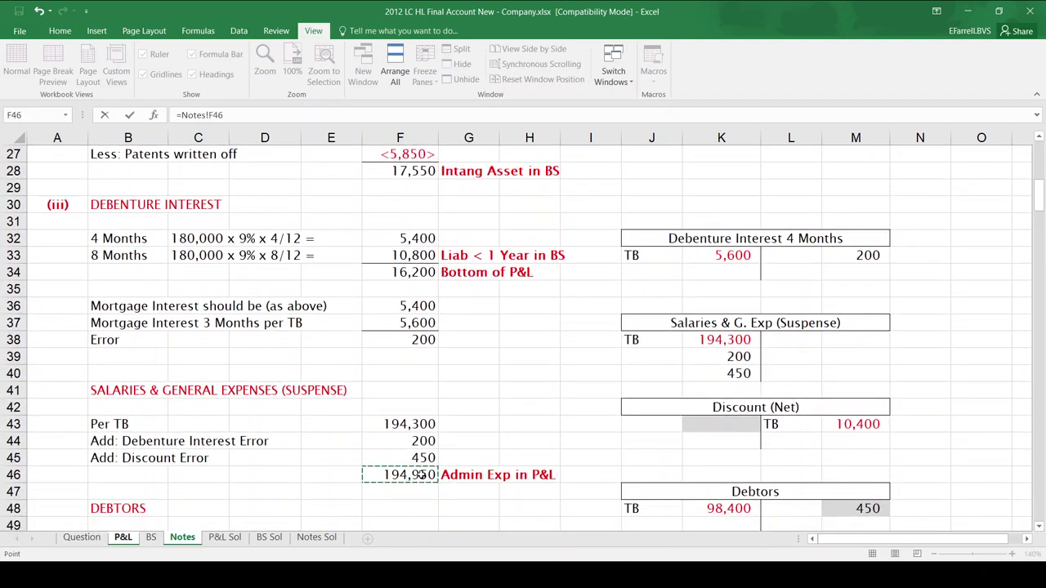
key(Return)
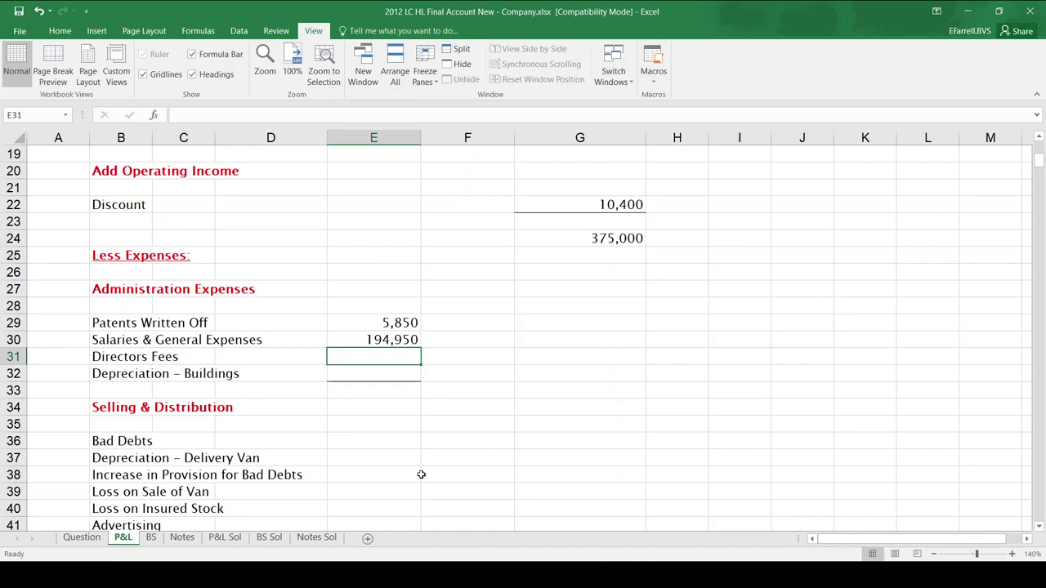
text(40200)
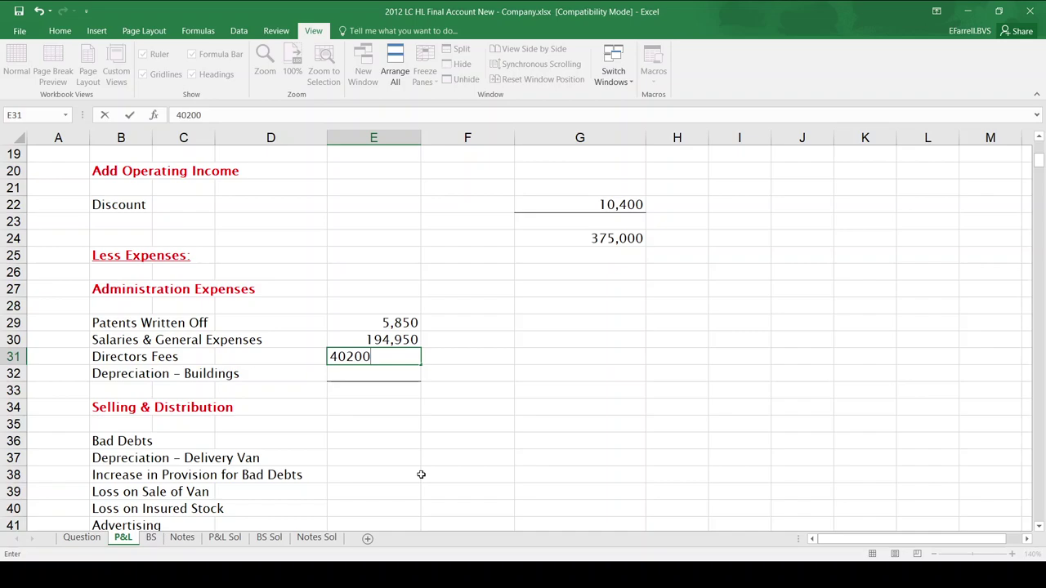
key(Return)
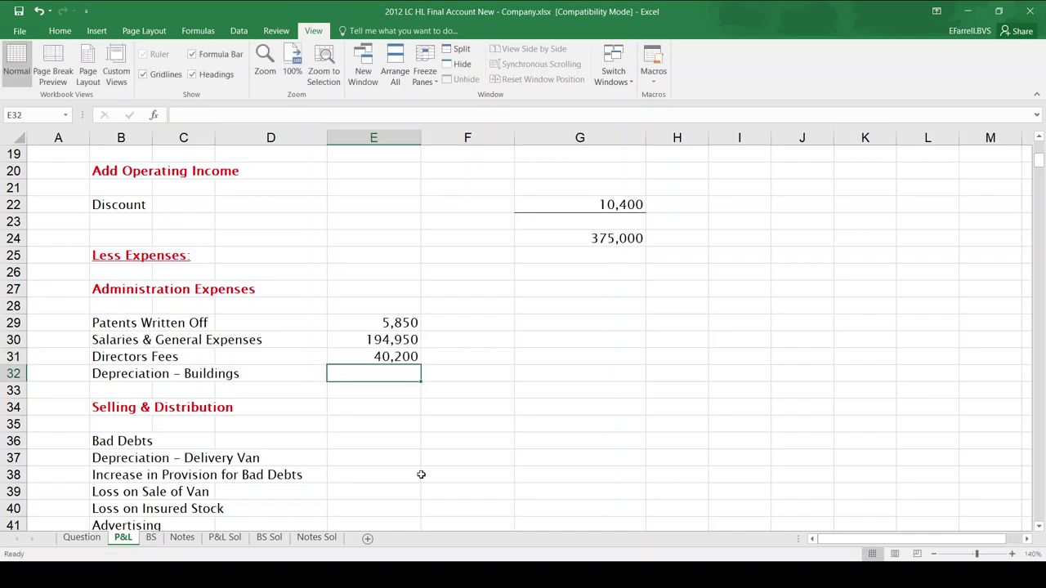
Step: Link Depreciation – Buildings in E32 to the buildings depreciation for the year in F155 of the Notes sheet
text(=)
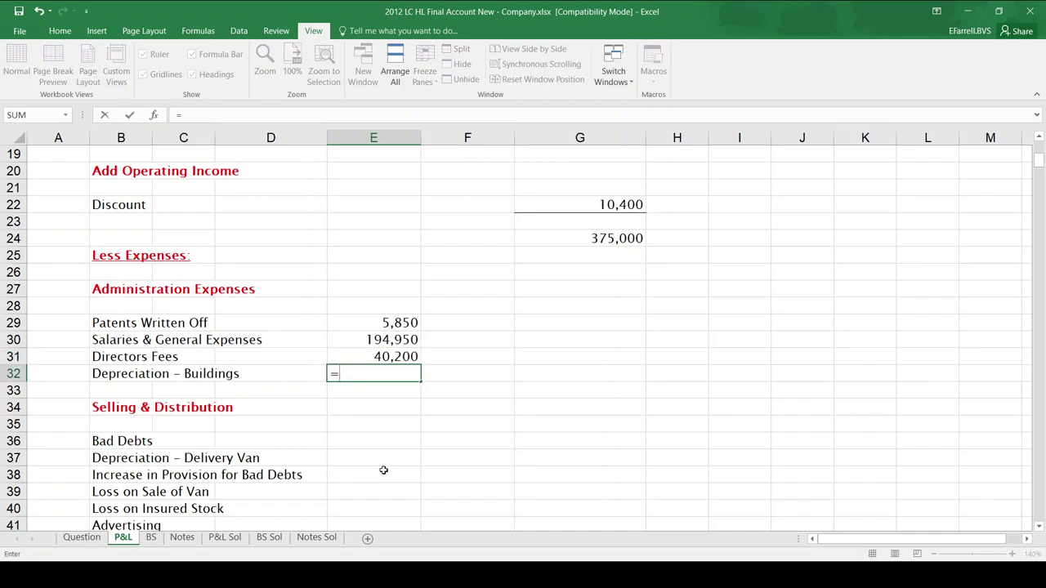
click(184, 539)
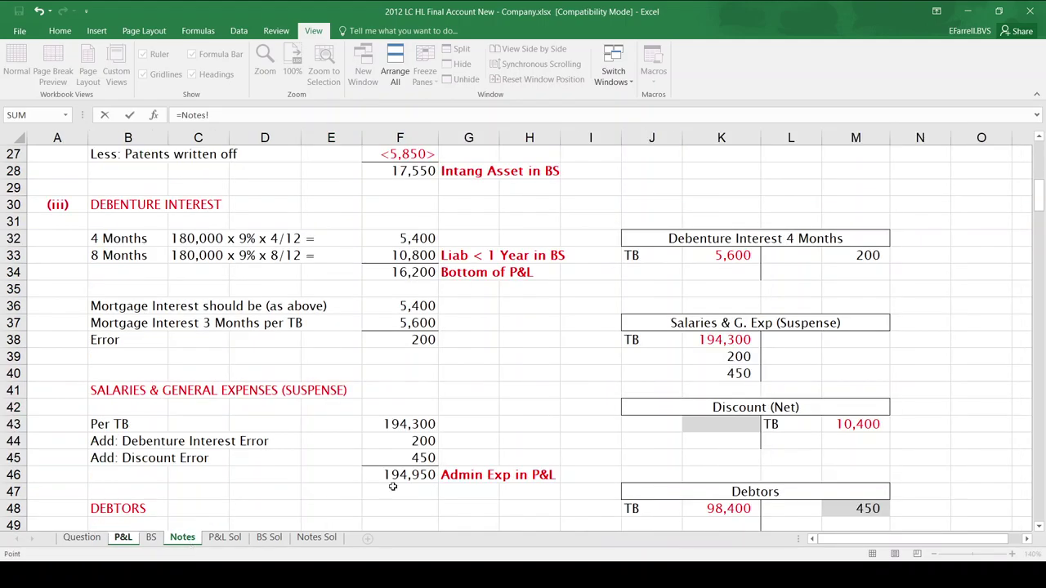
scroll(1041, 514, down, 20)
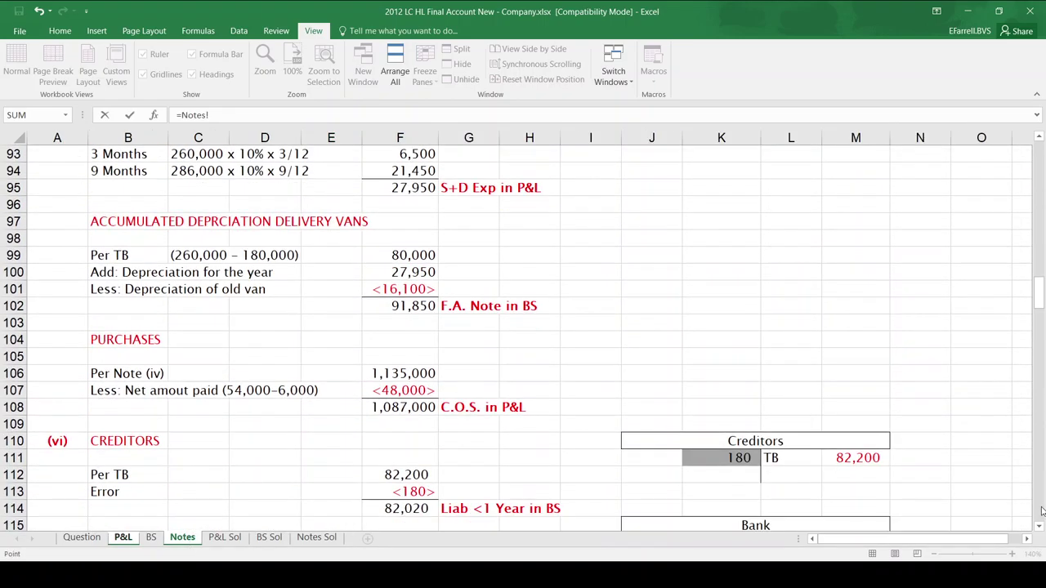
scroll(1041, 512, down, 15)
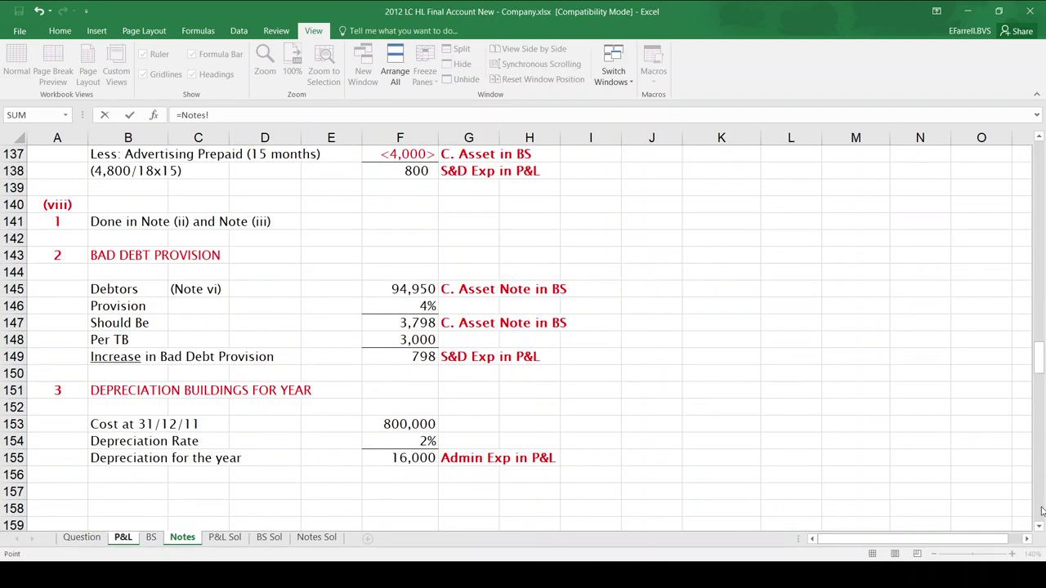
click(417, 458)
key(Return)
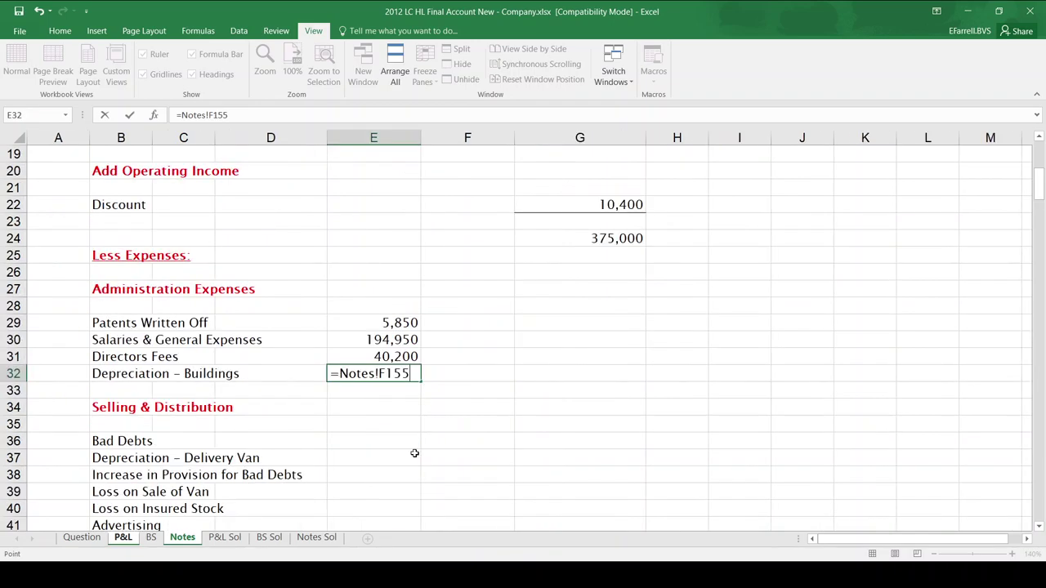
Step: Total the Administration Expenses in F32 with a sum of E29:E32
key(Up)
key(Right)
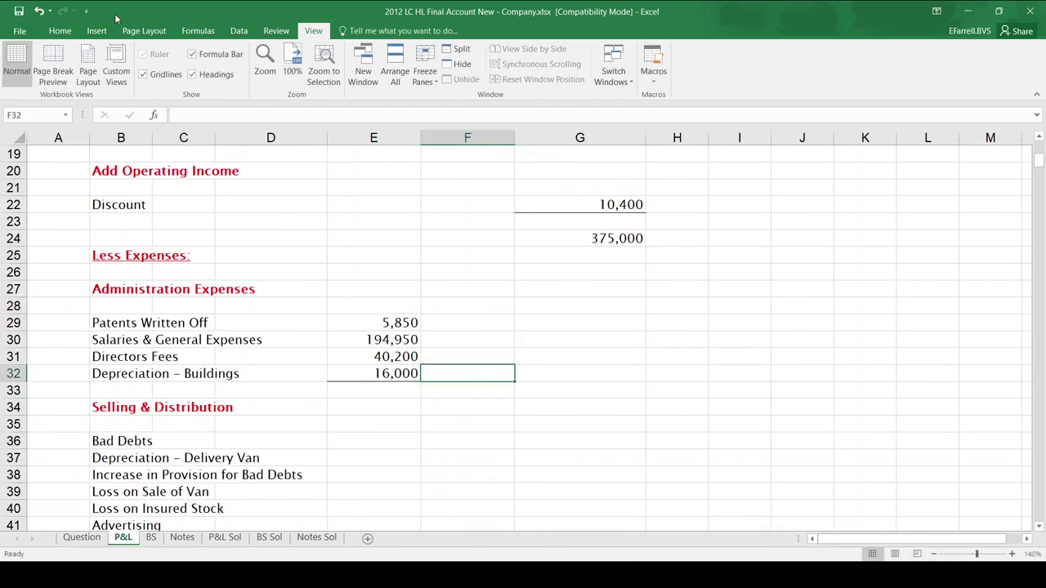
click(62, 31)
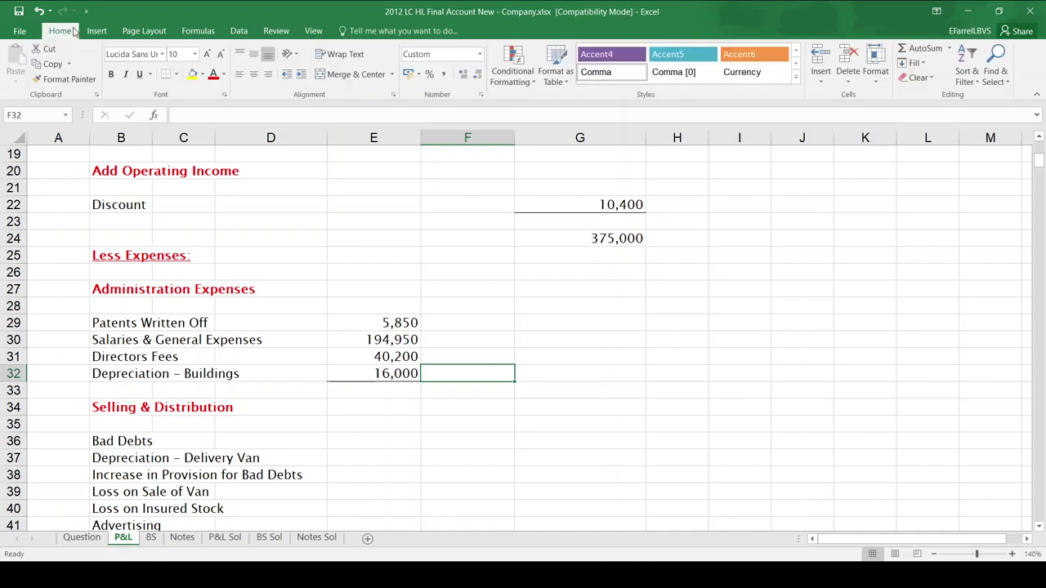
key(alt+equal)
click(378, 322)
drag(377, 322, 377, 374)
key(Return)
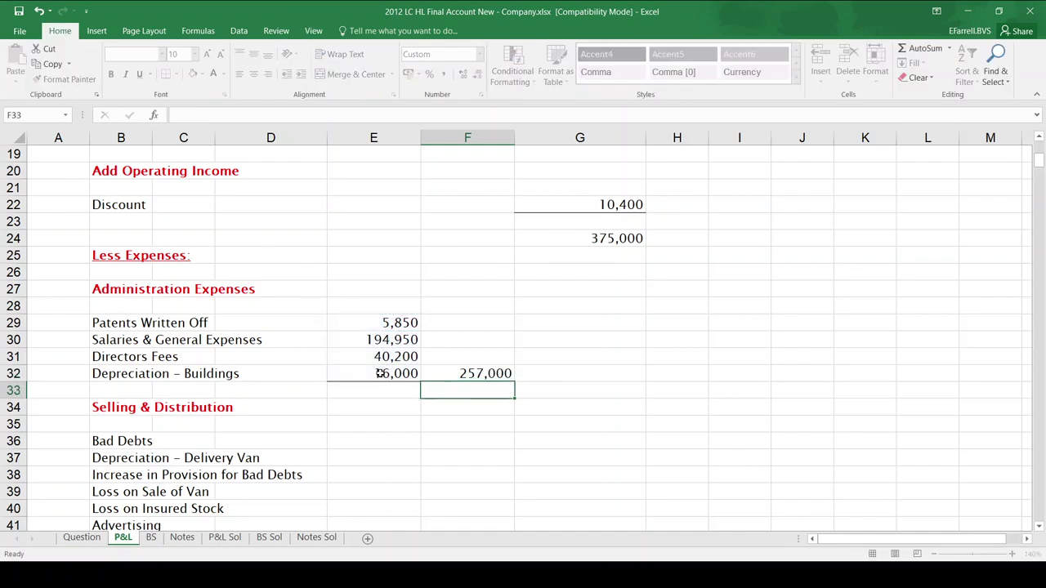
Step: Change the Bad Debts label in B36 under Selling & Distribution to "Bad Debts written off"
key(Down)
key(Down)
key(Down)
key(Down)
key(Down)
key(Down)
key(Down)
key(Down)
key(Up)
key(Up)
key(Up)
key(Up)
key(Left)
key(Up)
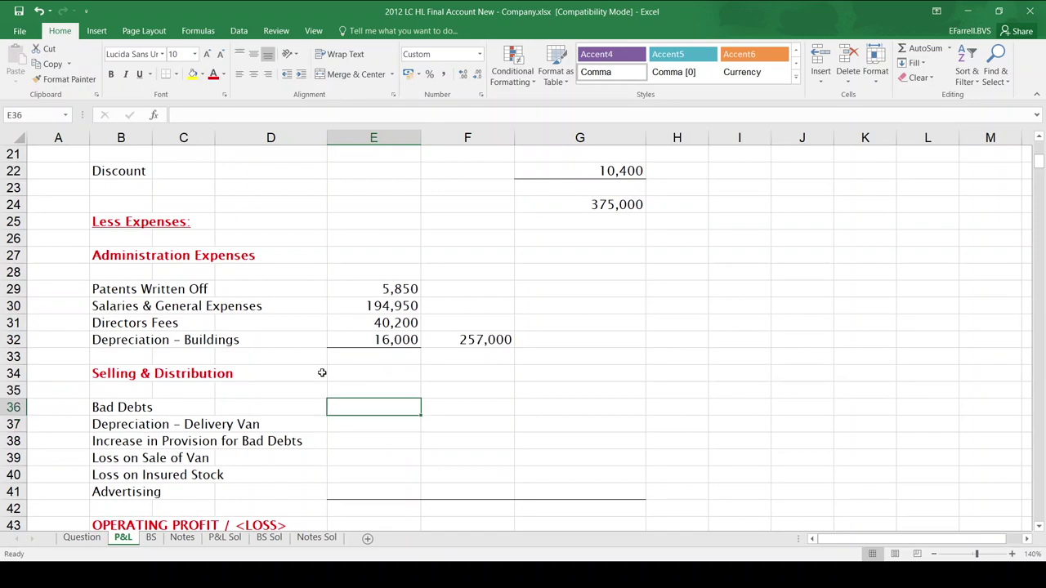
click(131, 408)
click(291, 115)
text(written off)
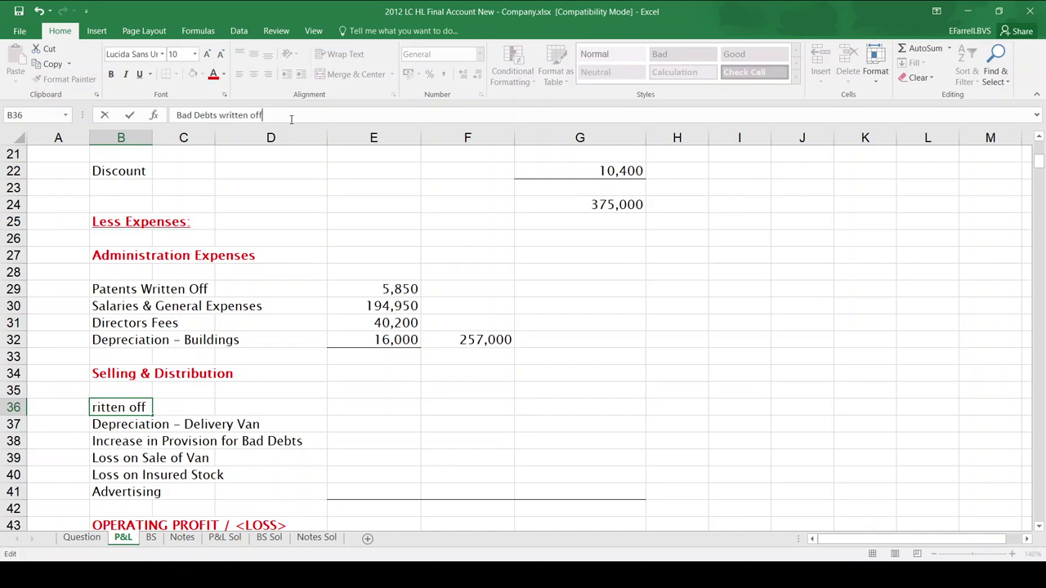
key(Return)
Step: Link Bad Debts written off in E36 to the bad debt written off figure in F132 of the Notes sheet
key(Up)
key(Right)
key(Right)
key(Right)
text(=)
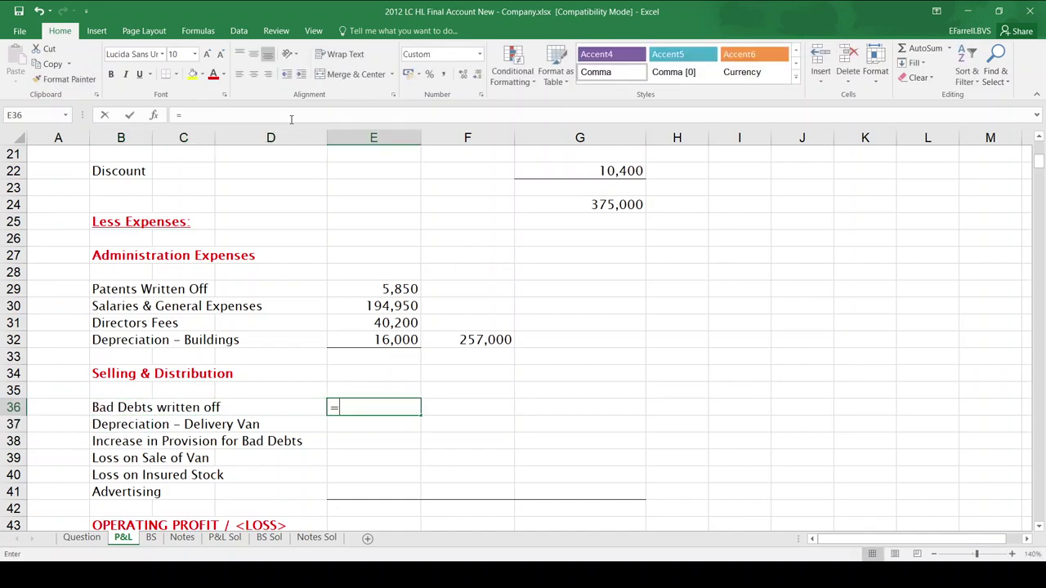
click(183, 537)
click(1040, 176)
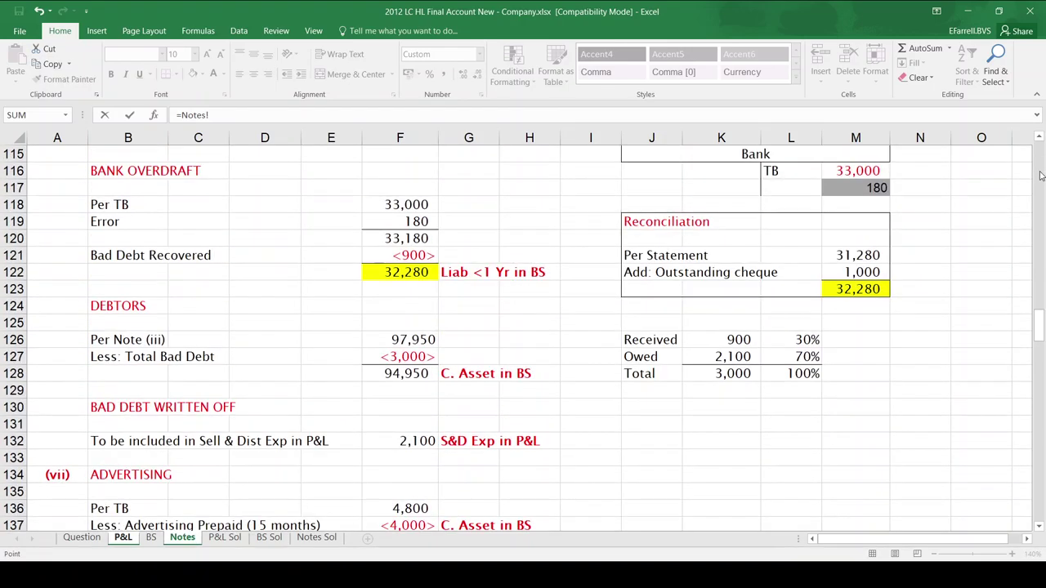
click(411, 433)
key(Return)
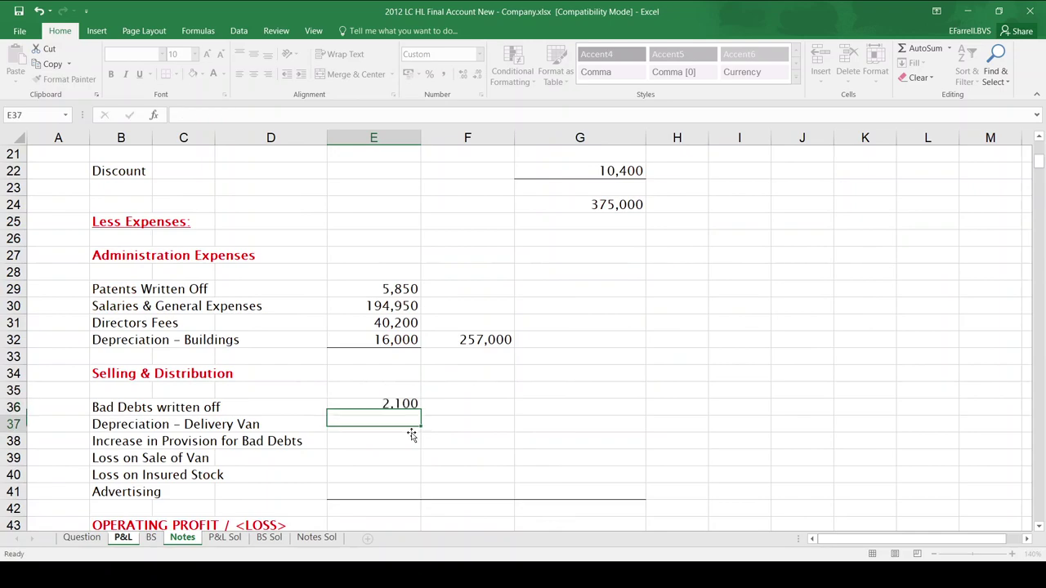
Step: Link Depreciation – Delivery Van in E37 to the delivery vans' depreciation for the year in F95 of the Notes sheet
text(=)
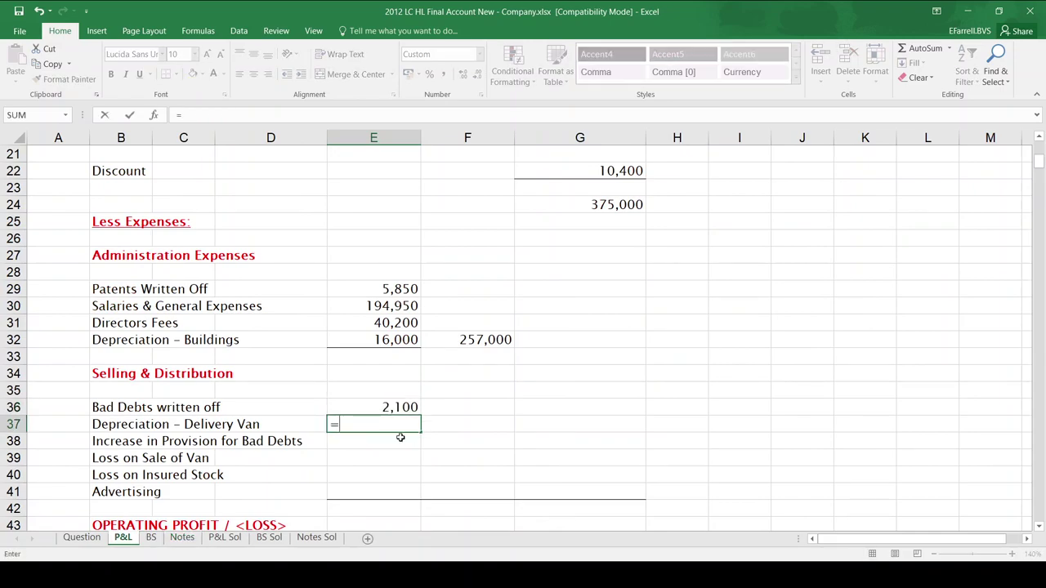
click(183, 540)
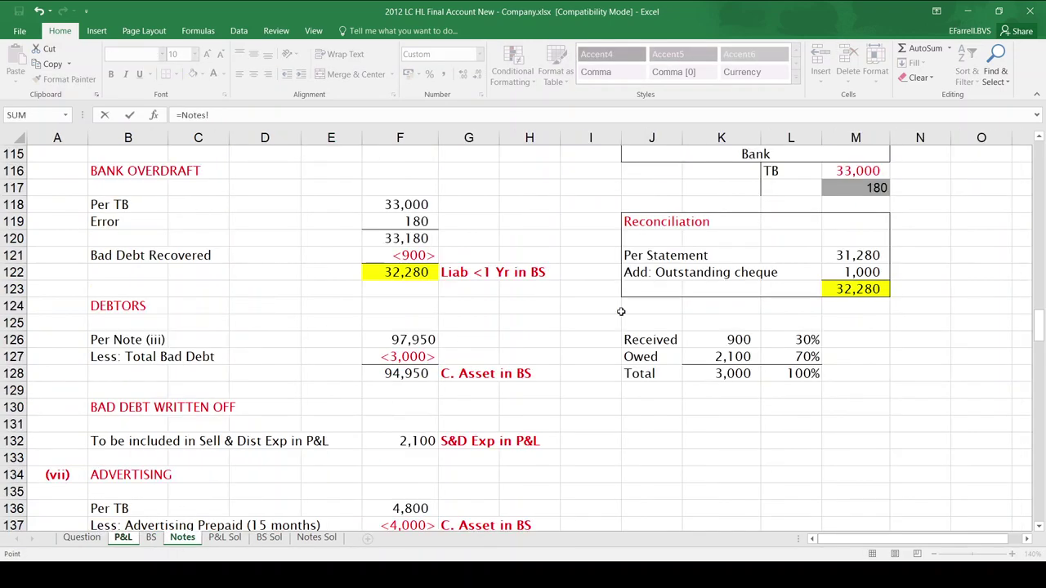
click(1043, 178)
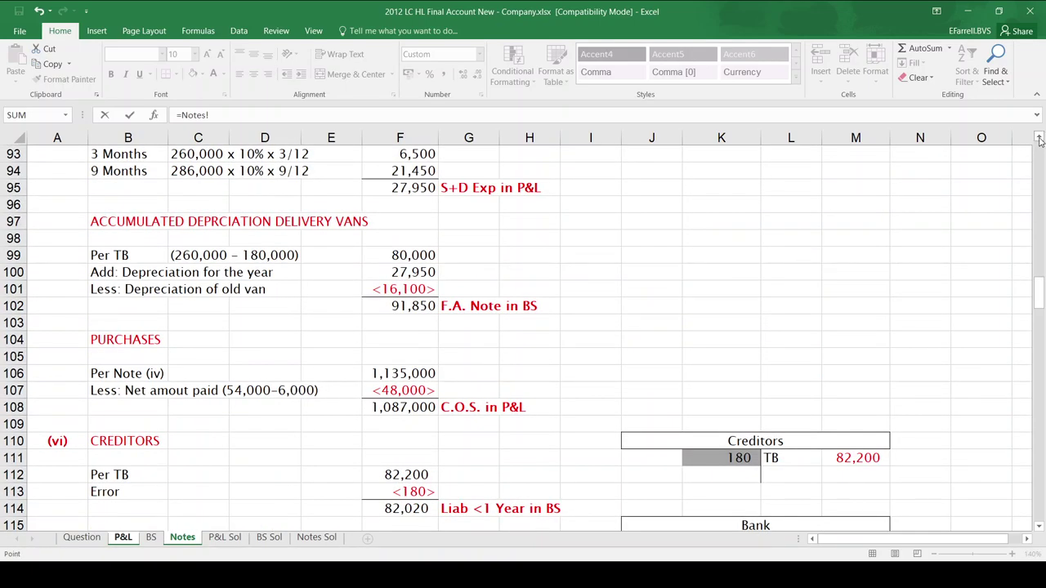
scroll(574, 226, up, 2)
click(393, 294)
key(Return)
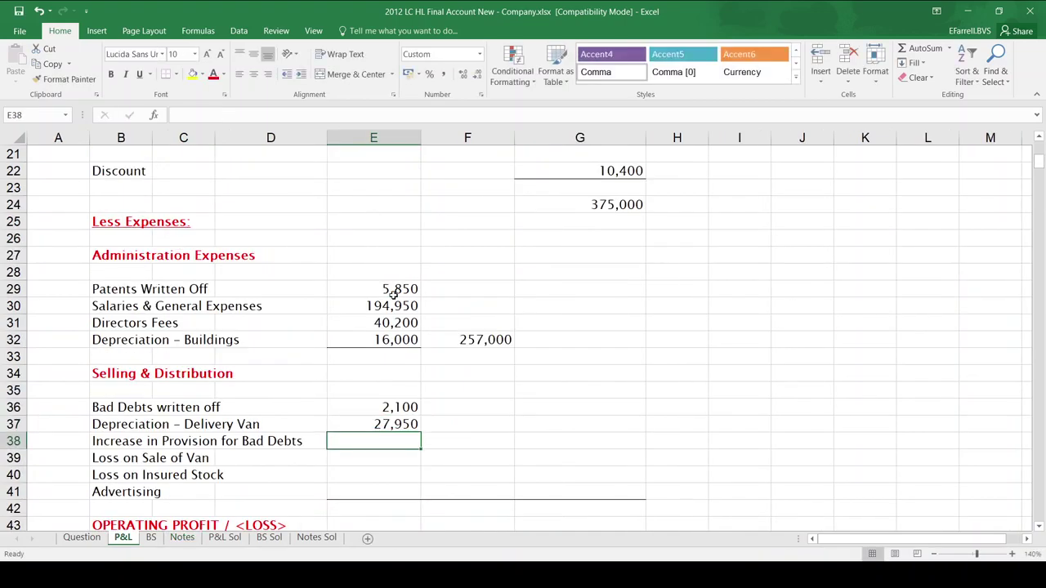
Step: Link Increase in Provision for Bad Debts in E38 to the provision increase in F149 of the Notes sheet
text(=)
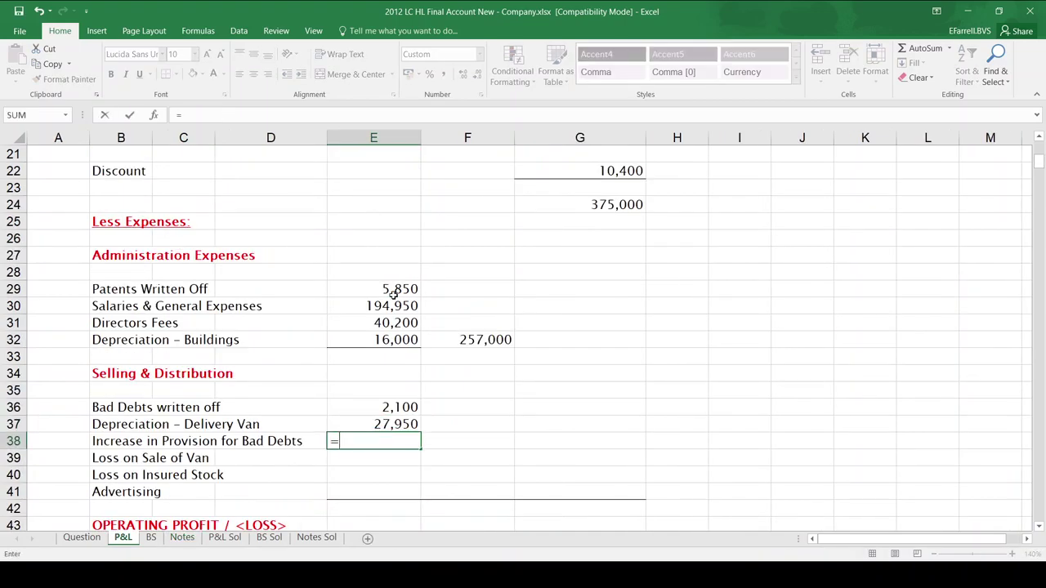
click(182, 538)
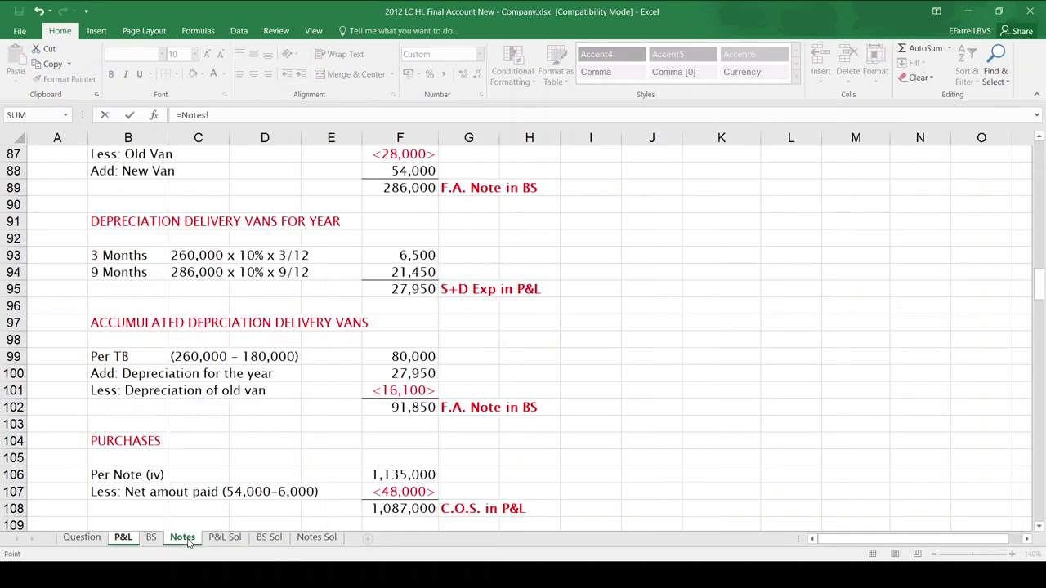
scroll(1038, 486, down, 15)
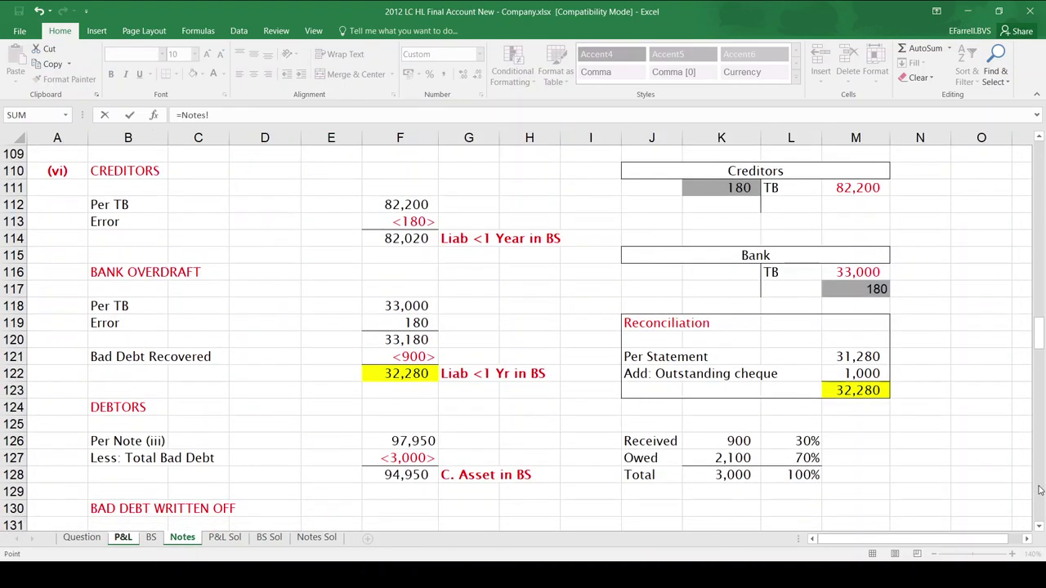
click(415, 460)
key(Return)
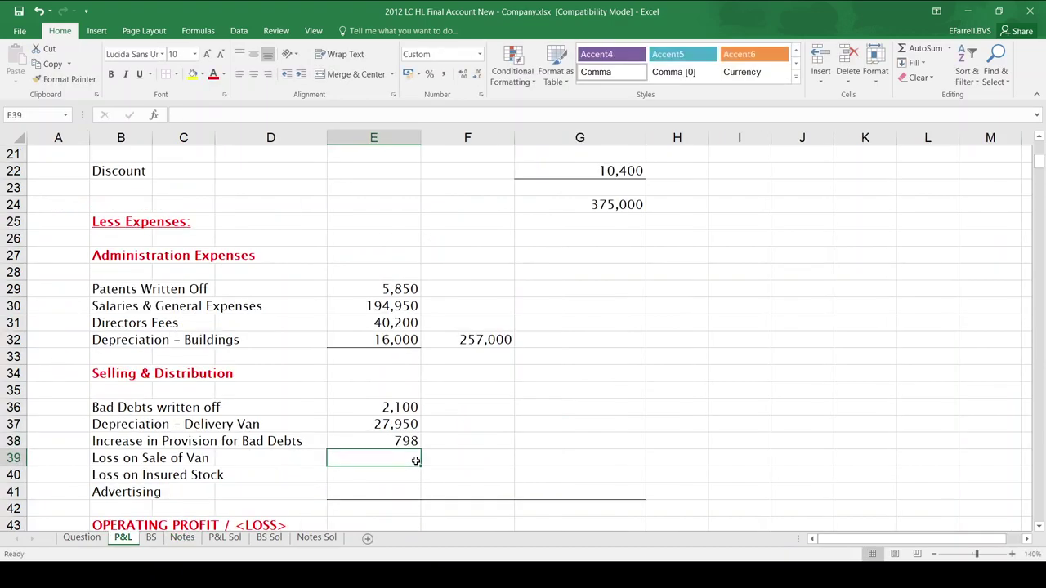
Step: Link Loss on Sale of Van in E39 to the loss on the old van in F82 of the Notes sheet
text(=)
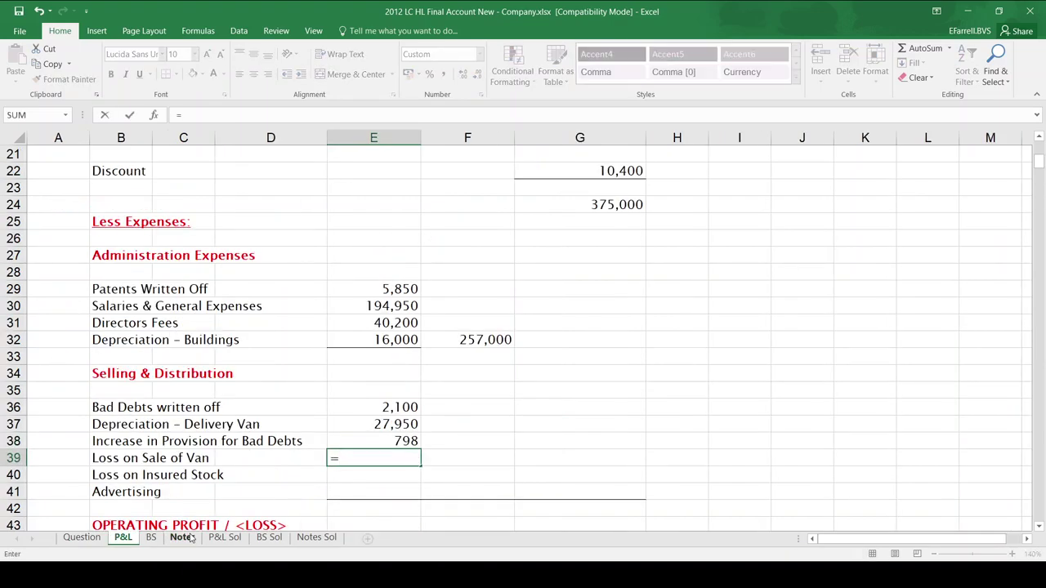
click(184, 538)
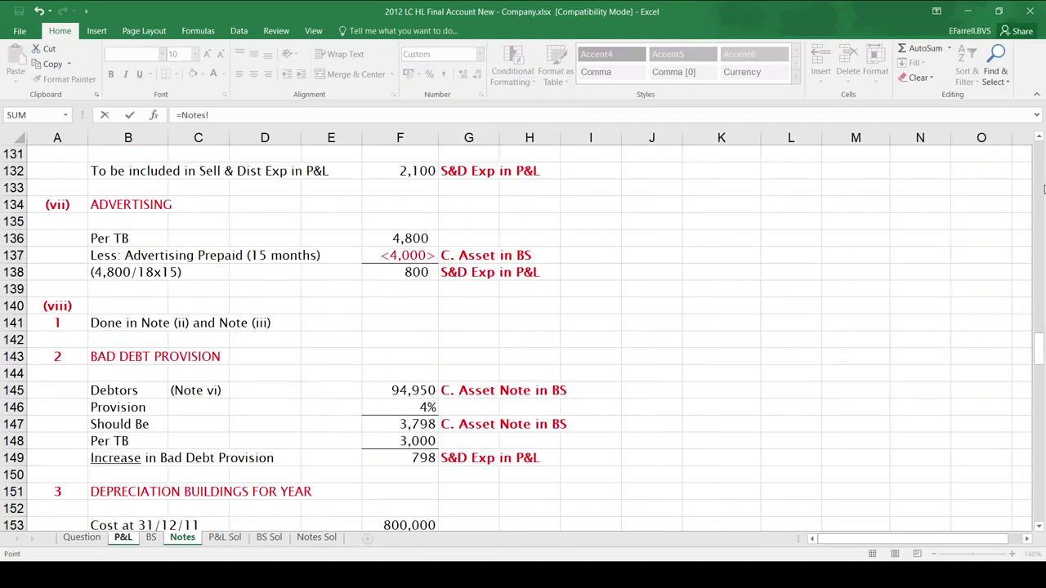
scroll(1043, 186, up, 7)
scroll(1043, 186, up, 8)
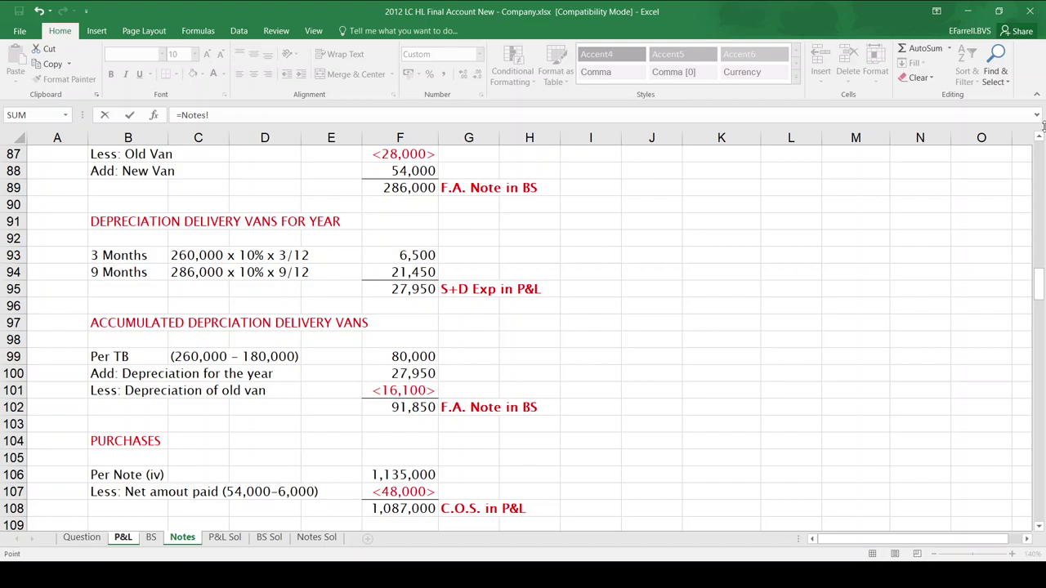
scroll(1039, 137, up, 1)
scroll(833, 188, up, 3)
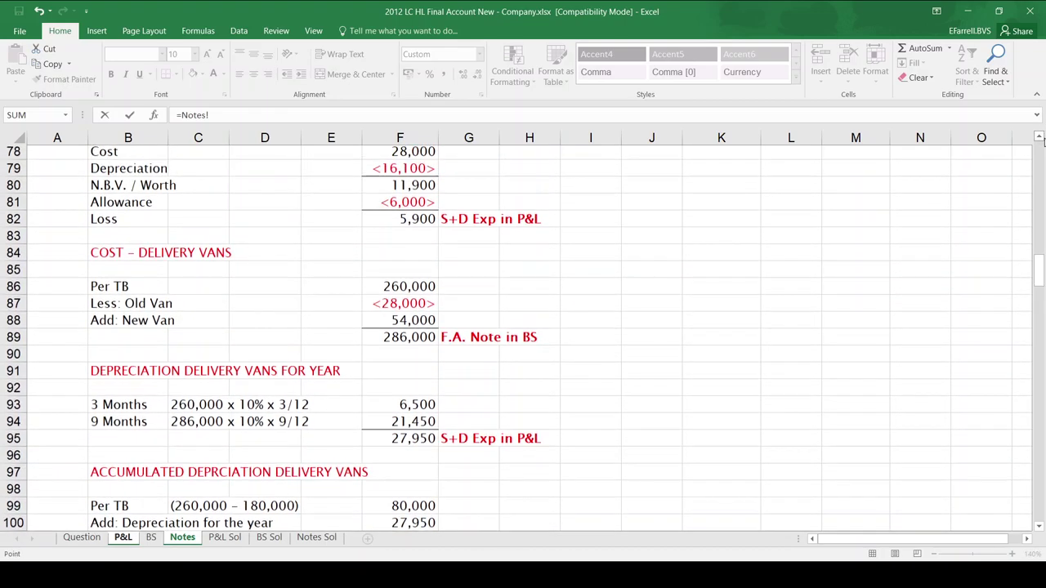
click(403, 314)
click(412, 306)
key(Return)
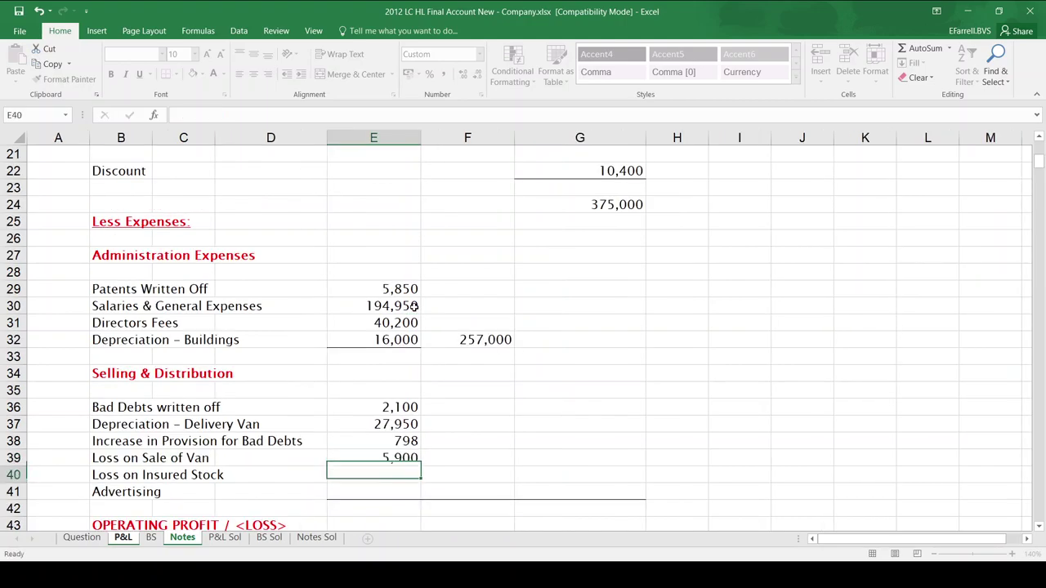
Step: Link Loss on Insured Stock in E40 to the loss on damaged stock in F64 of the Notes sheet
text(=)
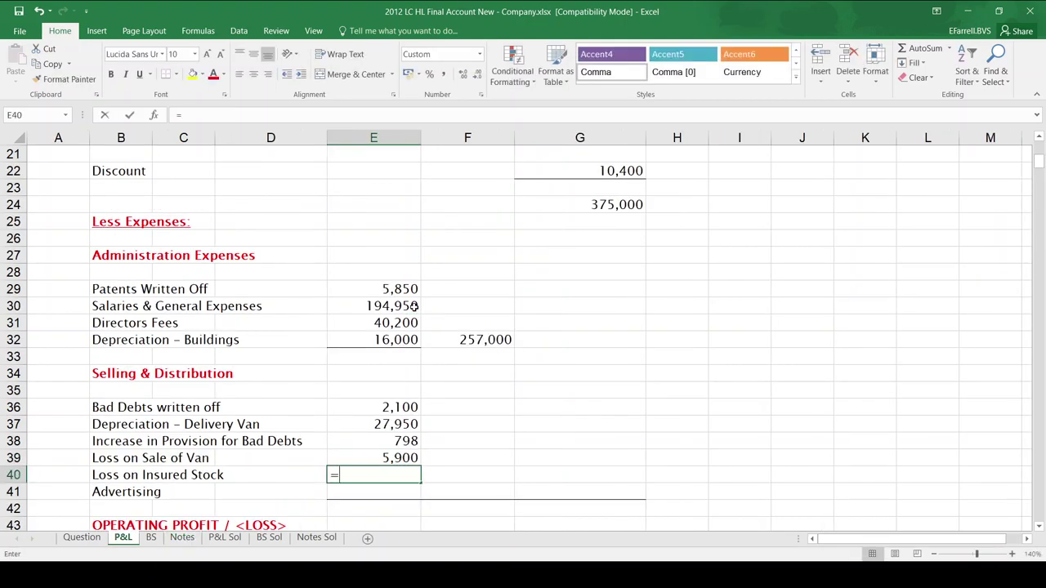
click(192, 541)
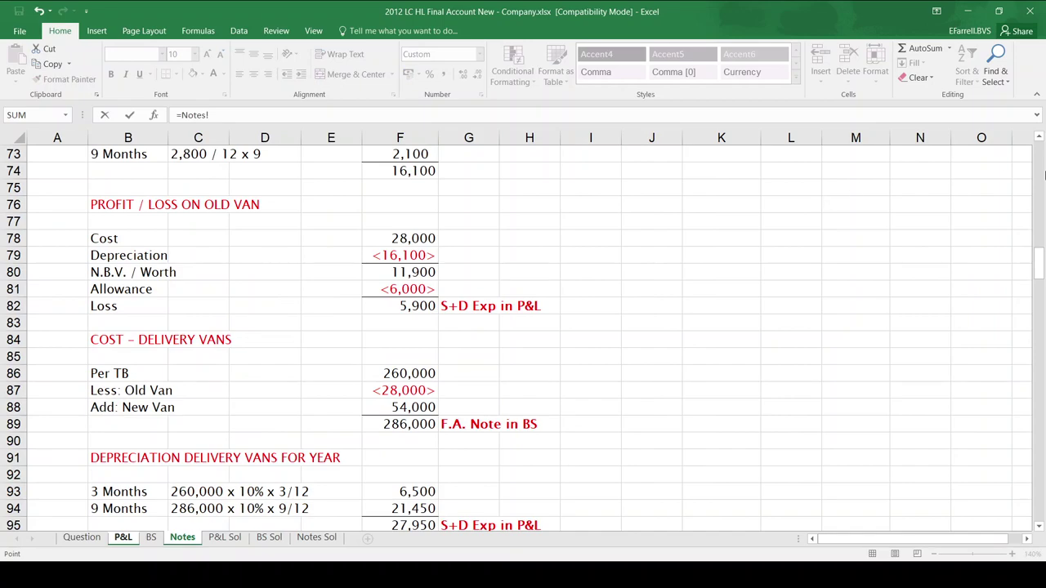
click(1039, 177)
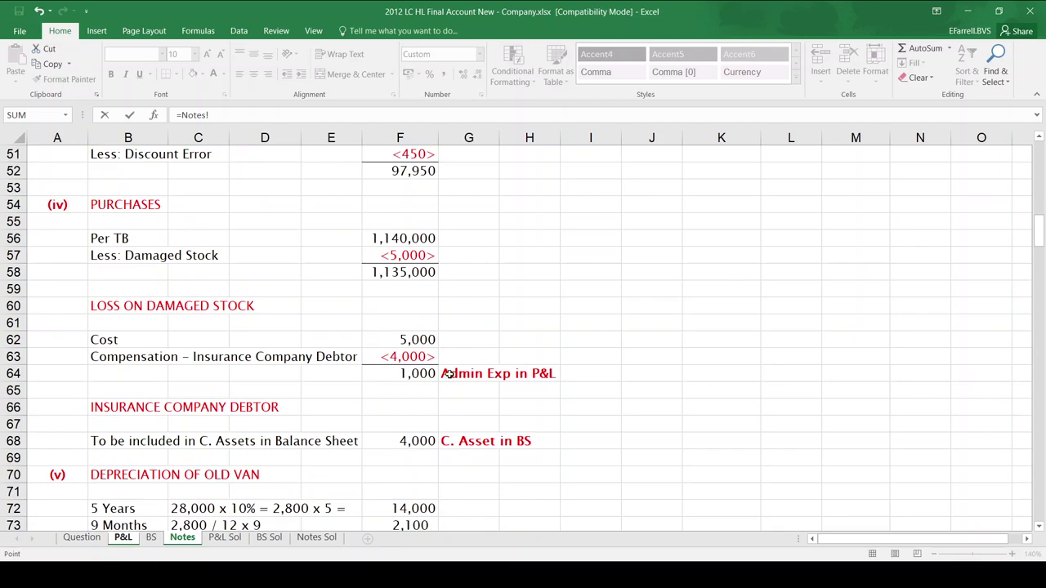
click(410, 376)
key(Return)
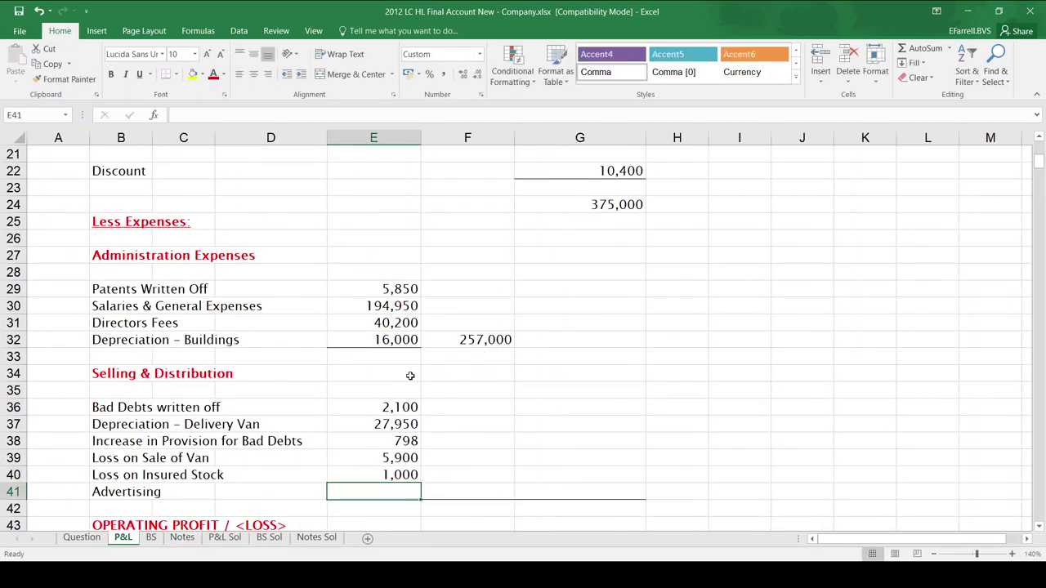
Step: Link Advertising in E41 to the advertising expense net of prepayment in F138 of the Notes sheet
text(=)
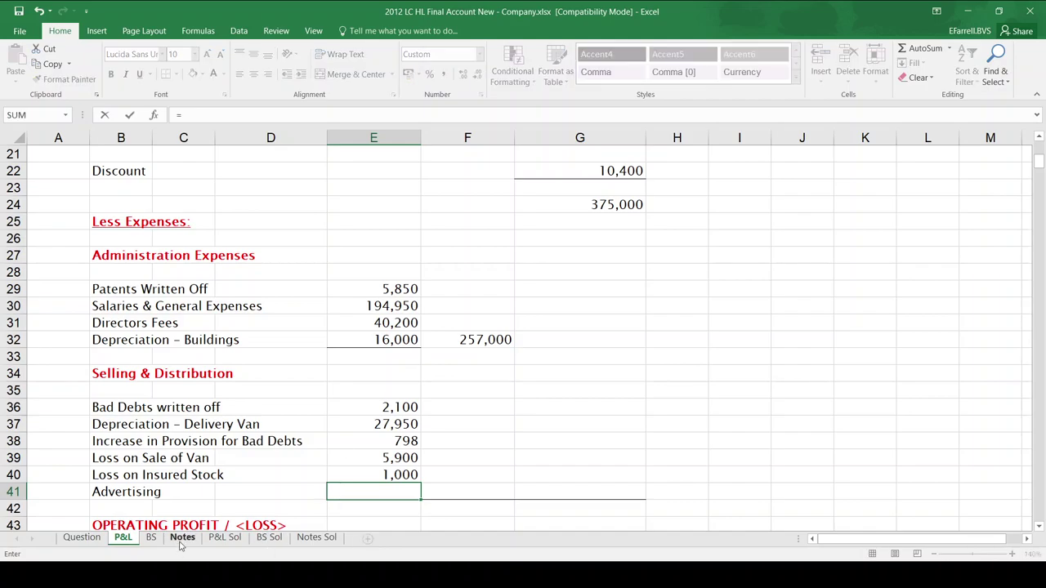
click(182, 539)
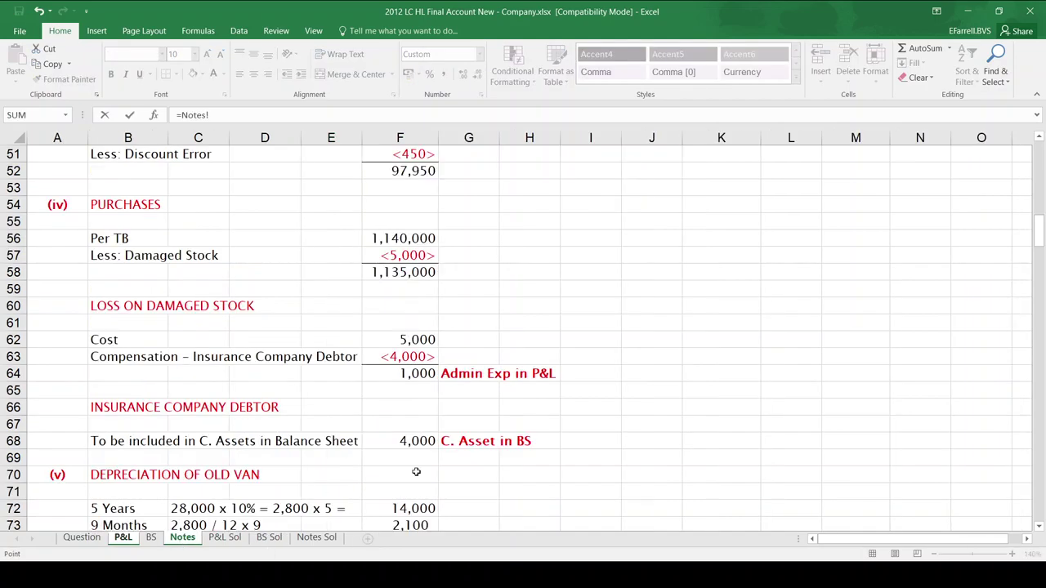
click(1039, 515)
click(1038, 515)
click(1039, 516)
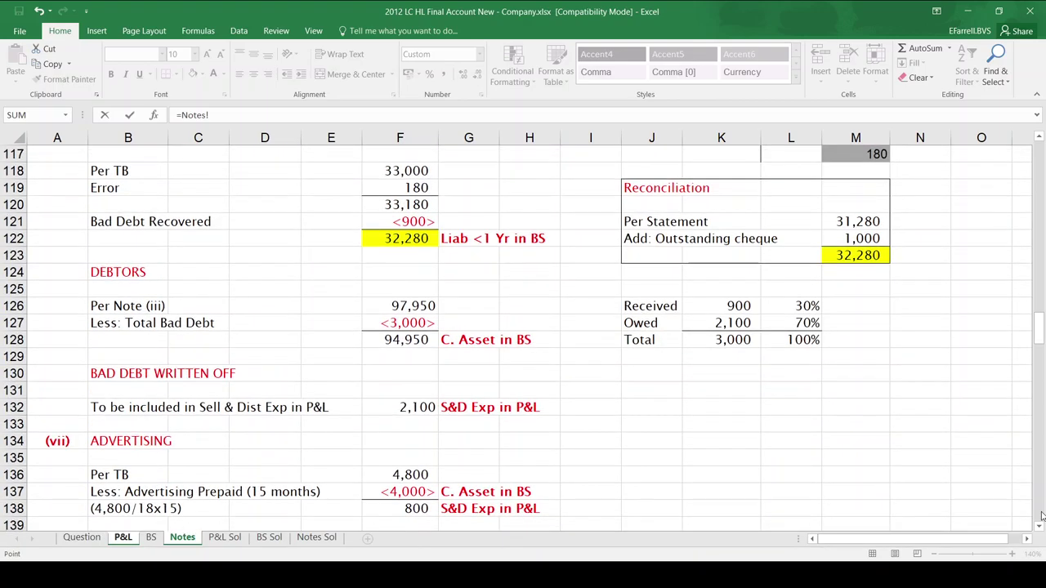
click(408, 511)
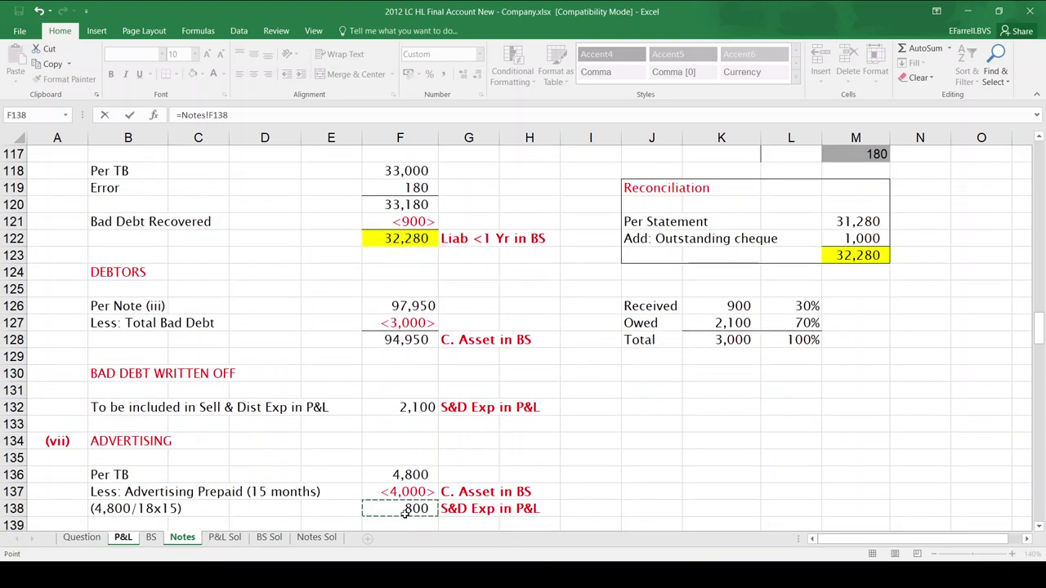
key(Return)
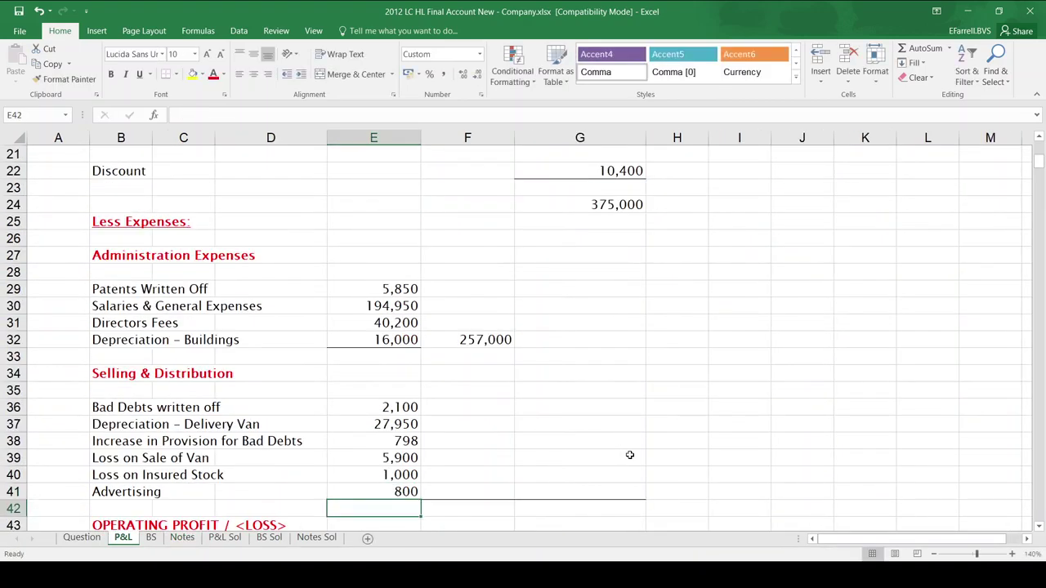
Step: Total the Selling & Distribution expenses in F41 by summing E36:E41
key(Up)
key(Right)
text(=SUM()
key(Left)
click(392, 407)
drag(392, 407, 395, 488)
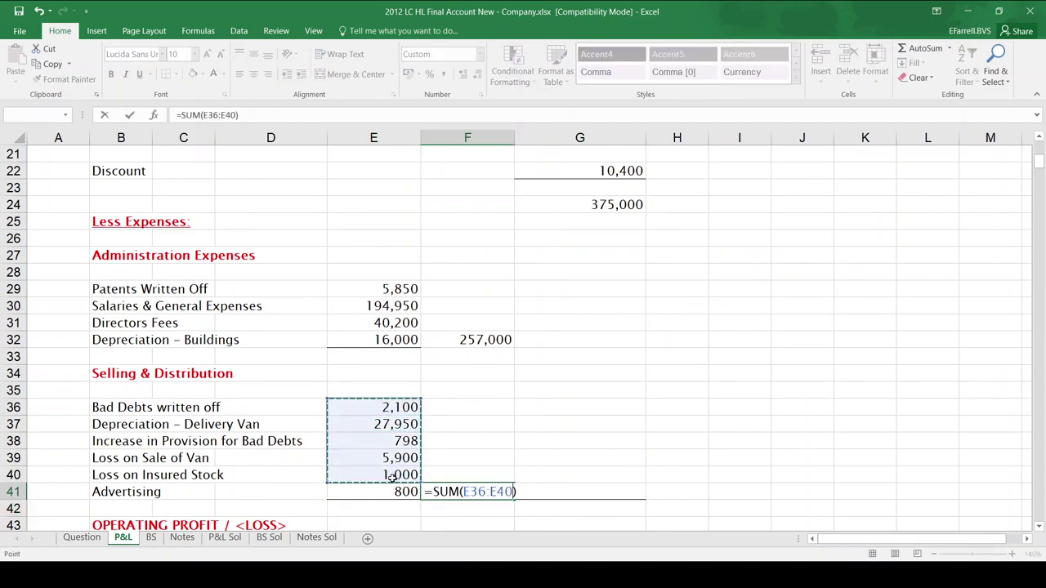
key(Return)
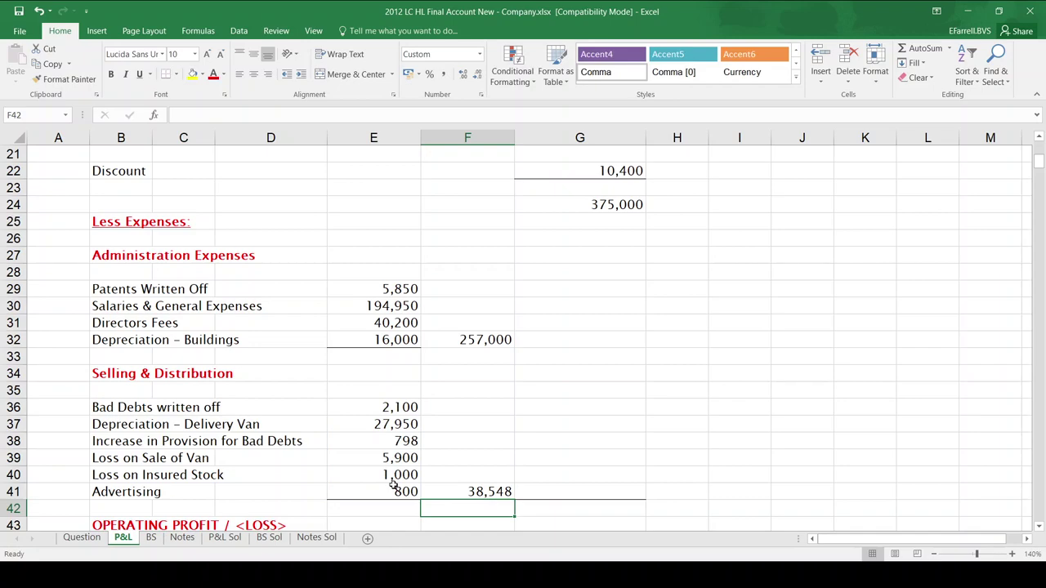
Step: Calculate total expenses in G41 by adding the Administration subtotal in F32 and the Selling & Distribution subtotal in F41
key(Up)
key(Right)
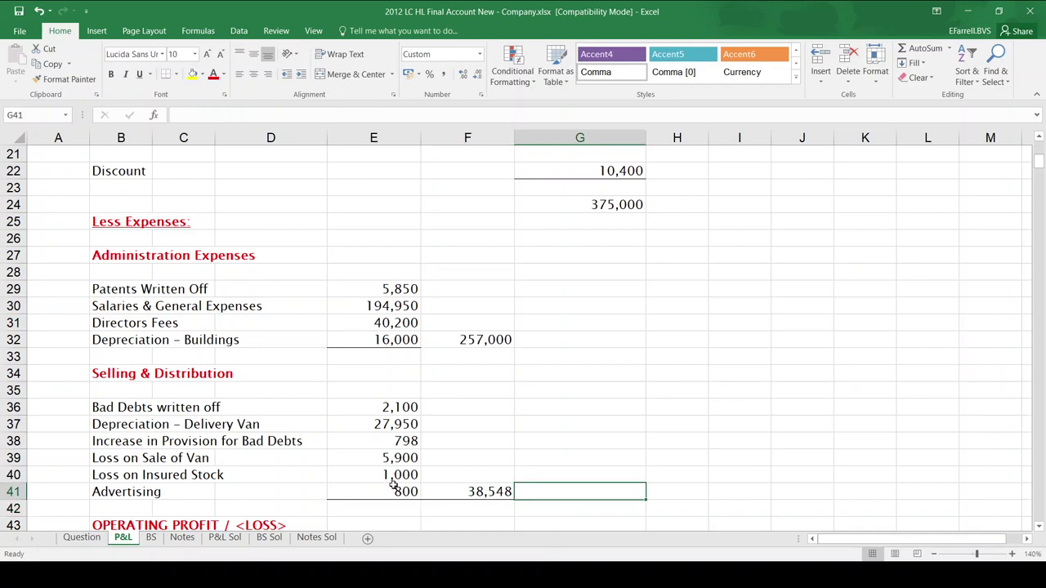
text(=)
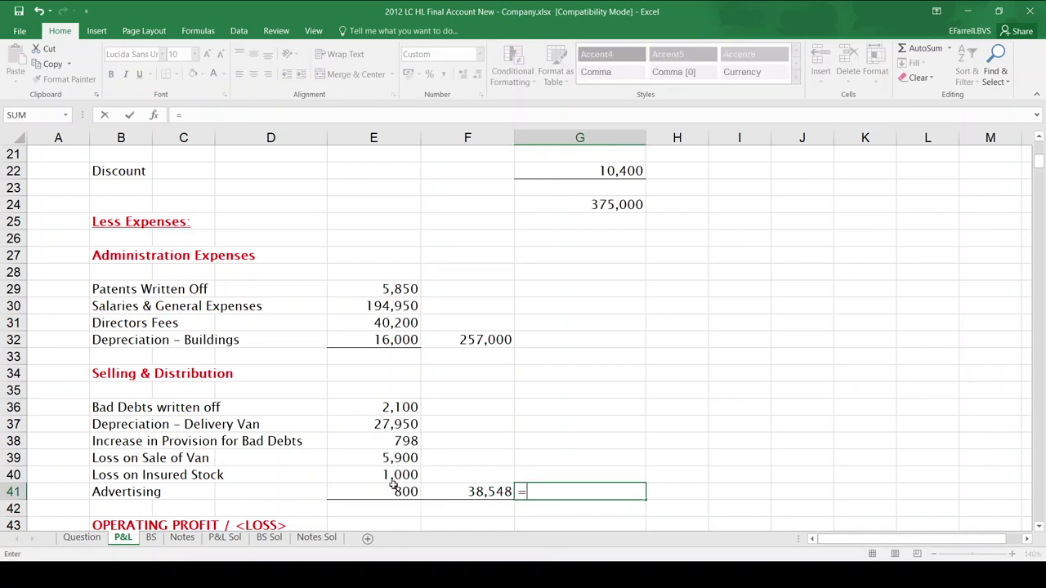
click(490, 341)
text(+)
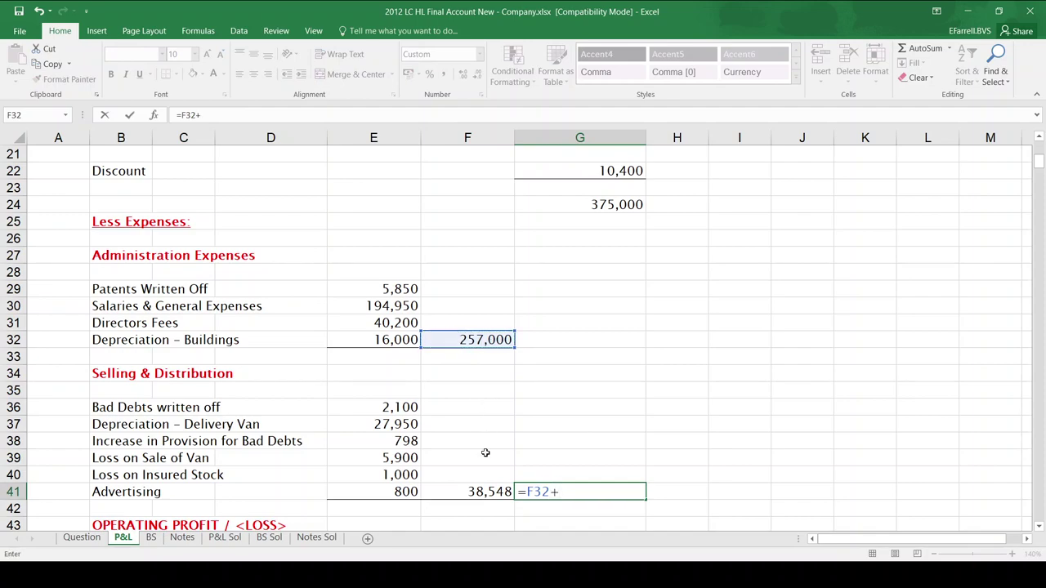
click(488, 492)
key(Return)
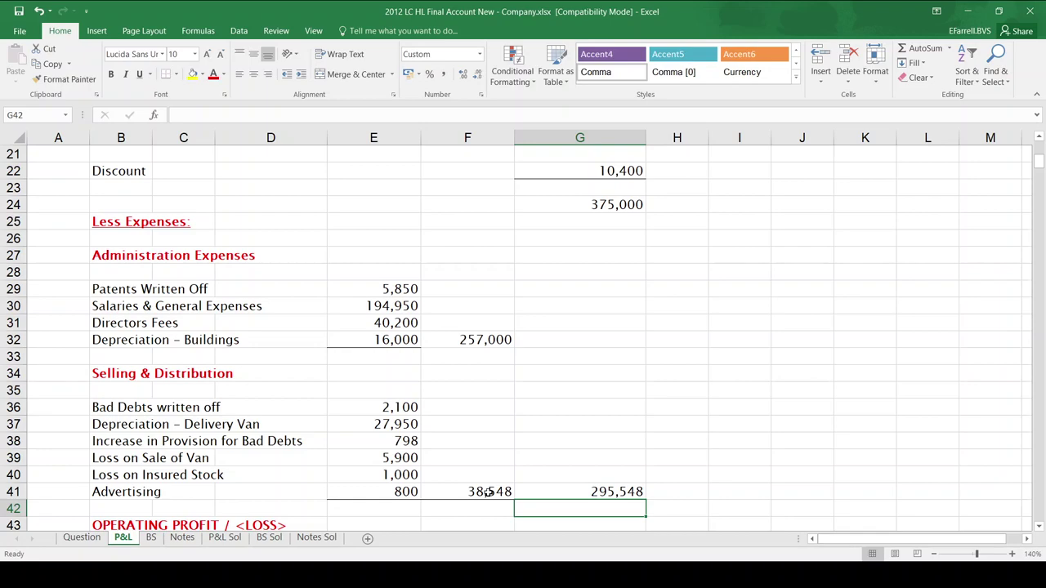
Step: Calculate Operating Profit in G43 by subtracting total expenses in G41 from the gross profit plus discount figure in G24
key(Down)
text(=)
key(Up)
key(Up)
key(Up)
key(Up)
key(Up)
key(Up)
key(Up)
key(Up)
key(Up)
key(Up)
key(Up)
key(Up)
key(Up)
key(Up)
key(Up)
key(Up)
key(Up)
key(Up)
key(Up)
text(-)
key(Up)
key(Up)
key(ctrl+Return)
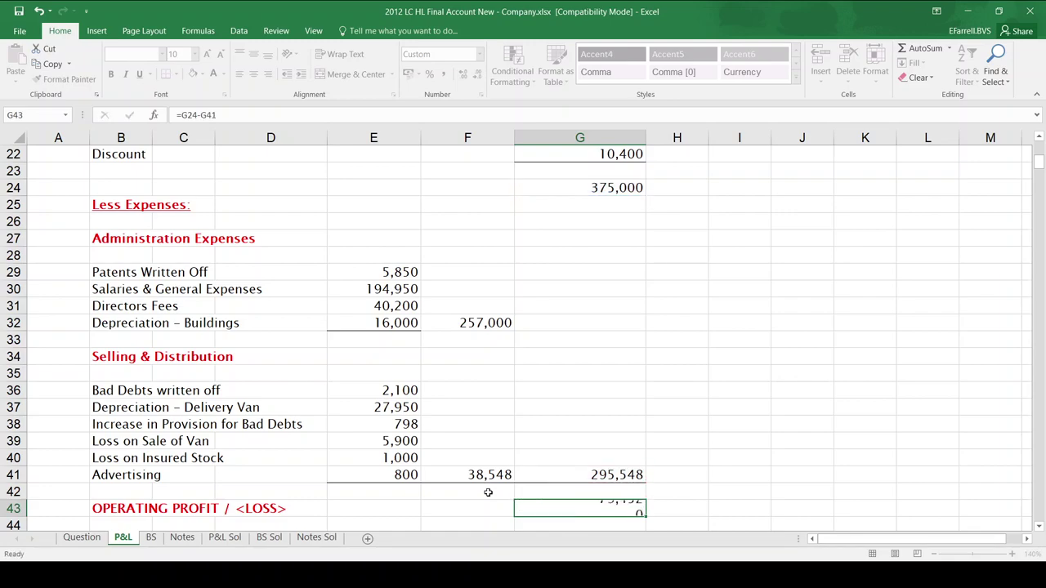
key(Return)
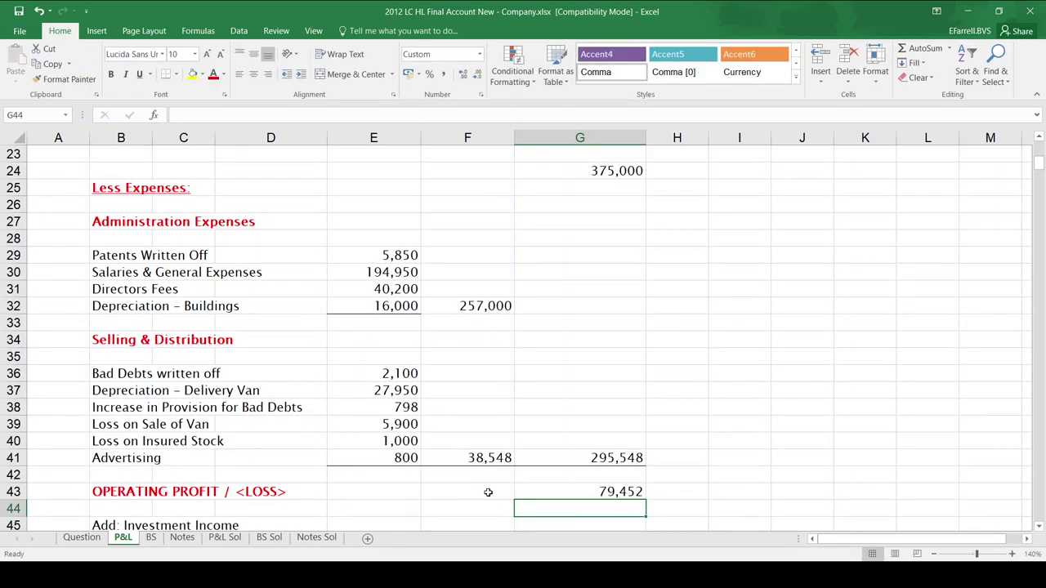
Step: Link Investment Income in G45 to the total investment income in F15 of the Notes sheet
key(Down)
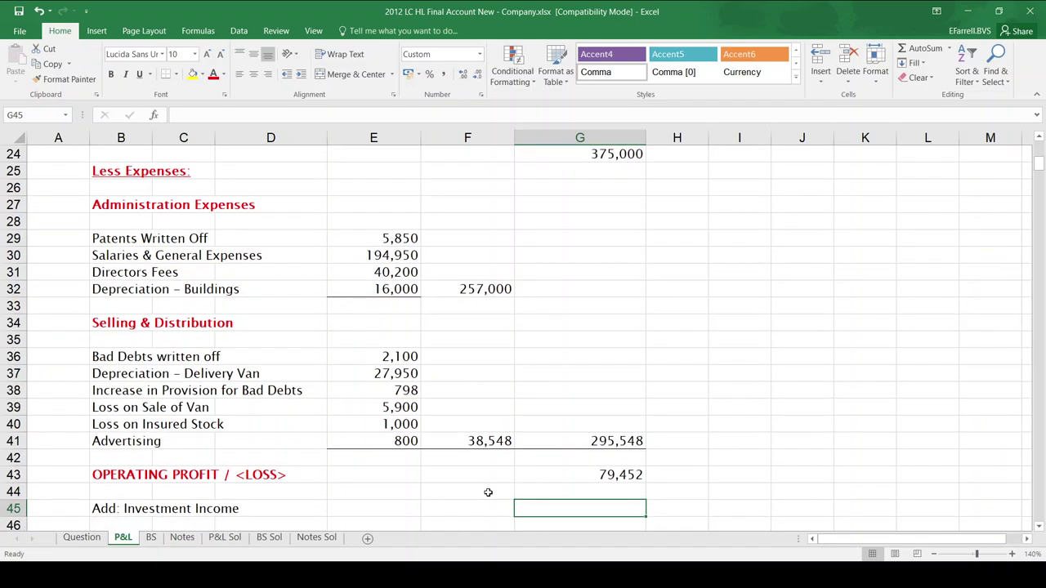
text(=Notes!)
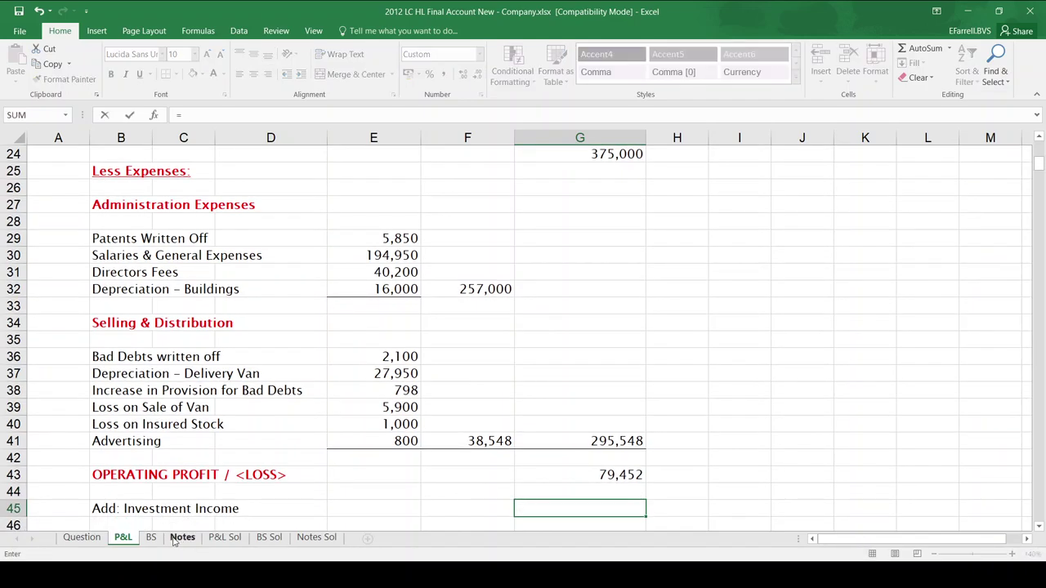
click(174, 540)
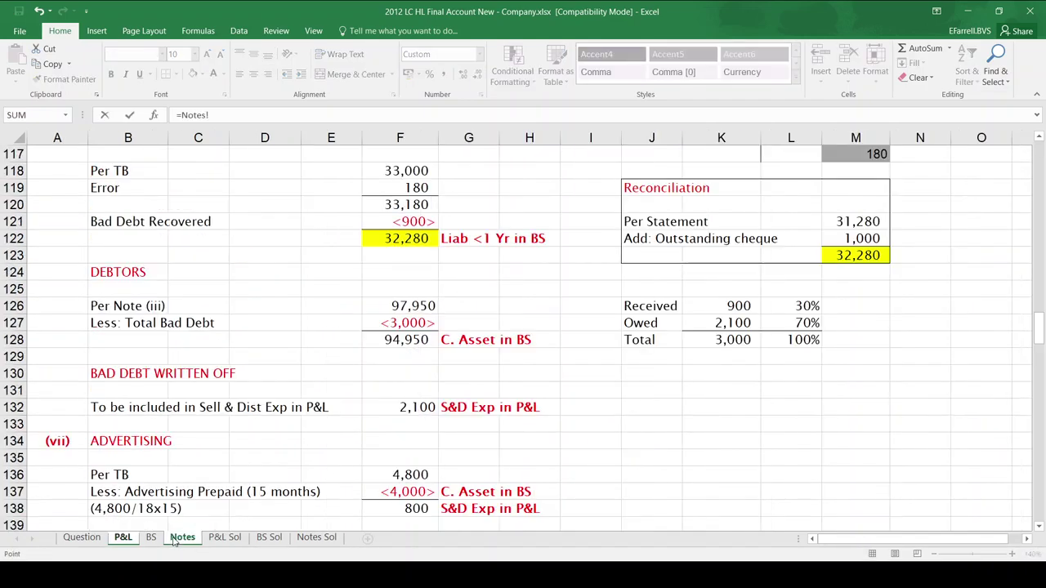
click(1036, 202)
click(1036, 202)
click(1036, 202)
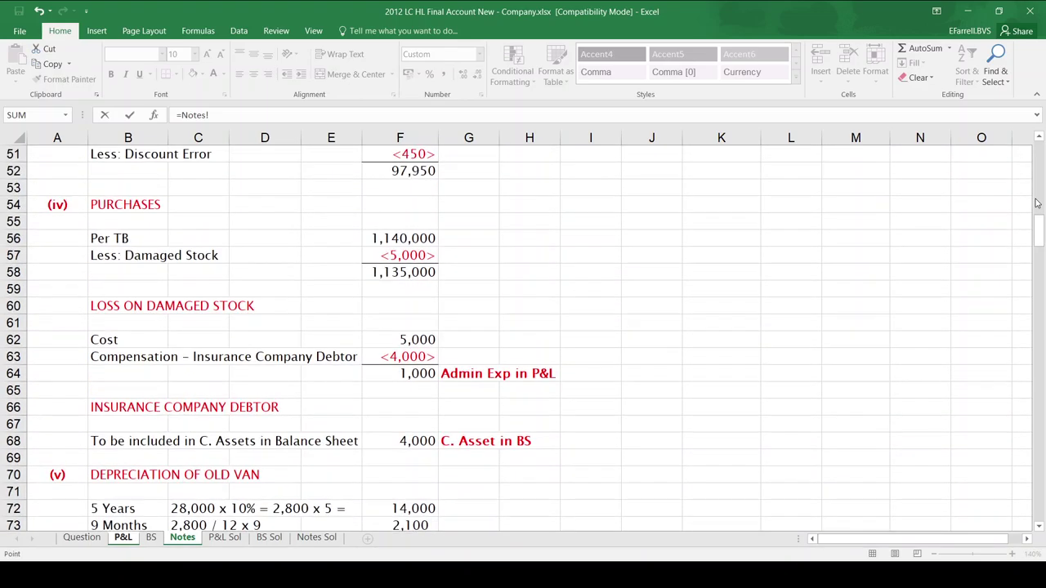
click(1036, 203)
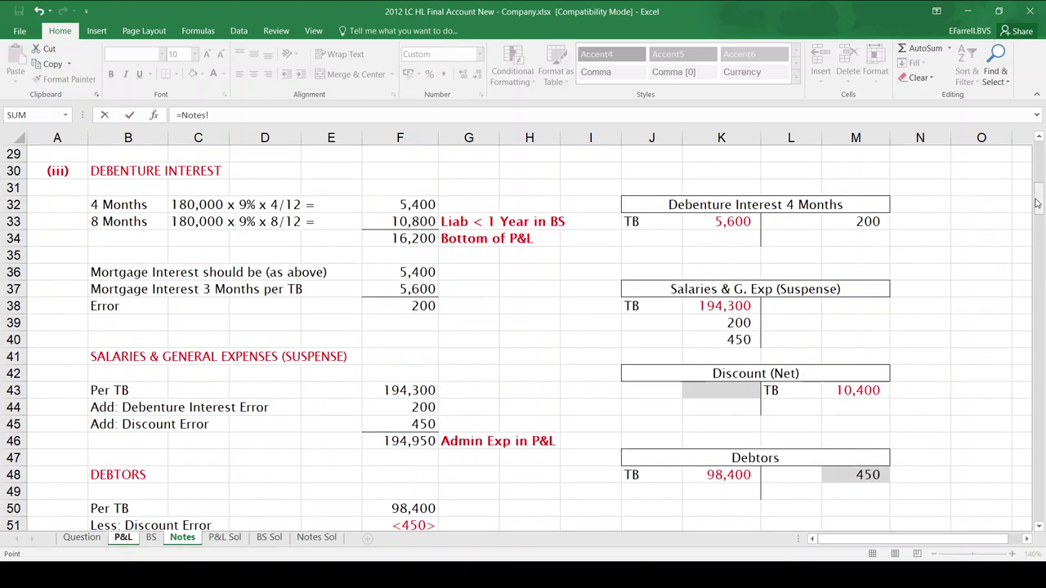
click(1036, 202)
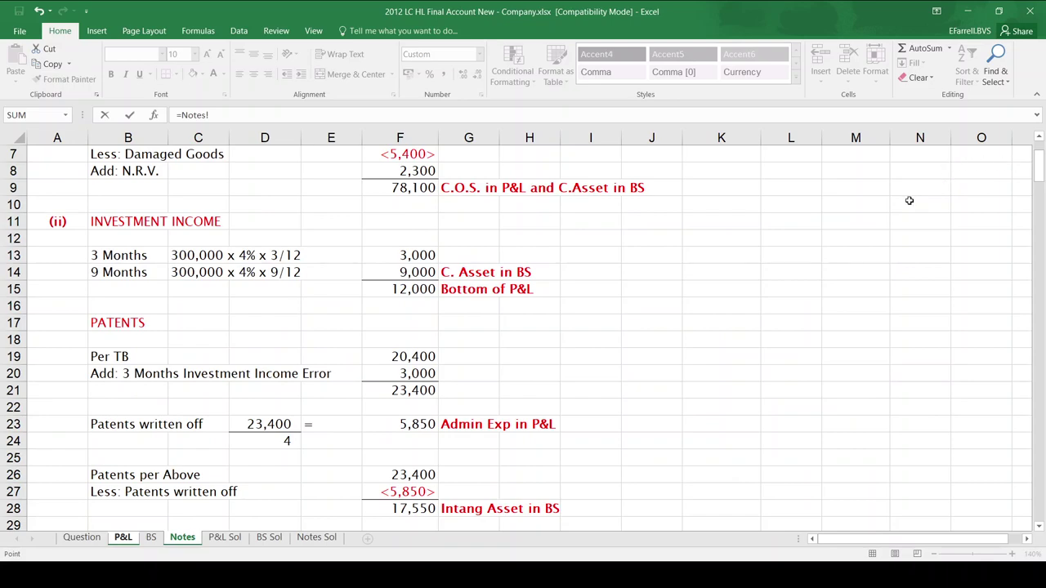
click(402, 289)
key(Return)
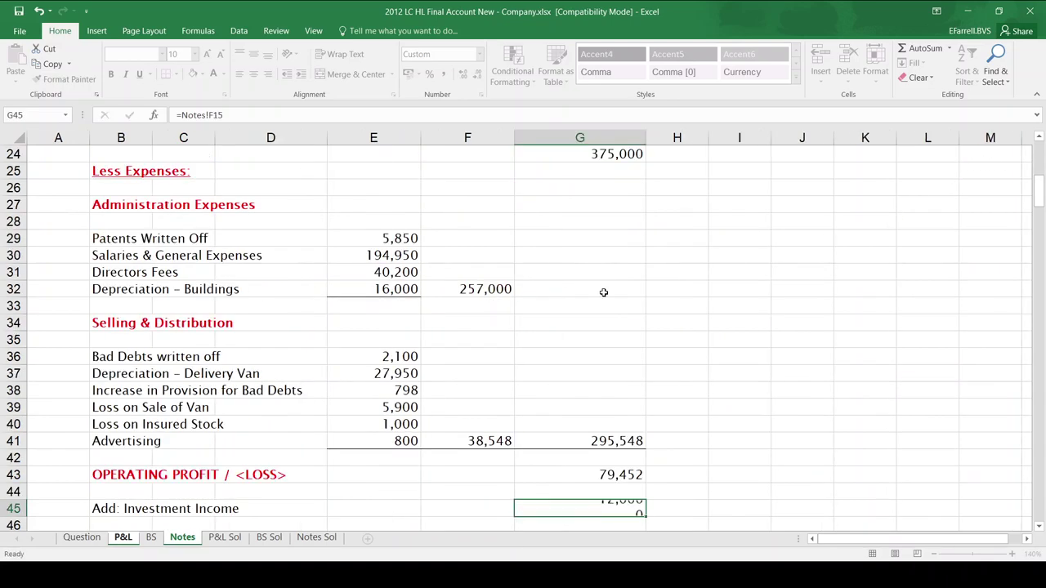
Step: Calculate the subtotal in G47 by adding Operating Profit in G43 and Investment Income in G45
key(Return)
text(=)
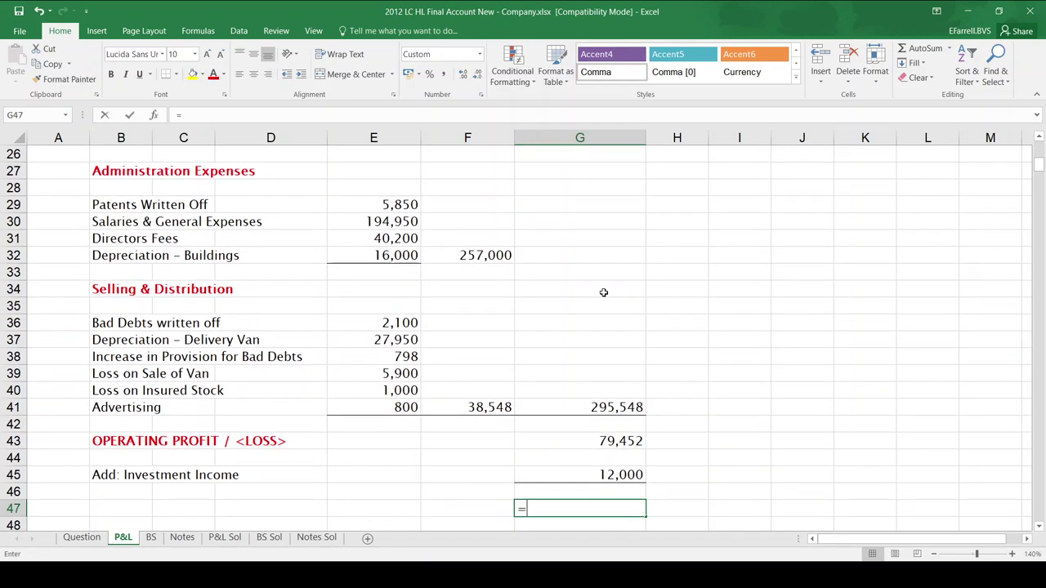
click(621, 440)
text(+)
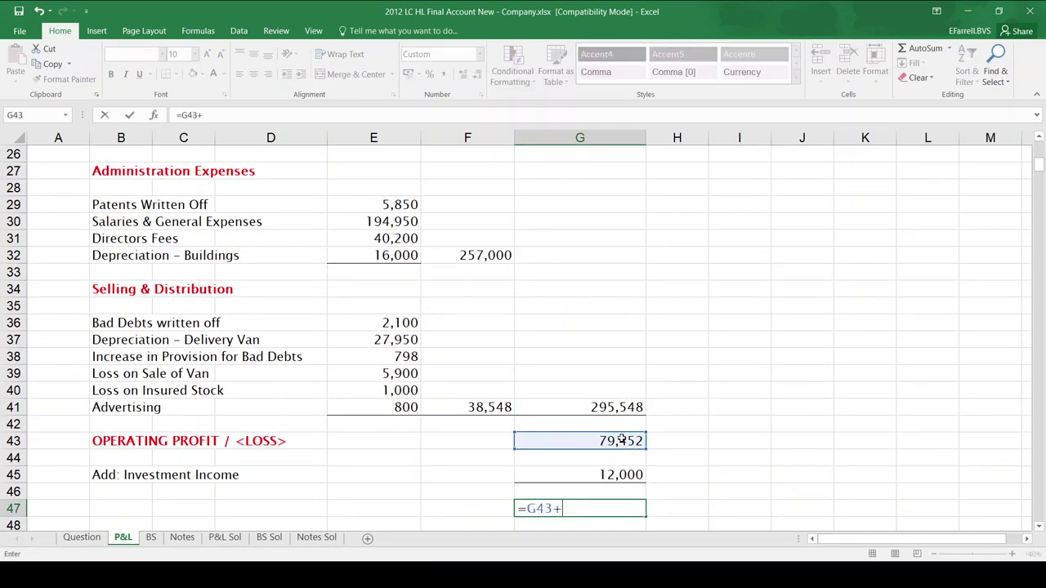
click(621, 478)
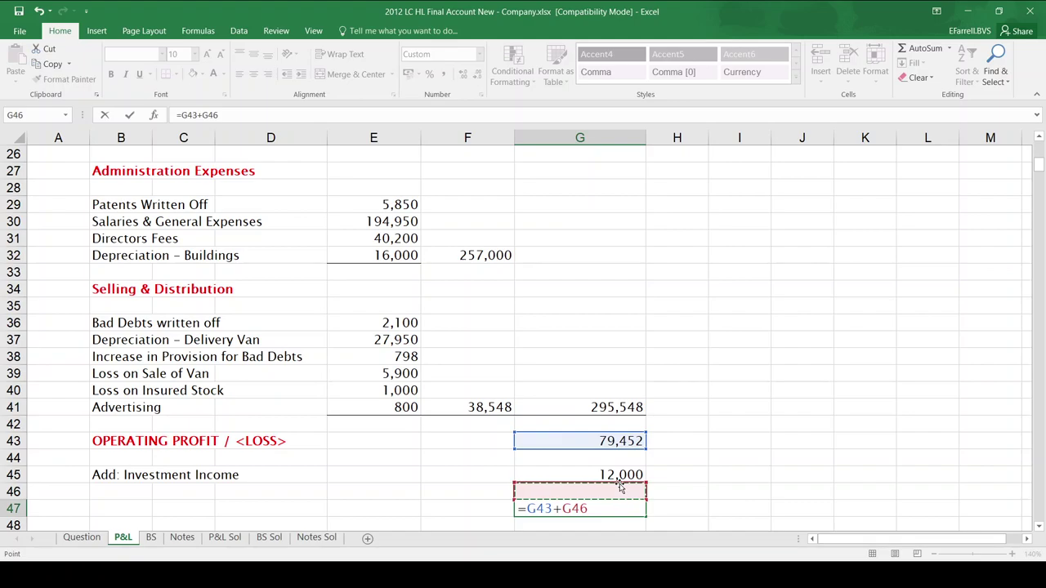
key(Return)
key(Return)
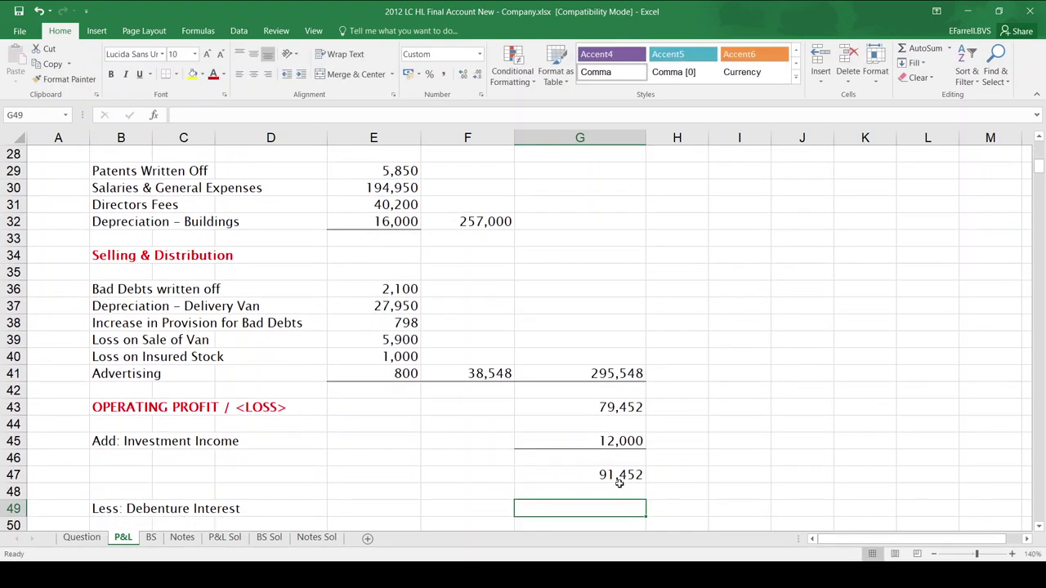
Step: Link Debenture Interest in G49 to the total debenture interest in F34 of the Notes sheet
text(=)
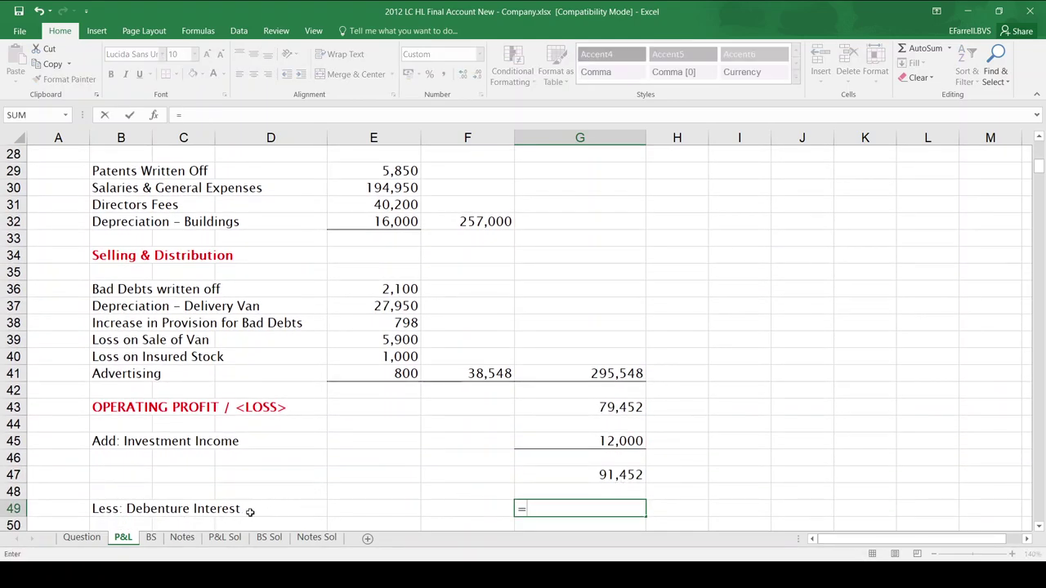
click(196, 541)
click(1044, 434)
click(405, 240)
key(Return)
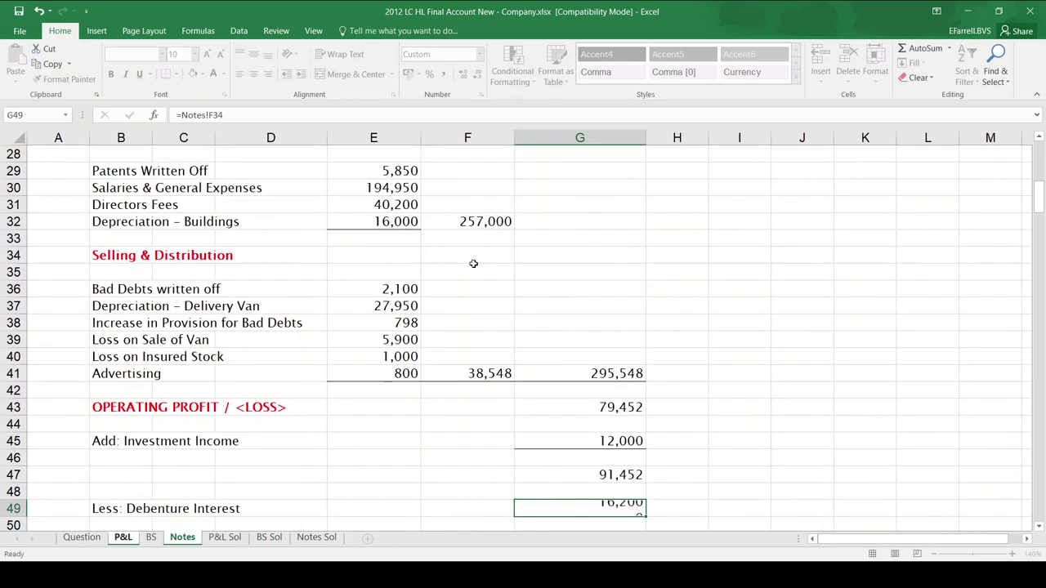
Step: Calculate the profit after debenture interest in G51 by subtracting G49 from G47
key(Down)
text(=)
key(Up)
key(Up)
key(Up)
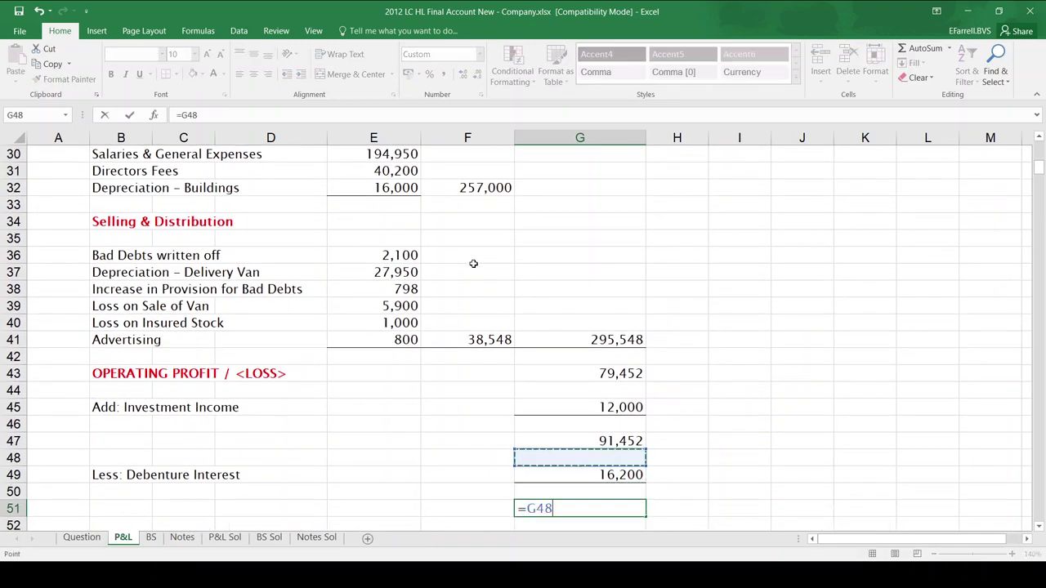
key(Up)
text(-)
key(Up)
key(Up)
key(Return)
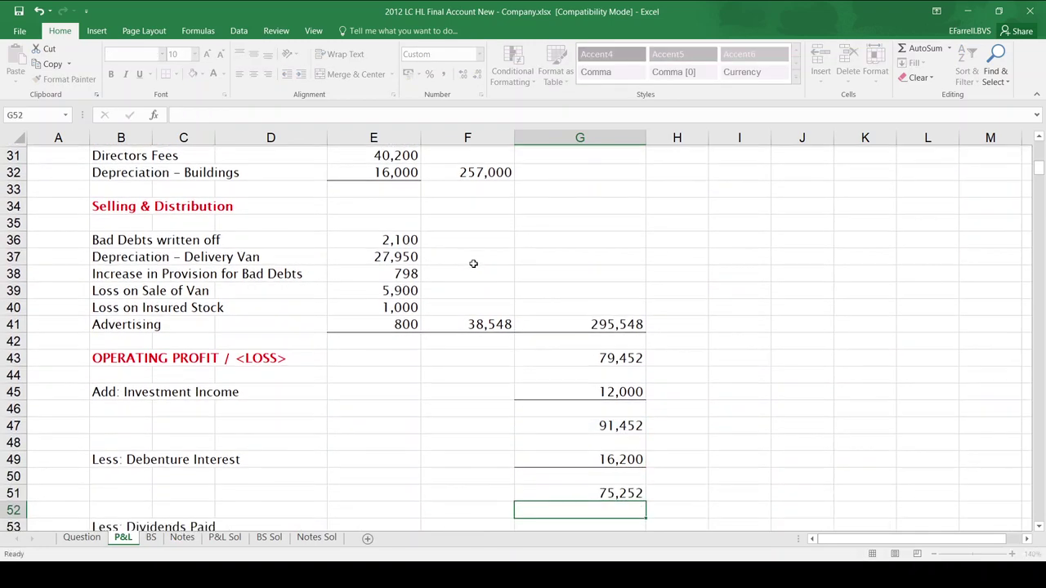
Step: Enter Dividends Paid of 23300 in G53
key(Down)
key(Down)
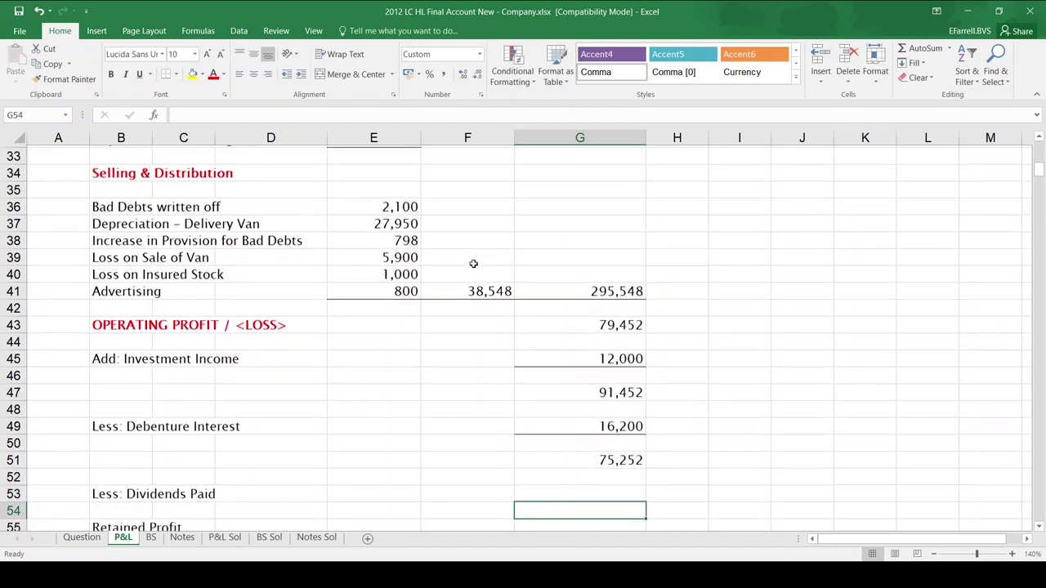
key(Up)
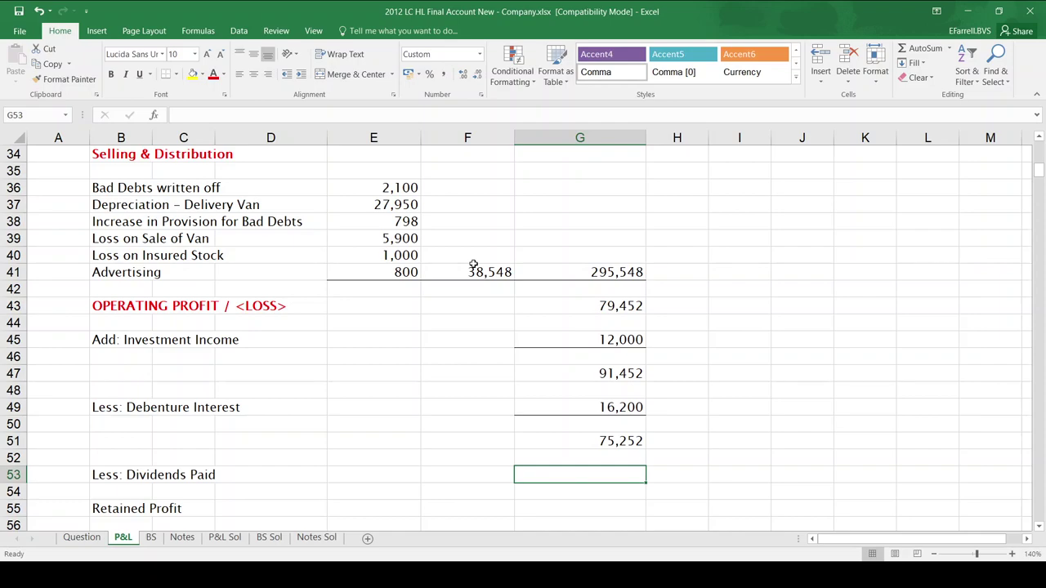
text(23300)
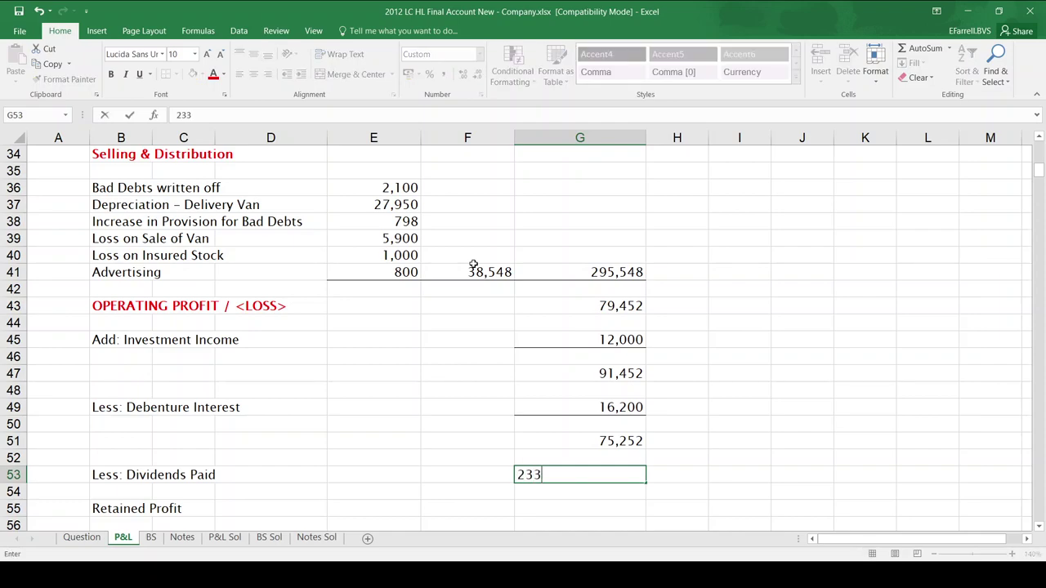
key(Return)
key(Down)
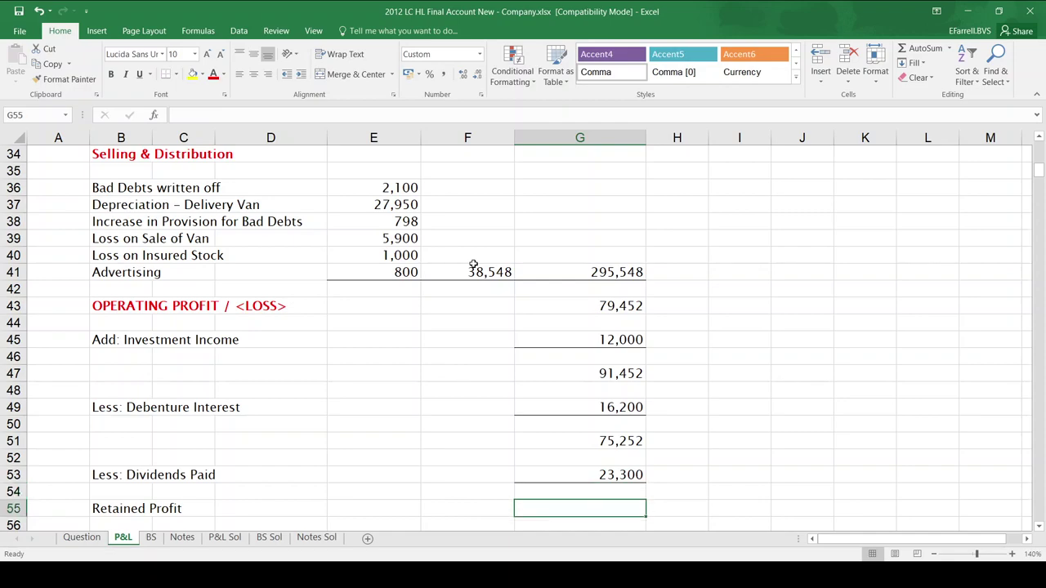
Step: Calculate Retained Profit in G55 by subtracting Dividends Paid in G53 from the profit in G51
text(=)
key(Up)
key(Up)
key(Up)
key(Up)
text(-)
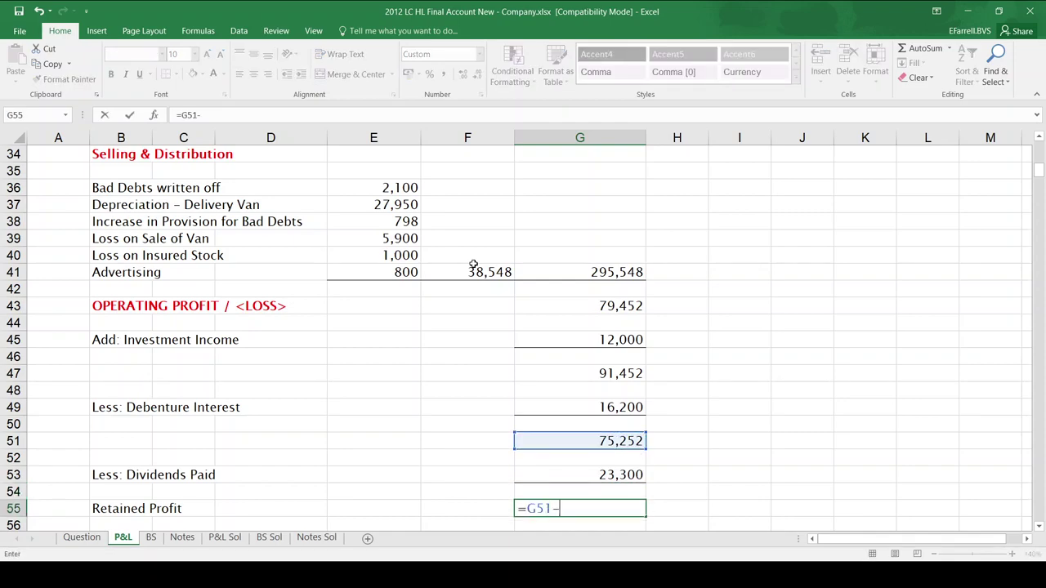
key(Up)
key(Up)
key(Return)
Step: Look up the opening Profit and Loss Balance on the Question sheet and enter it in G57 of the P&L sheet as -25100
key(Down)
key(Down)
key(Down)
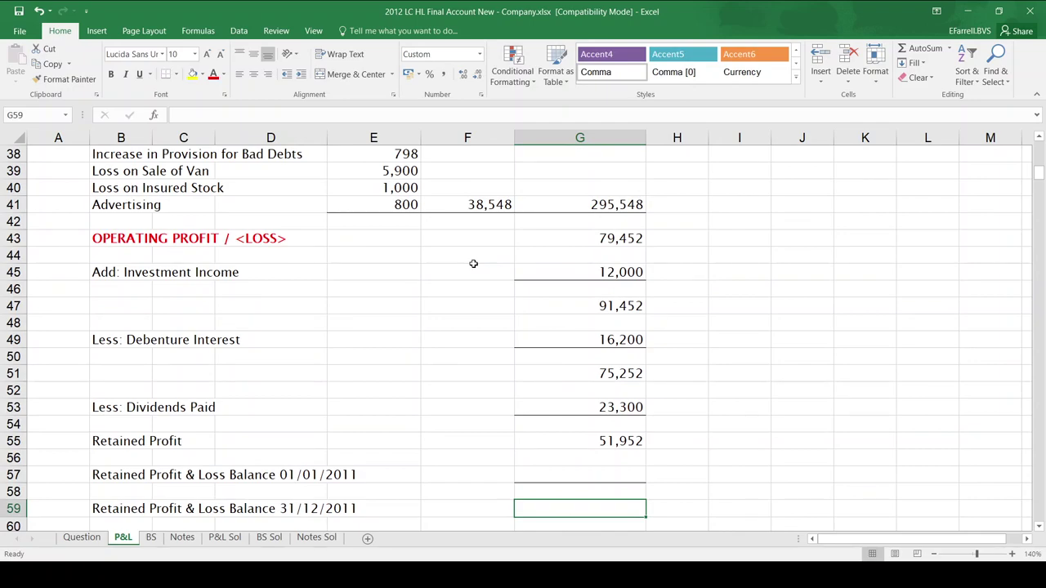
click(82, 537)
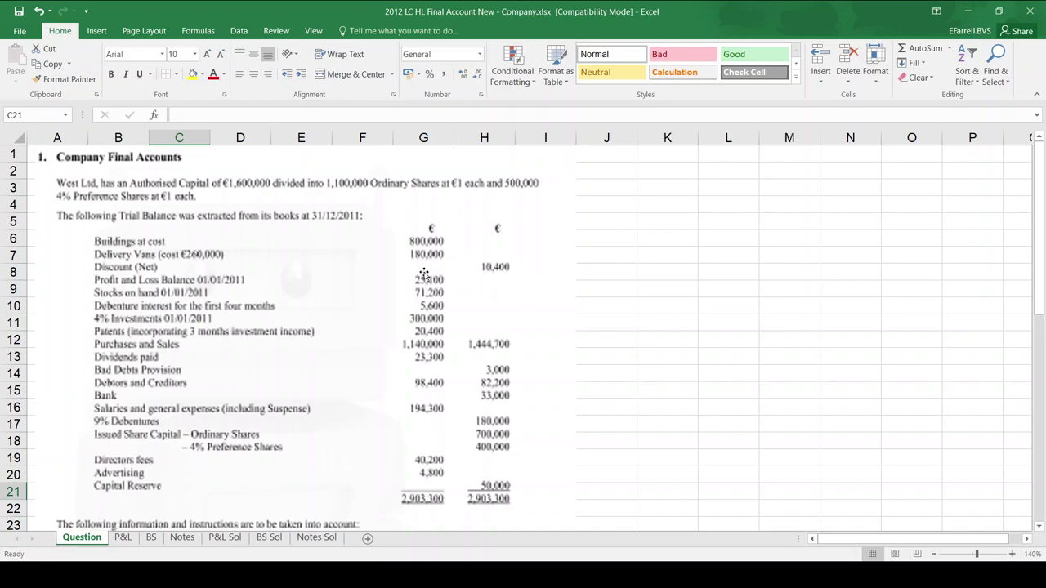
click(184, 537)
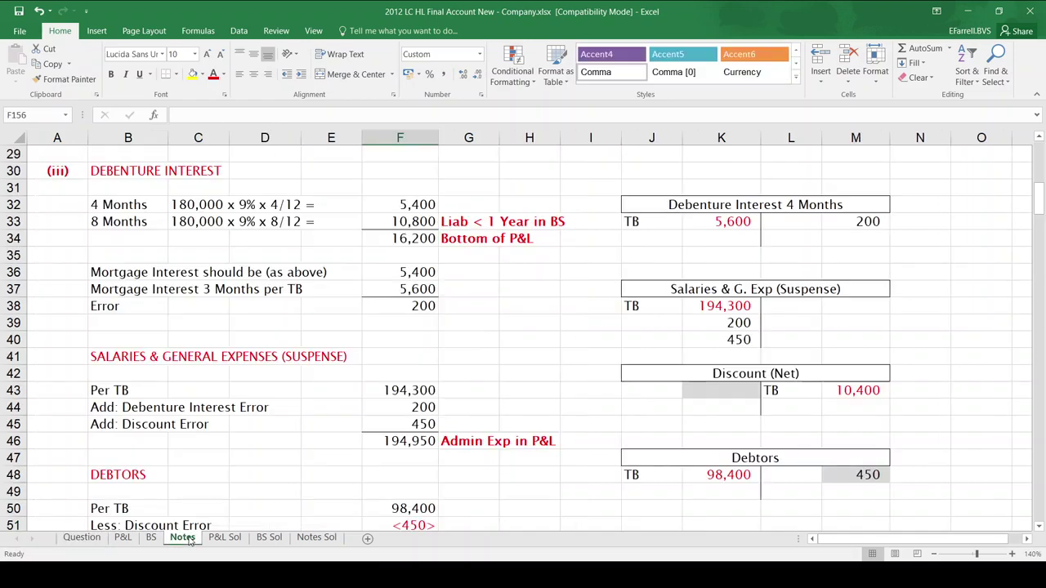
click(124, 538)
key(Up)
key(Up)
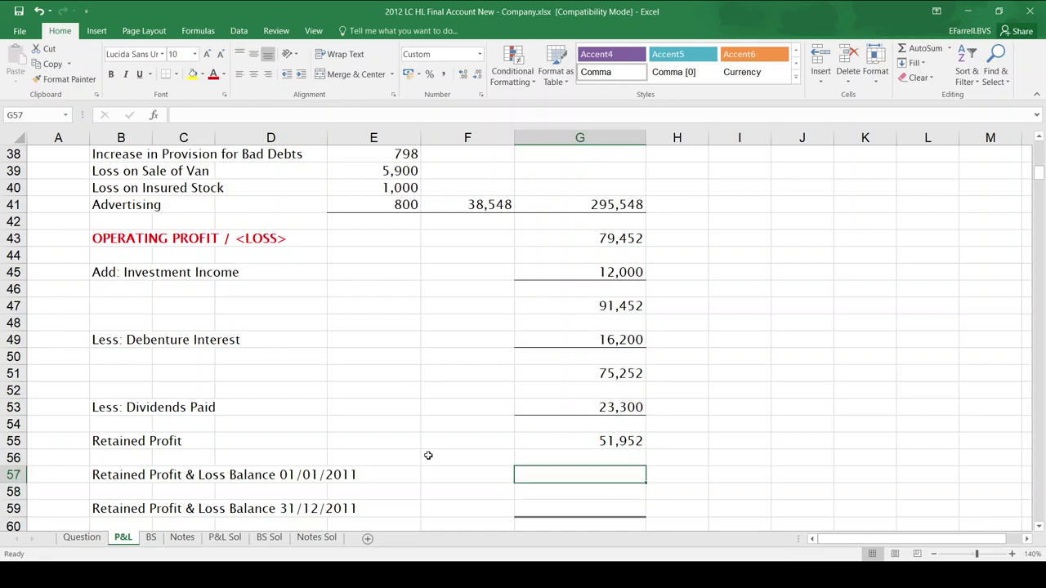
text(-25100)
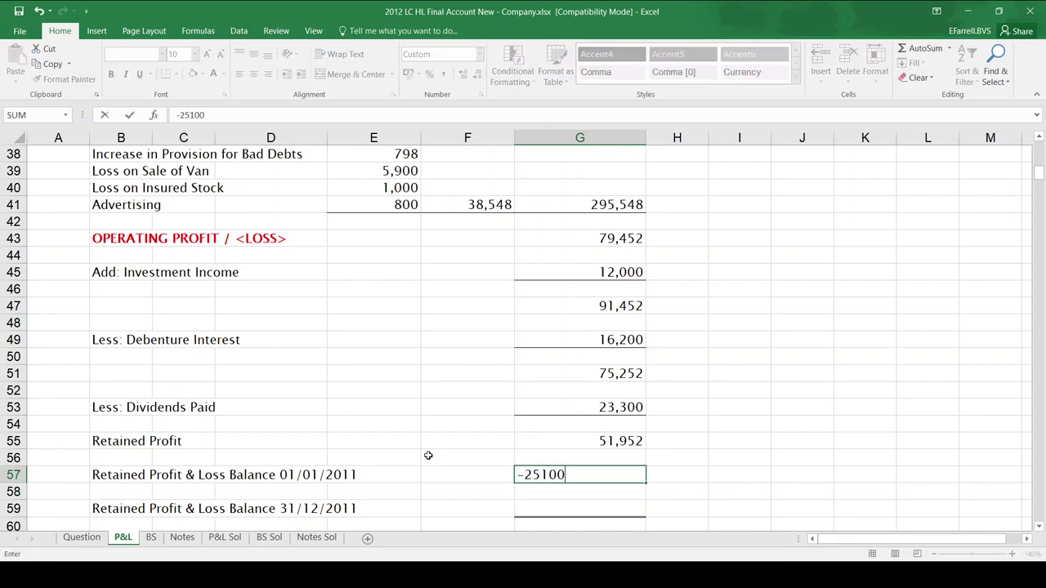
key(Down)
Step: Calculate the closing Retained Profit & Loss Balance in G59 as the sum of G55:G57
key(Down)
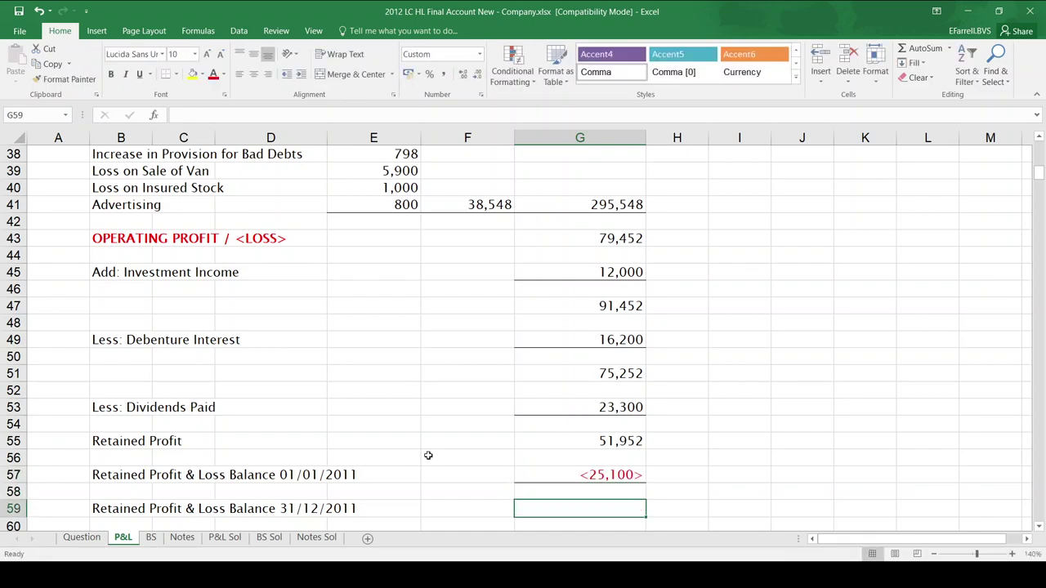
key(alt+equal)
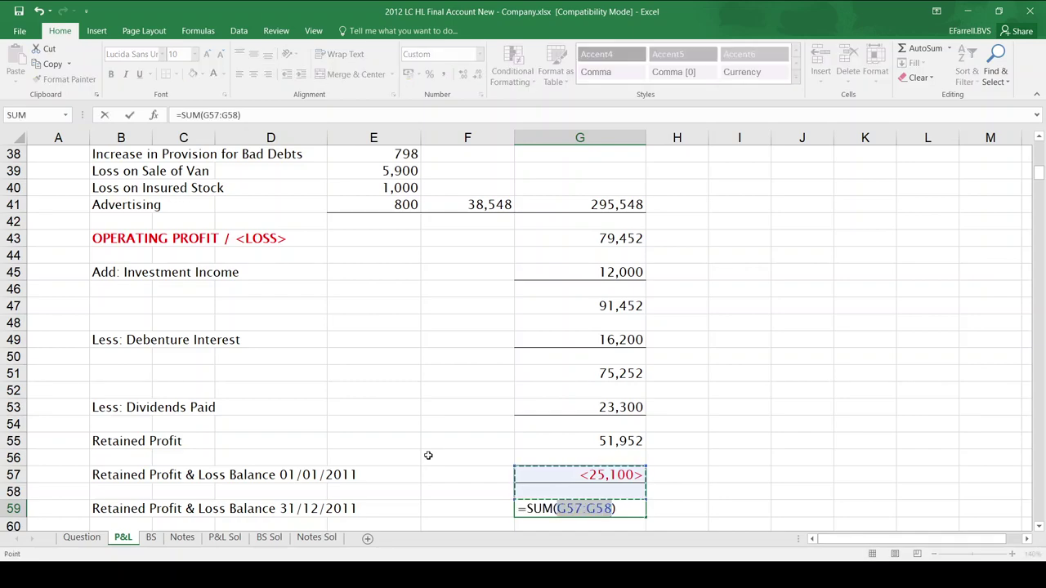
key(Up)
key(Up)
key(Up)
key(Up)
key(shift+Down)
key(shift+Down)
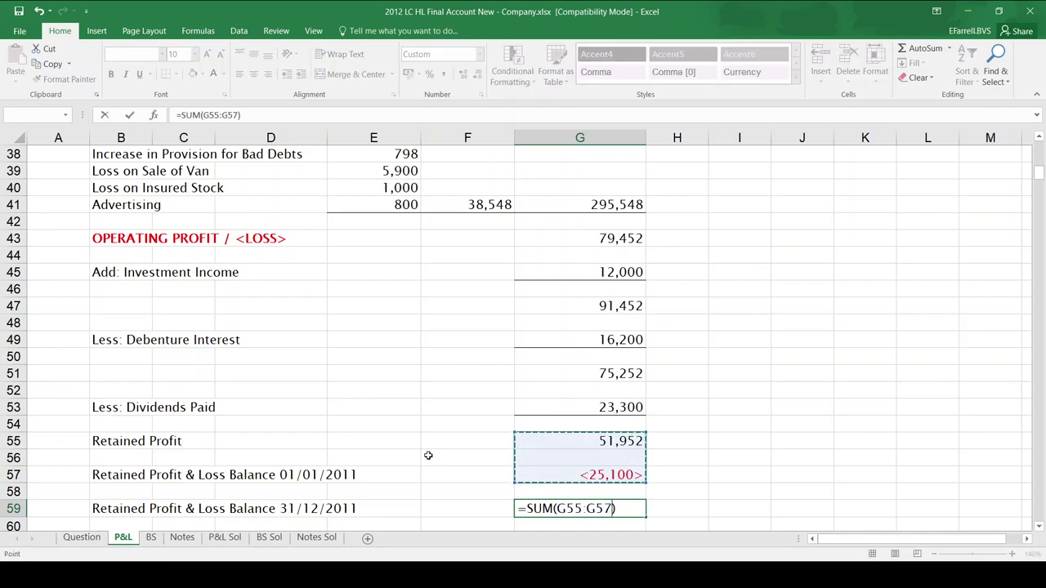
key(Return)
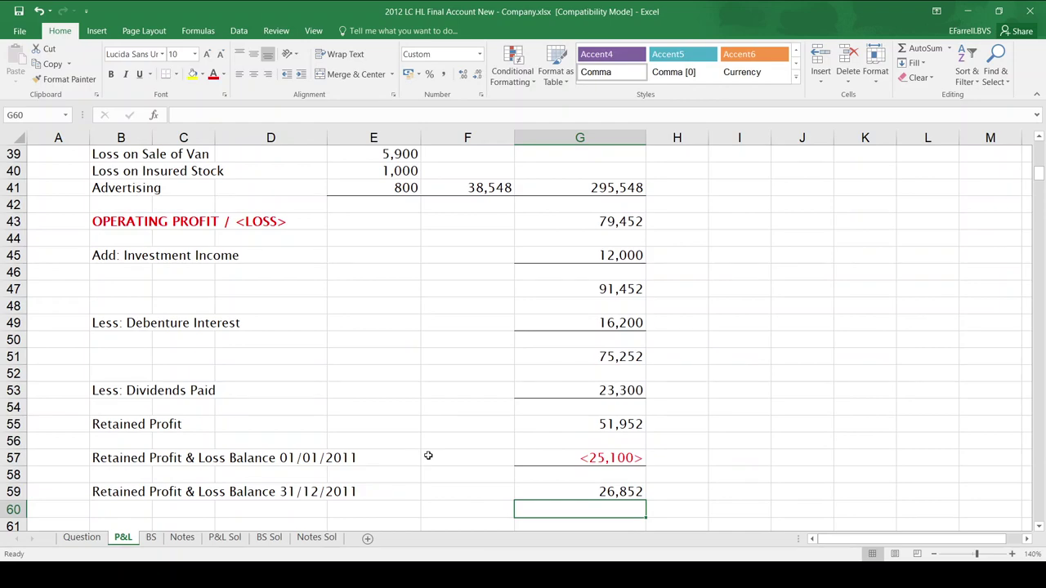
Step: On the BS sheet, link the Patents NBV in G9 to the closing patents figure in Notes F28
click(151, 538)
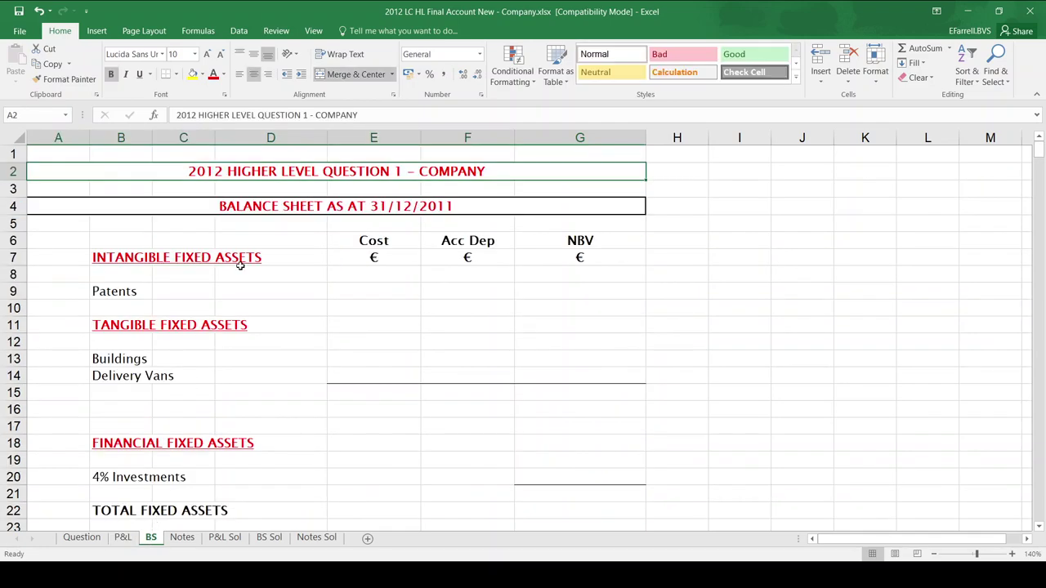
click(592, 284)
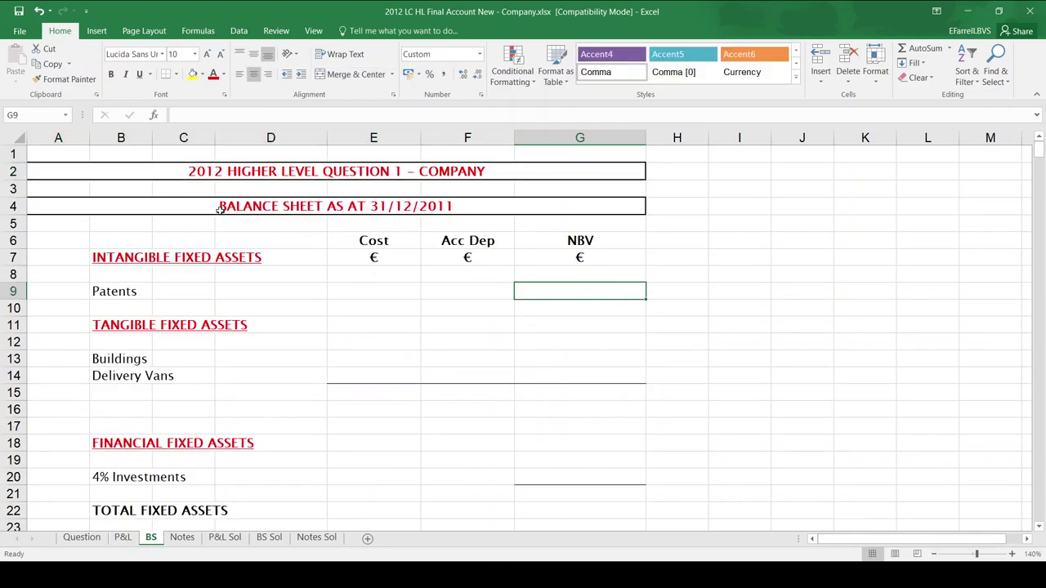
text(=)
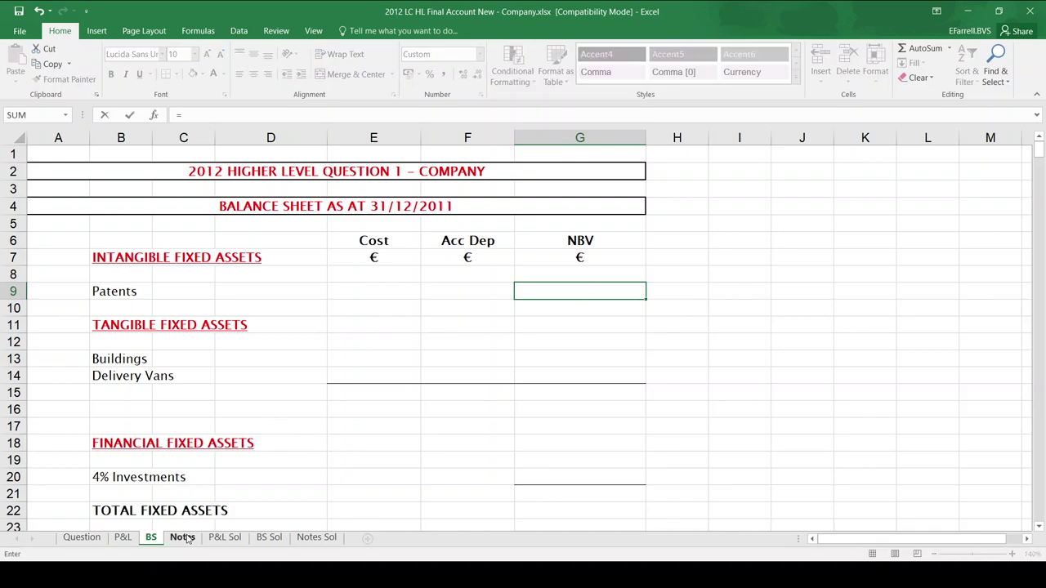
click(182, 538)
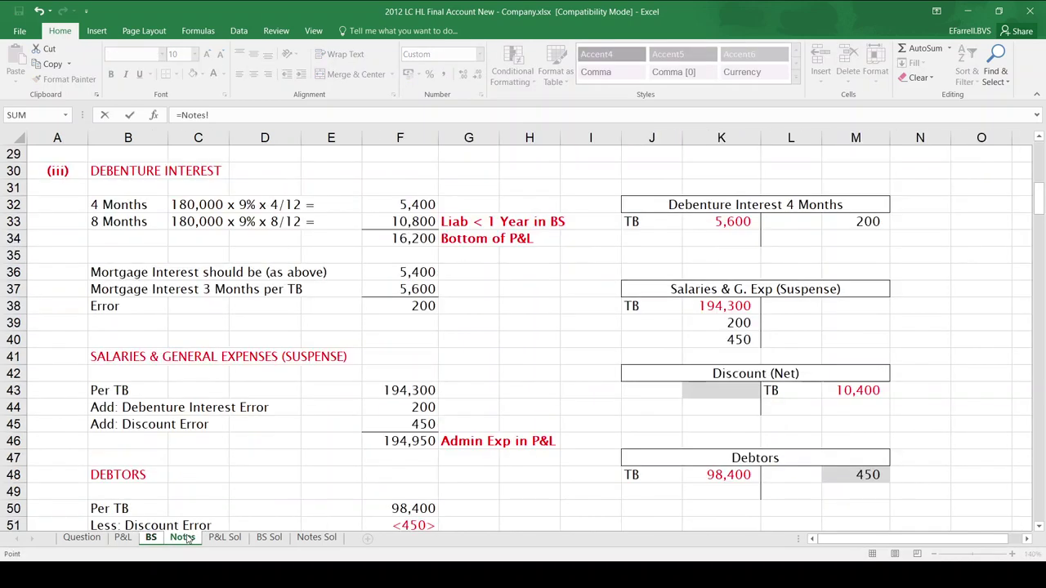
click(1039, 168)
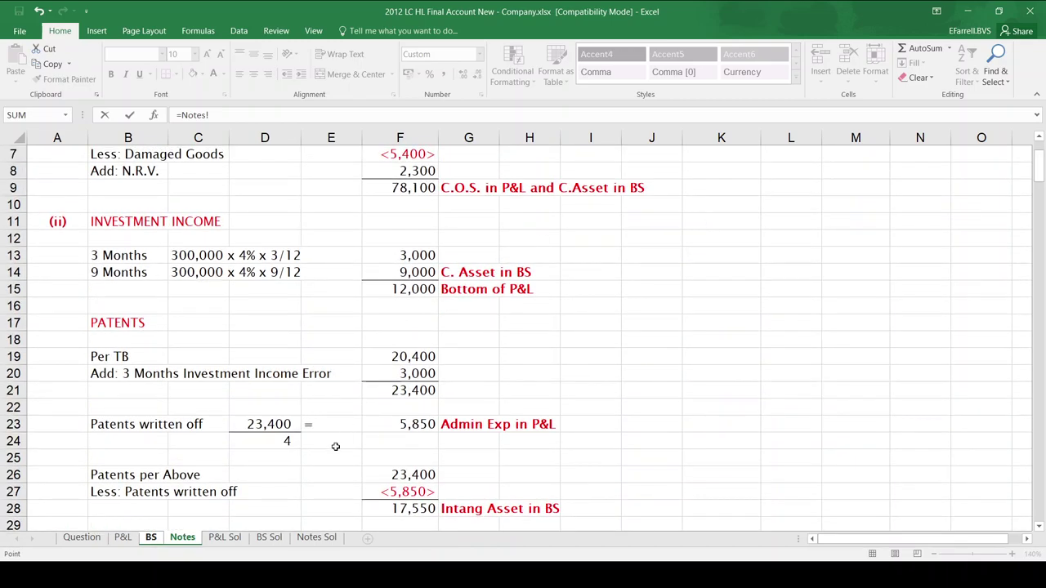
click(406, 508)
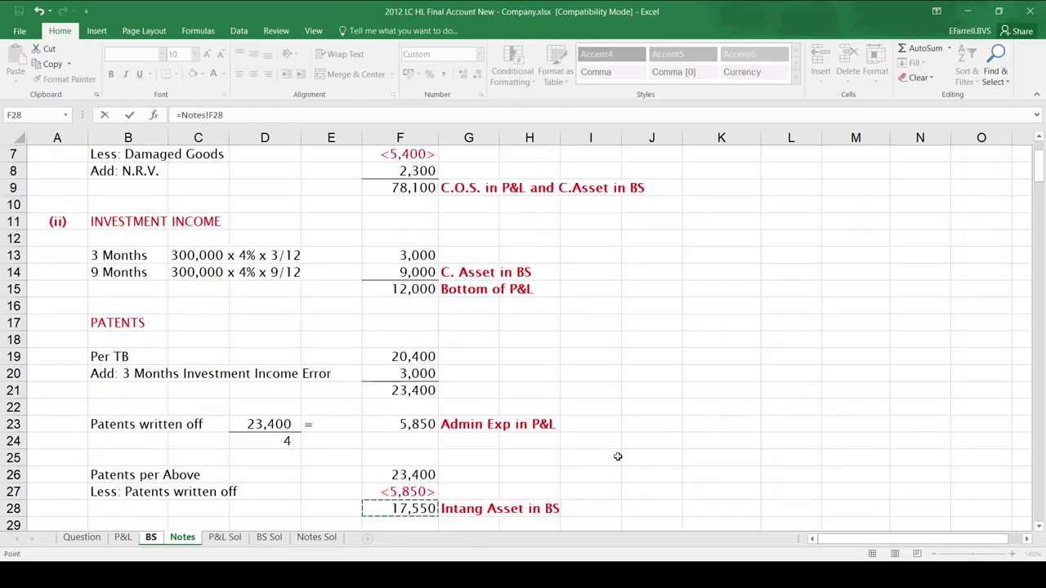
key(Return)
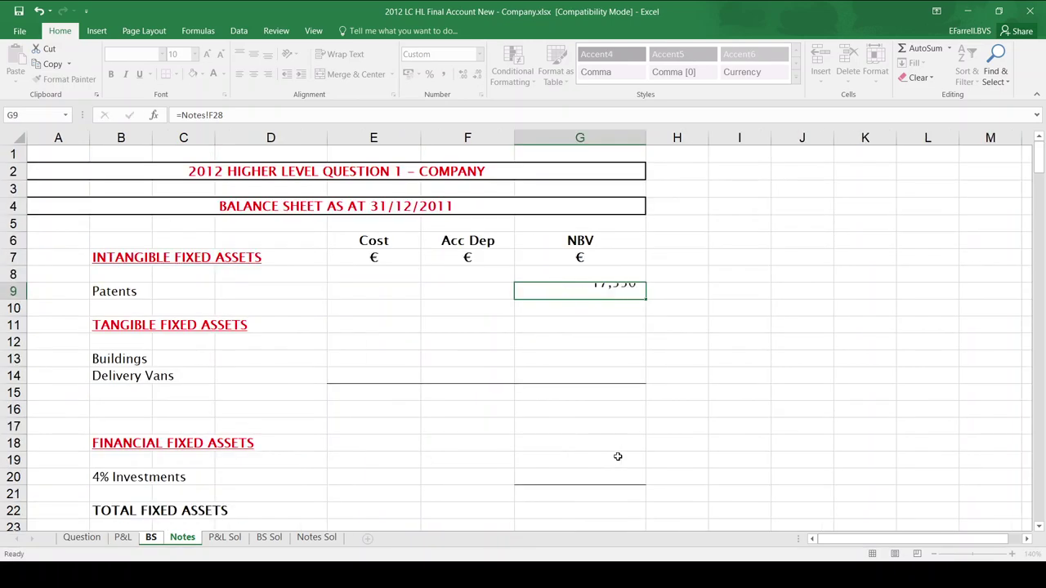
Step: Enter the Buildings cost of 800000 in E13
key(Down)
key(Down)
key(Left)
key(Left)
key(Down)
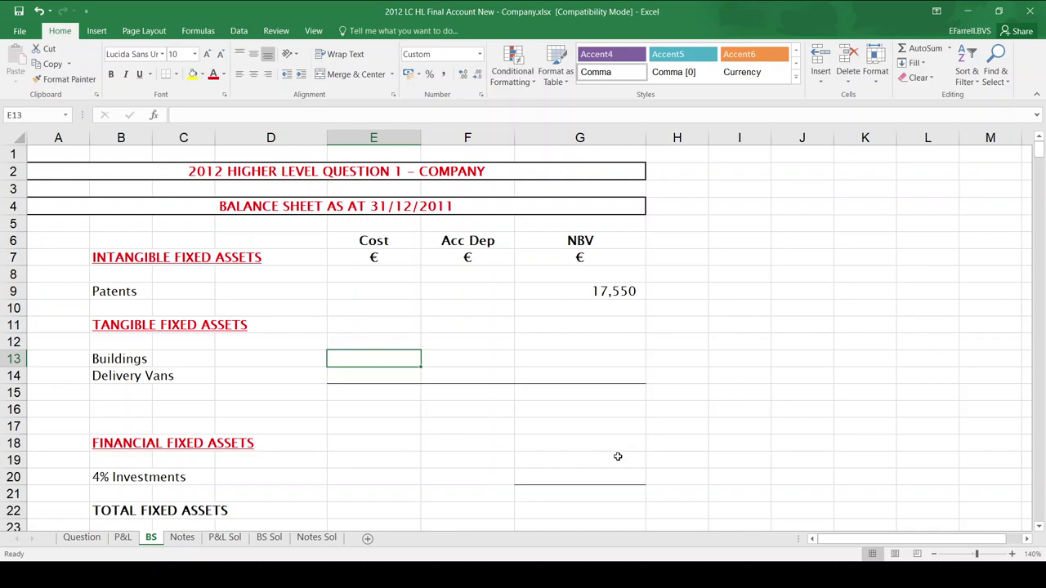
text(800000)
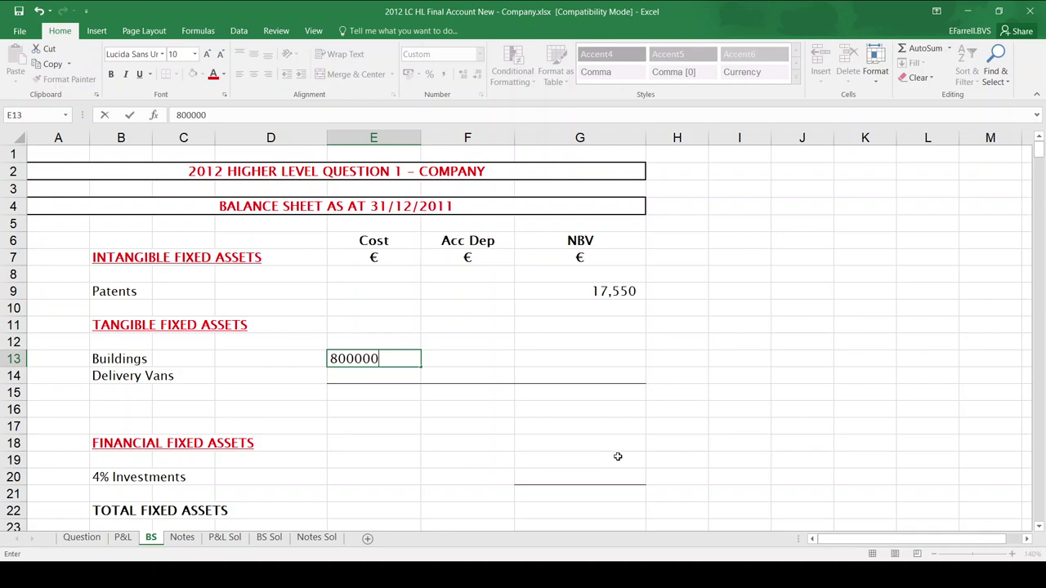
key(Return)
key(Up)
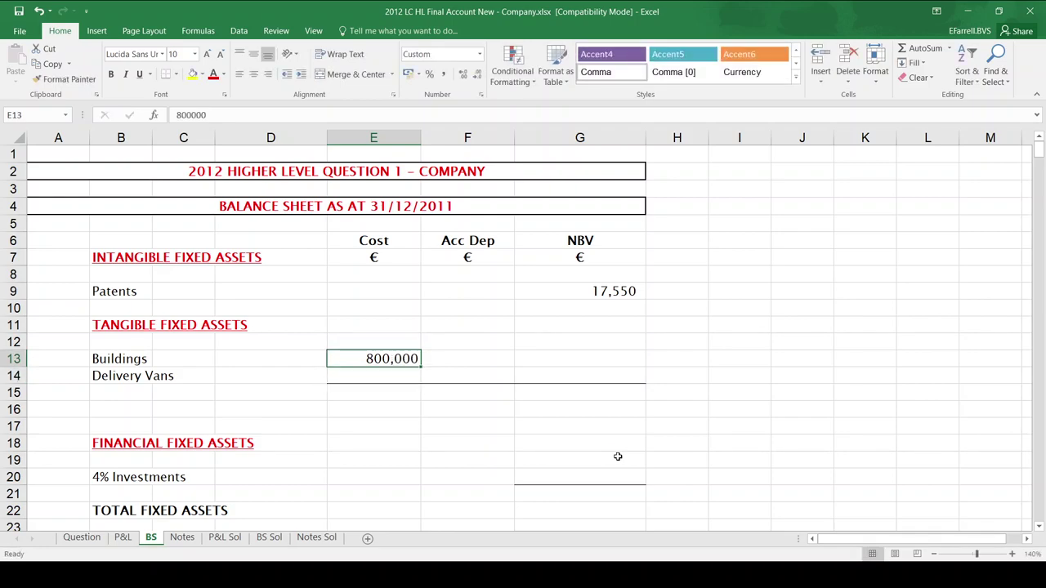
Step: Link the Buildings accumulated depreciation in F13 to the depreciation for the year in Notes F155
key(Right)
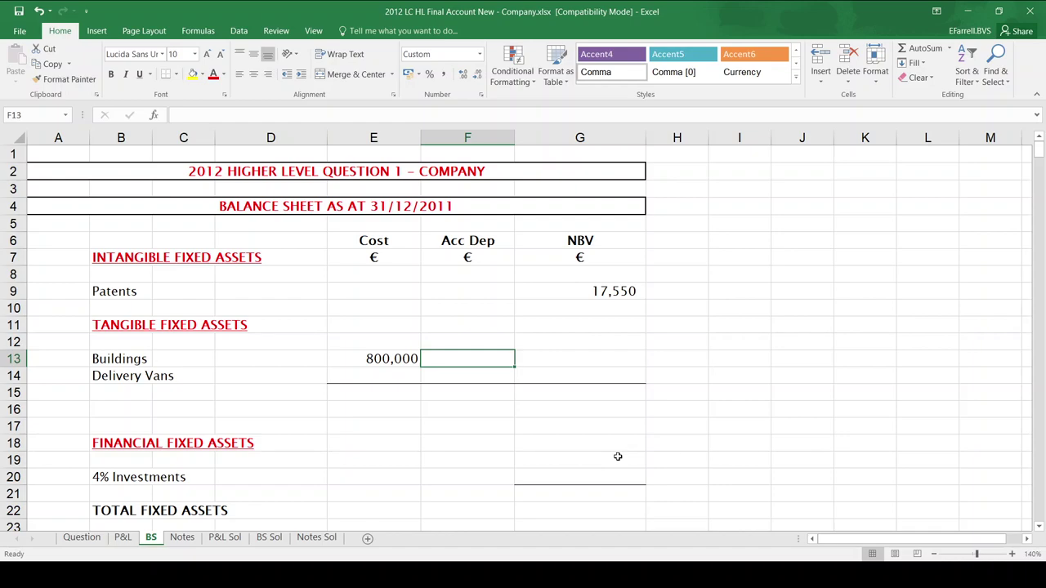
text(=)
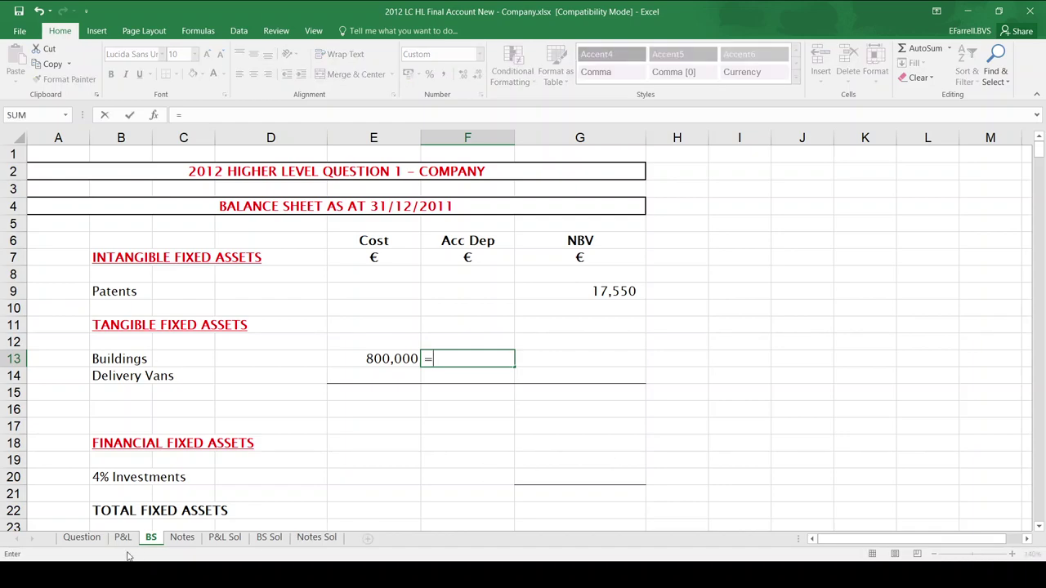
click(179, 539)
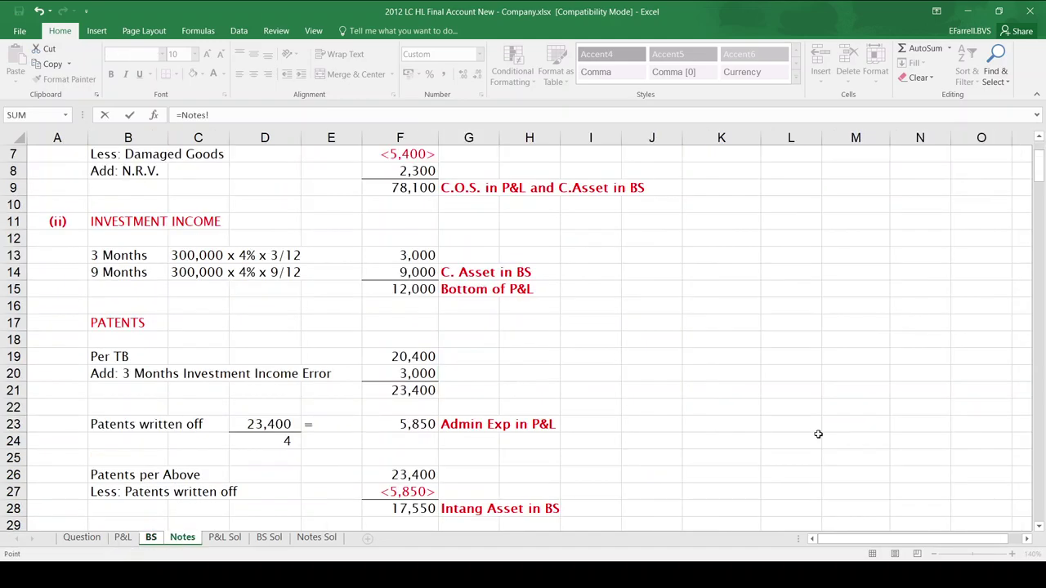
scroll(1041, 473, down, 20)
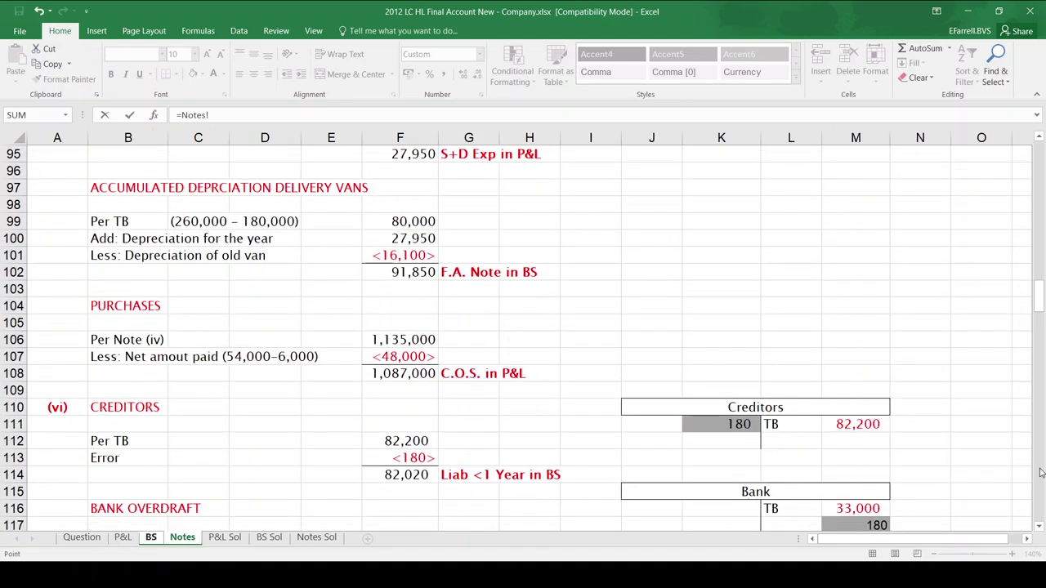
scroll(1041, 472, down, 7)
scroll(1041, 472, down, 7)
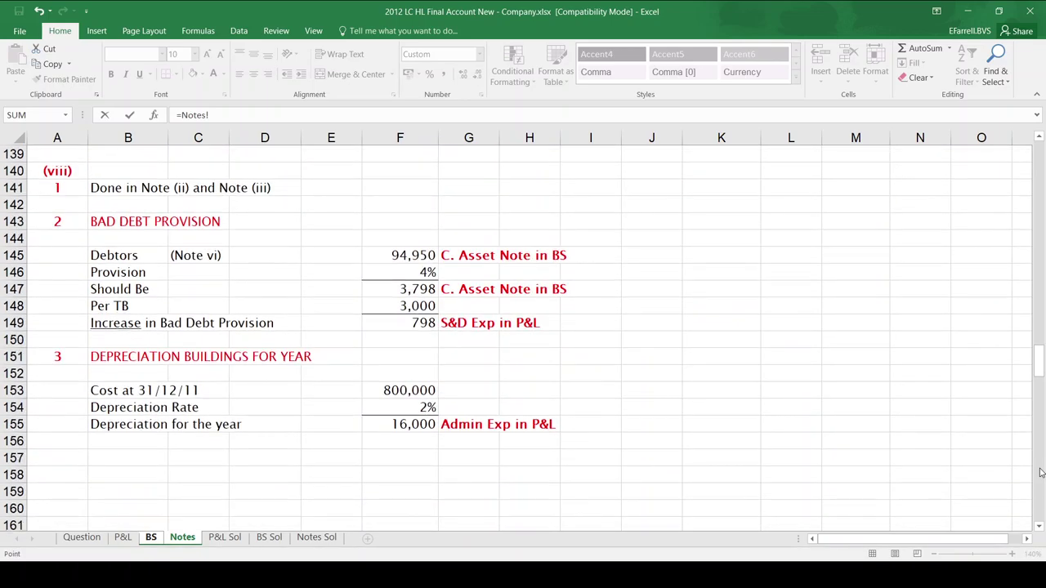
click(410, 428)
key(Return)
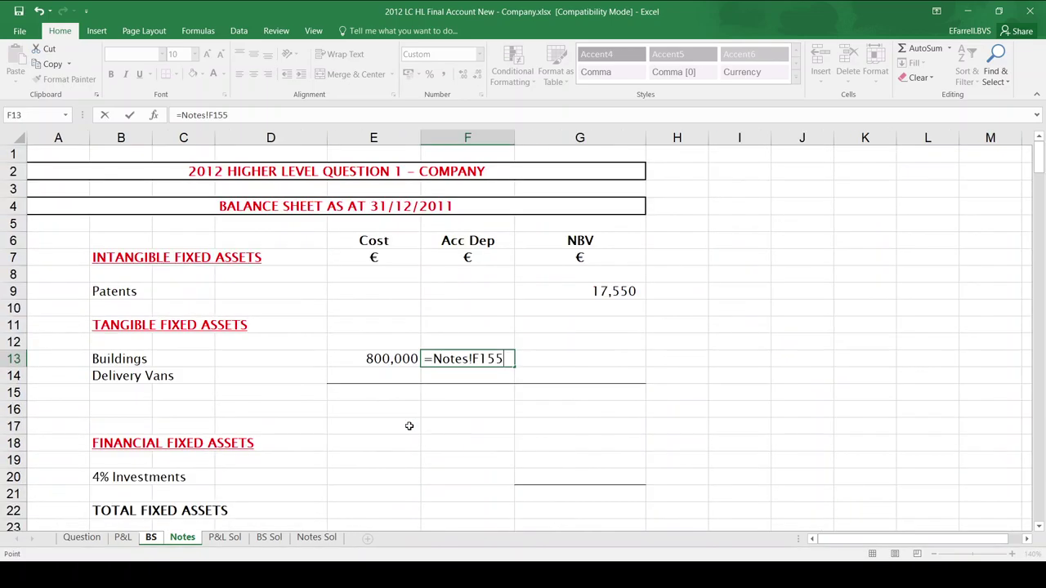
Step: Calculate the Buildings net book value in G13 by subtracting F13 from E13
key(Right)
key(Up)
text(=)
key(Left)
key(Left)
key(Left)
key(Right)
text(-)
key(Left)
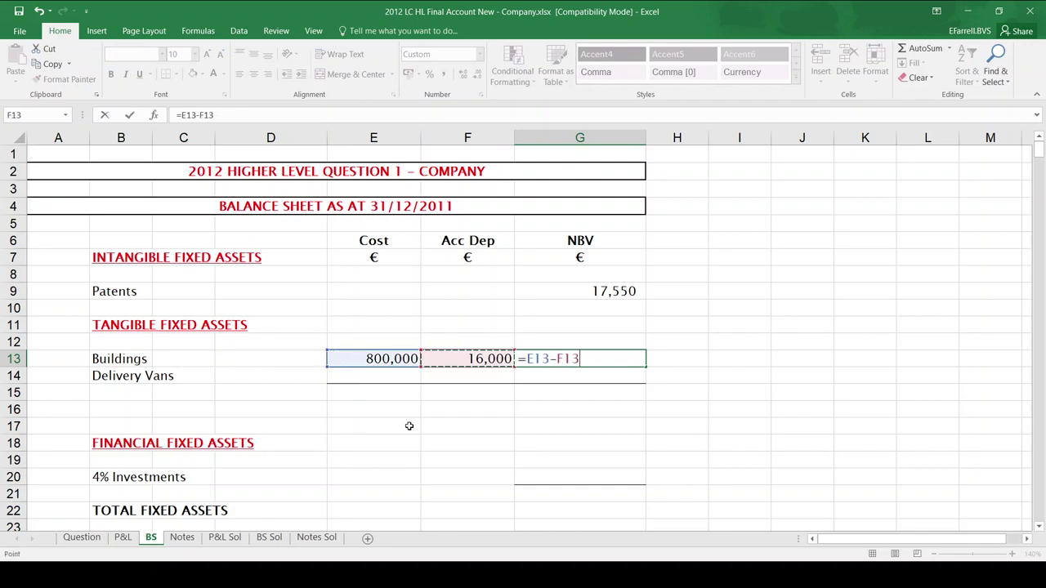
key(Return)
Step: Link the Delivery Vans cost in E14 to the delivery vans cost total in Notes F89
key(Left)
key(Left)
text(=)
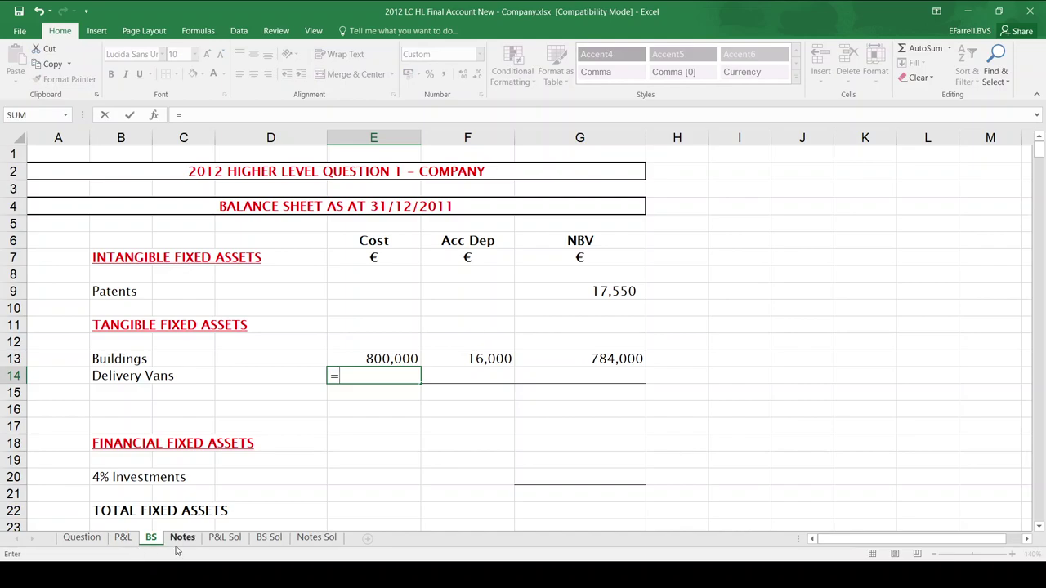
click(181, 537)
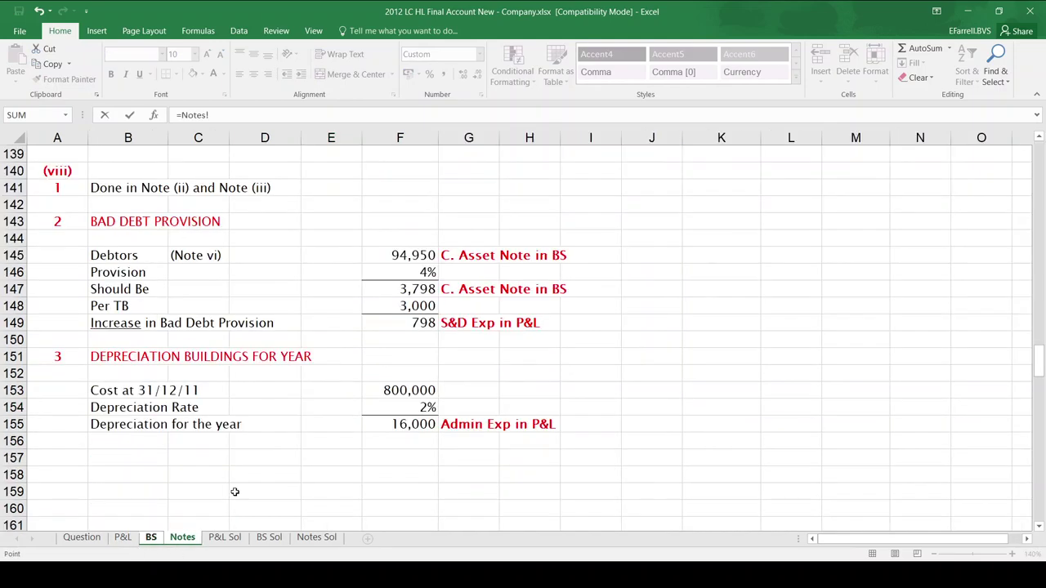
click(1040, 185)
click(1041, 185)
click(1040, 185)
click(1040, 185)
click(1040, 185)
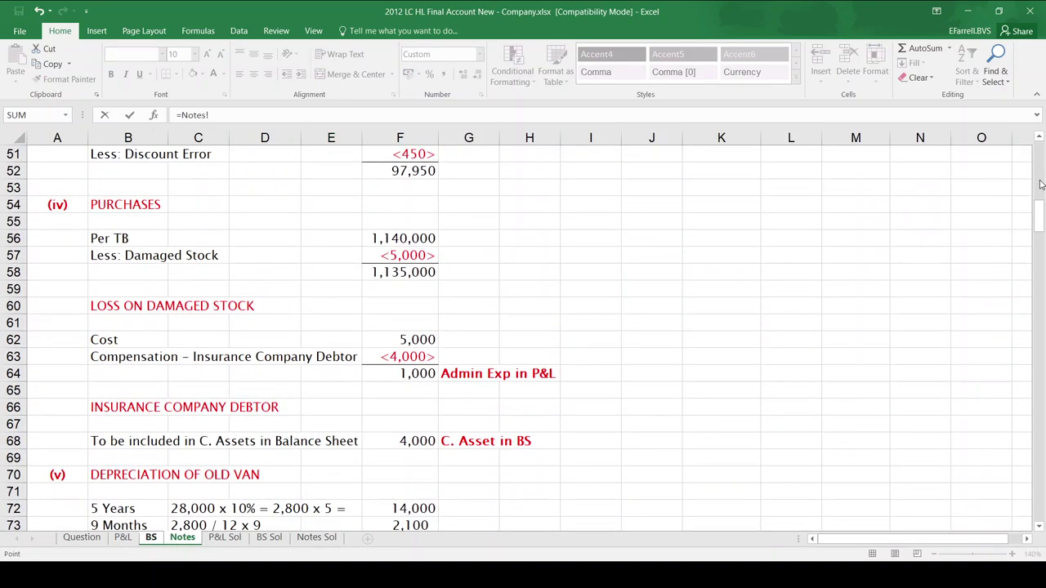
click(1040, 451)
click(1040, 451)
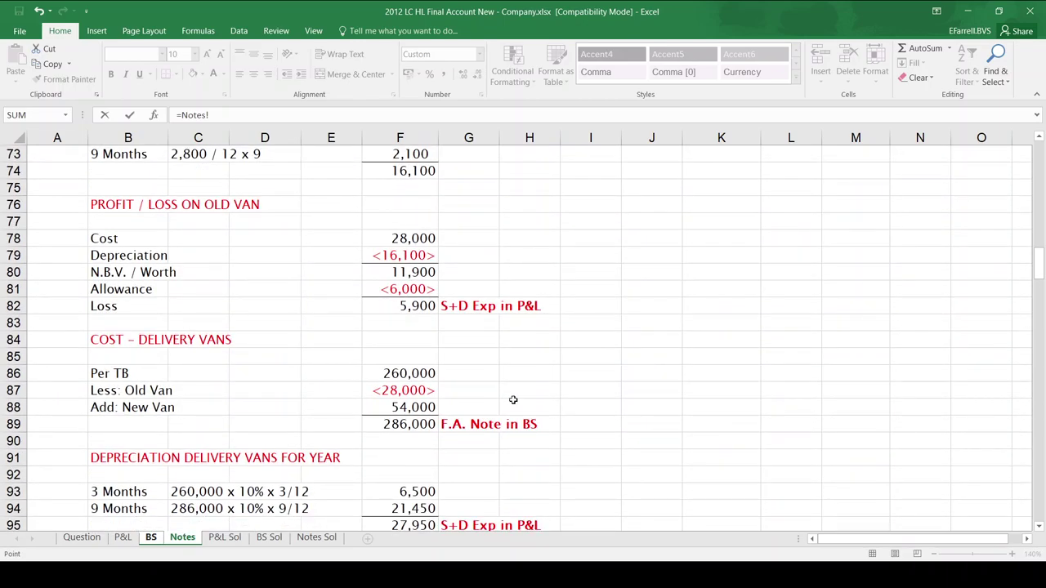
click(434, 424)
key(Return)
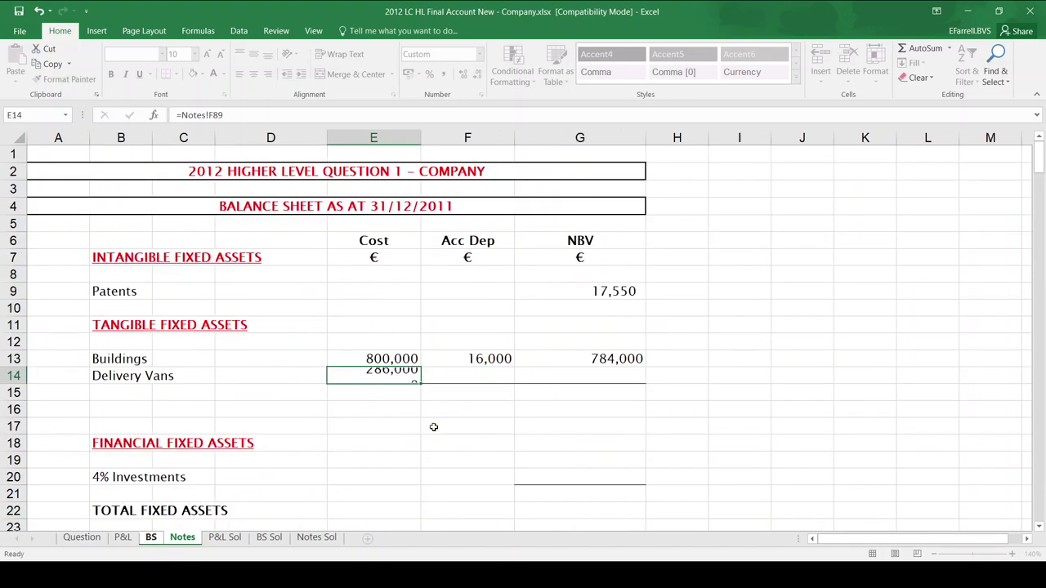
Step: Link the Delivery Vans accumulated depreciation in F14 to the accumulated depreciation total in Notes F102
key(Right)
text(=)
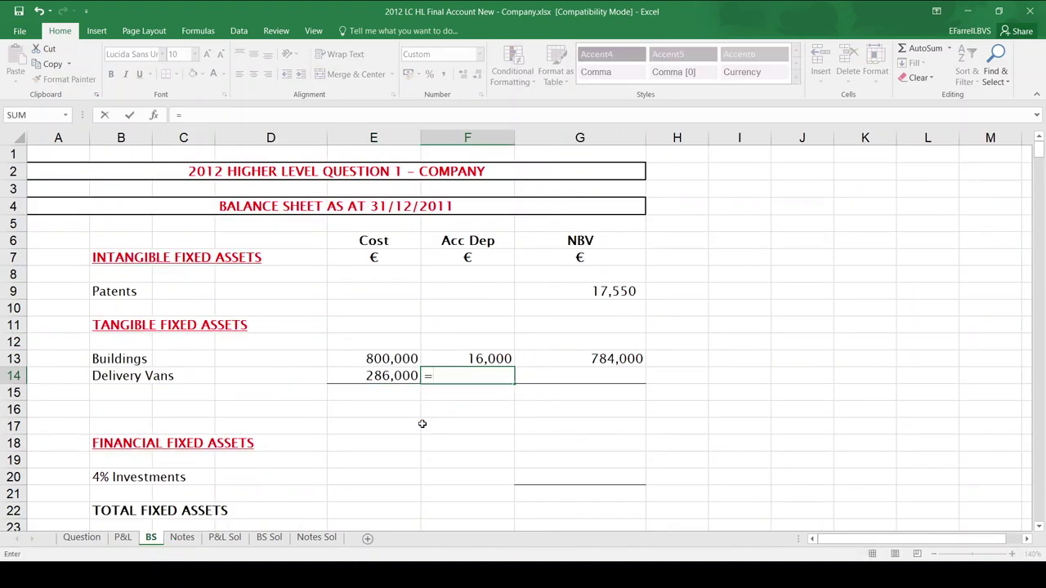
click(183, 538)
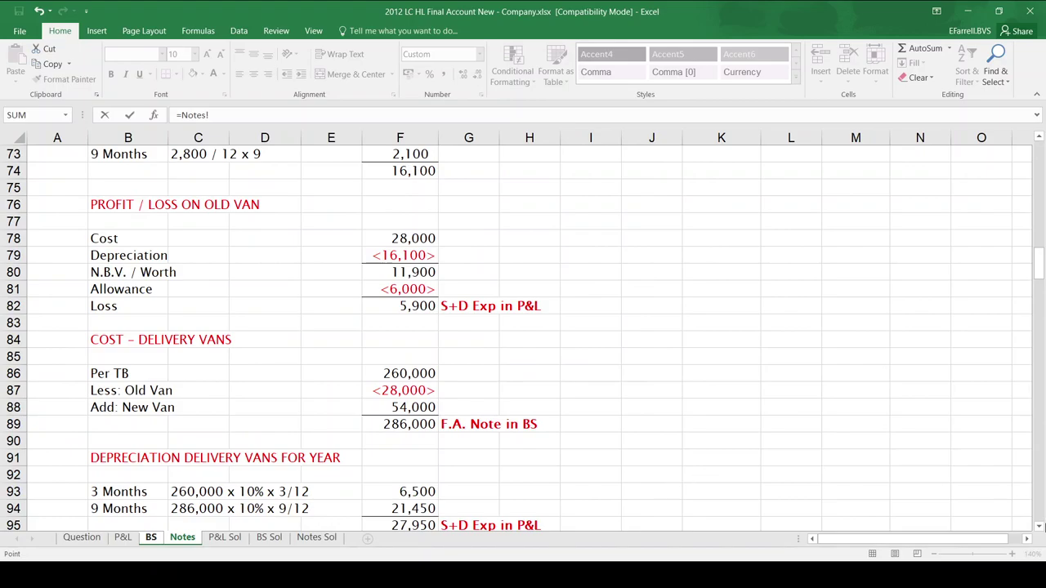
scroll(1040, 529, down, 3)
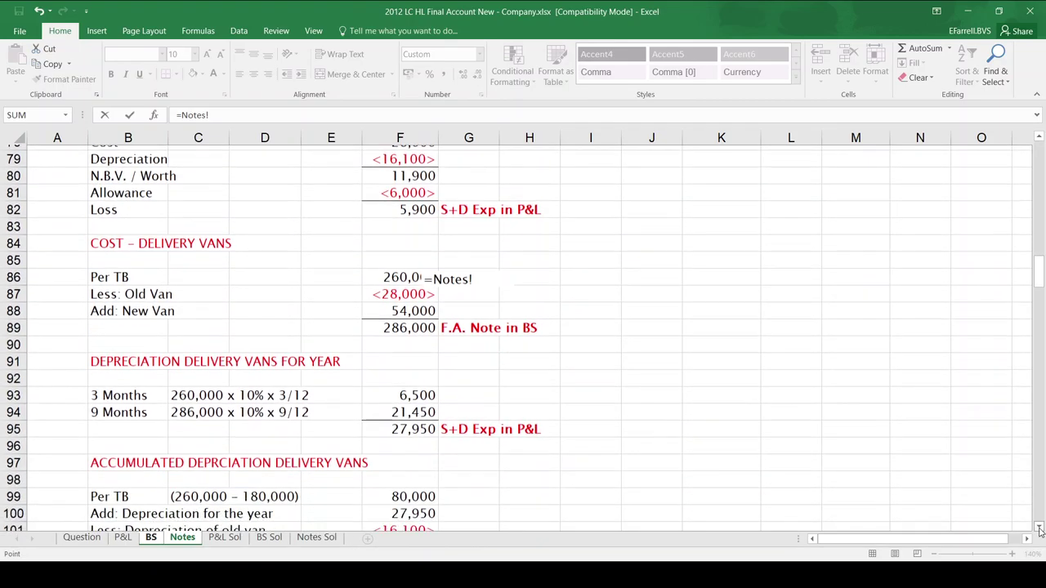
scroll(1041, 529, down, 2)
click(415, 424)
key(Return)
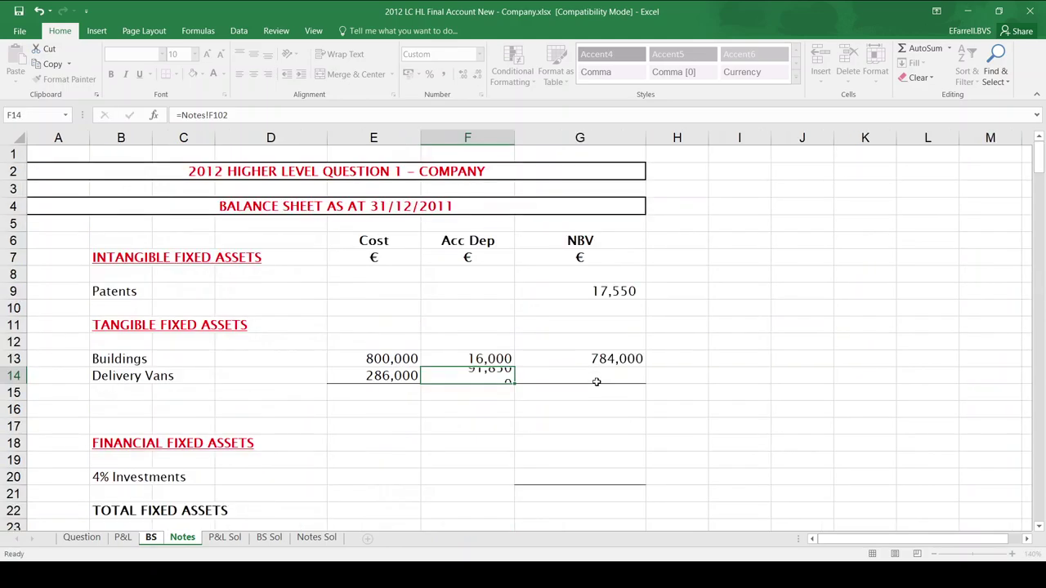
Step: Calculate the Delivery Vans net book value in G14 by subtracting F14 from E14
key(Up)
click(597, 381)
text(=)
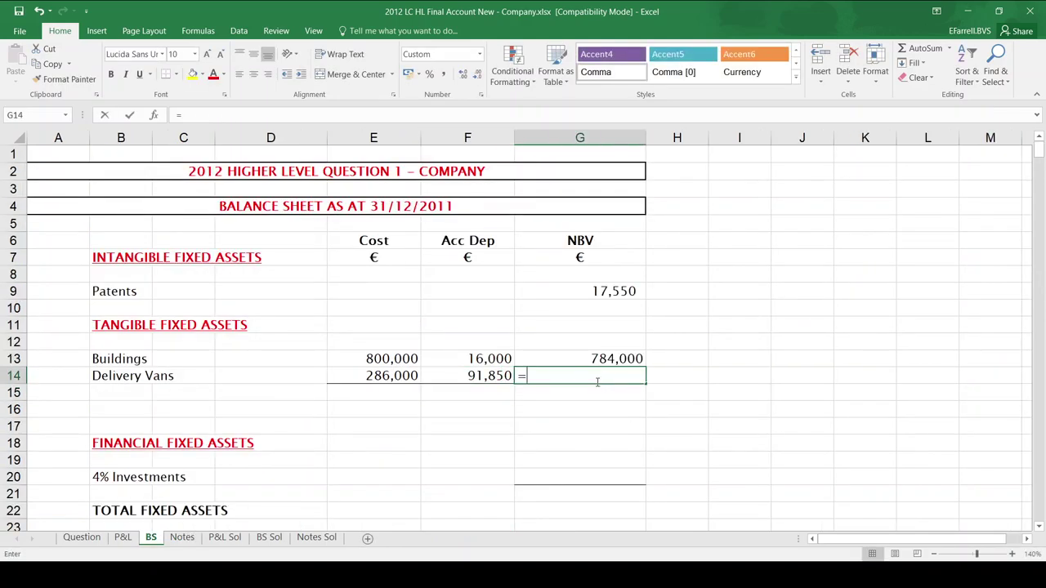
key(Left)
key(Left)
text(-)
key(Left)
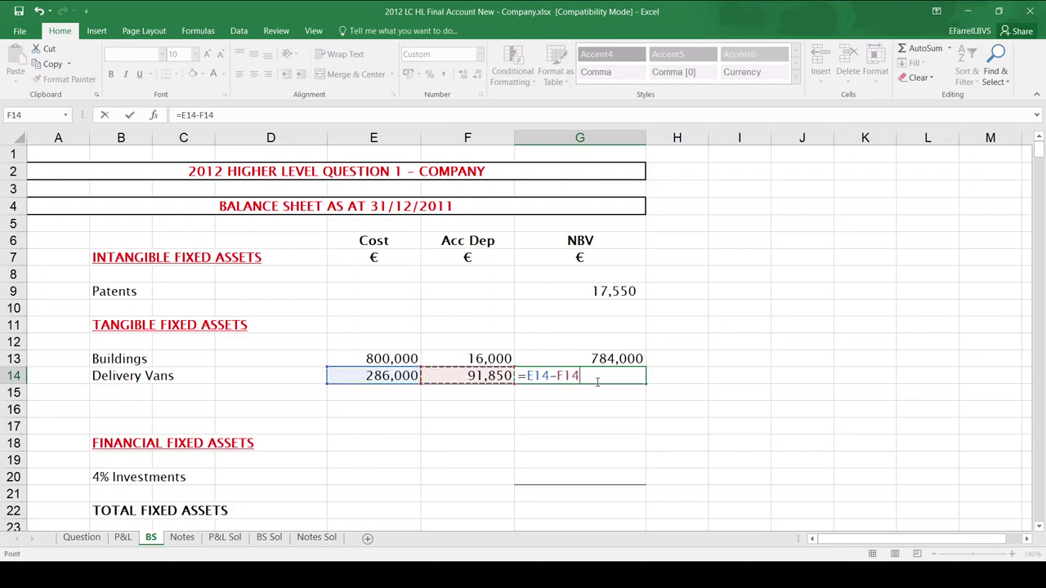
key(Return)
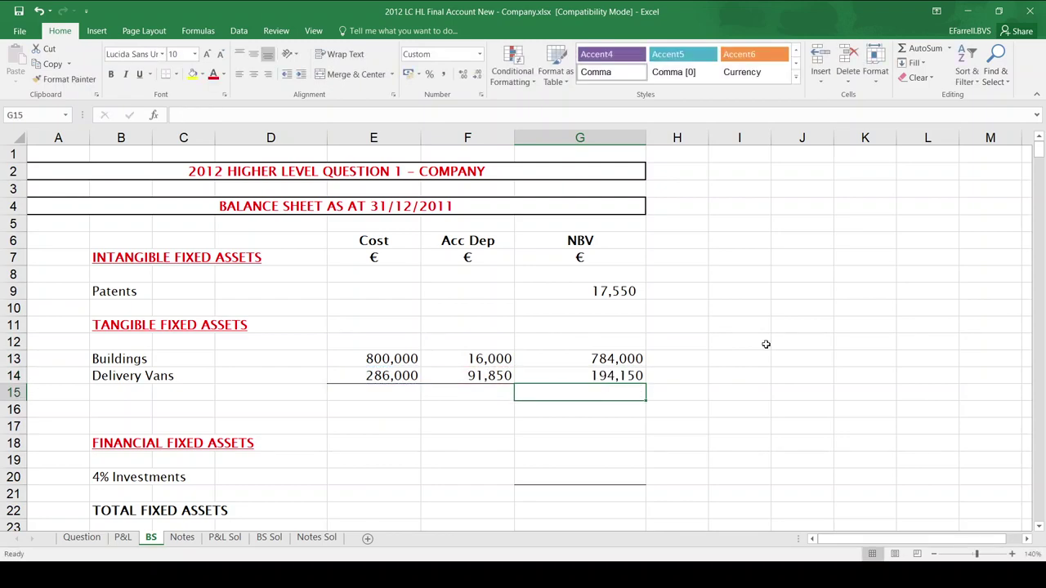
Step: Total the tangible fixed assets cost in E15 as the sum of E13:E14
click(377, 393)
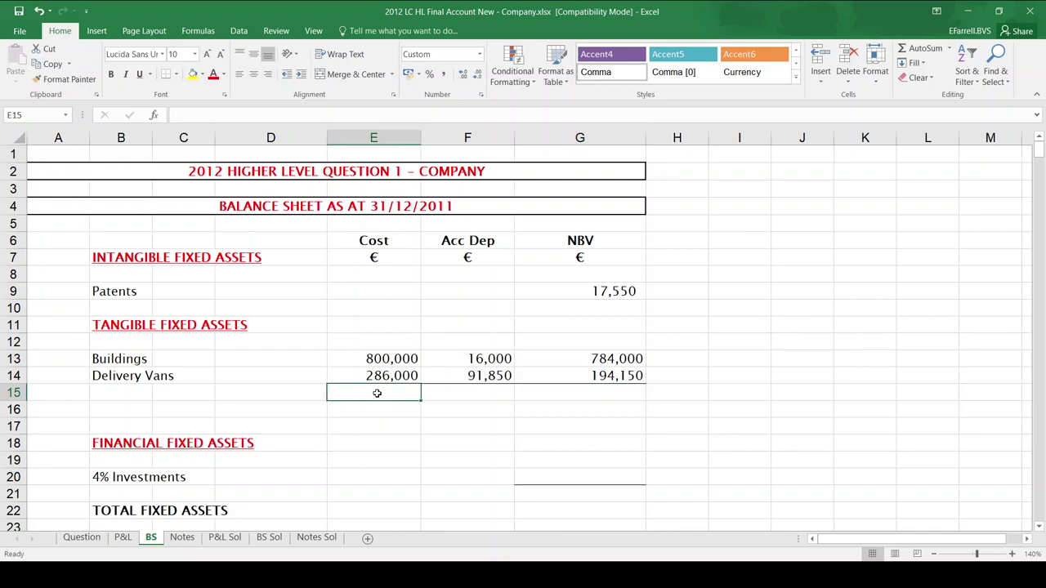
click(914, 51)
click(914, 51)
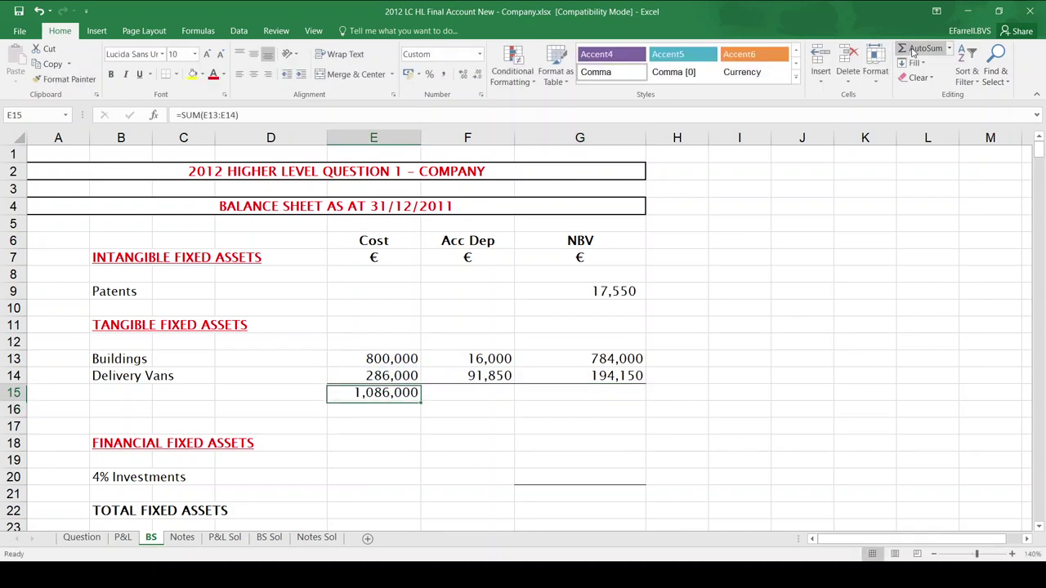
Step: Total the tangible fixed assets' accumulated depreciation in F15 and net book value in G15 as sums of rows 13 to 14
key(Right)
click(914, 51)
key(Return)
key(Up)
key(Right)
click(914, 51)
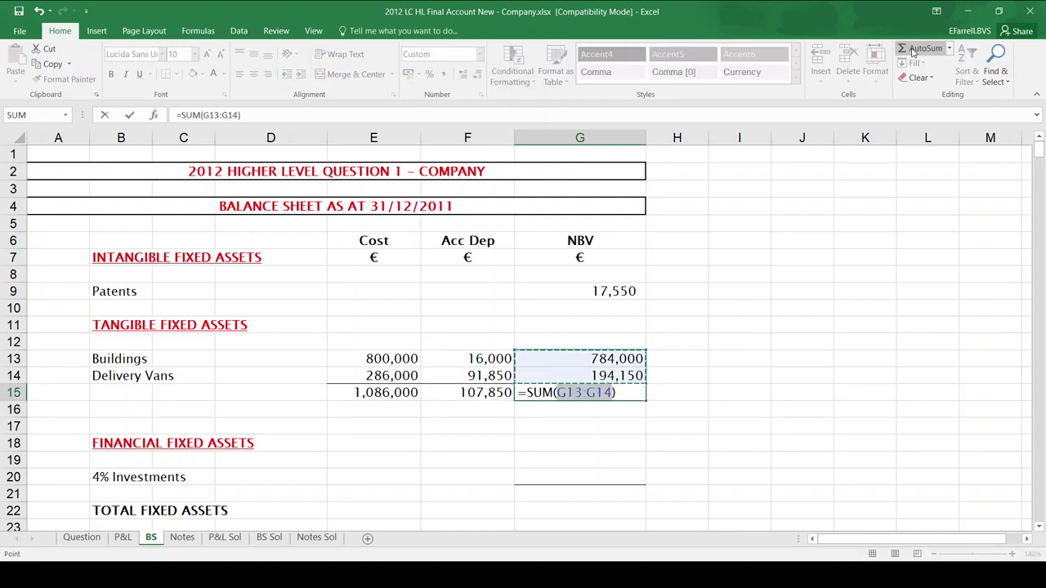
key(Return)
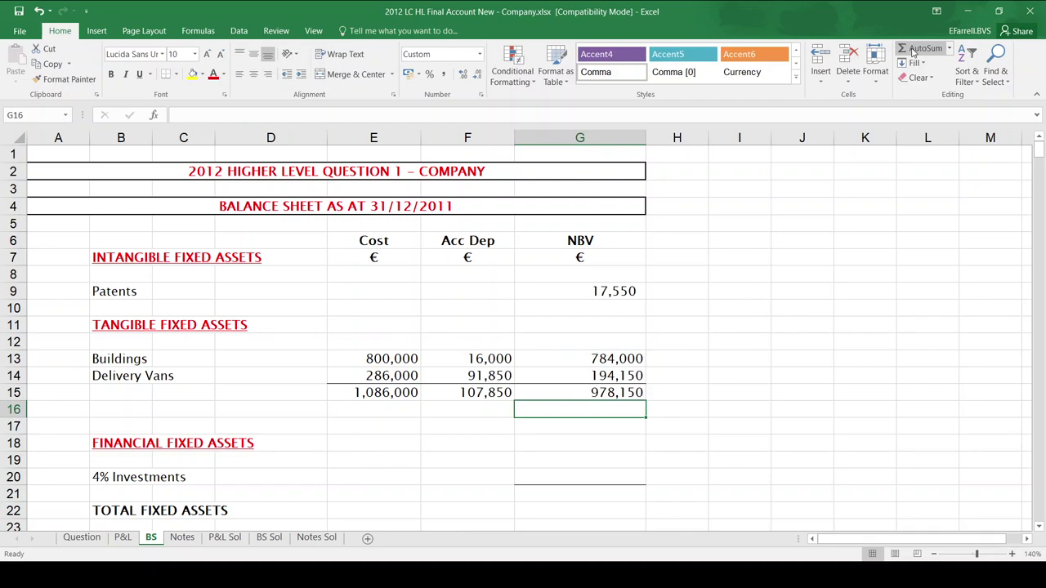
Step: Enter 300000 as the 4% Investments value in G20 under Financial Fixed Assets
click(561, 478)
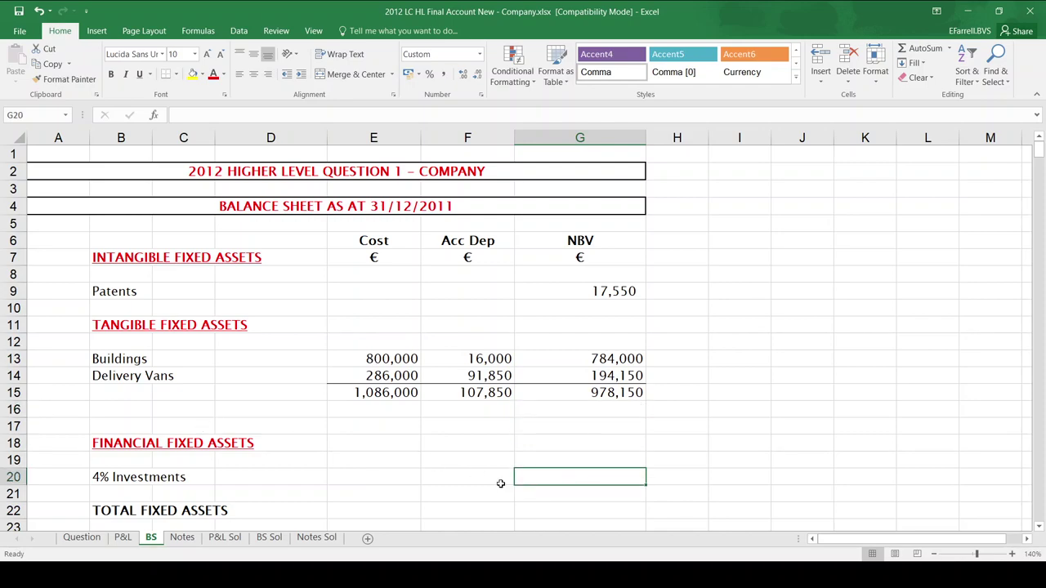
text(300000)
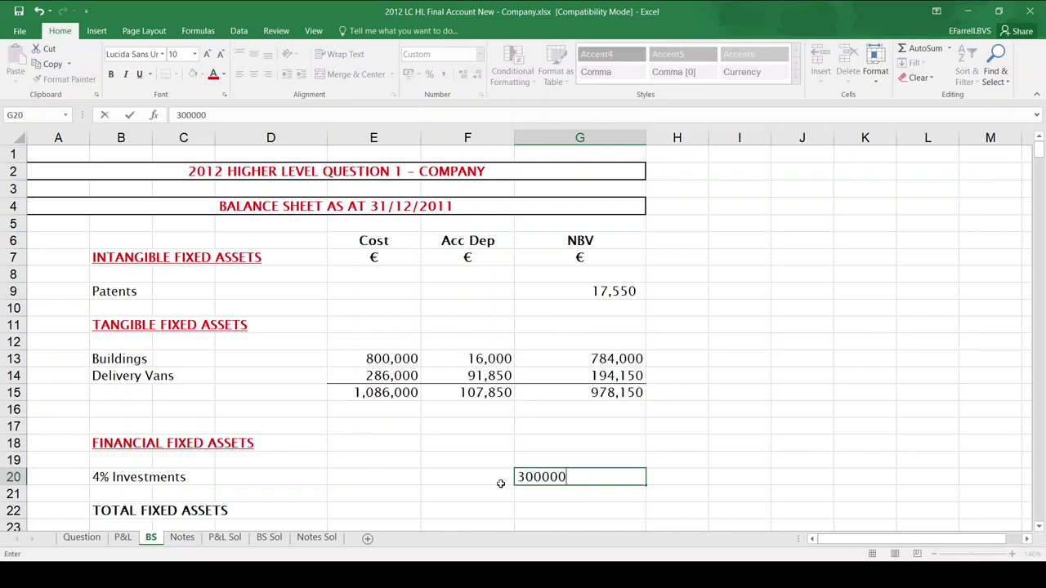
key(Return)
Step: Calculate Total Fixed Assets in G22 by adding patents G9, tangible assets G15 and investments G20
key(Return)
scroll(500, 483, down, 1)
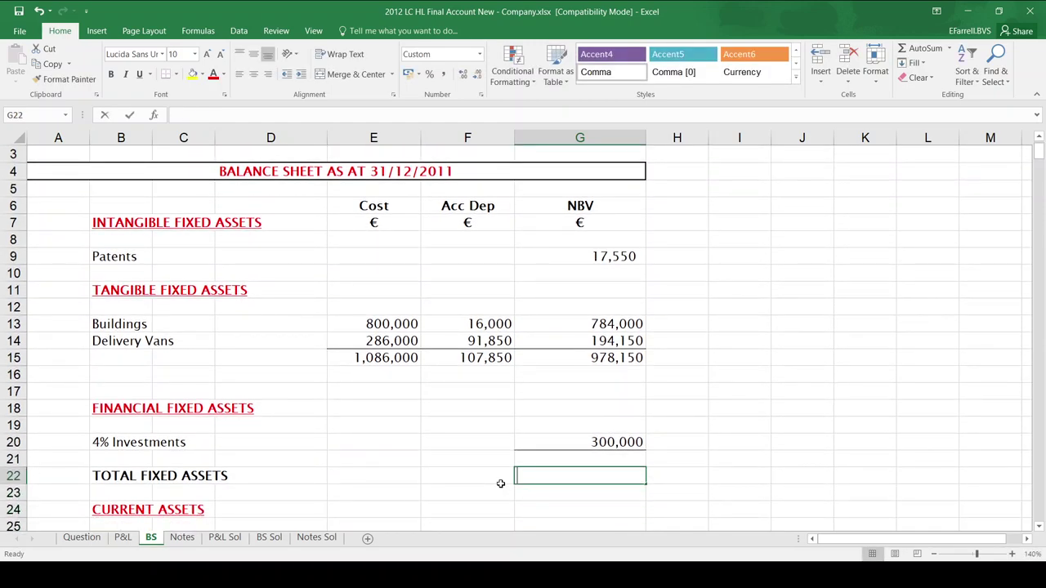
text(=)
key(Up)
key(Up)
key(Up)
key(Up)
key(Up)
key(Up)
key(Up)
key(Up)
key(Up)
key(Up)
key(Up)
key(Up)
key(Up)
text(+)
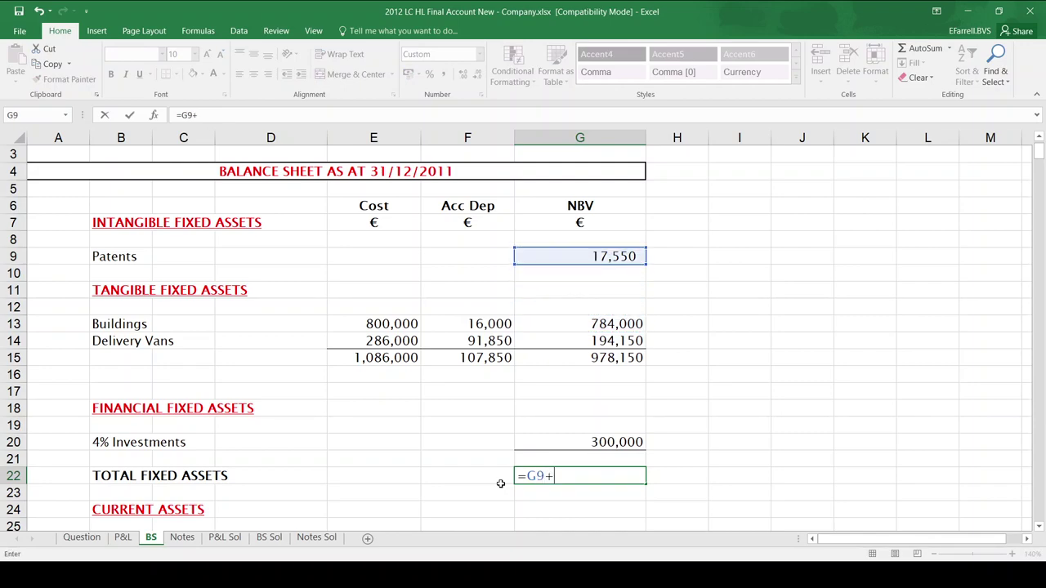
click(614, 359)
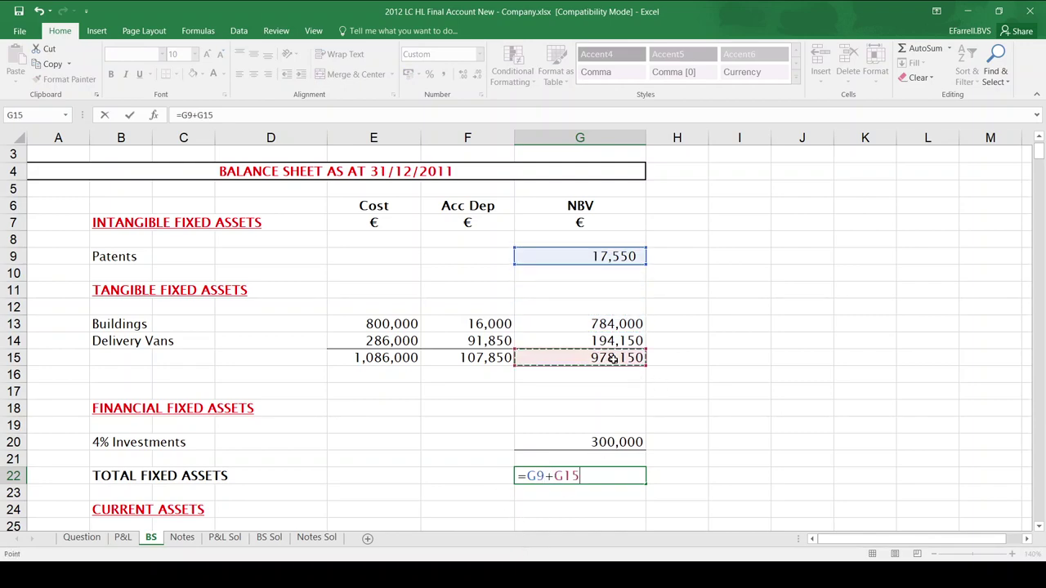
text(+)
click(614, 444)
key(Return)
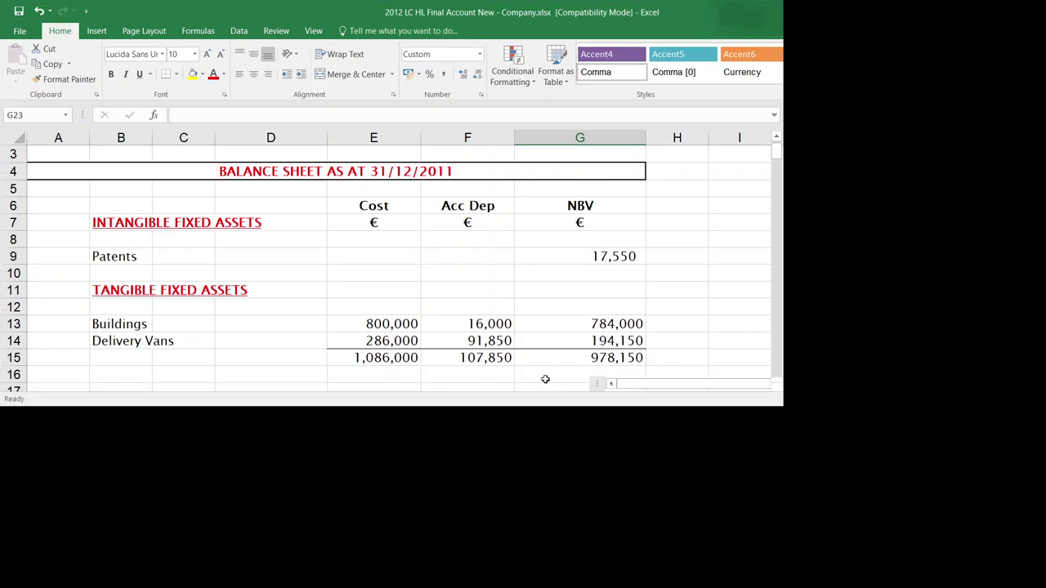
Step: Link the Closing Stock current asset in F26 to the closing stock total in Notes F9
key(Return)
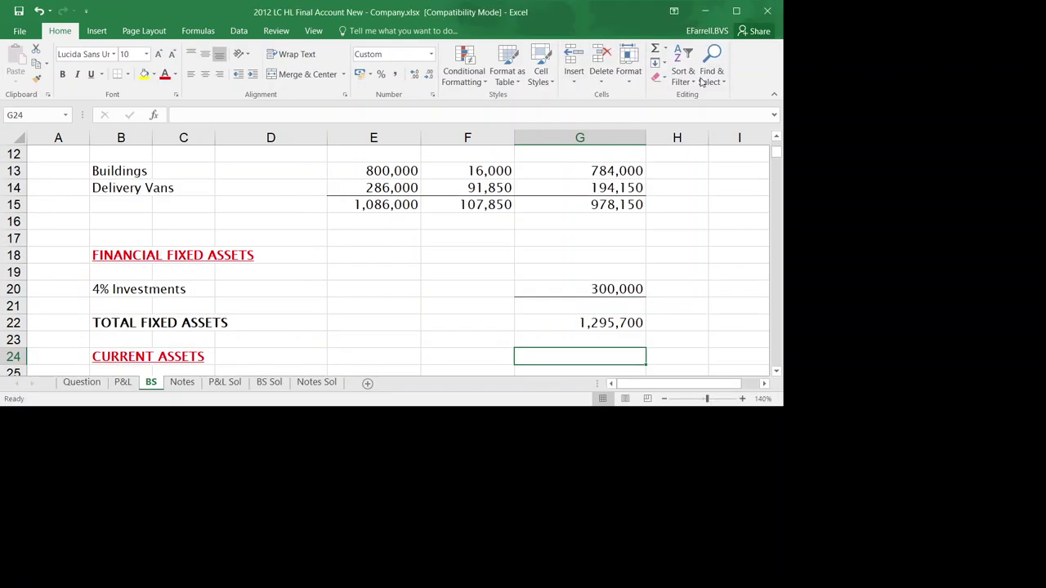
click(736, 11)
click(527, 310)
key(Down)
key(Down)
key(Down)
key(Down)
key(Left)
key(Left)
key(Left)
key(Down)
key(Down)
key(Right)
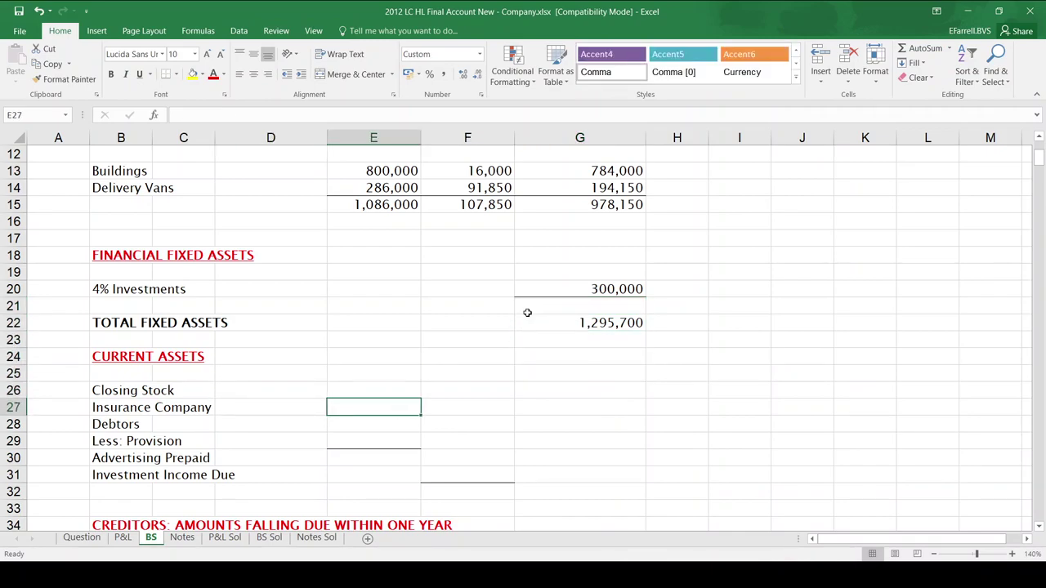
key(Up)
key(Right)
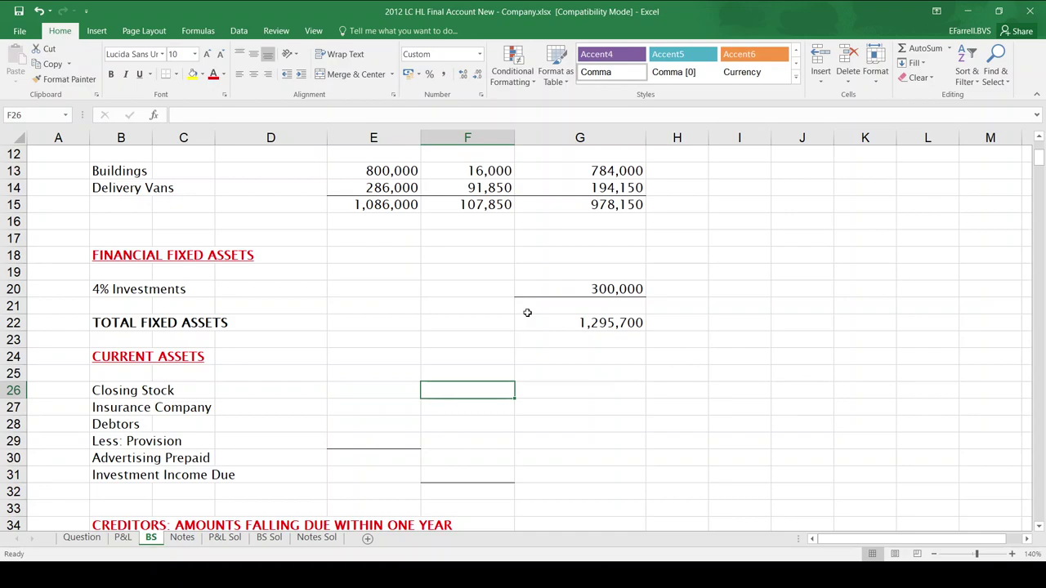
text(=)
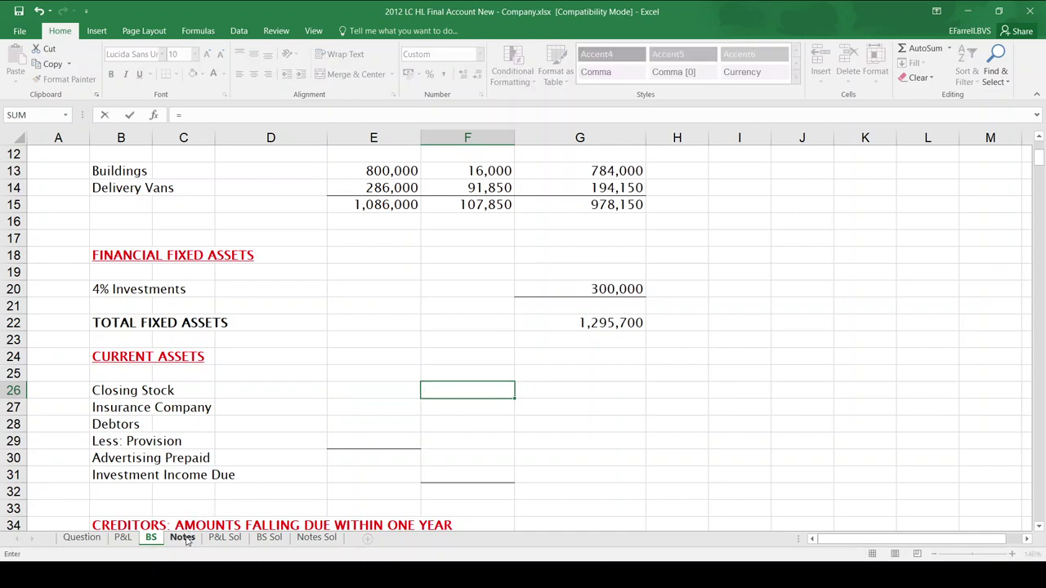
click(183, 537)
click(1042, 172)
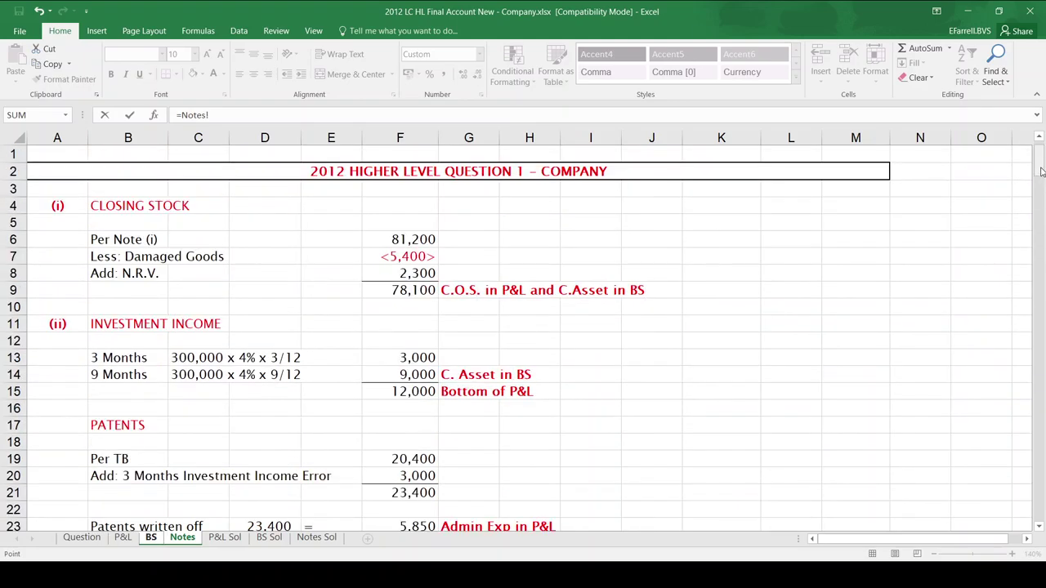
click(410, 292)
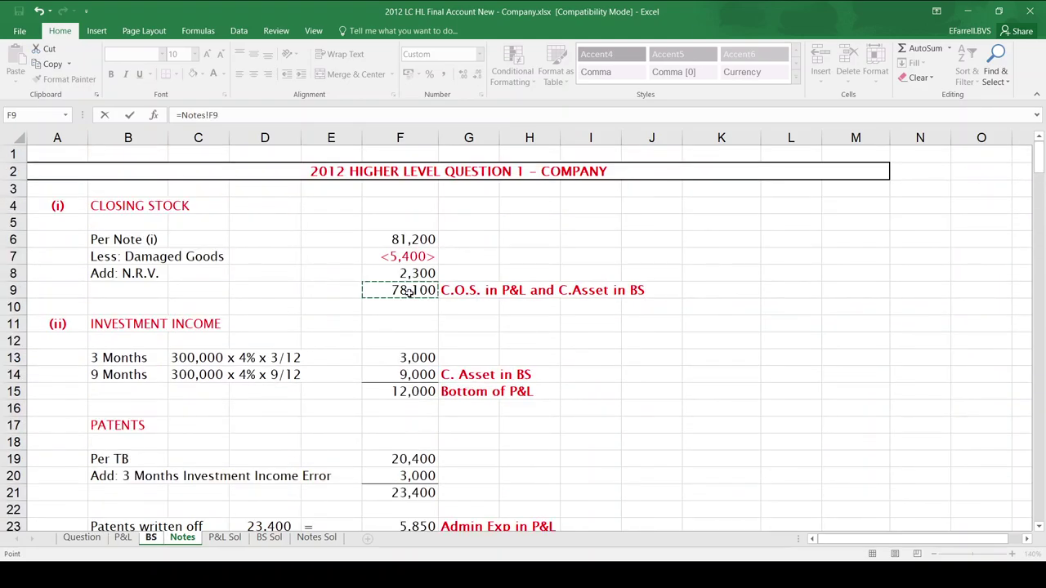
key(Return)
Step: Link the Insurance Company current asset in F27 to the insurance company debtor amount in Notes F68
text(=)
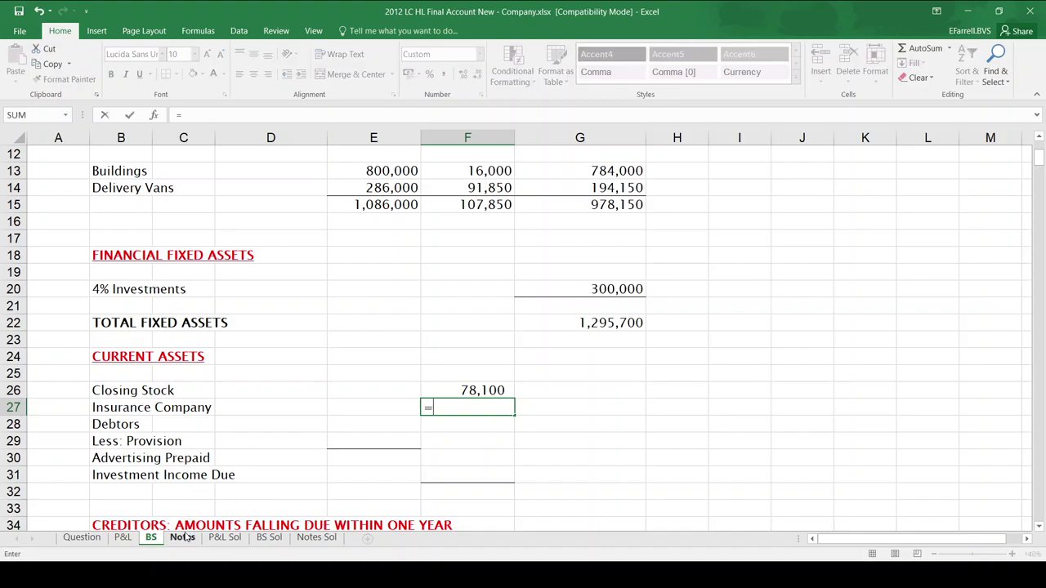
click(183, 536)
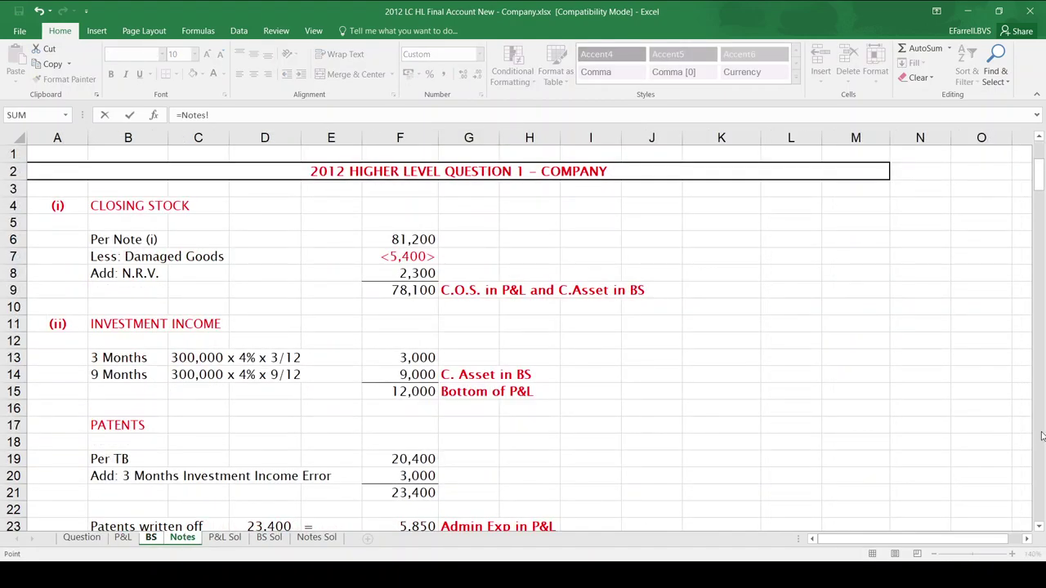
scroll(1041, 437, down, 15)
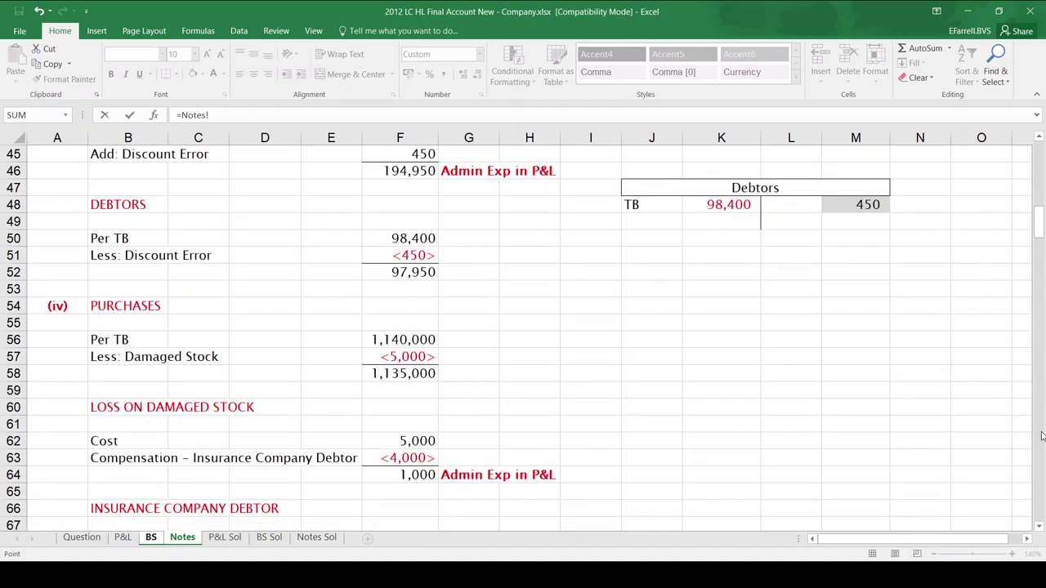
click(1041, 436)
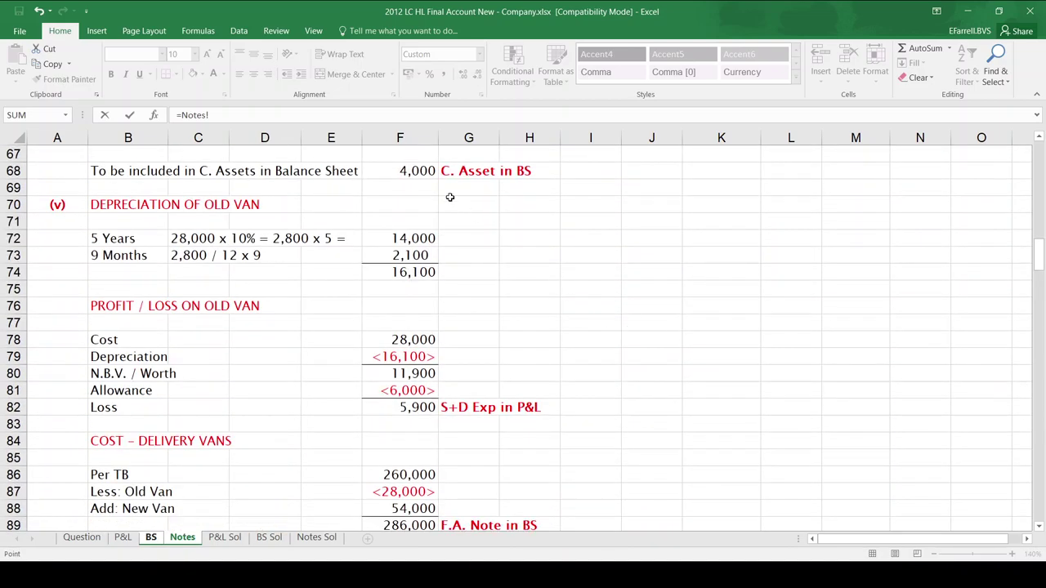
click(1040, 140)
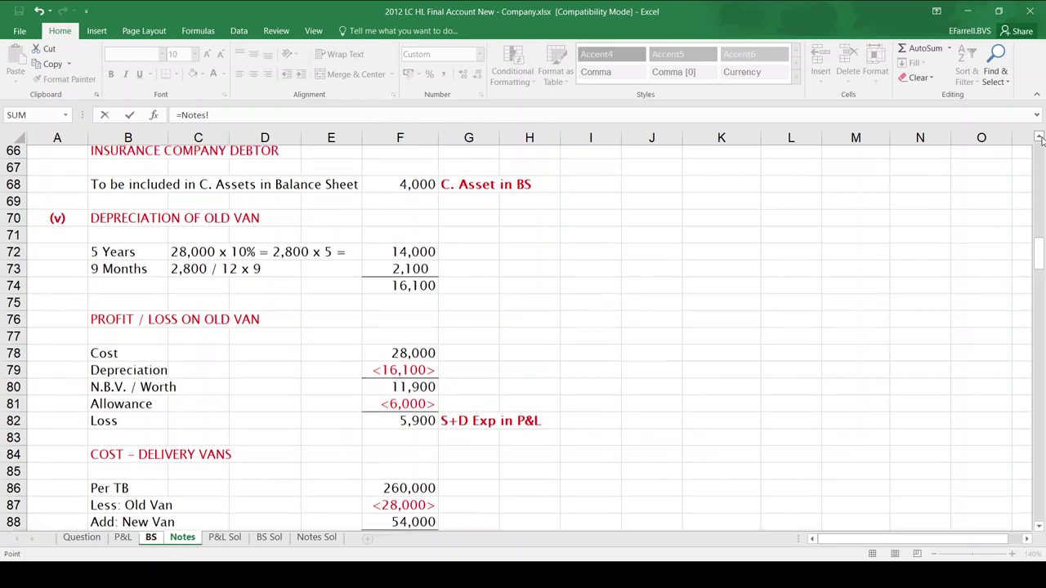
click(1039, 141)
click(429, 204)
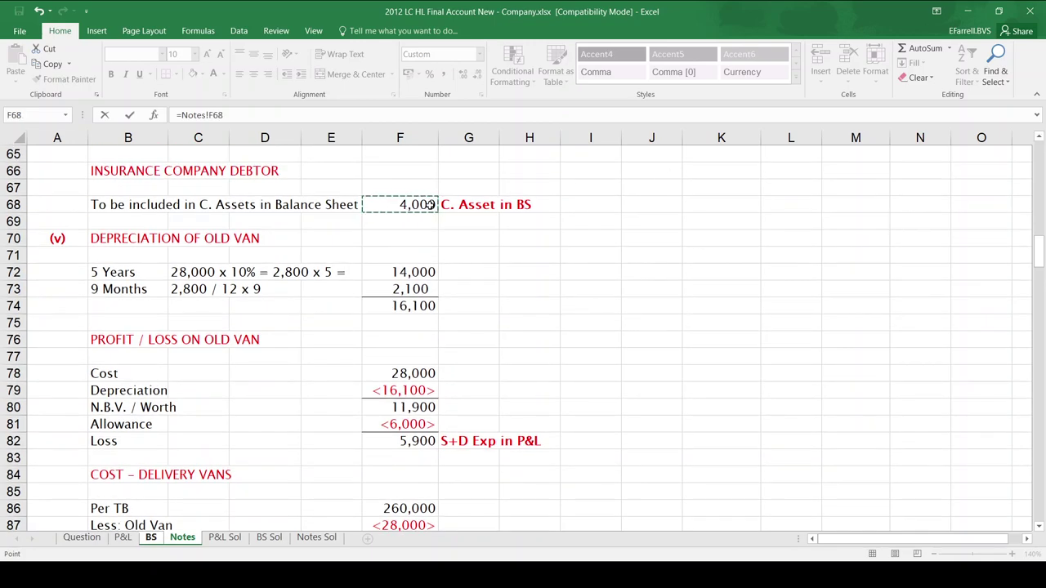
key(Return)
Step: Link the Debtors figure in E28 to the debtors total after bad debt in Notes F128
key(Left)
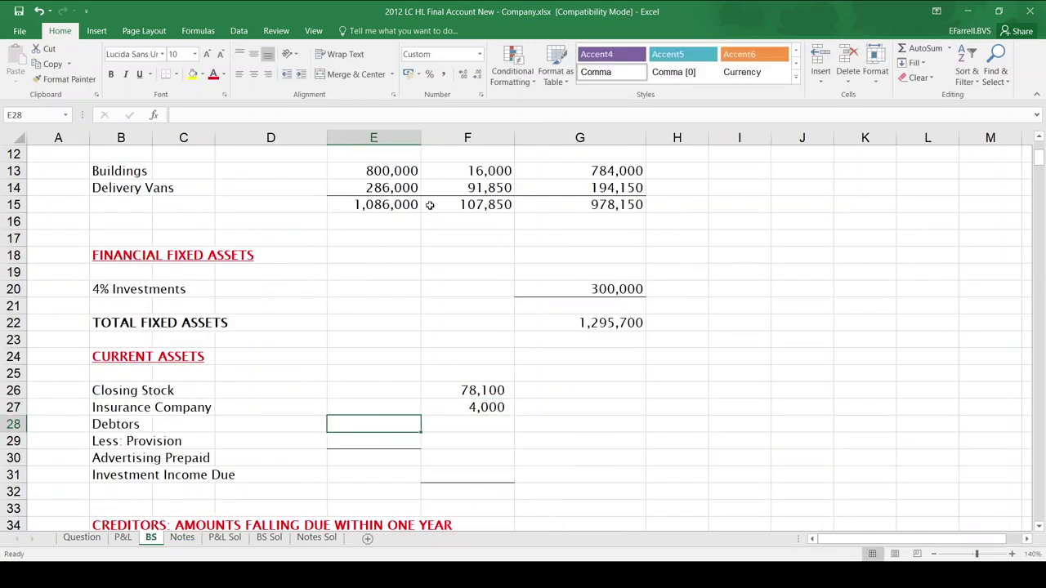
text(=)
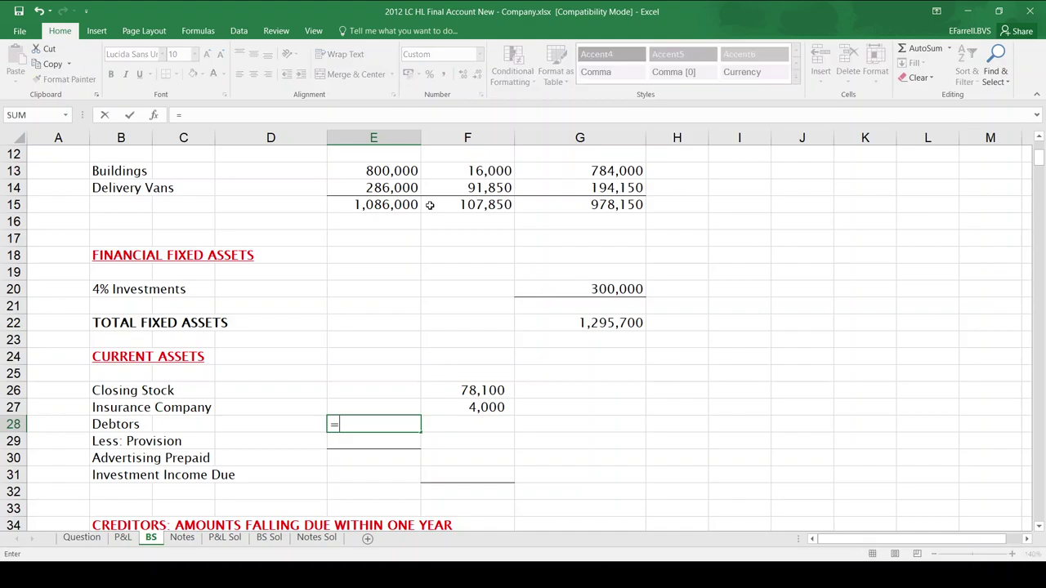
click(182, 537)
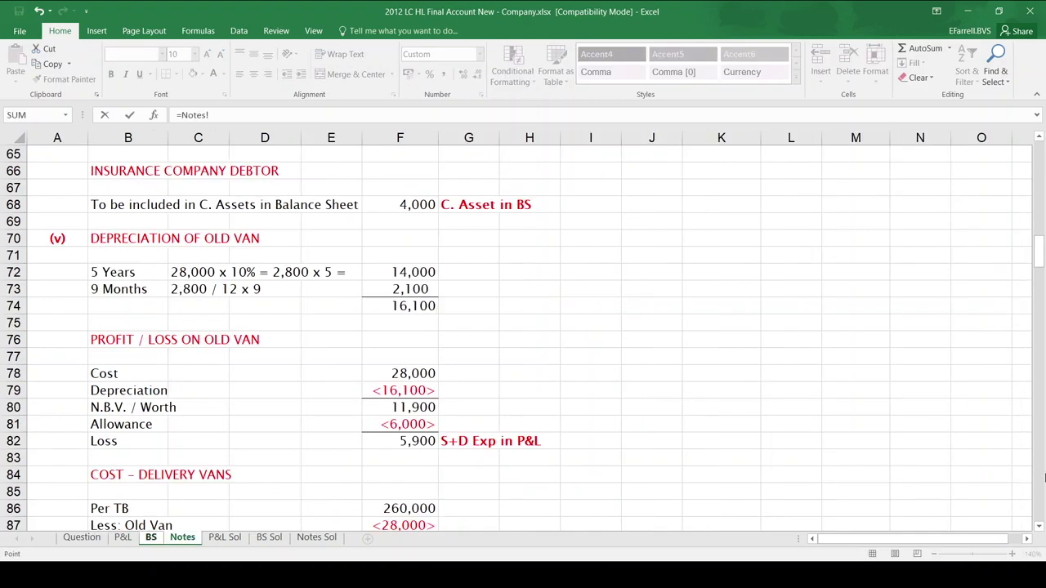
click(1040, 494)
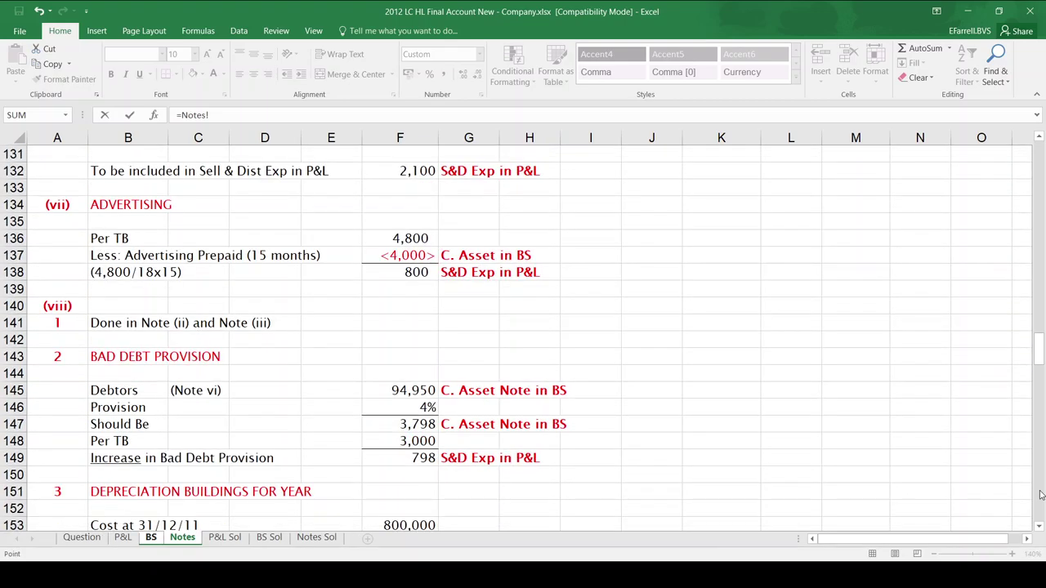
click(1036, 182)
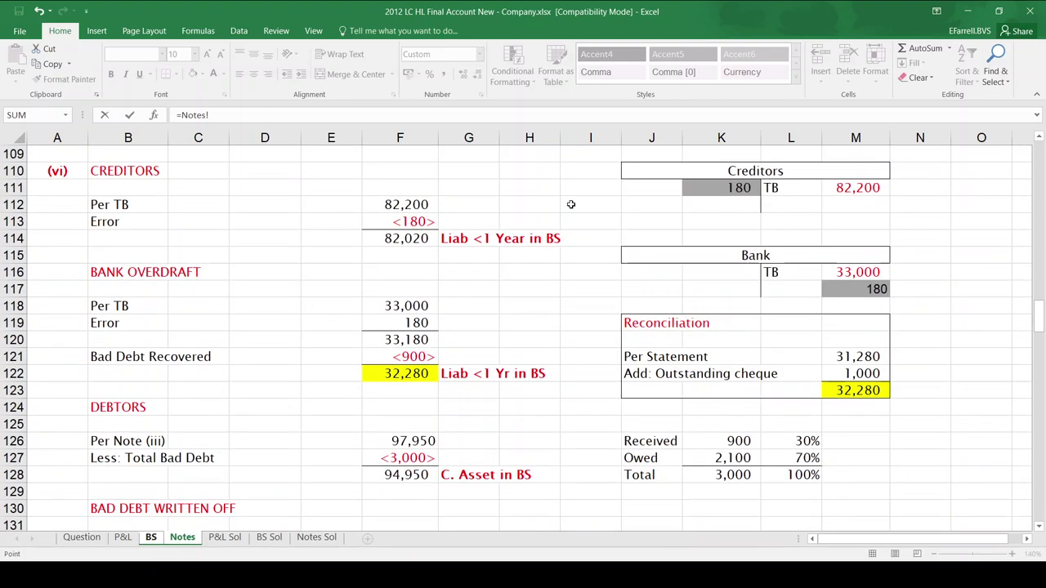
click(396, 470)
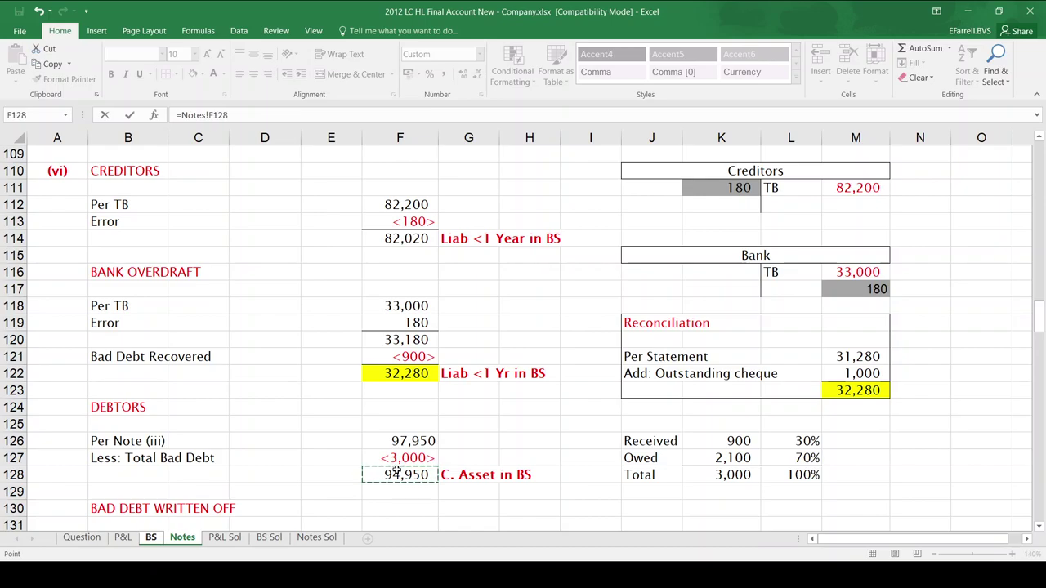
key(Return)
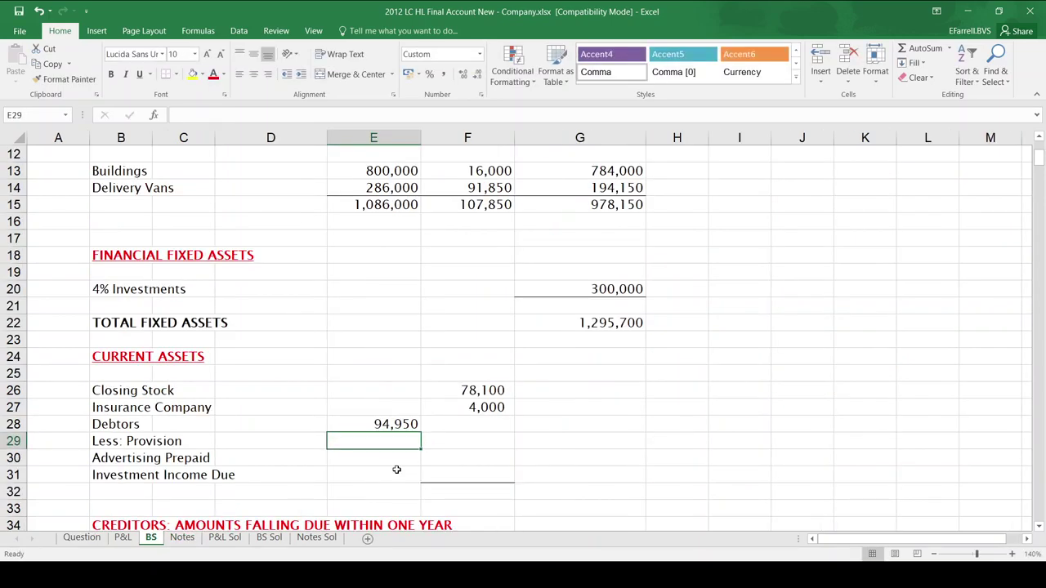
Step: Enter the debtors' provision in E29 as the negative of the required bad debt provision in Notes F147
text(=-)
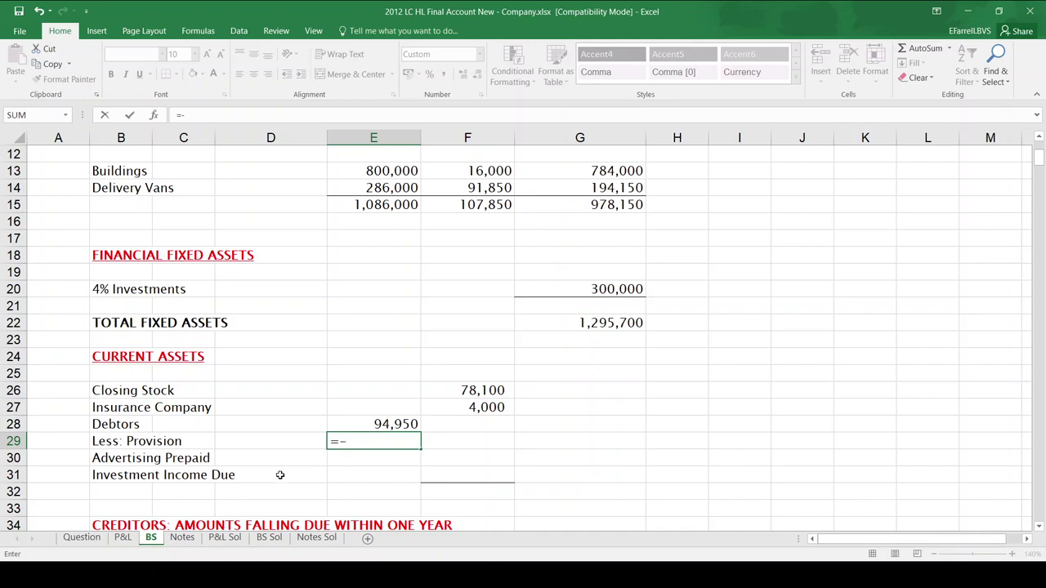
click(182, 537)
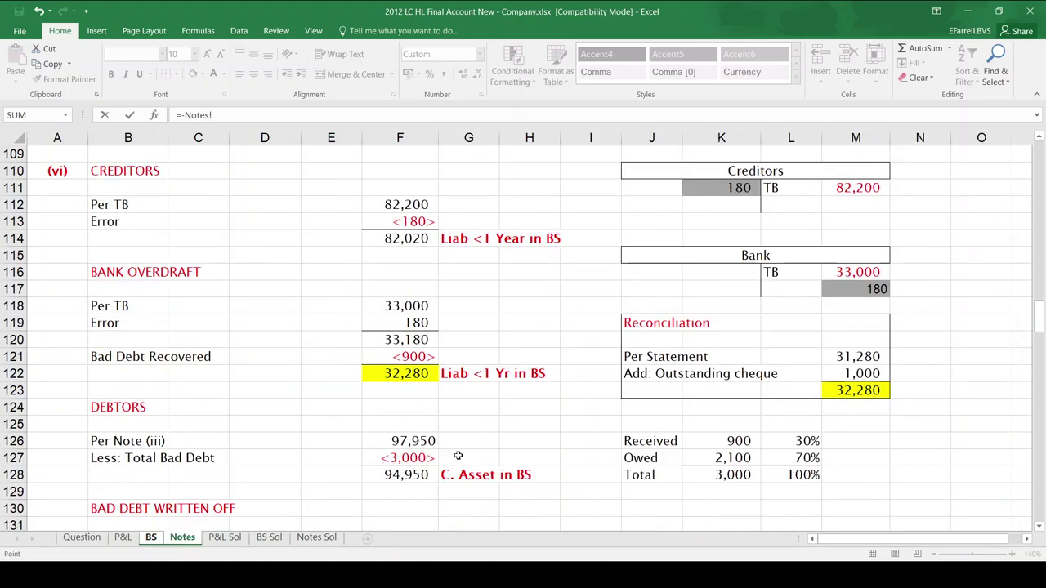
click(1040, 444)
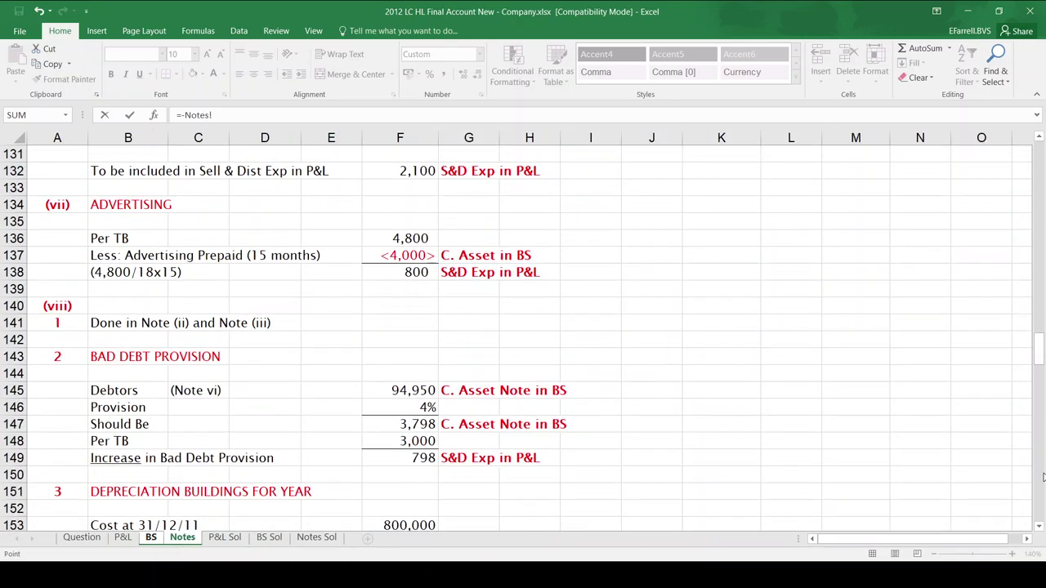
click(406, 425)
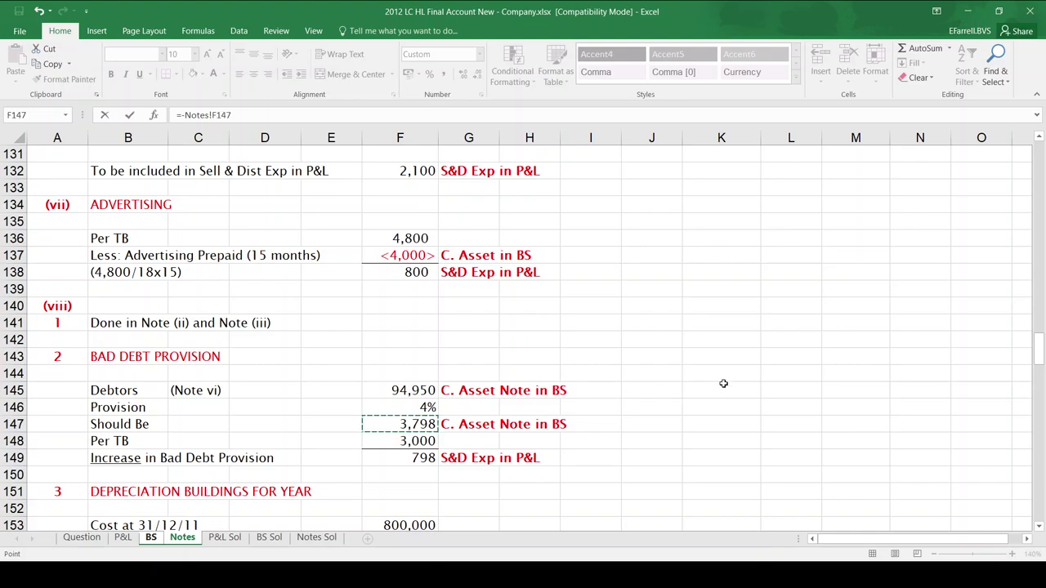
key(Return)
Step: Calculate net debtors in F29 by adding Debtors E28 and the negative provision E29
key(Up)
key(Right)
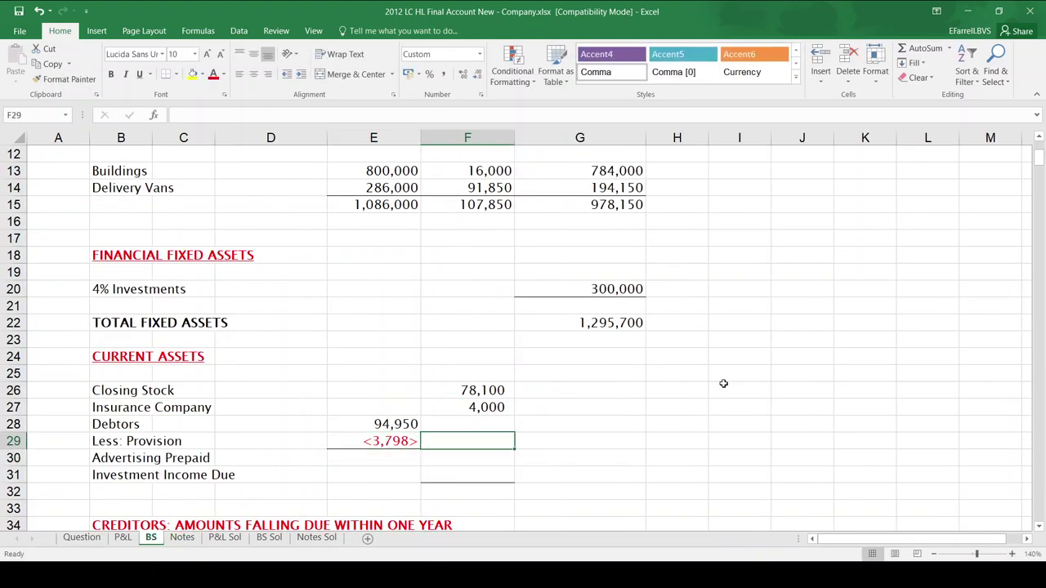
text(=)
key(Up)
key(Left)
text(+)
key(Left)
key(Return)
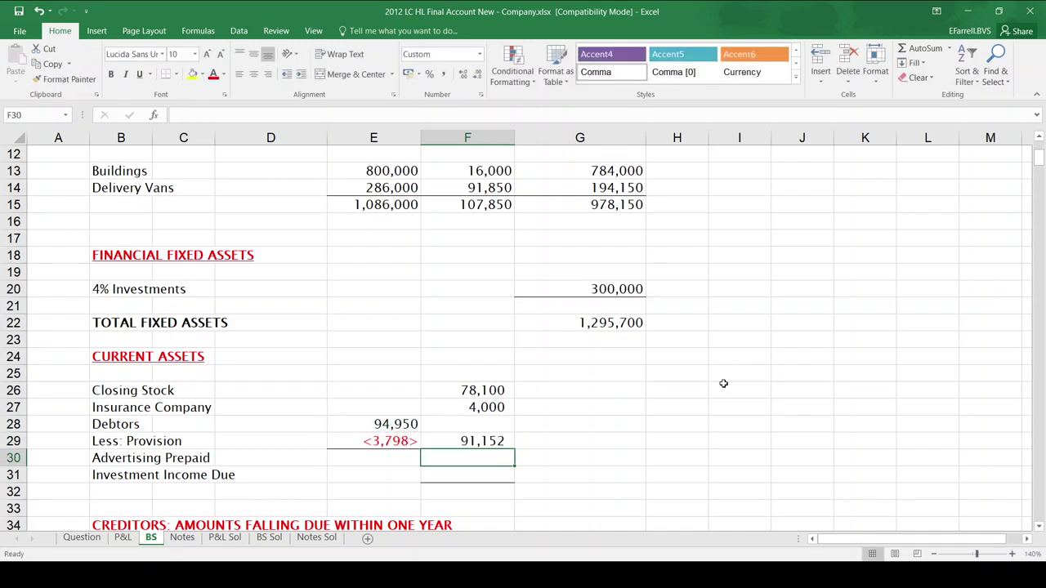
Step: Enter Advertising Prepaid in F30 as the negative of the advertising prepaid amount in Notes F137
text(=)
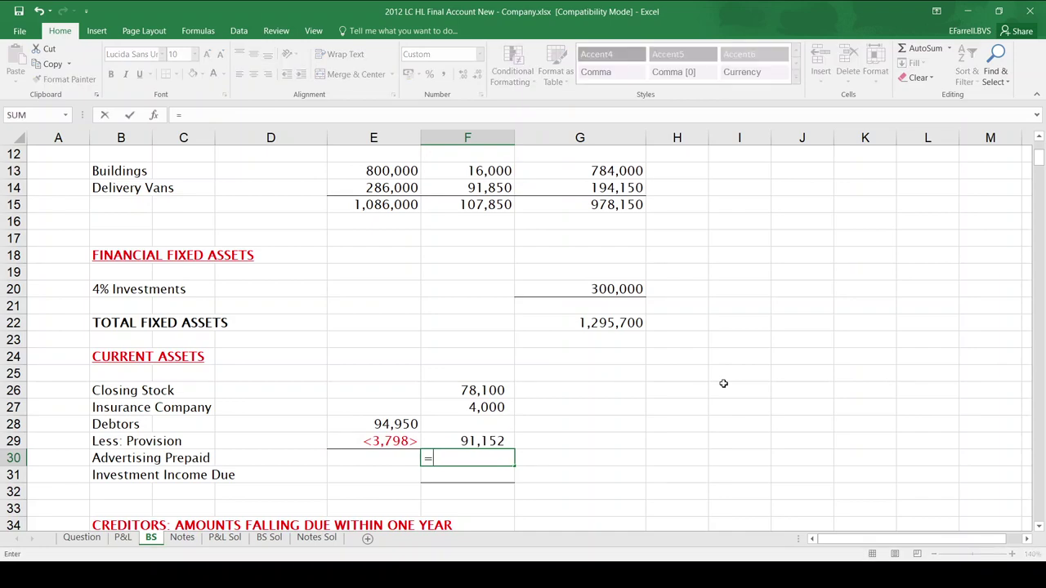
click(183, 538)
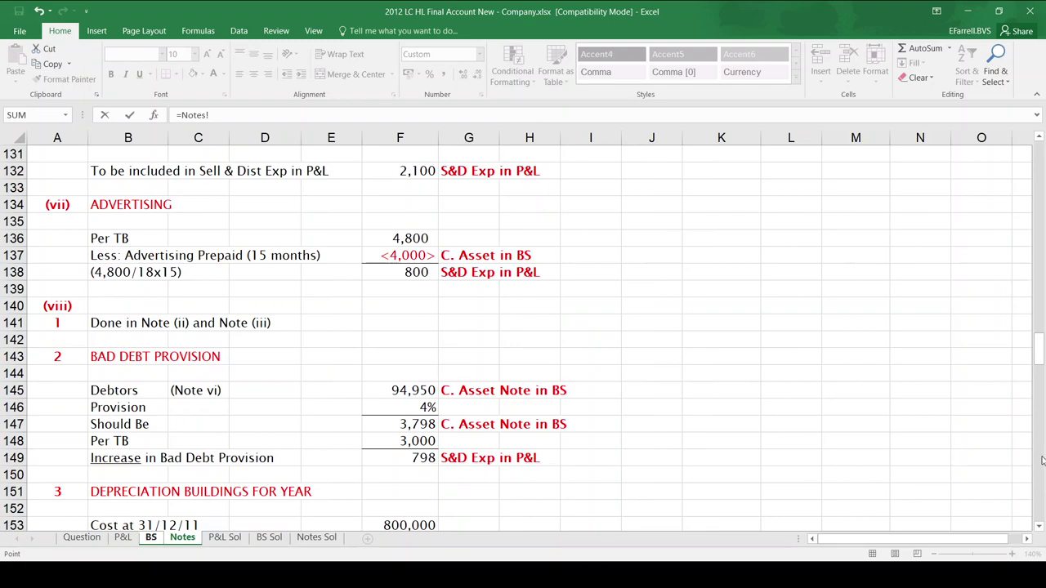
click(399, 256)
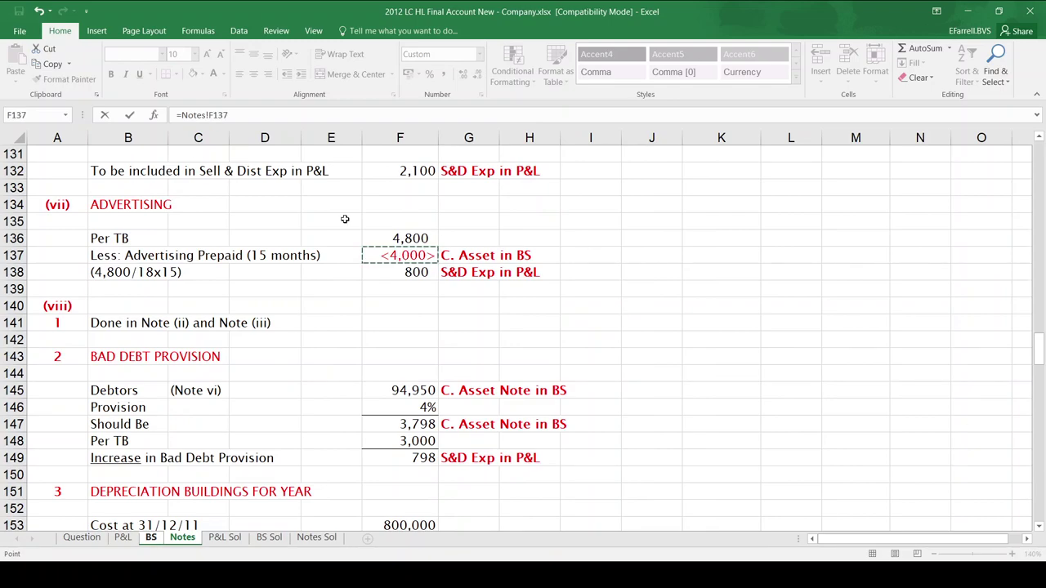
click(181, 115)
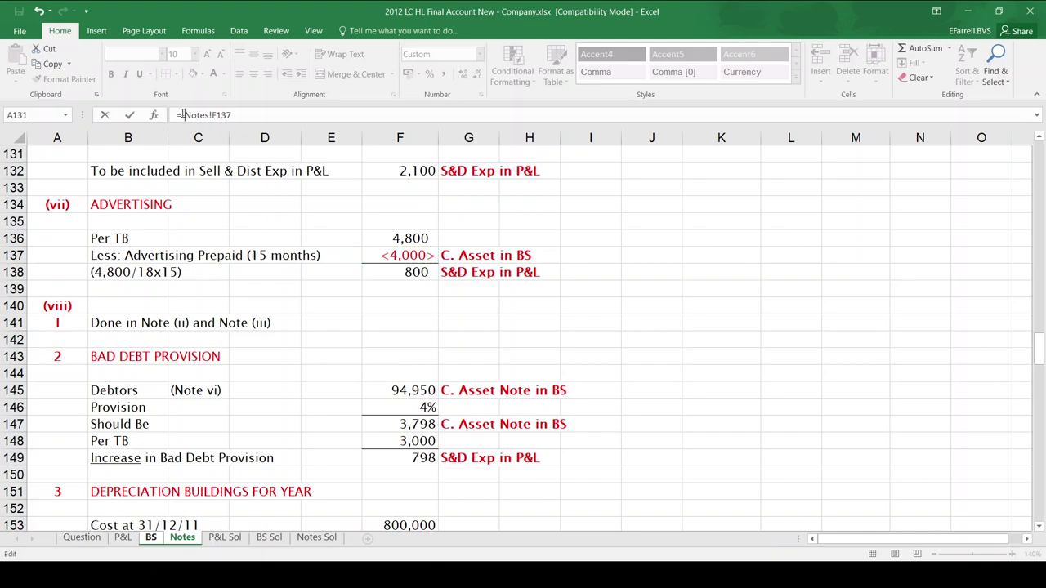
key(Return)
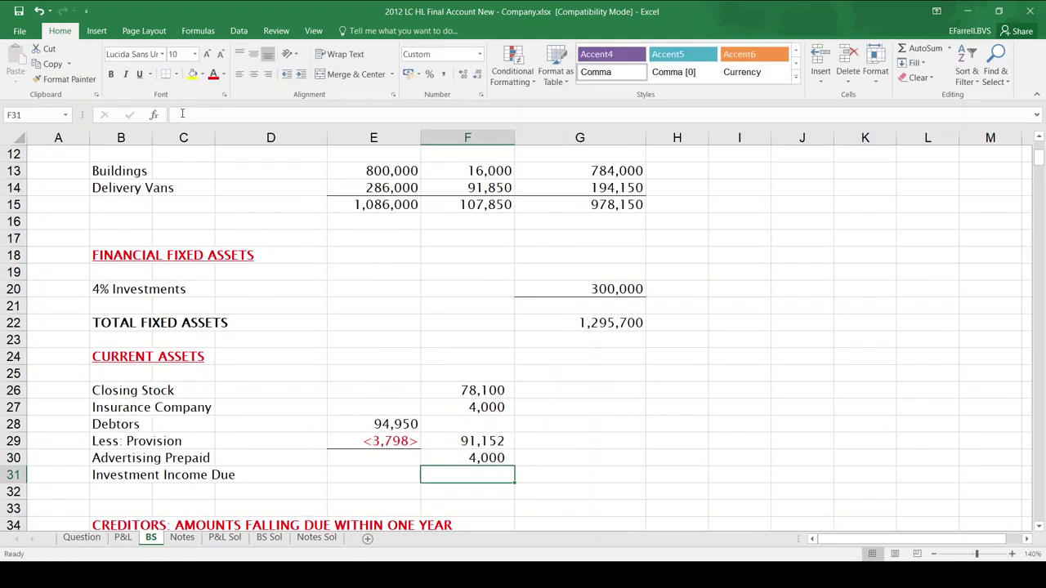
Step: Link Investment Income Due in F31 to the 9 months' investment income in Notes F14
text(=)
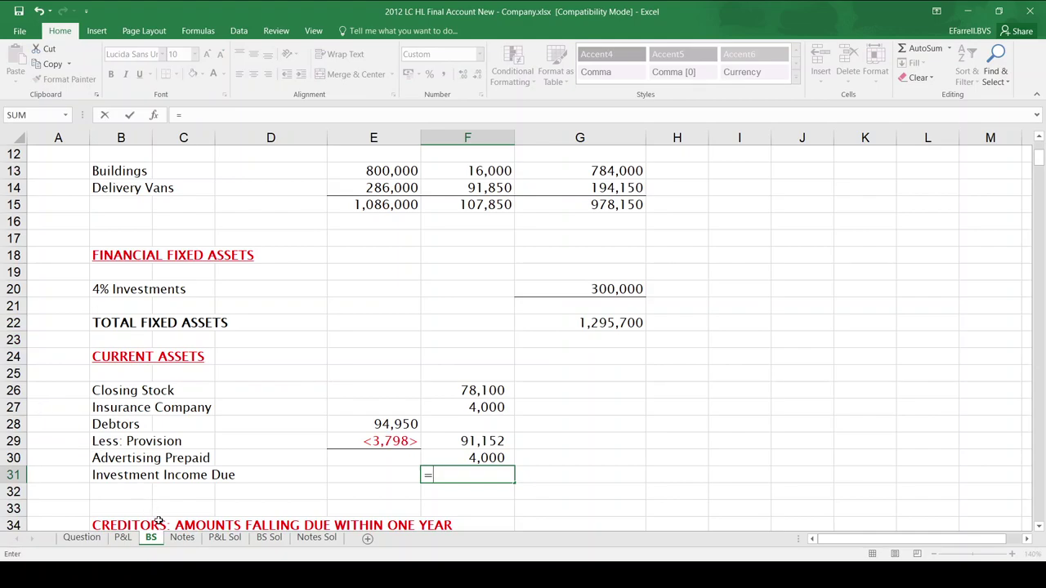
click(181, 538)
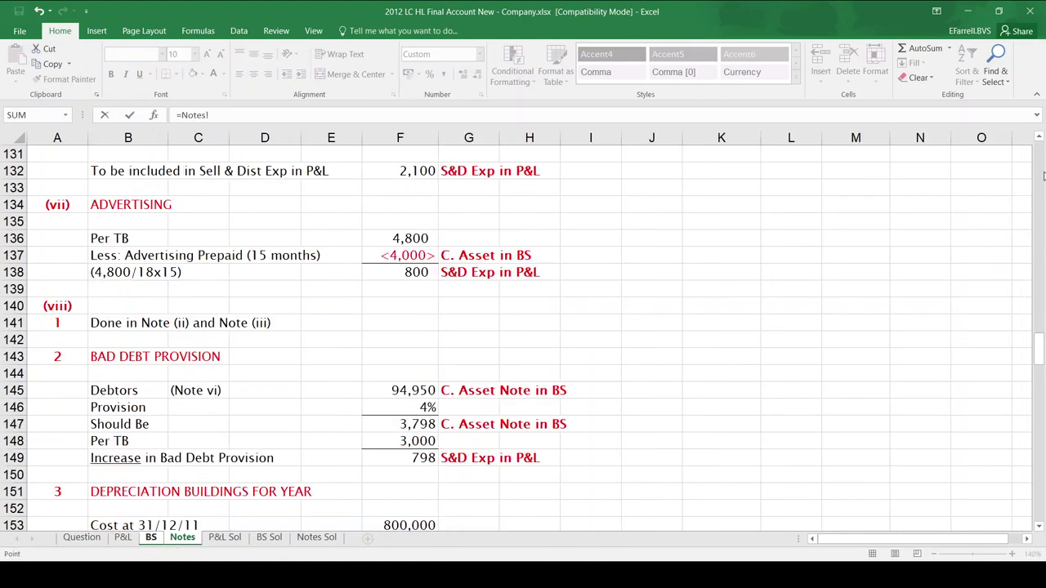
click(1042, 177)
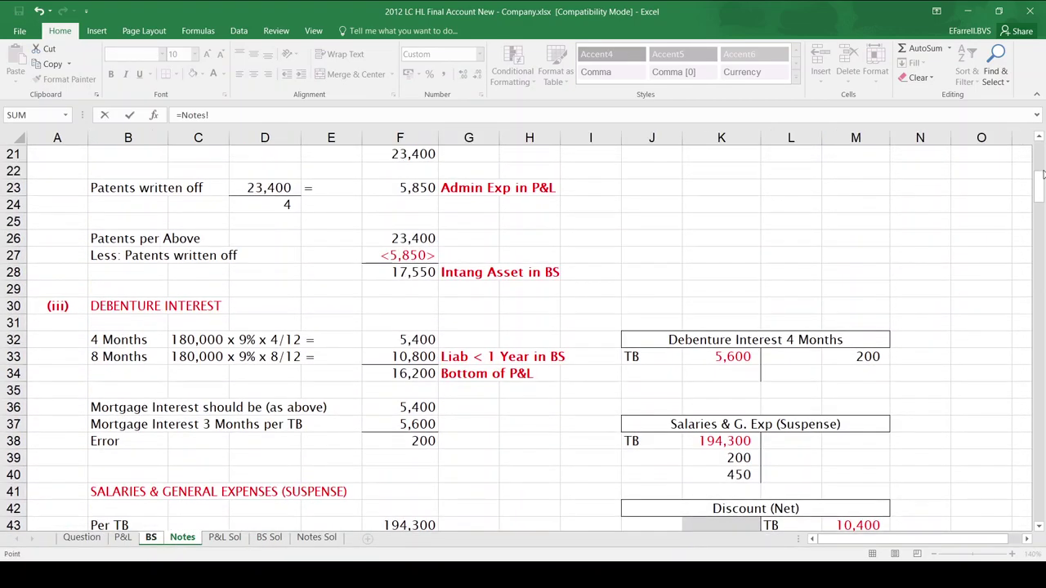
click(1043, 173)
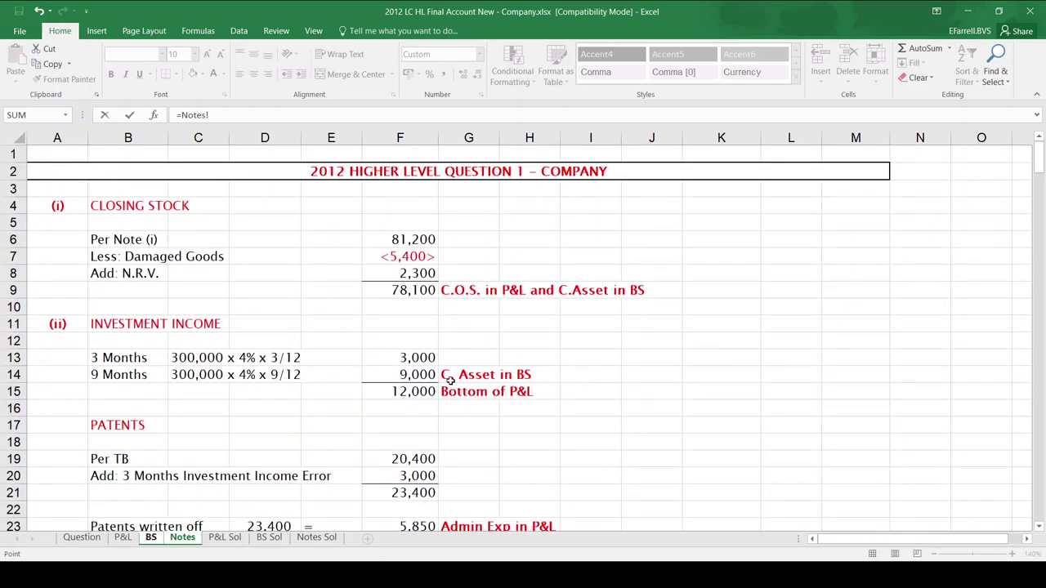
click(421, 377)
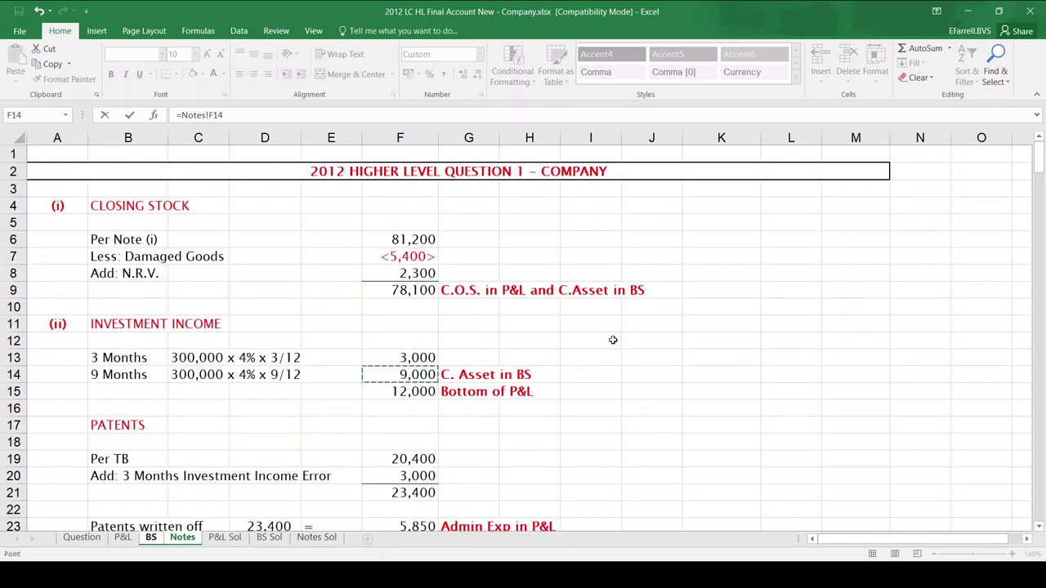
key(Return)
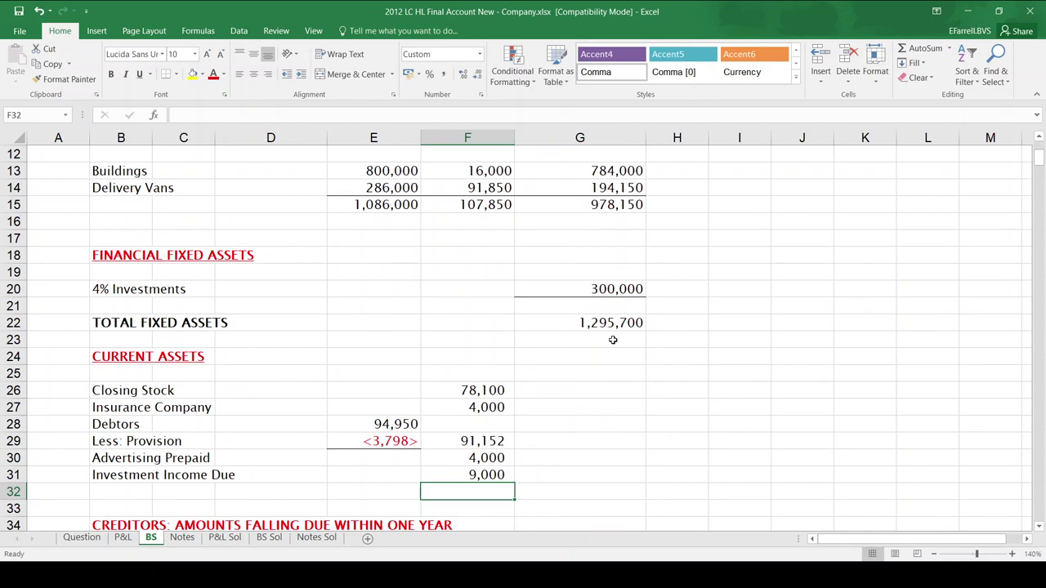
Step: Total the current assets in F32 with a SUM of F26:F31
key(alt+equal)
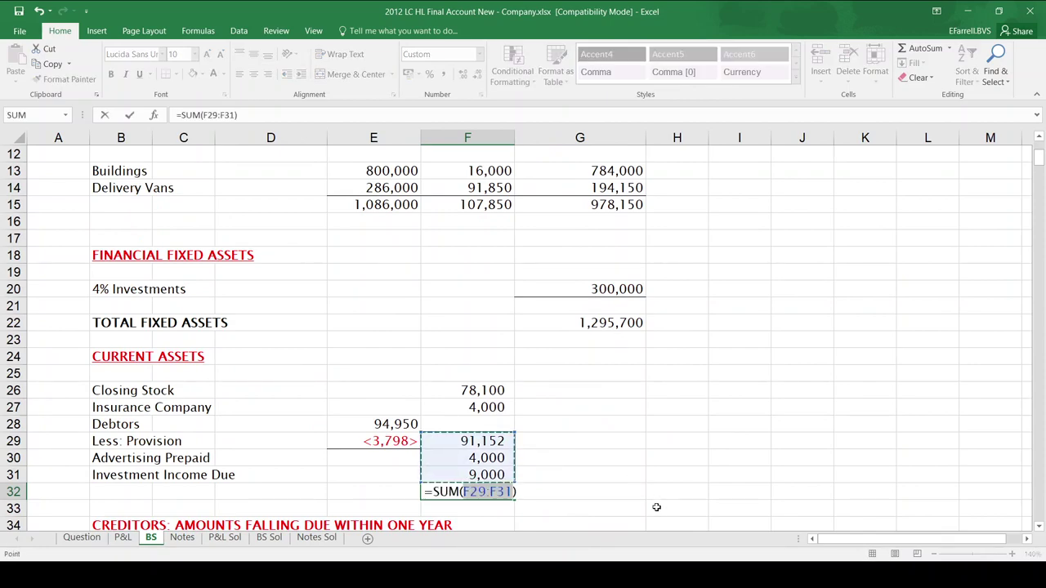
drag(477, 390, 480, 474)
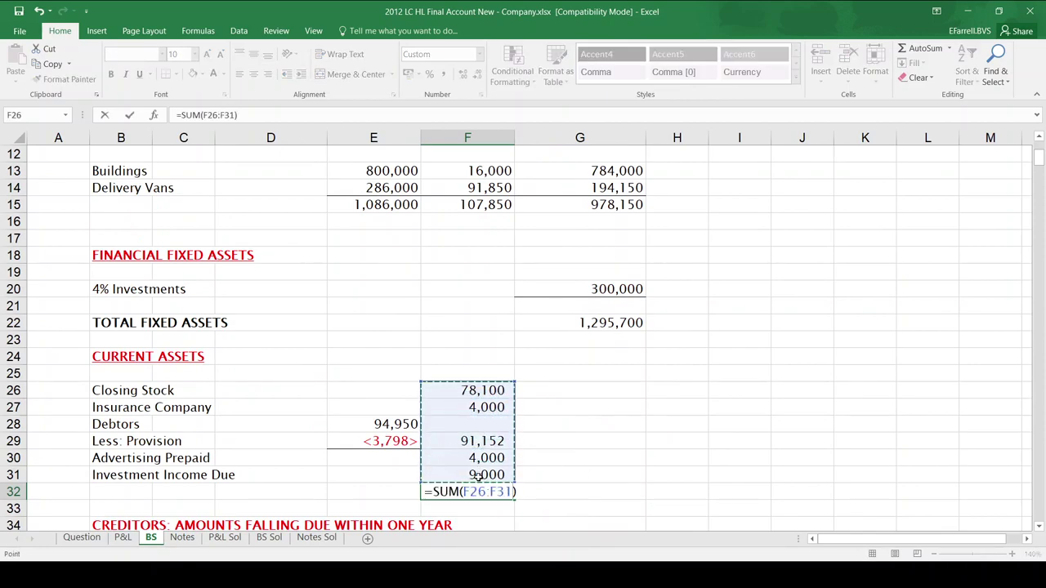
key(Return)
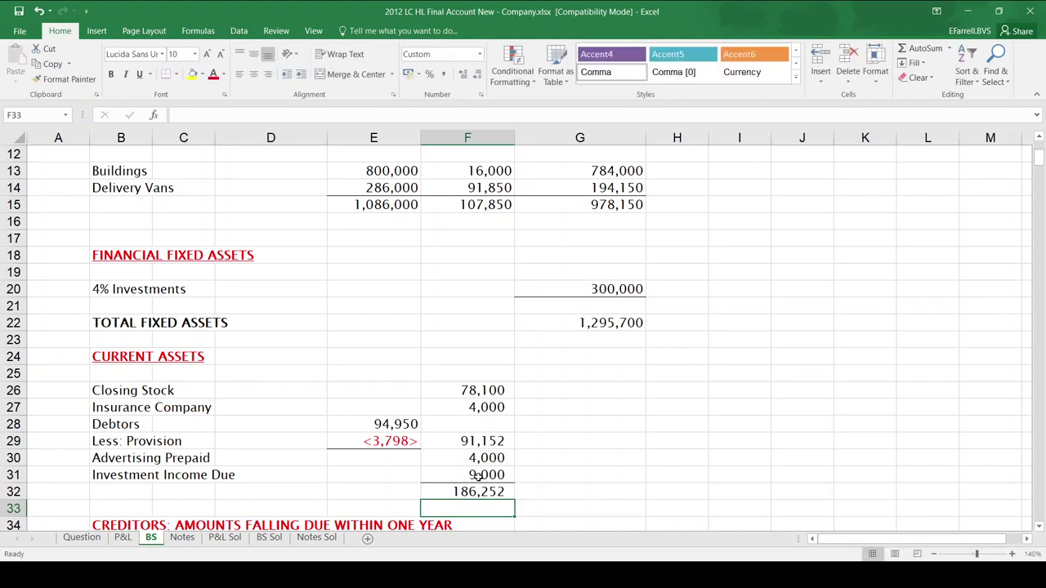
Step: Link the Creditors figure in E36 to the corrected creditors total in Notes F114
key(Down)
key(Down)
key(Down)
key(Down)
key(Down)
key(Down)
key(Down)
key(Down)
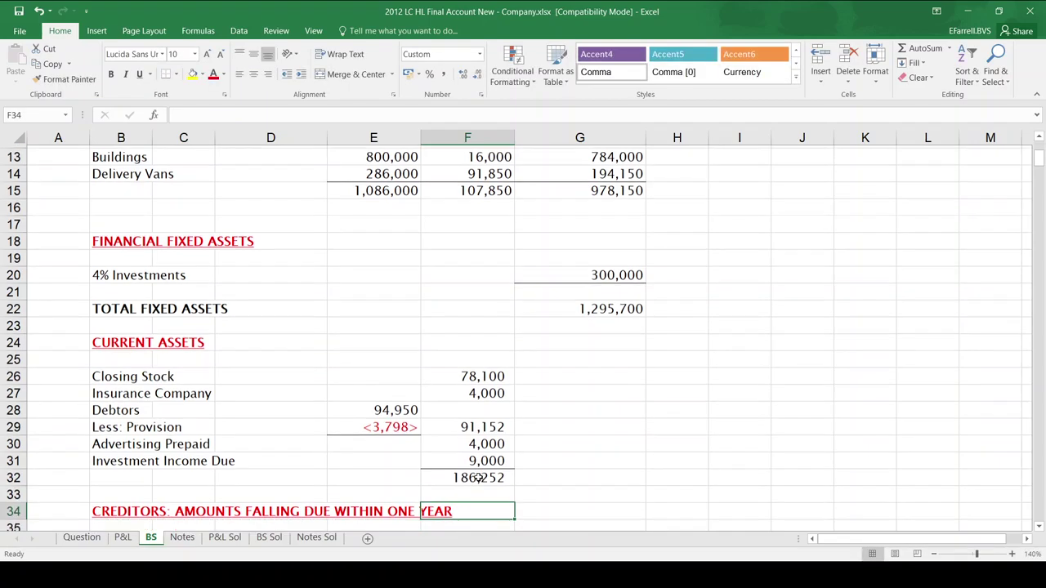
key(Up)
key(Up)
key(Up)
key(Up)
key(Up)
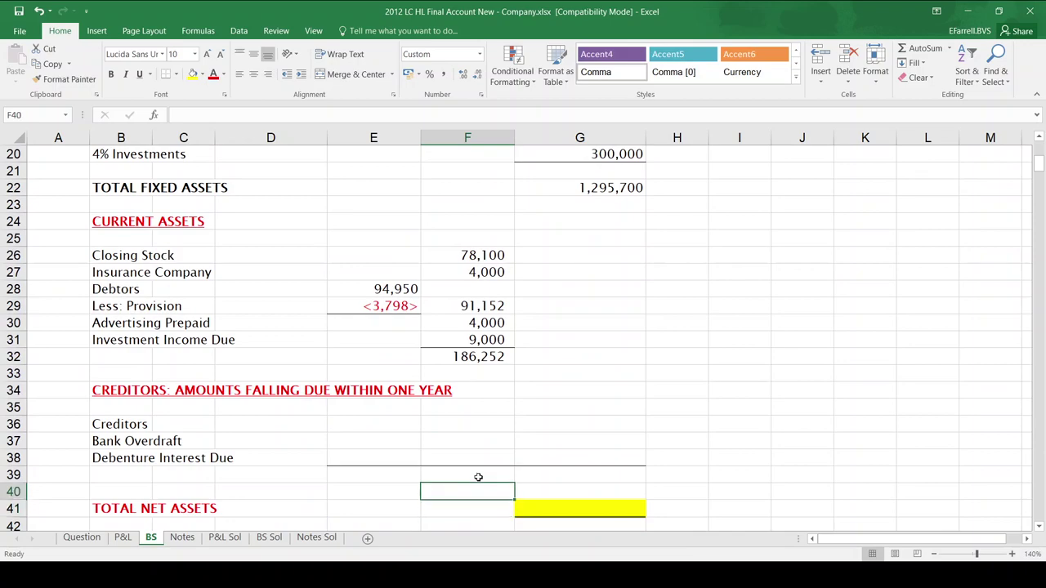
key(Left)
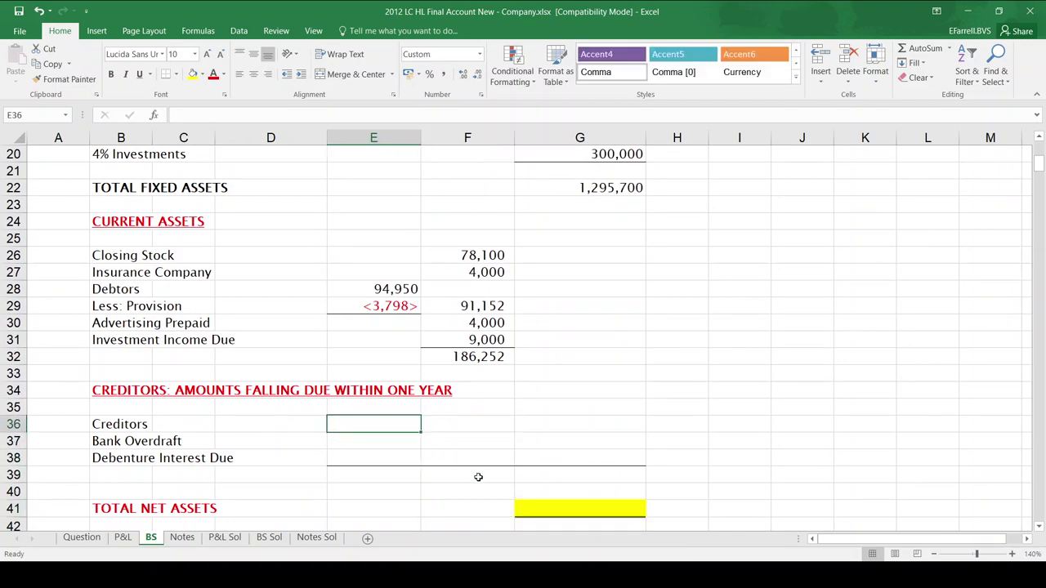
text(=)
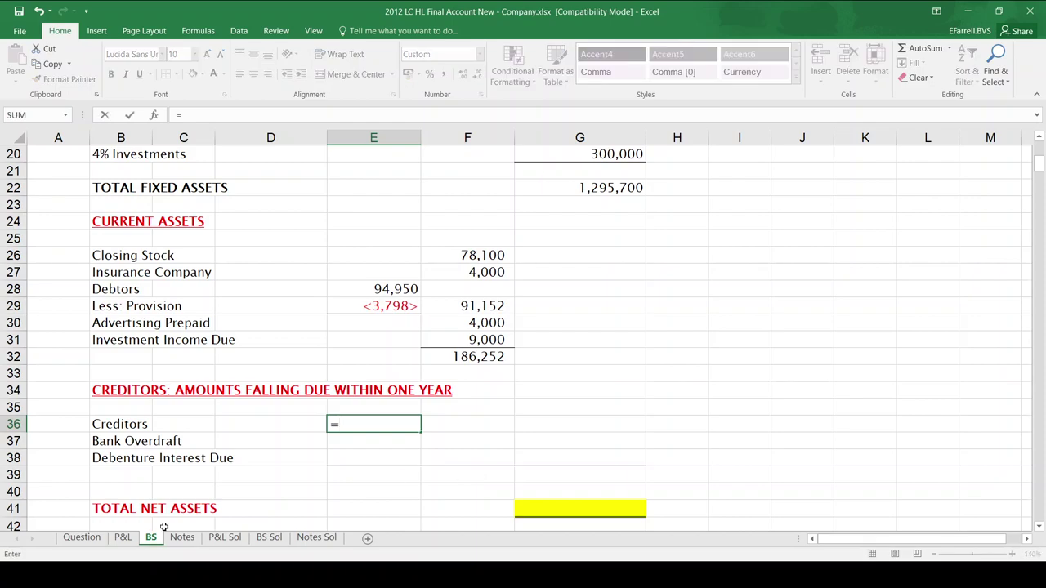
click(182, 537)
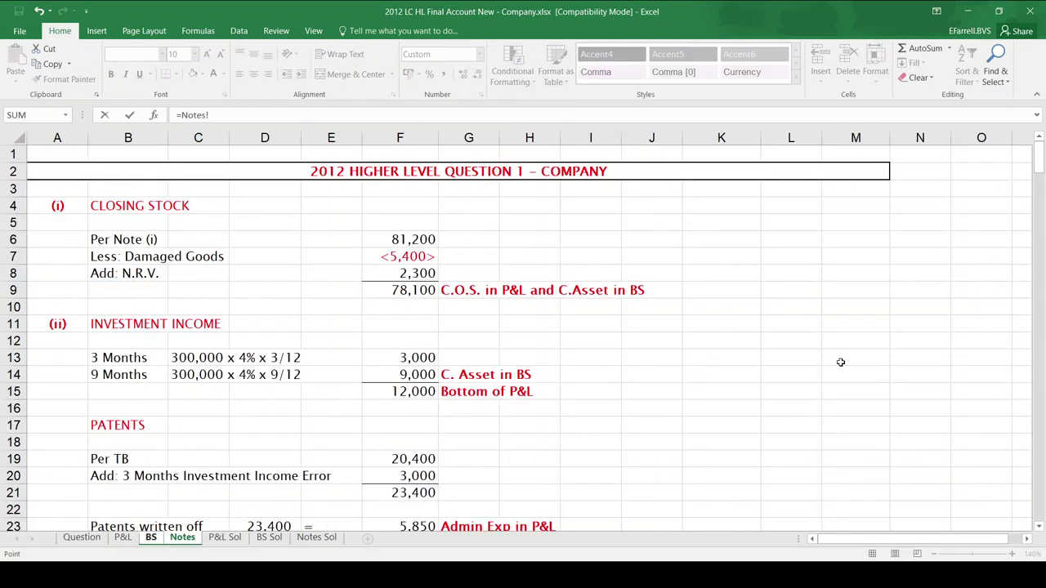
scroll(1041, 456, down, 20)
scroll(1041, 456, down, 7)
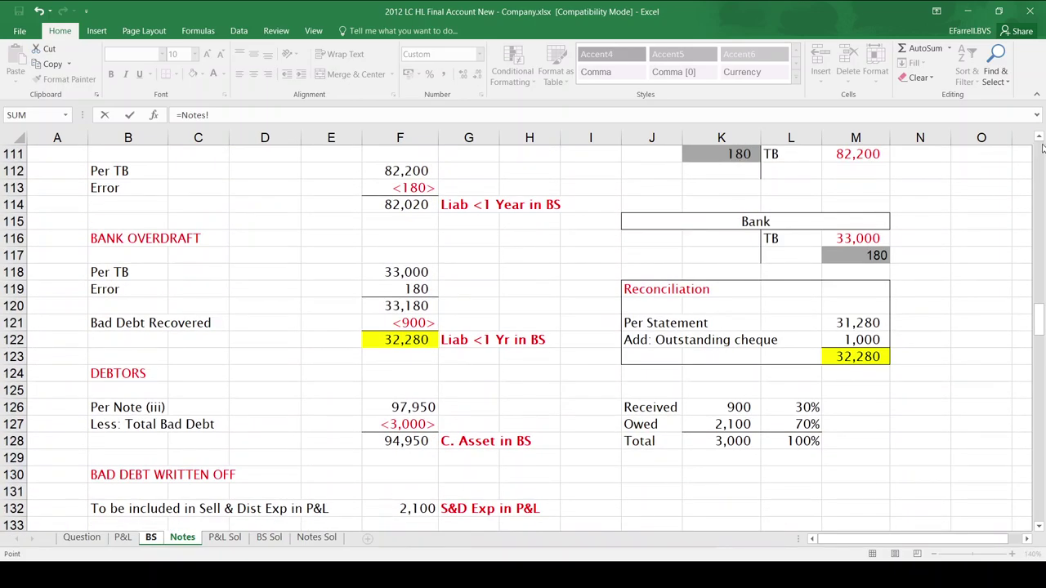
scroll(1039, 139, up, 1)
click(415, 256)
key(Return)
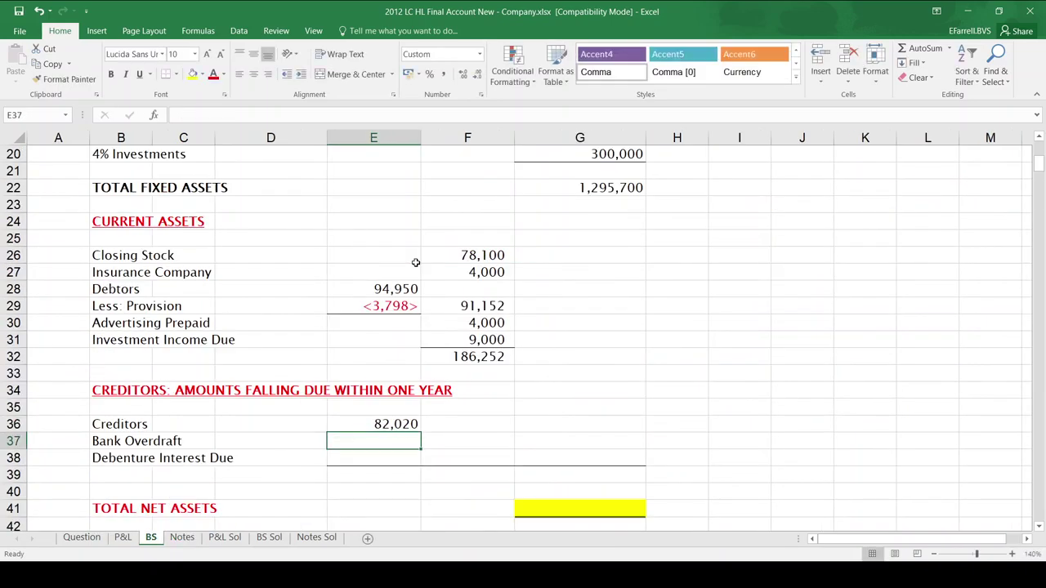
Step: Link the Bank Overdraft figure in E37 to the final bank overdraft balance in Notes F122
text(=)
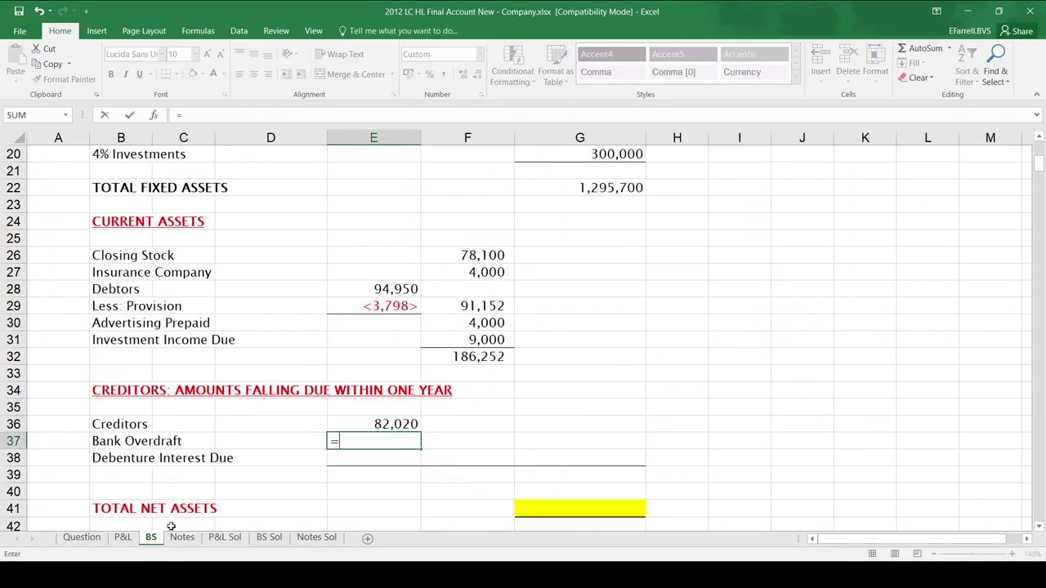
click(181, 538)
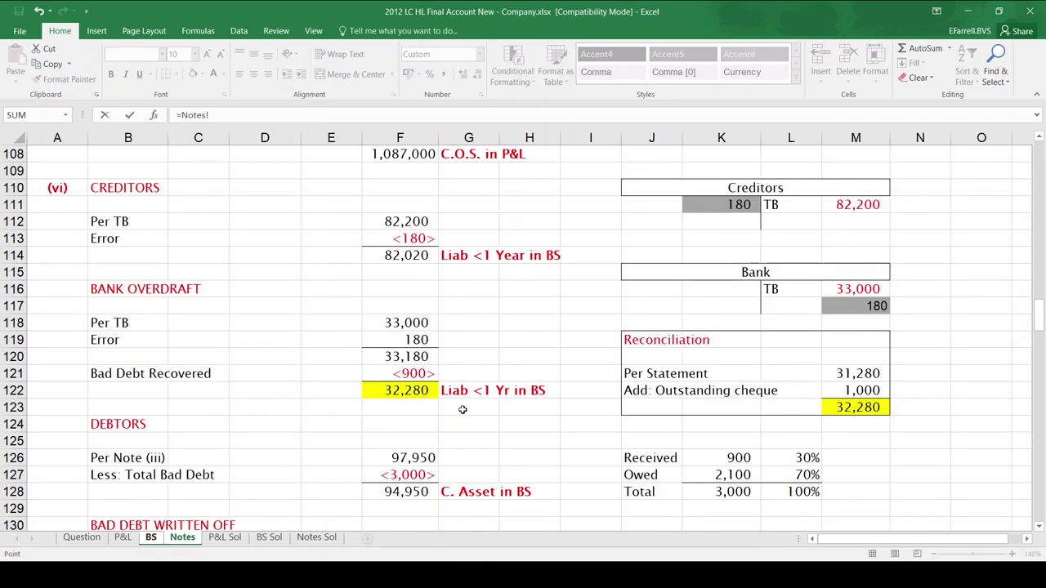
click(417, 391)
key(Return)
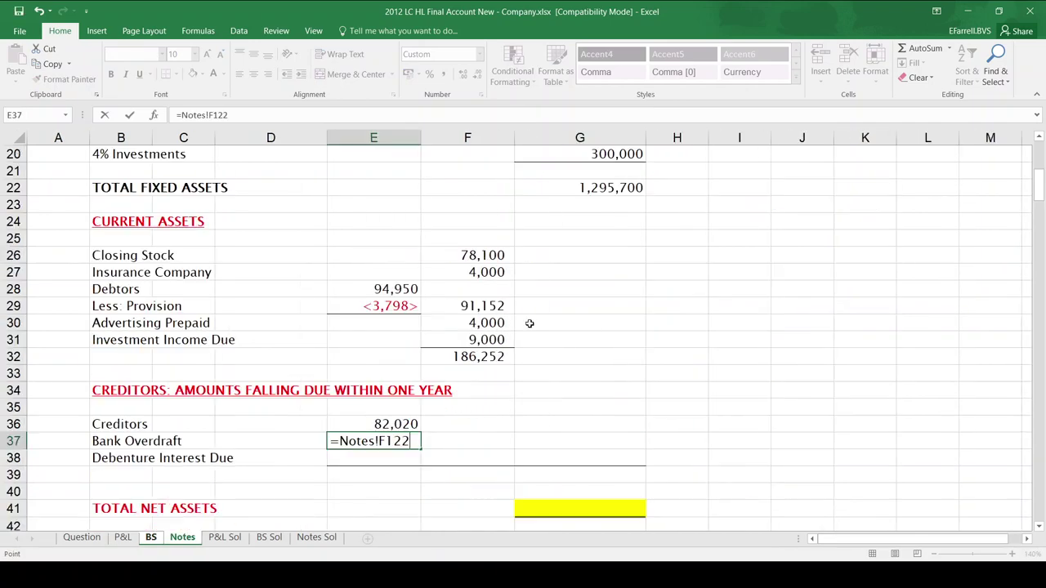
Step: Link Debenture Interest Due in E38 to the 8 months' debenture interest in Notes F33
text(=)
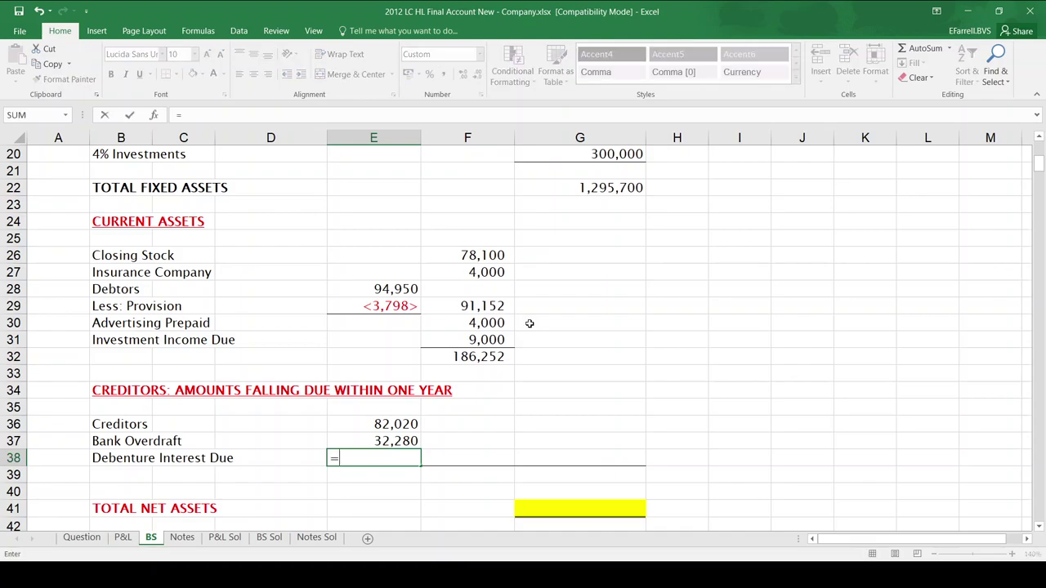
click(183, 538)
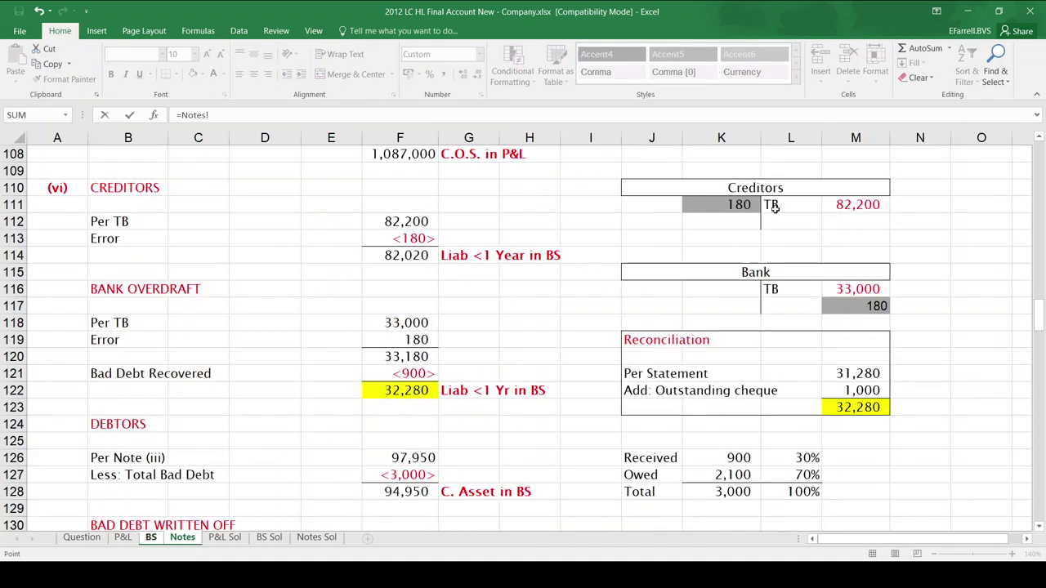
click(1040, 170)
click(1040, 170)
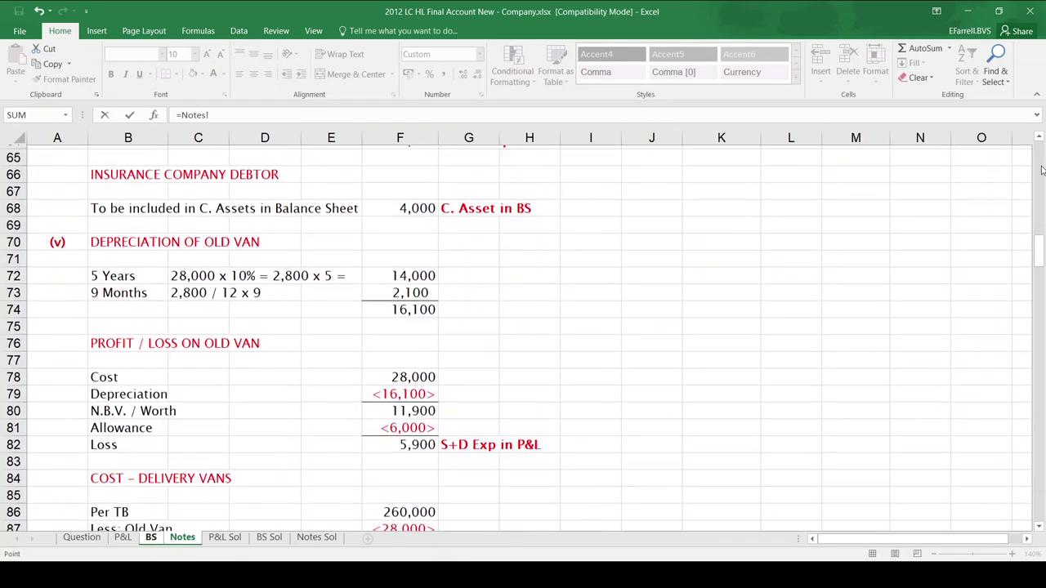
scroll(1042, 169, up, 7)
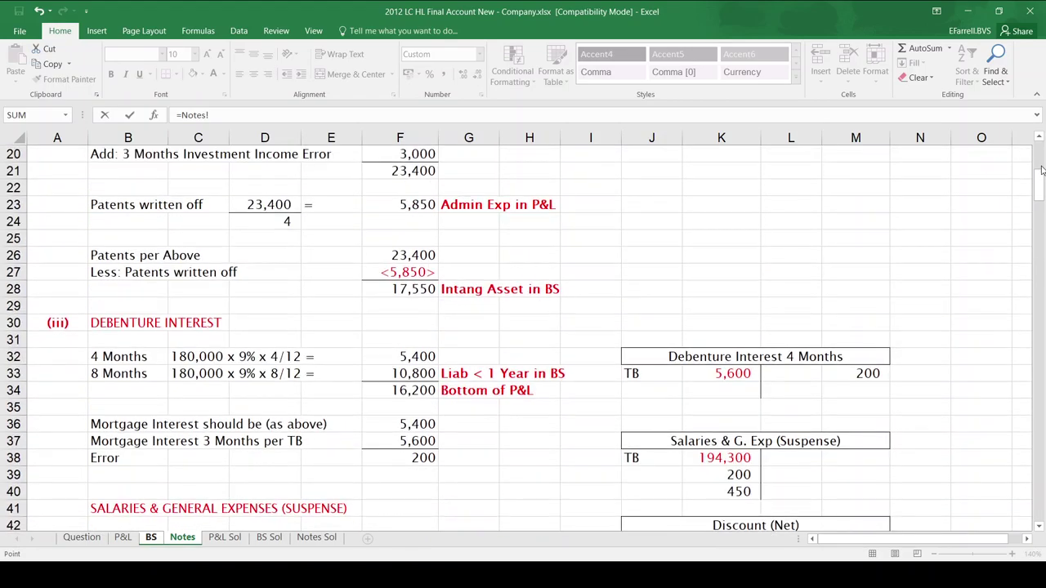
click(418, 373)
key(Return)
Step: Total the creditors falling due within one year in F38 with a SUM of E36:E38
key(Up)
key(Right)
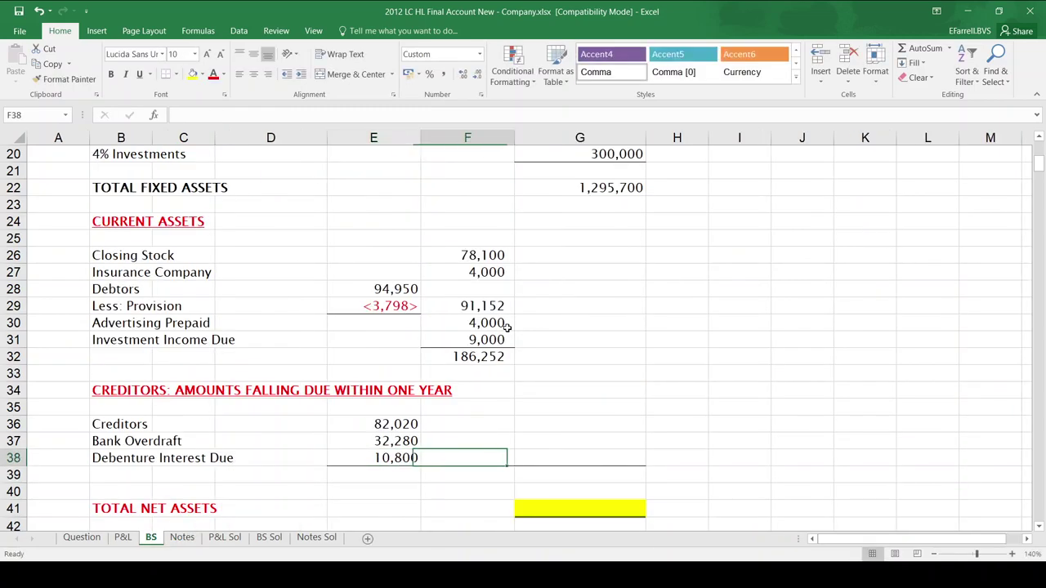
key(alt+equal)
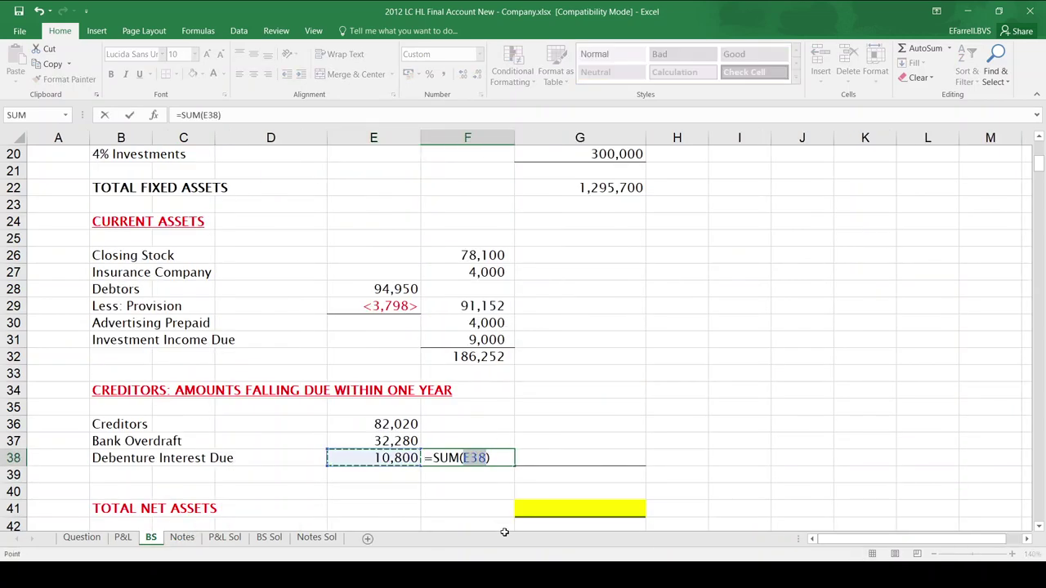
drag(379, 421, 381, 456)
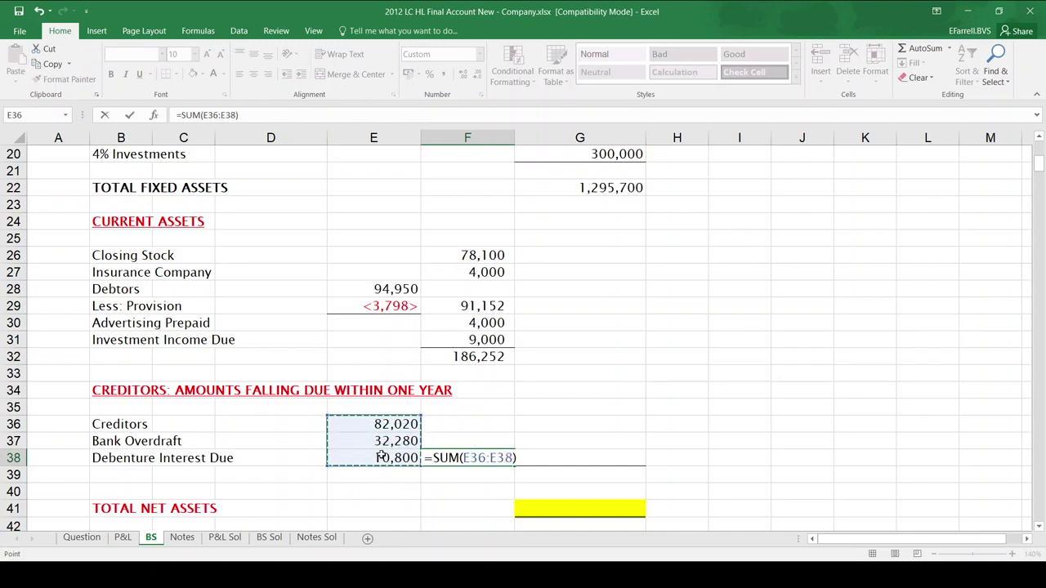
key(Return)
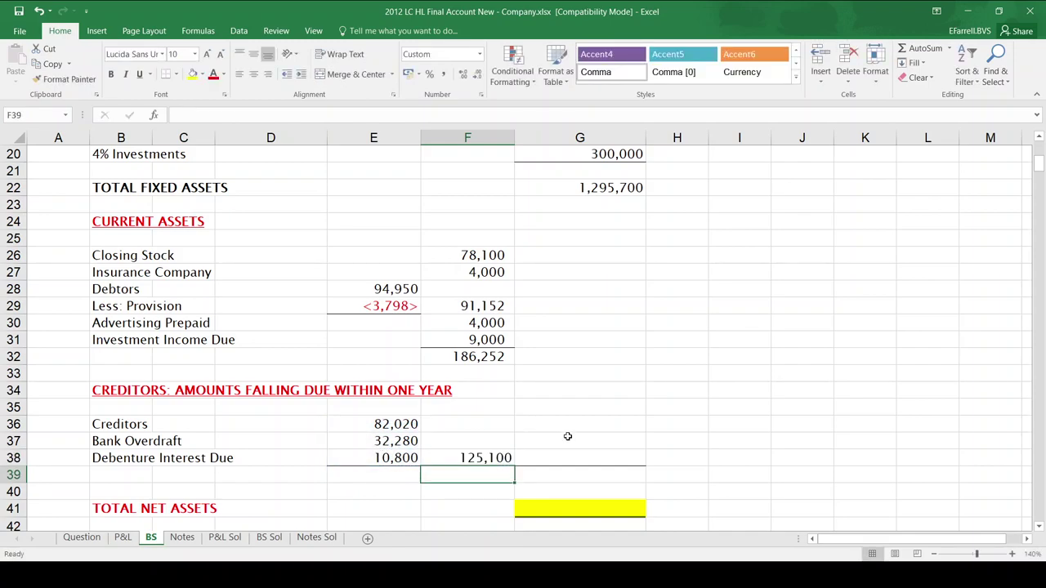
Step: Calculate net current assets in G38 by subtracting the short-term creditors total F38 from the current assets total F32
click(585, 457)
text(=)
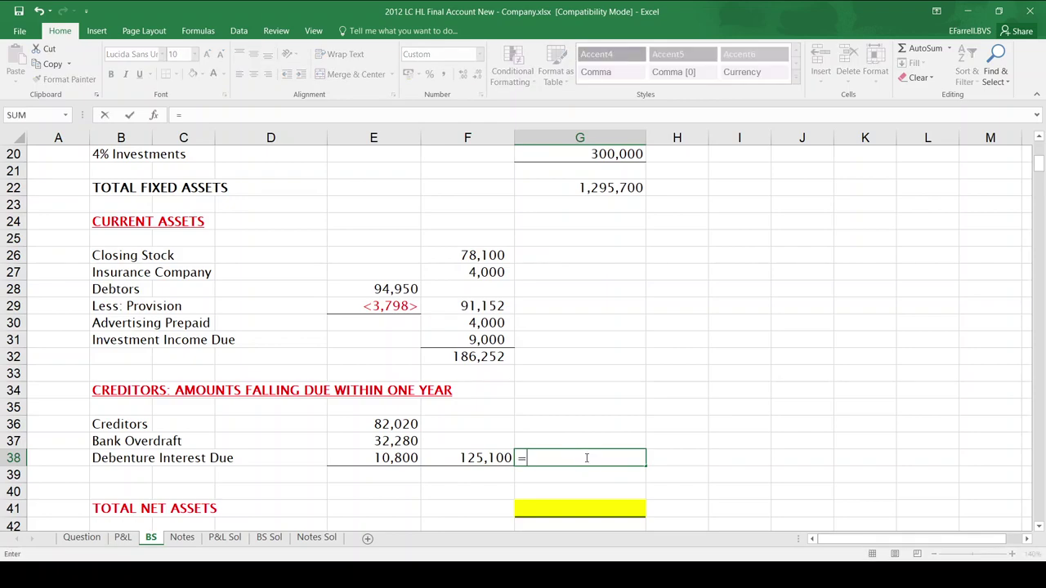
click(464, 360)
text(-)
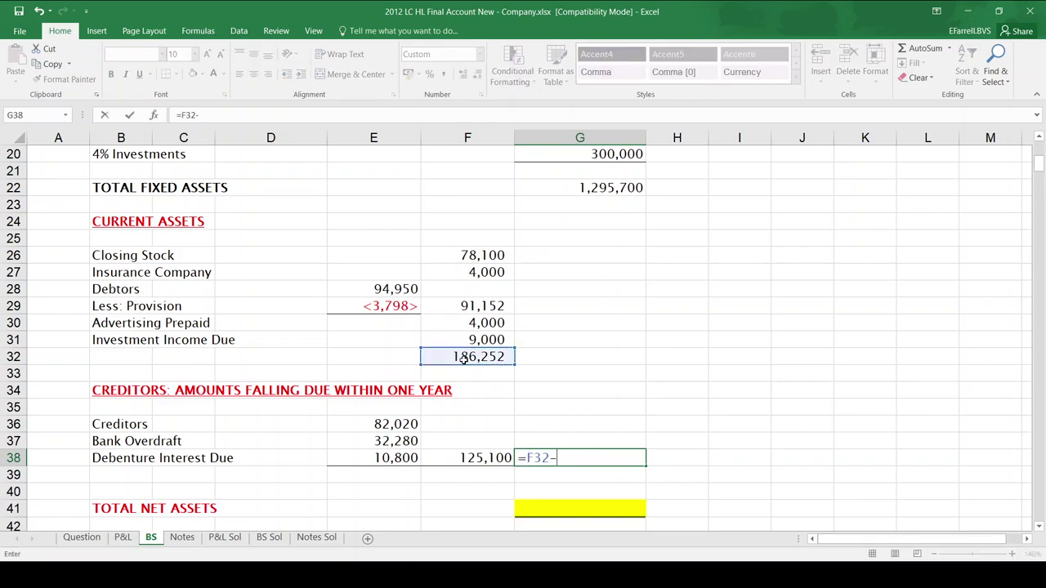
click(478, 459)
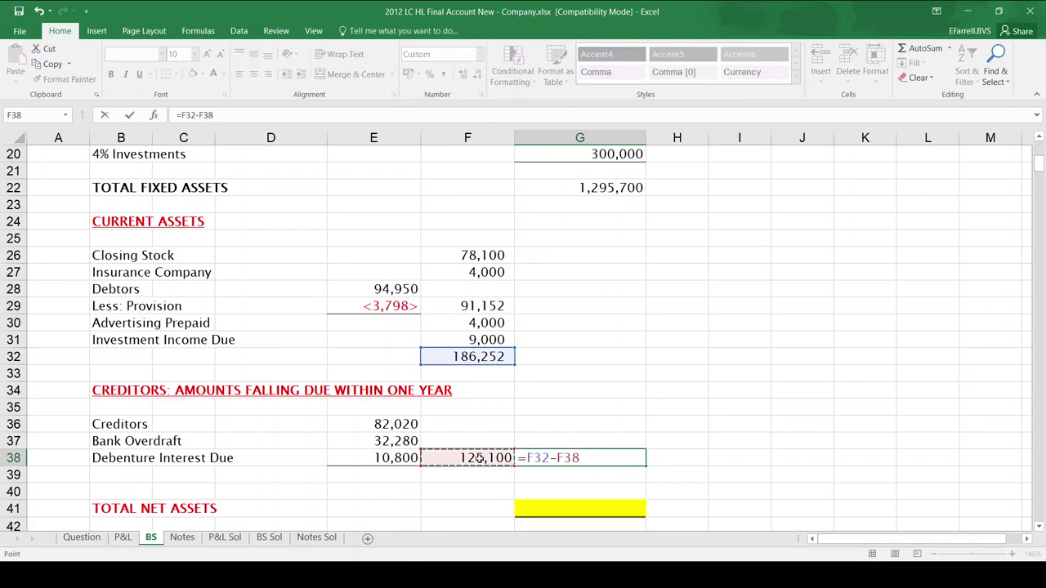
key(Return)
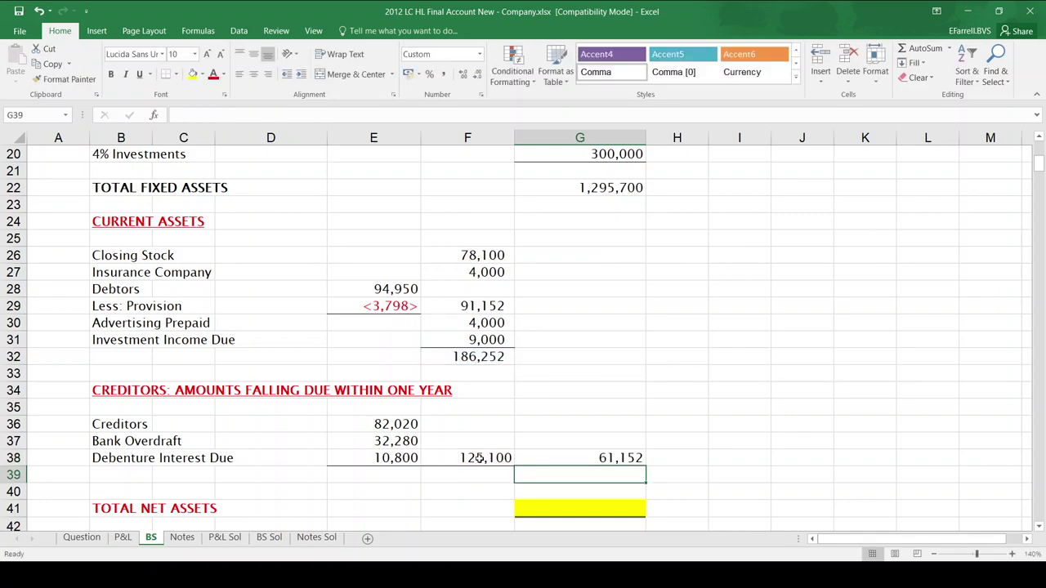
Step: Calculate Total Net Assets in G41 with a SUM of G22:G38, covering total fixed assets and net current assets
click(585, 503)
click(923, 48)
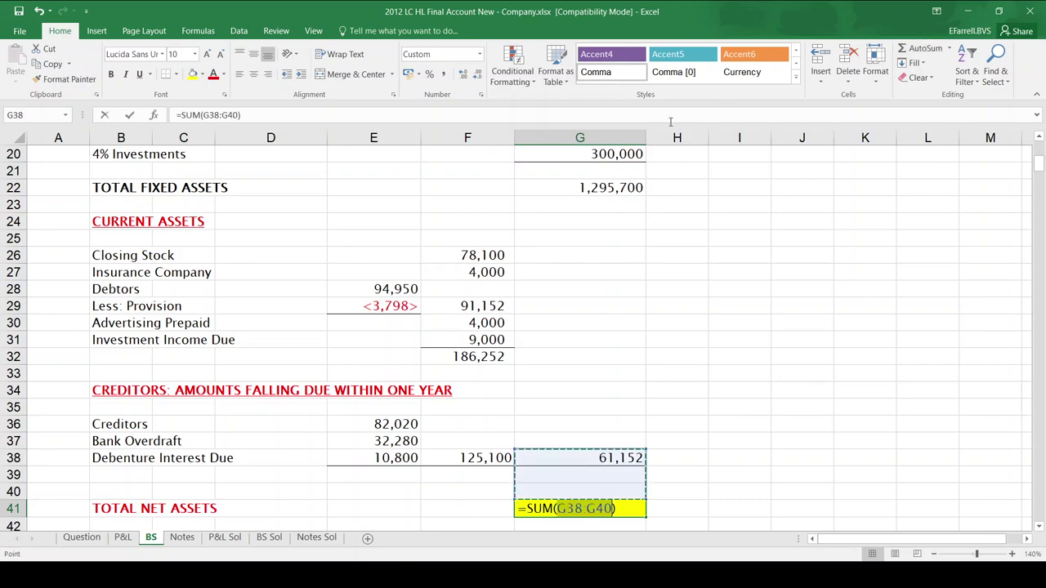
click(609, 189)
key(shift+Down)
key(shift+Down)
key(shift+Down)
key(shift+Down)
key(shift+Down)
key(shift+Down)
key(shift+Down)
key(shift+Down)
key(shift+Down)
key(shift+Down)
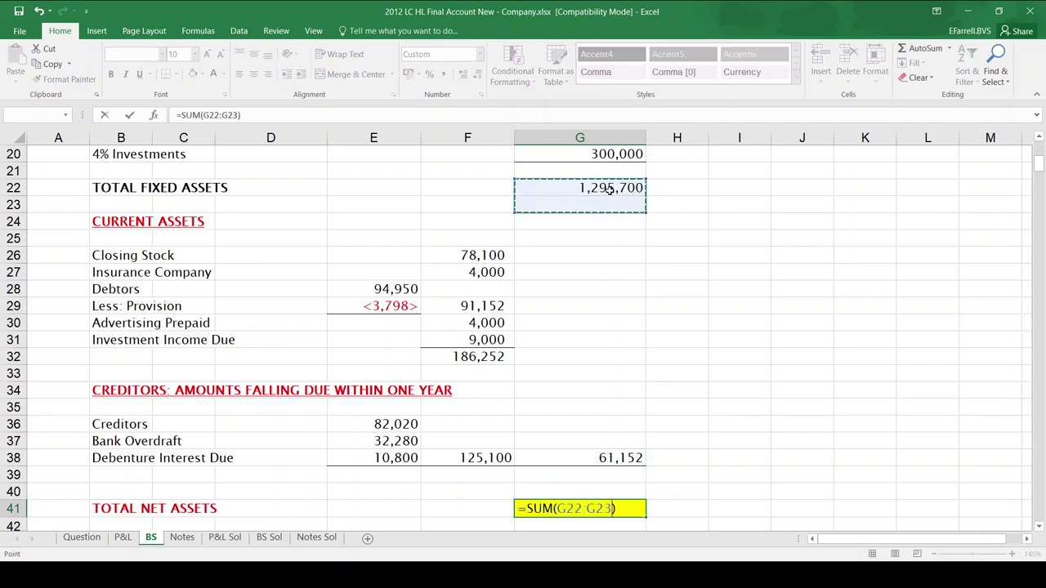
key(shift+Down)
key(shift+Down)
key(shift+Down)
key(shift+Down)
key(shift+Down)
key(shift+Down)
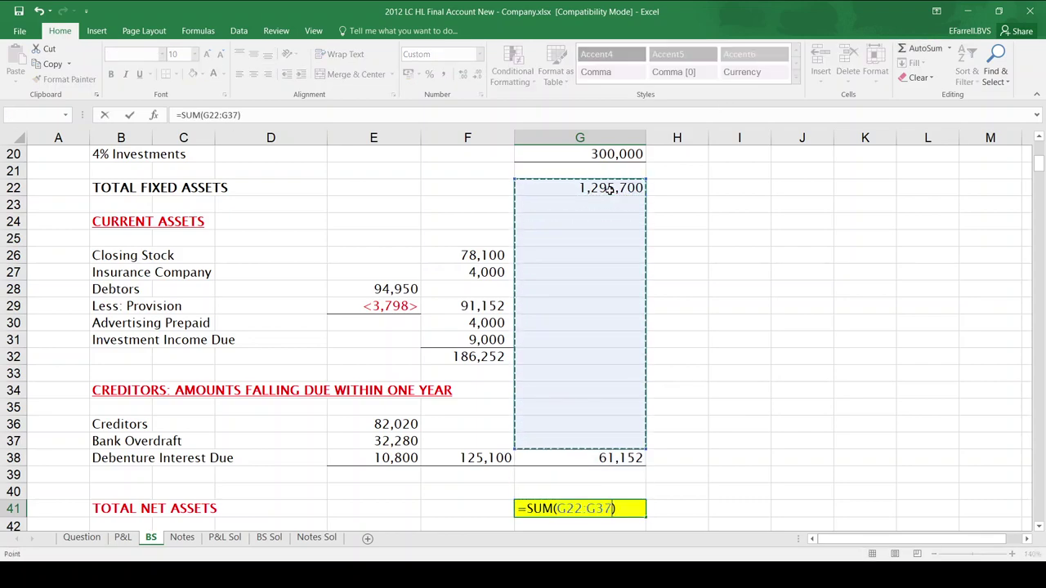
key(Return)
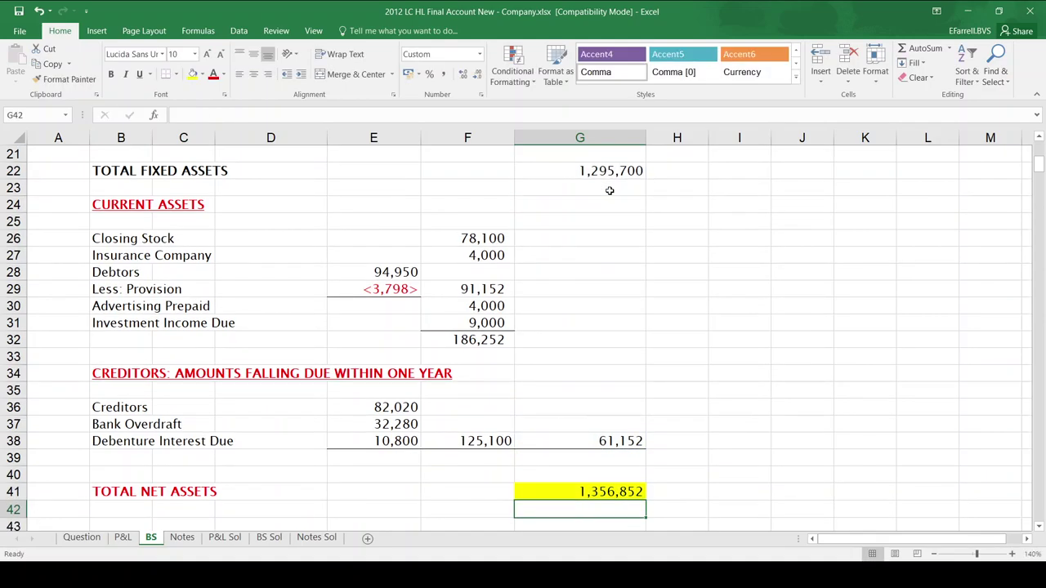
Step: Enter 180000 for the 9% Debentures in G46 of the Financed By section
key(Down)
key(Down)
key(Down)
key(Down)
key(Down)
key(Down)
key(Down)
key(Down)
key(Down)
key(Down)
key(Down)
key(Down)
key(Down)
key(Down)
key(Down)
key(Down)
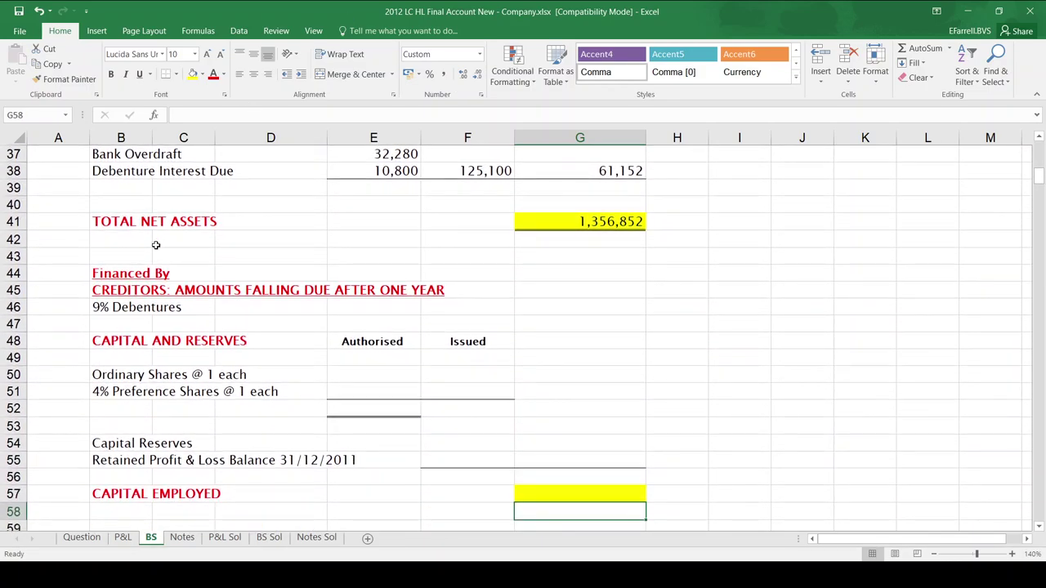
click(557, 304)
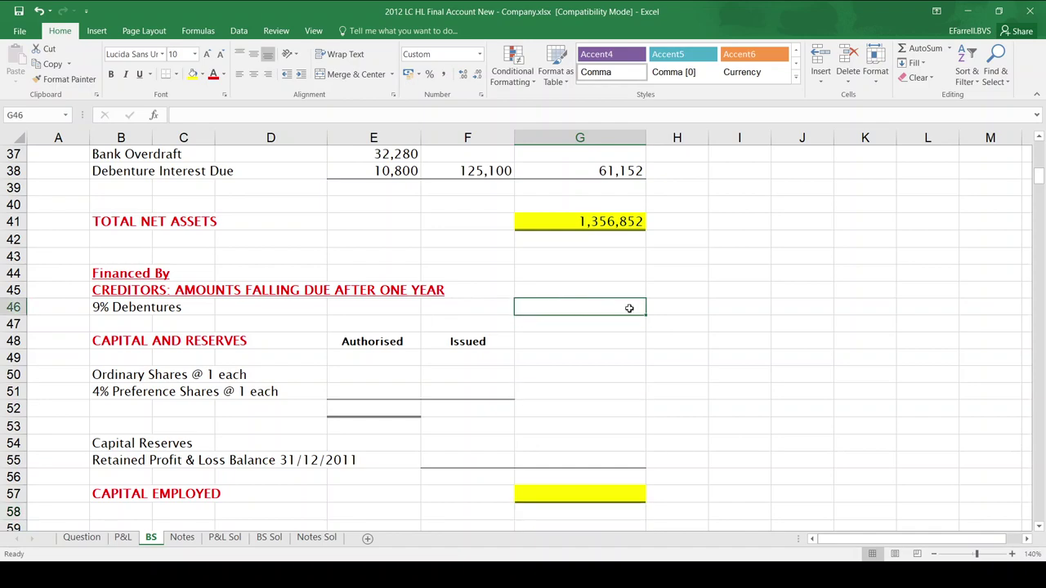
text(180000)
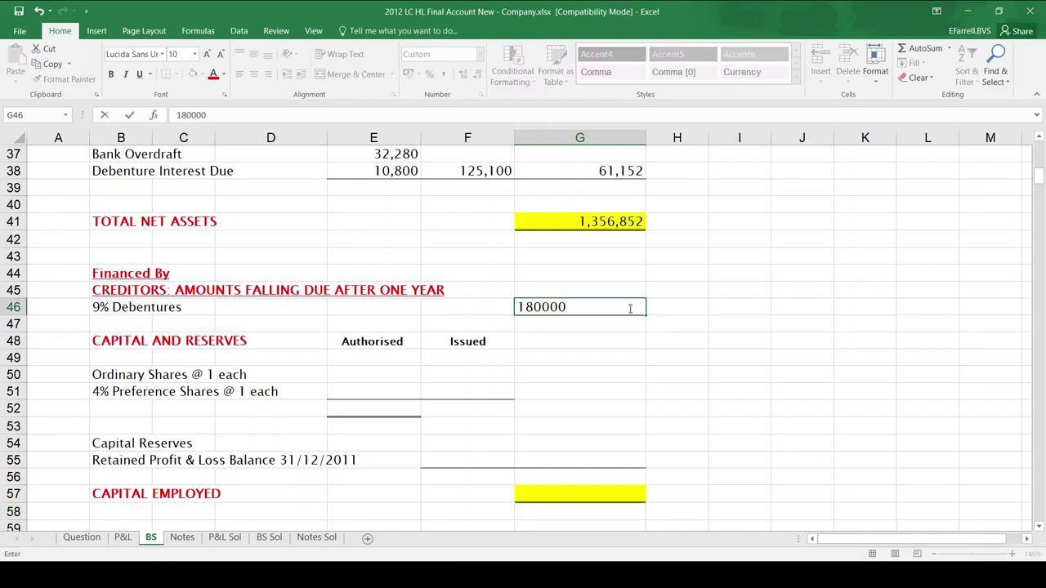
key(Return)
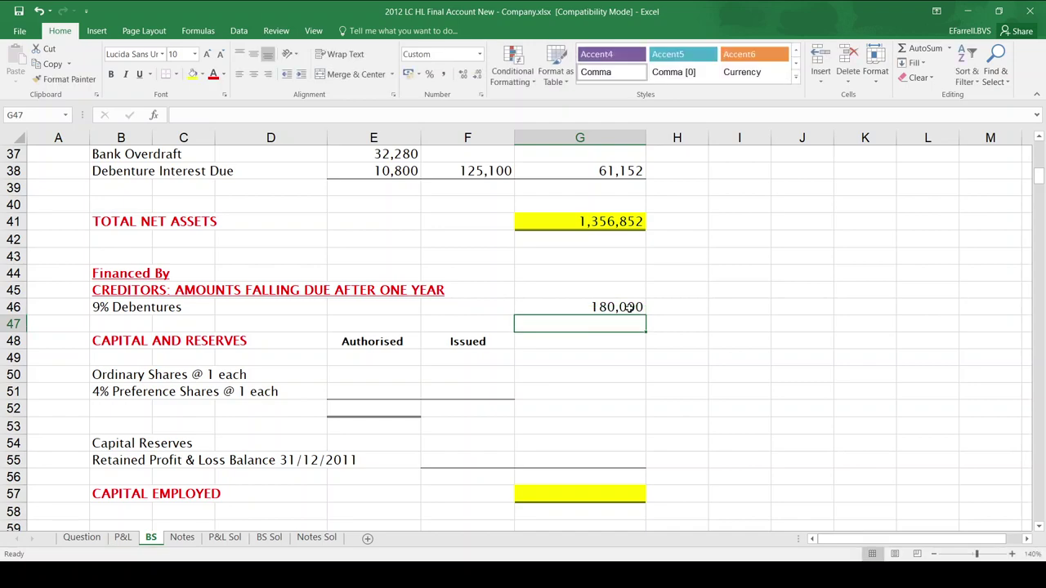
Step: Enter the authorised share capital from the Question sheet, 1100000 ordinary in E50 and 500000 preference in E51, and total it in E52
key(Down)
key(Down)
key(Down)
key(Left)
key(Left)
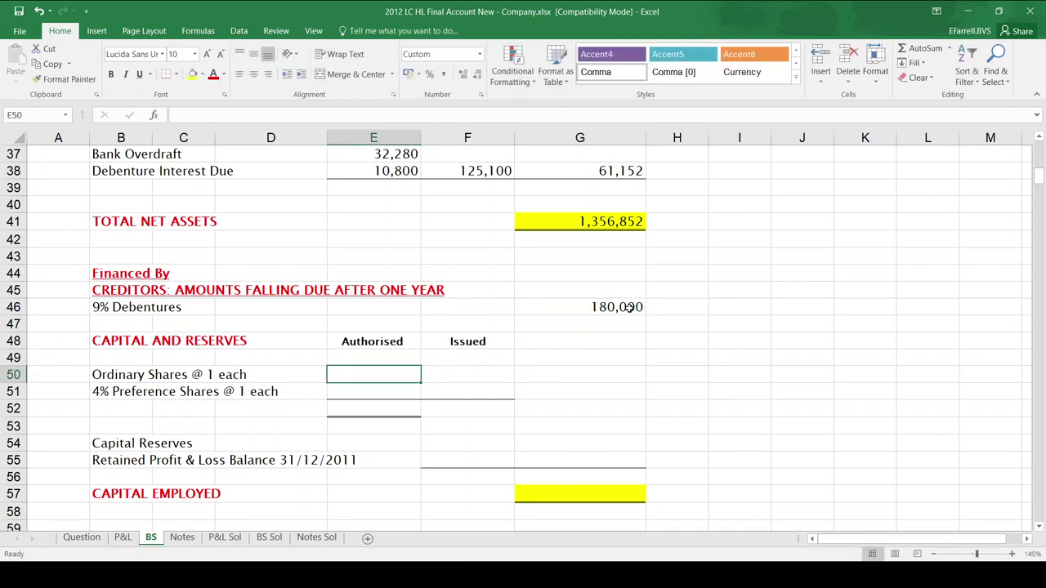
click(75, 542)
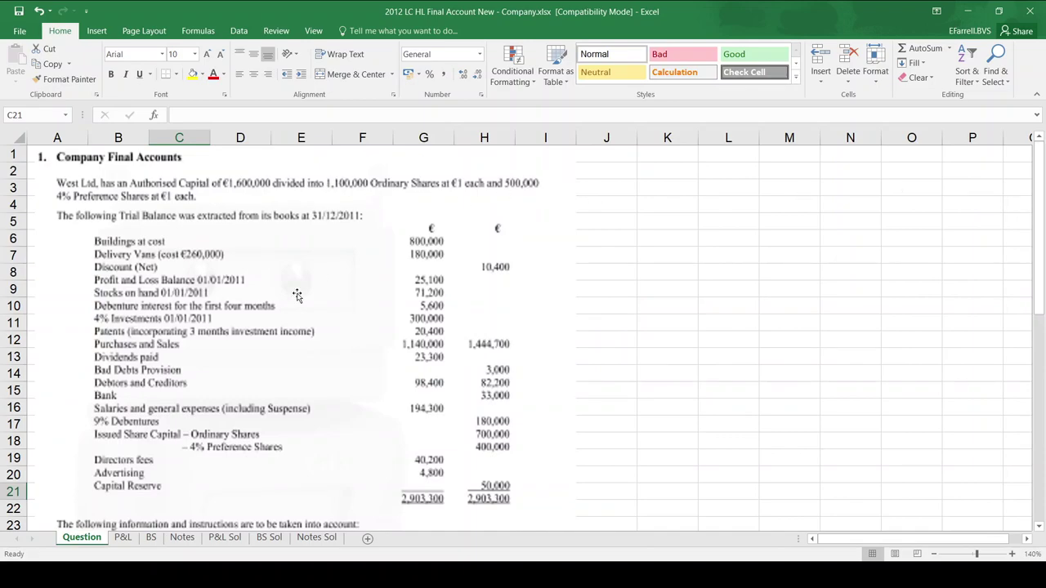
click(182, 539)
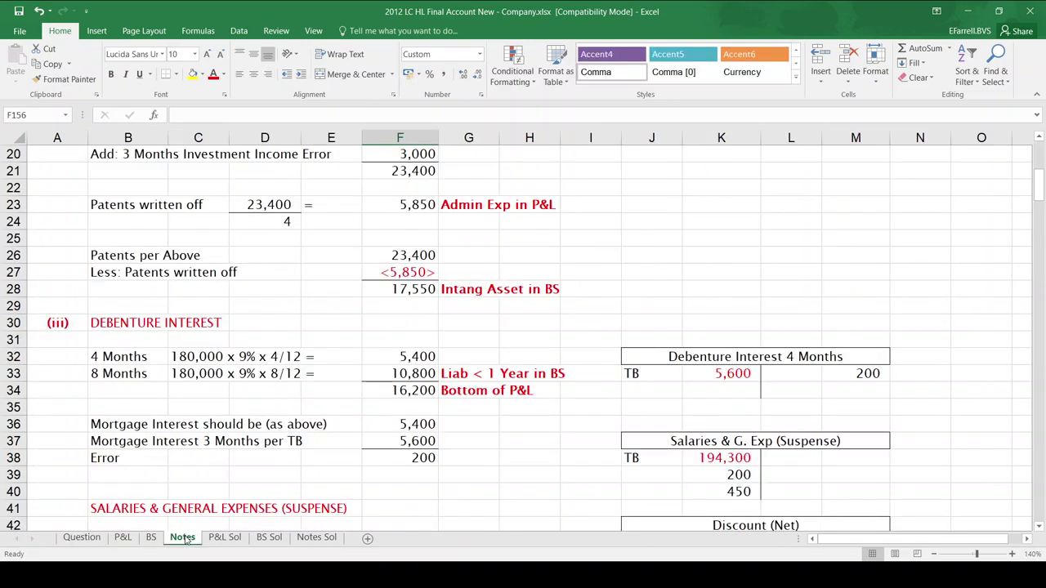
click(150, 540)
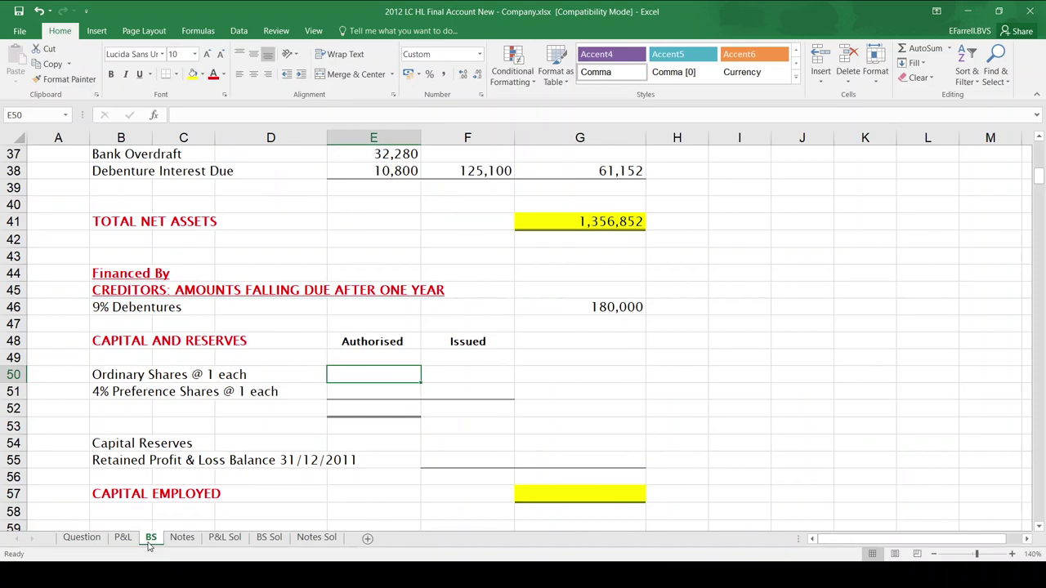
text(1100000)
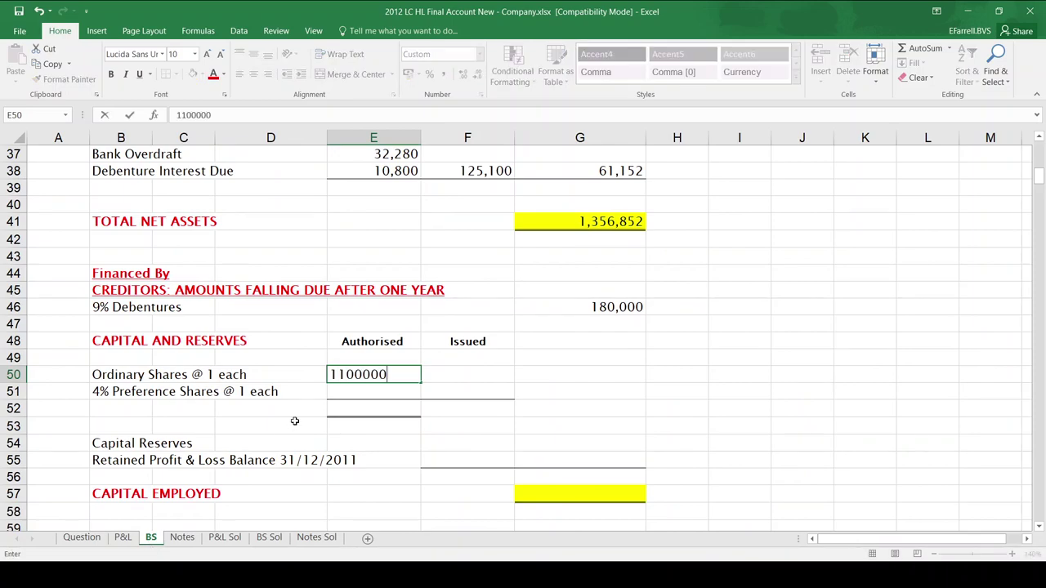
key(Return)
text(500000)
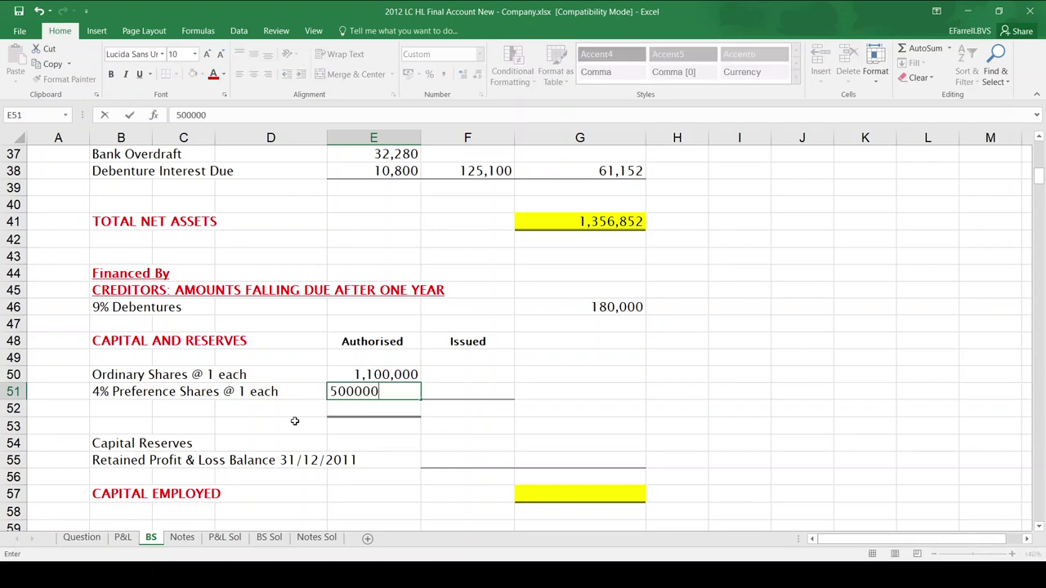
key(Return)
key(alt+equal)
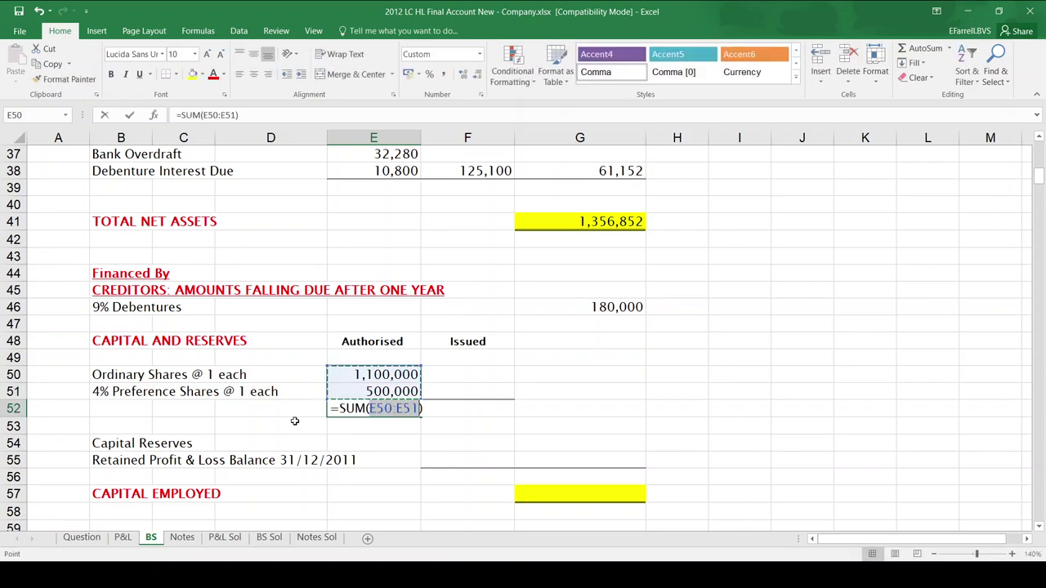
key(Return)
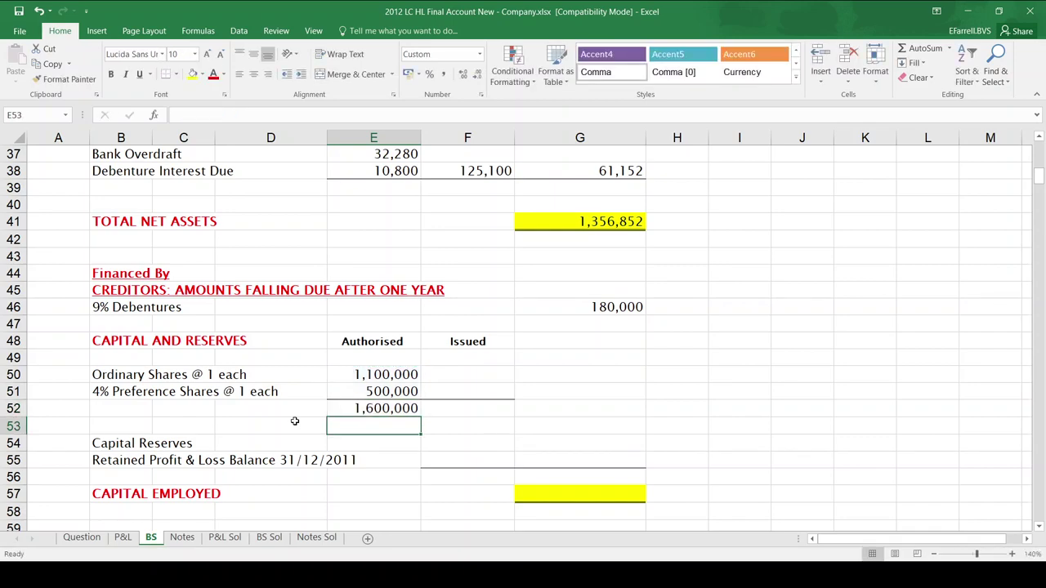
Step: Enter the issued share capital, 700000 ordinary in F50 and 400000 preference in F51, and total it in F52
key(Up)
key(Up)
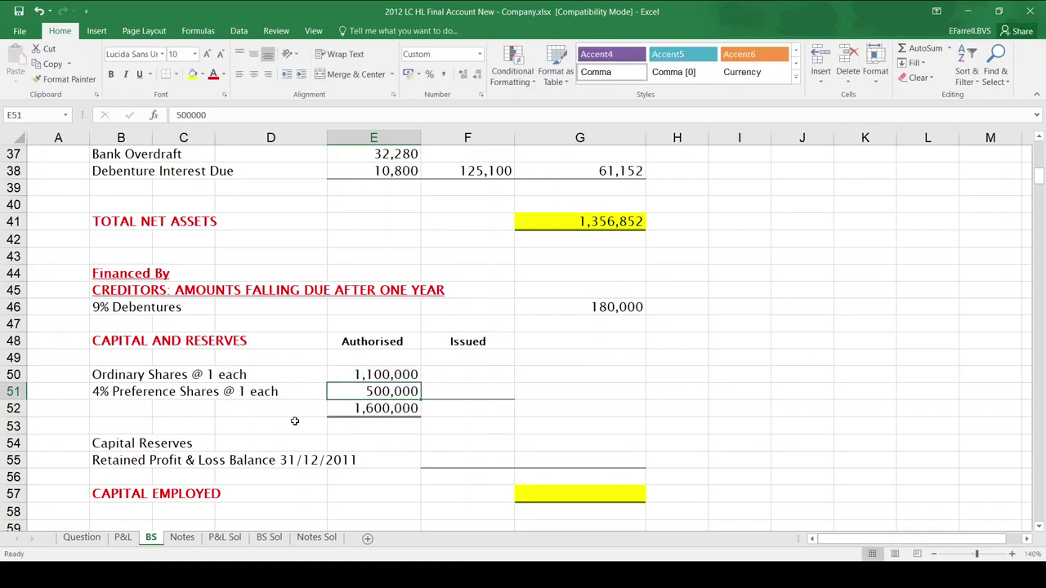
key(Right)
key(Up)
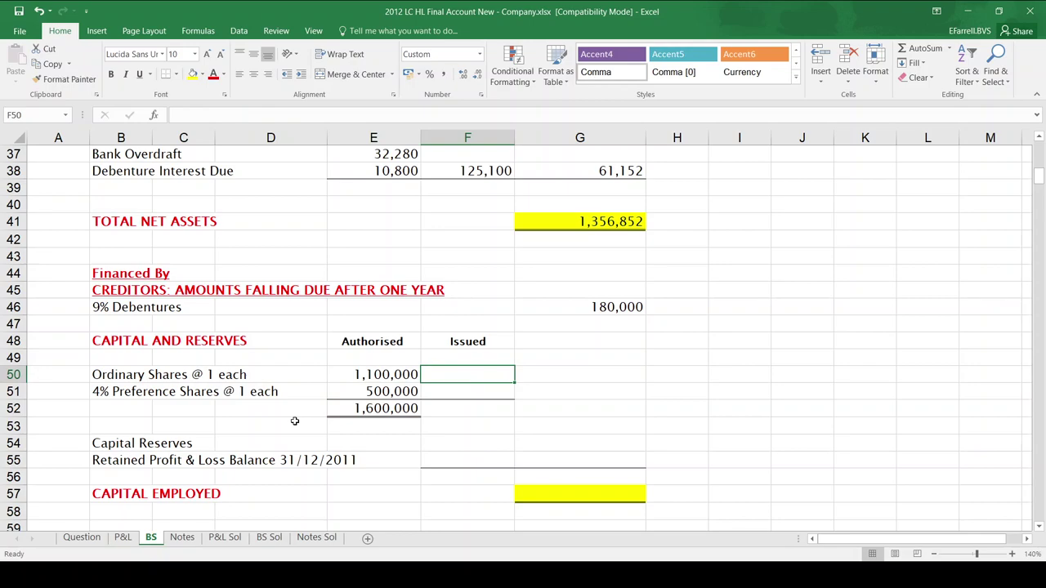
text(700000)
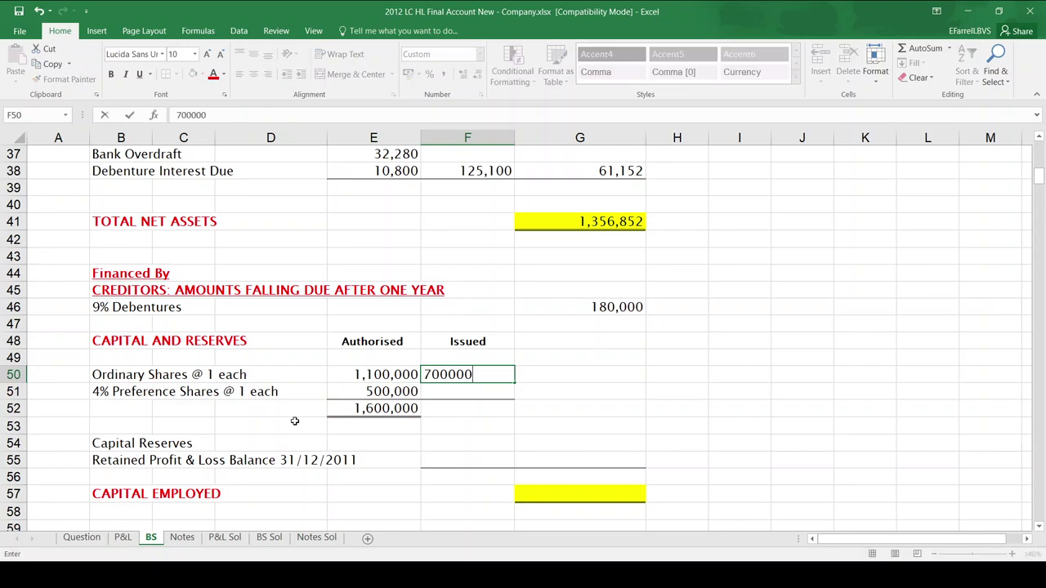
key(ctrl+Return)
key(Down)
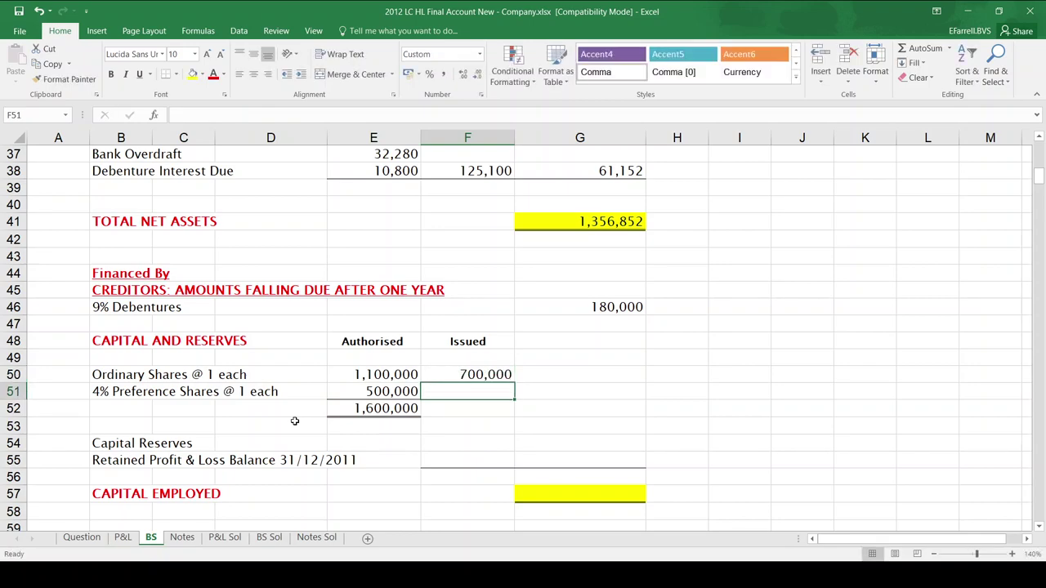
text(400000)
key(ctrl+Return)
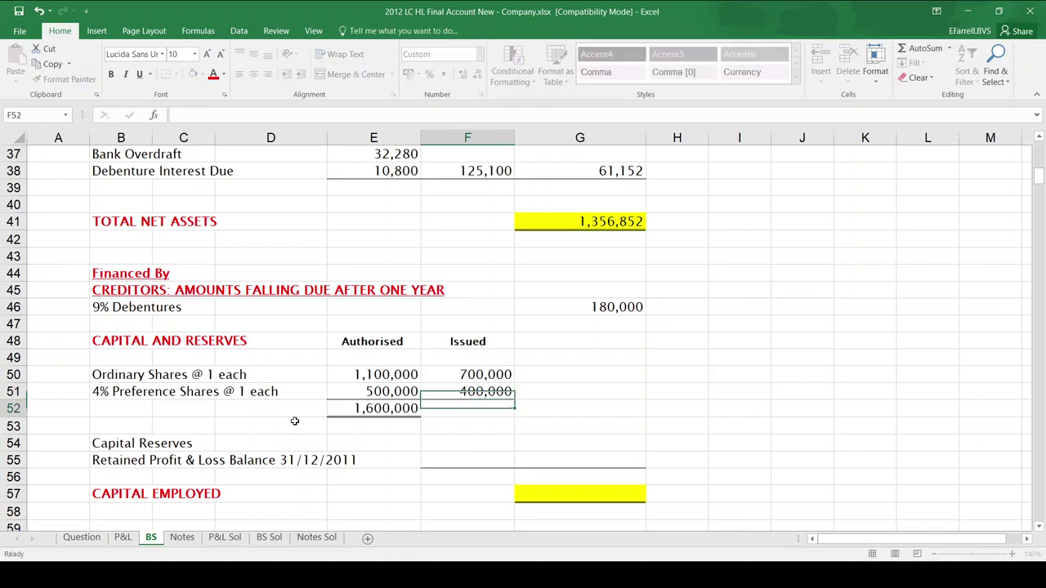
key(Down)
key(alt+equal)
key(Return)
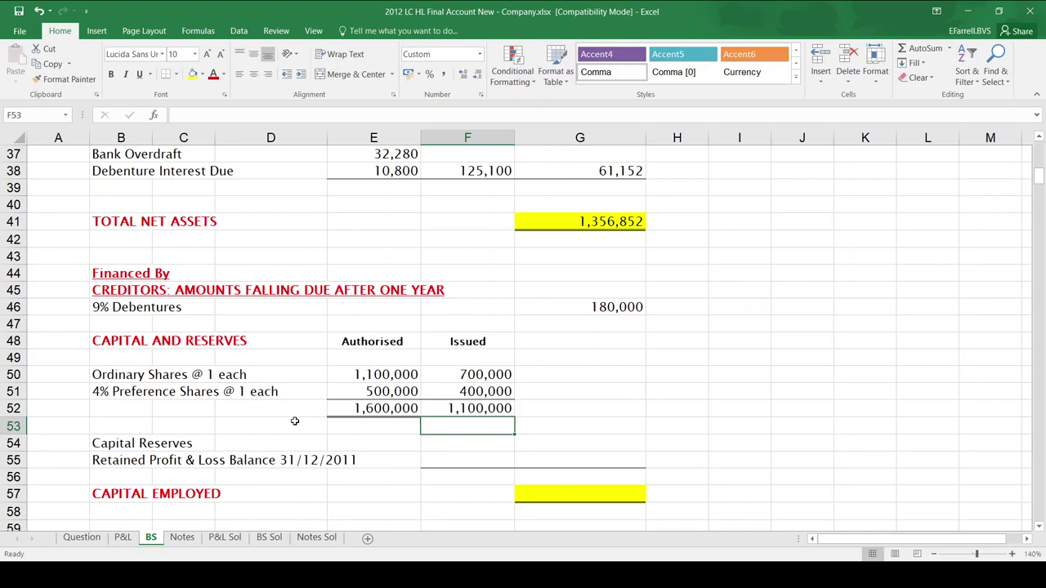
Step: Enter 50000 for Capital Reserves in F54
key(Down)
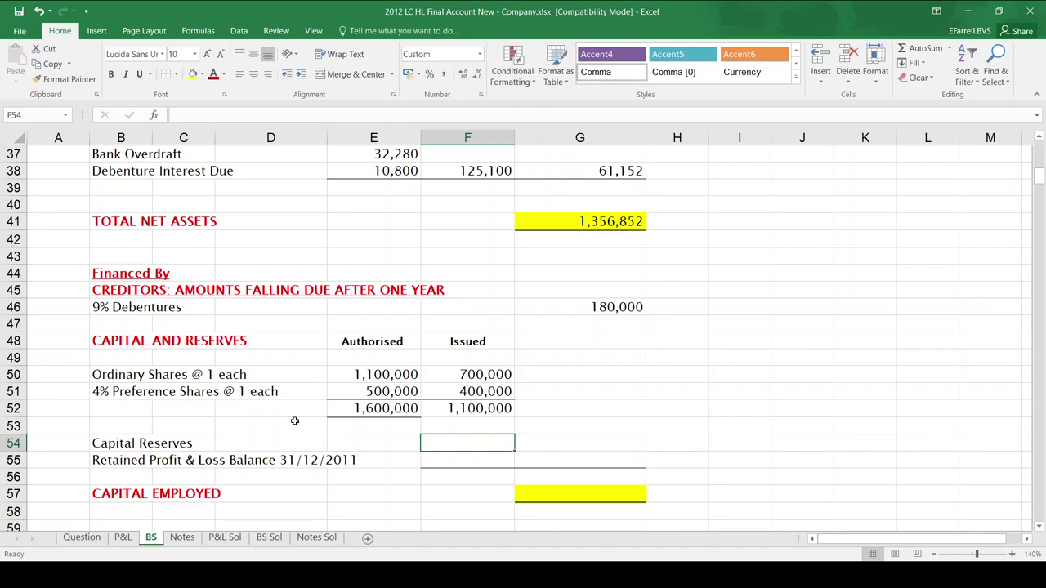
text(50000)
key(Return)
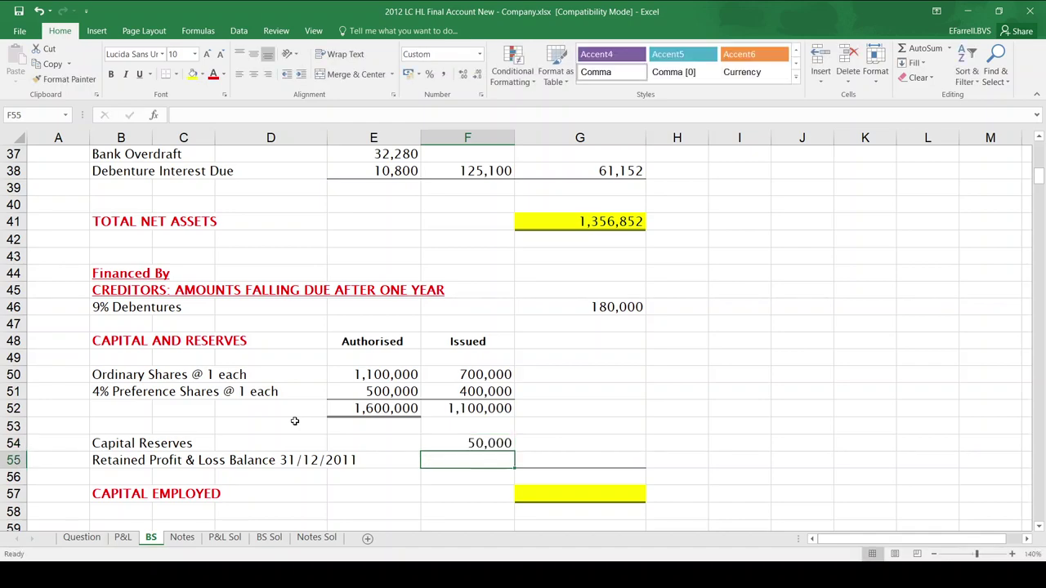
Step: Link the Retained Profit & Loss Balance 31/12/2011 in F55 to the closing balance in P&L G59
text(=)
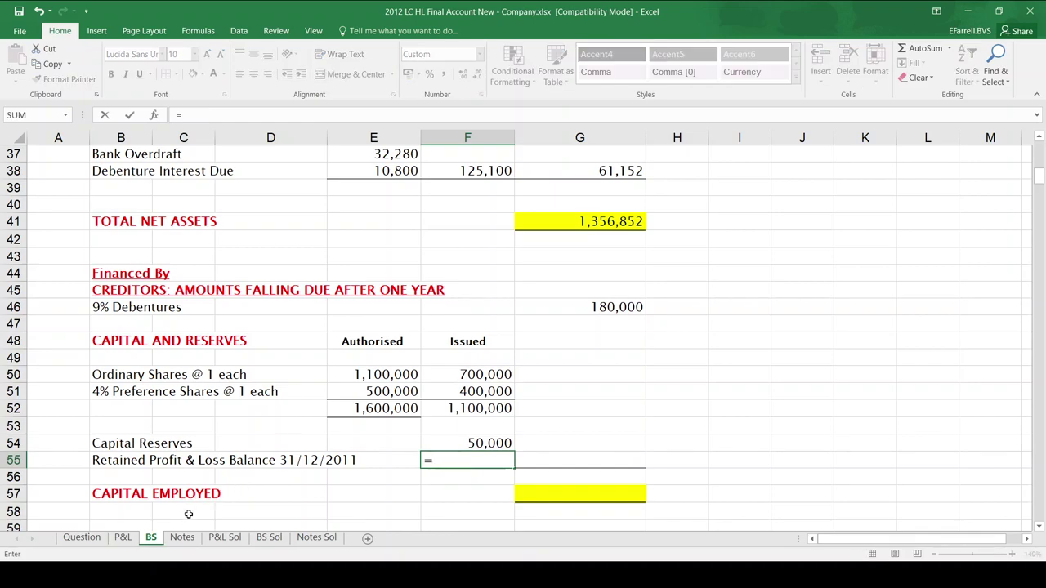
click(126, 539)
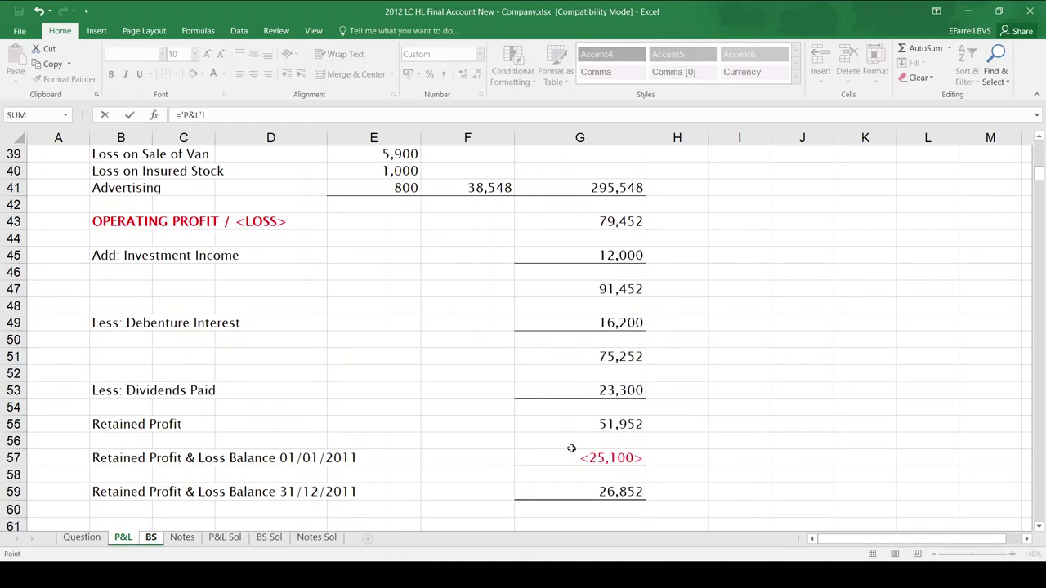
click(605, 491)
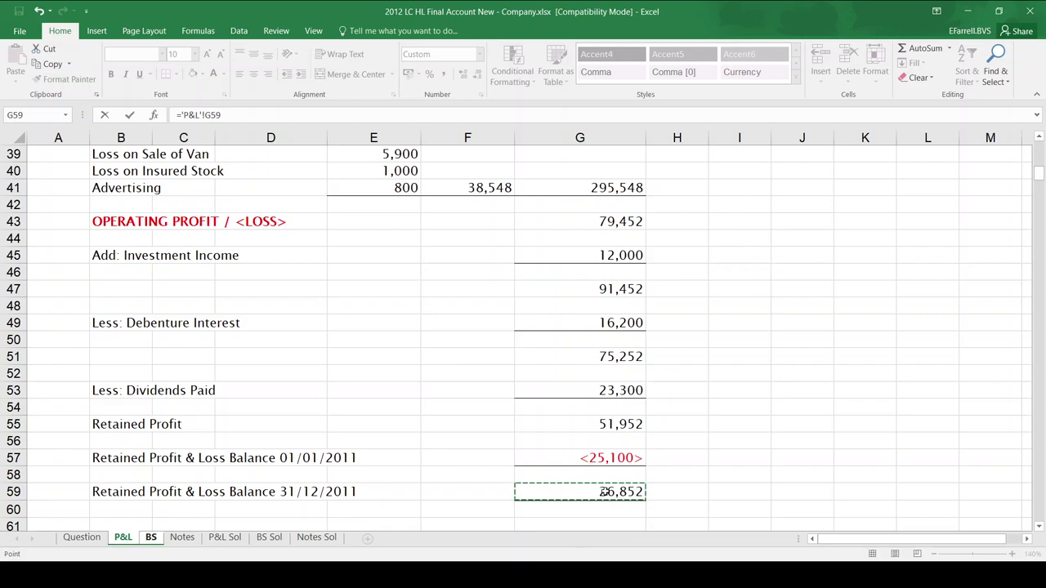
key(Return)
Step: Total the issued capital and reserves in G55 with a SUM of F52:F55
key(Up)
key(Right)
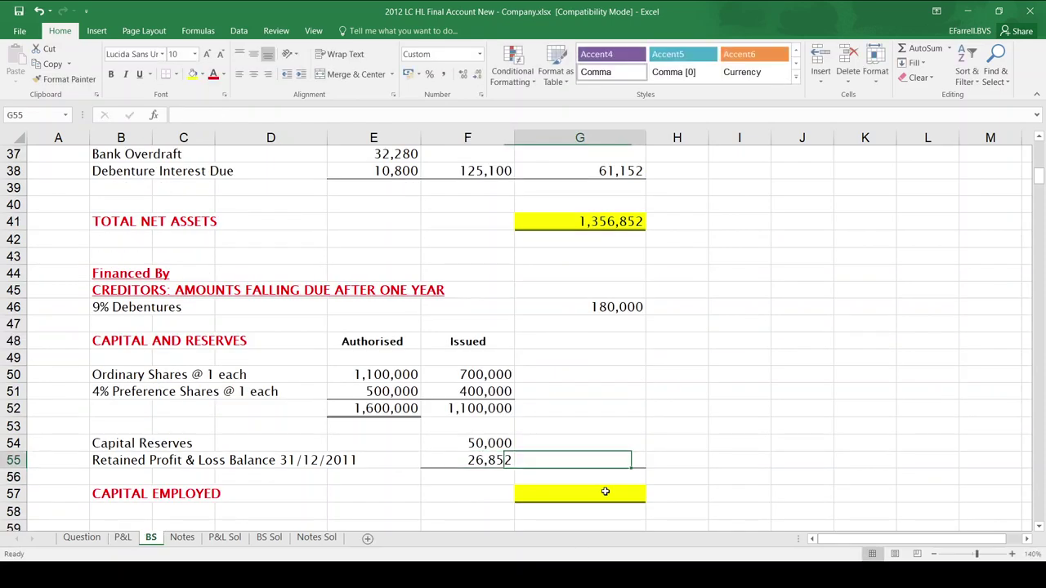
click(924, 50)
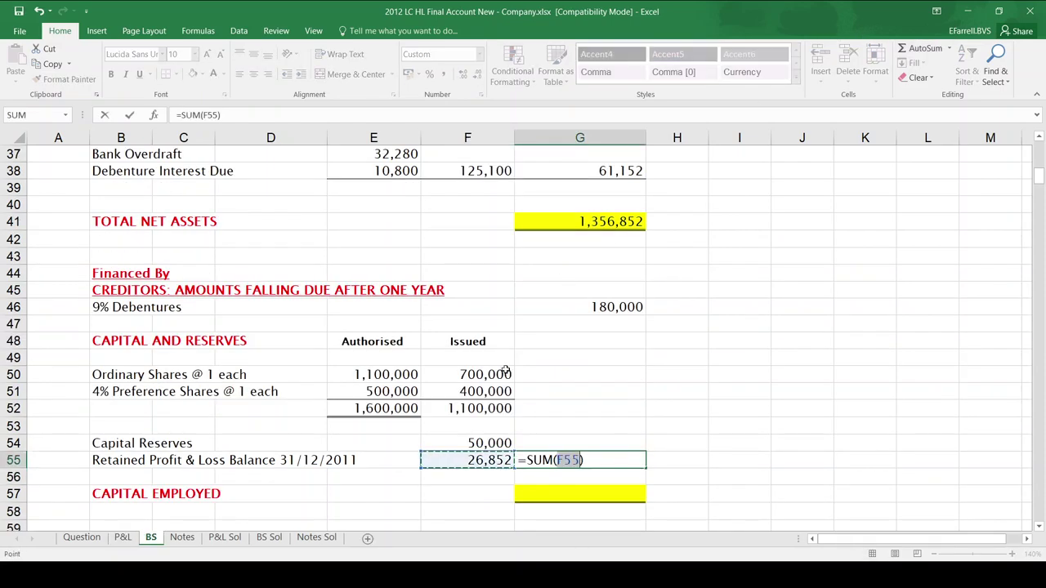
click(458, 410)
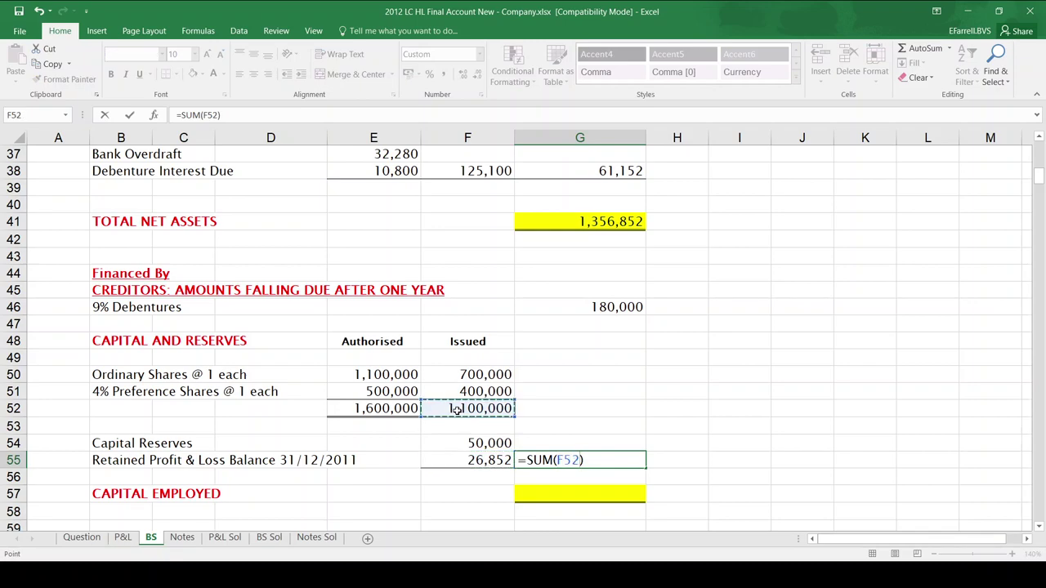
key(shift+Down)
key(shift+Down)
key(shift+Down)
key(Return)
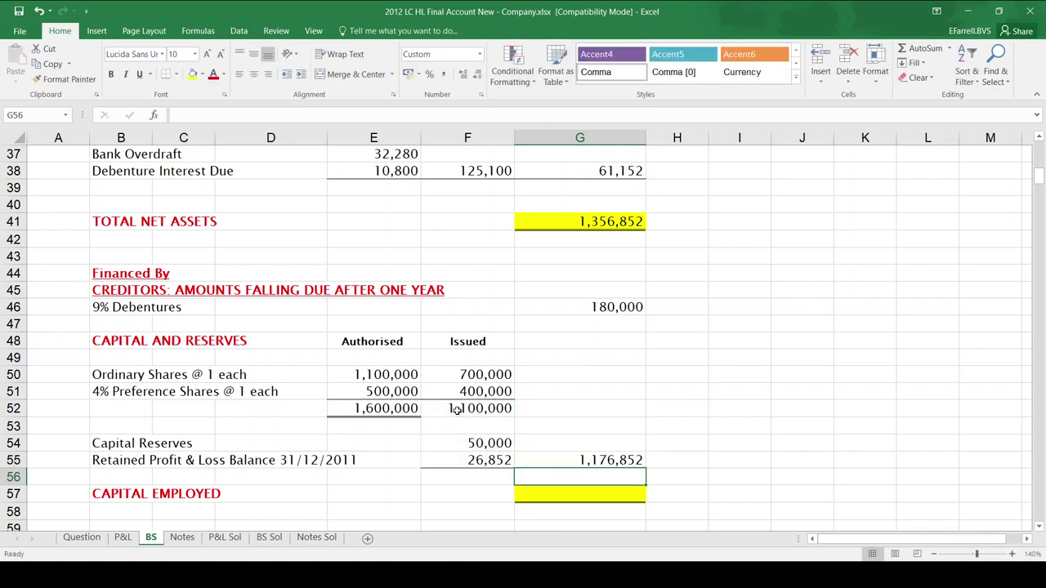
Step: Calculate Capital Employed in G57 with a SUM of G46:G55, covering the debentures and the capital and reserves total
key(Down)
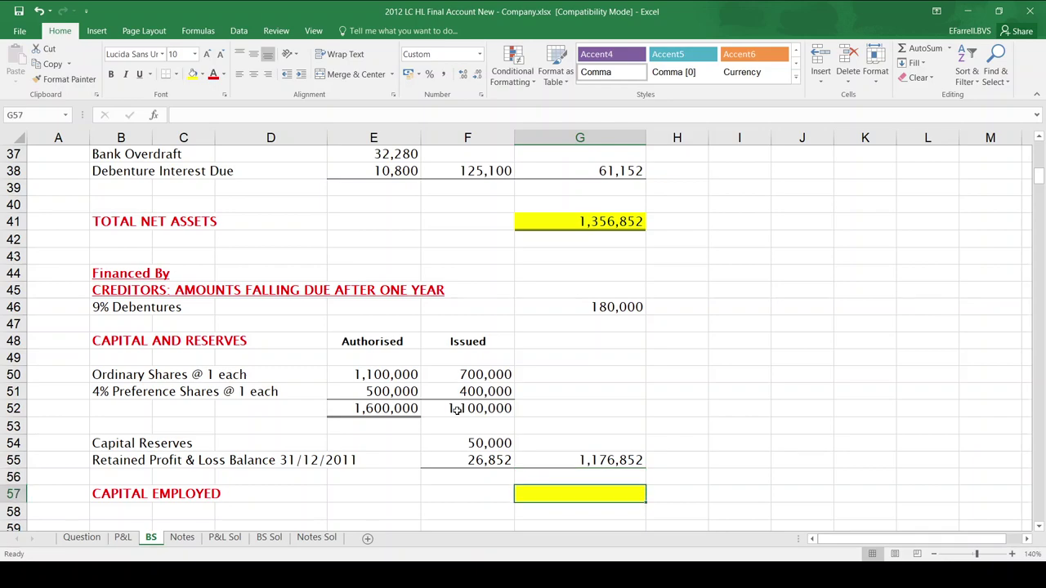
click(937, 48)
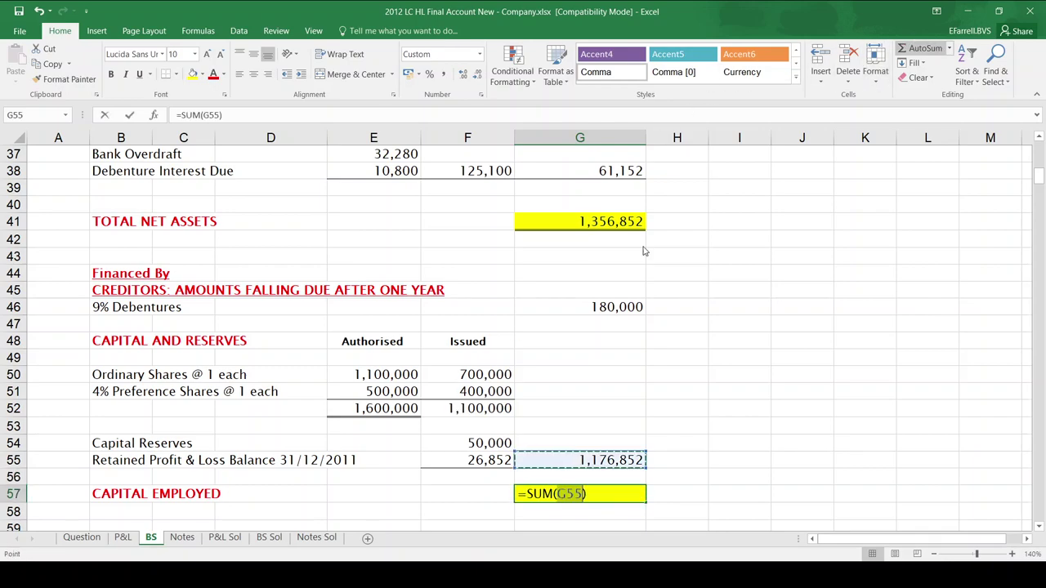
click(589, 307)
key(shift+Down)
key(shift+Down)
key(shift+Down)
key(shift+Down)
key(shift+Down)
key(shift+Down)
key(shift+Down)
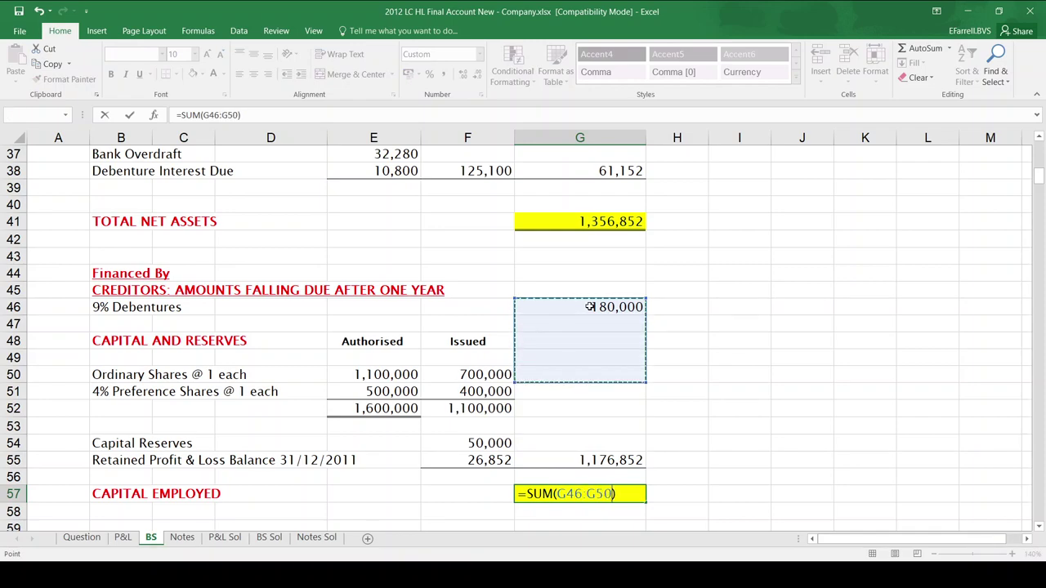
key(shift+Down)
key(shift+Down)
key(Return)
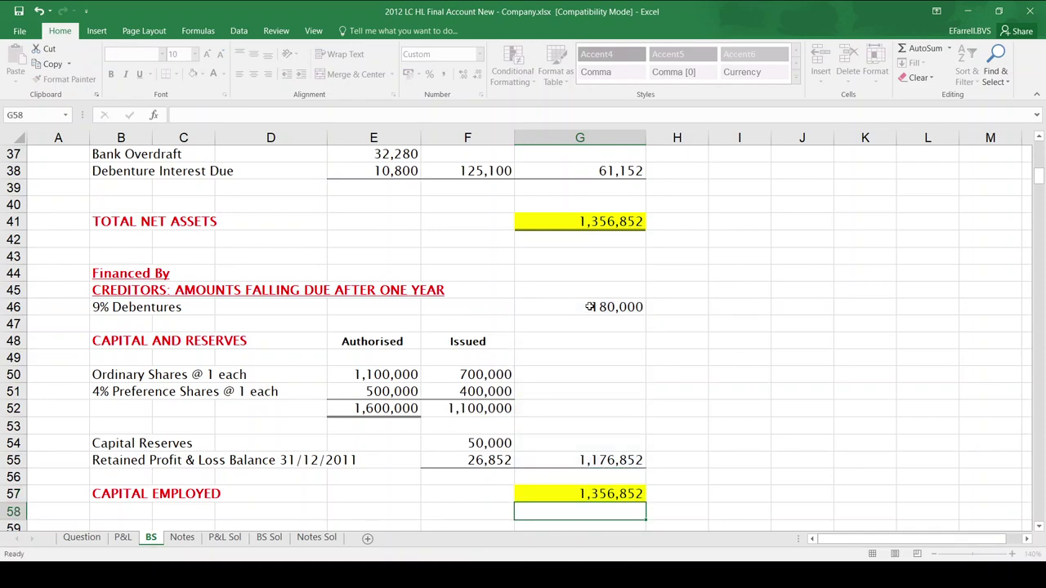